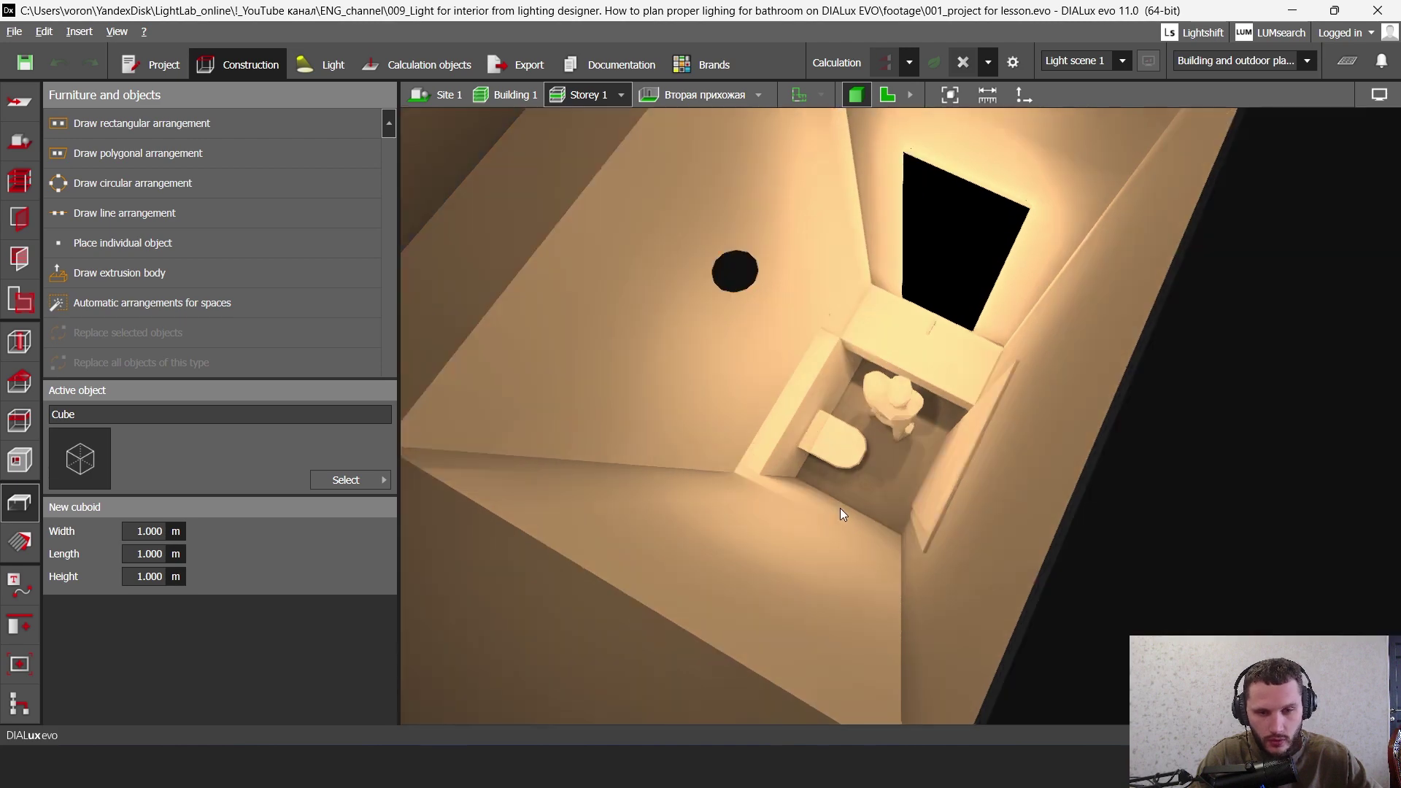
- Switch to the image viewer, compare the bathroom renders 1.jpg to 4.jpg, and return to DIALux evo
key(alt+Tab)
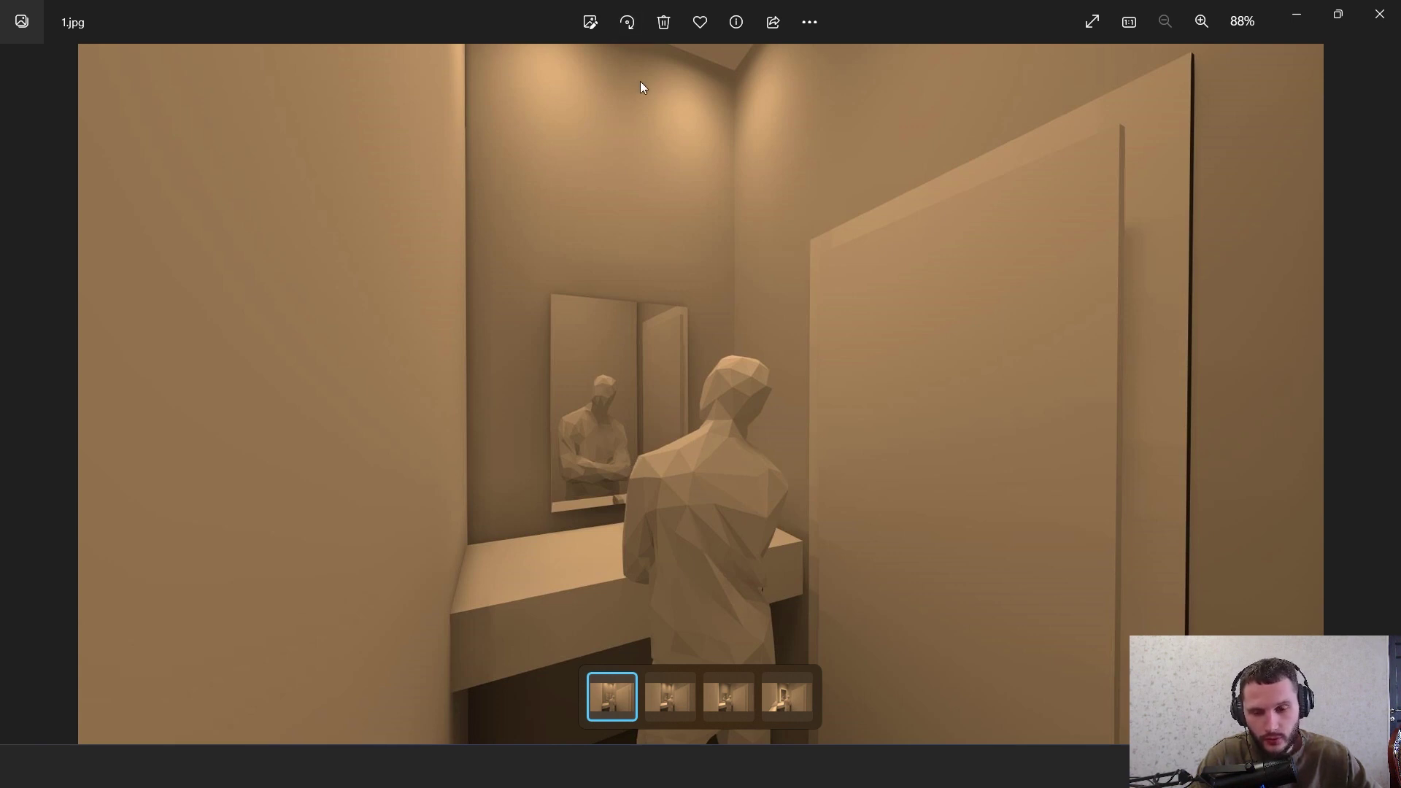
key(Right)
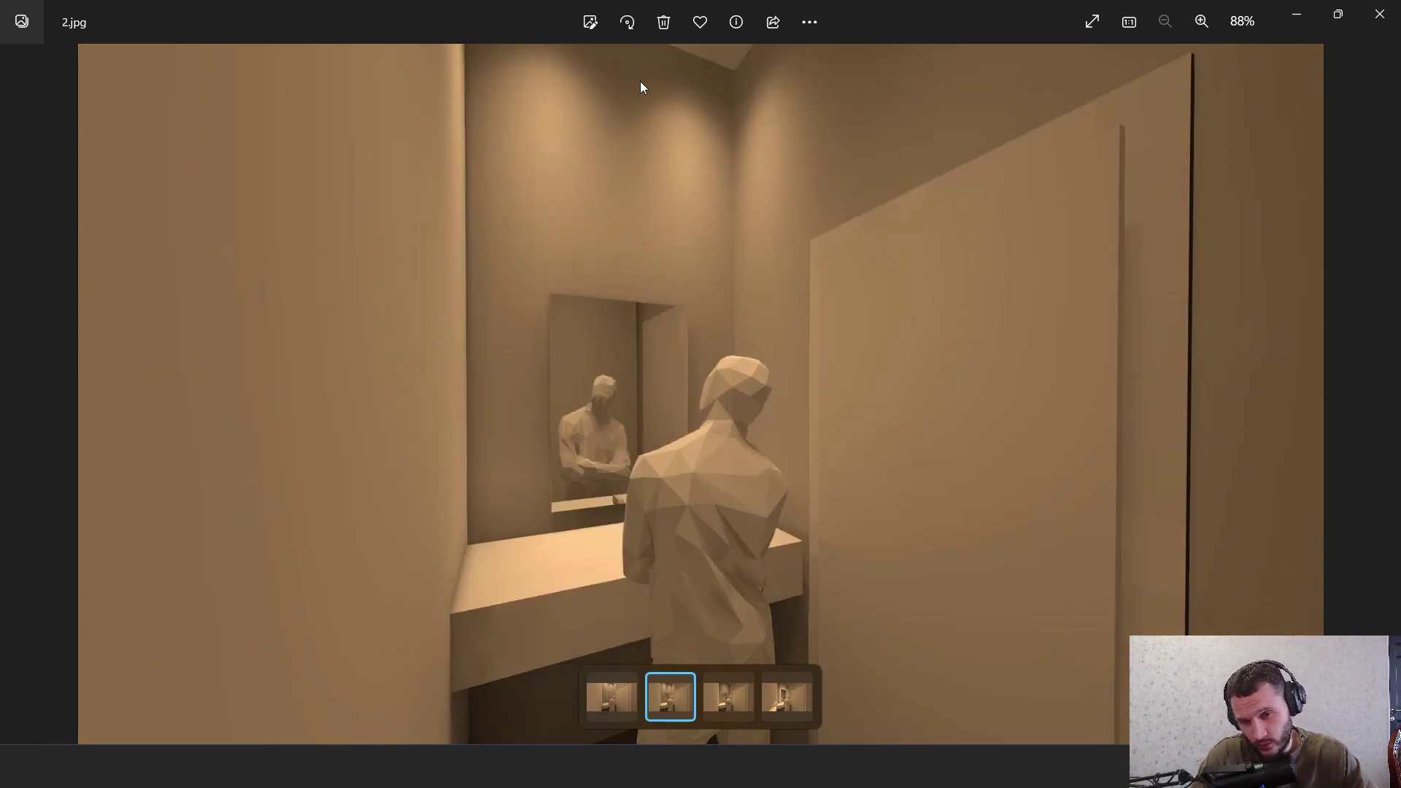
key(Right)
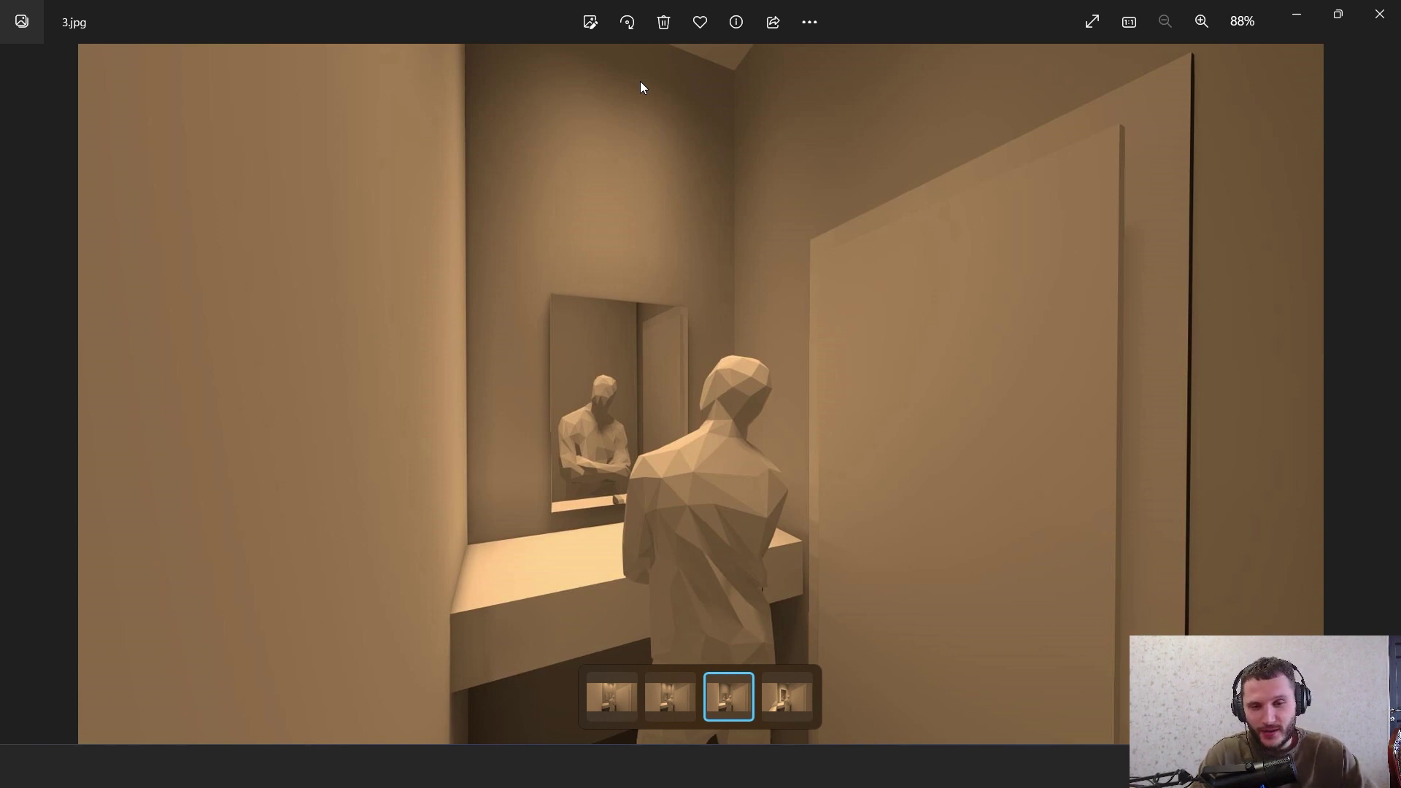
key(Right)
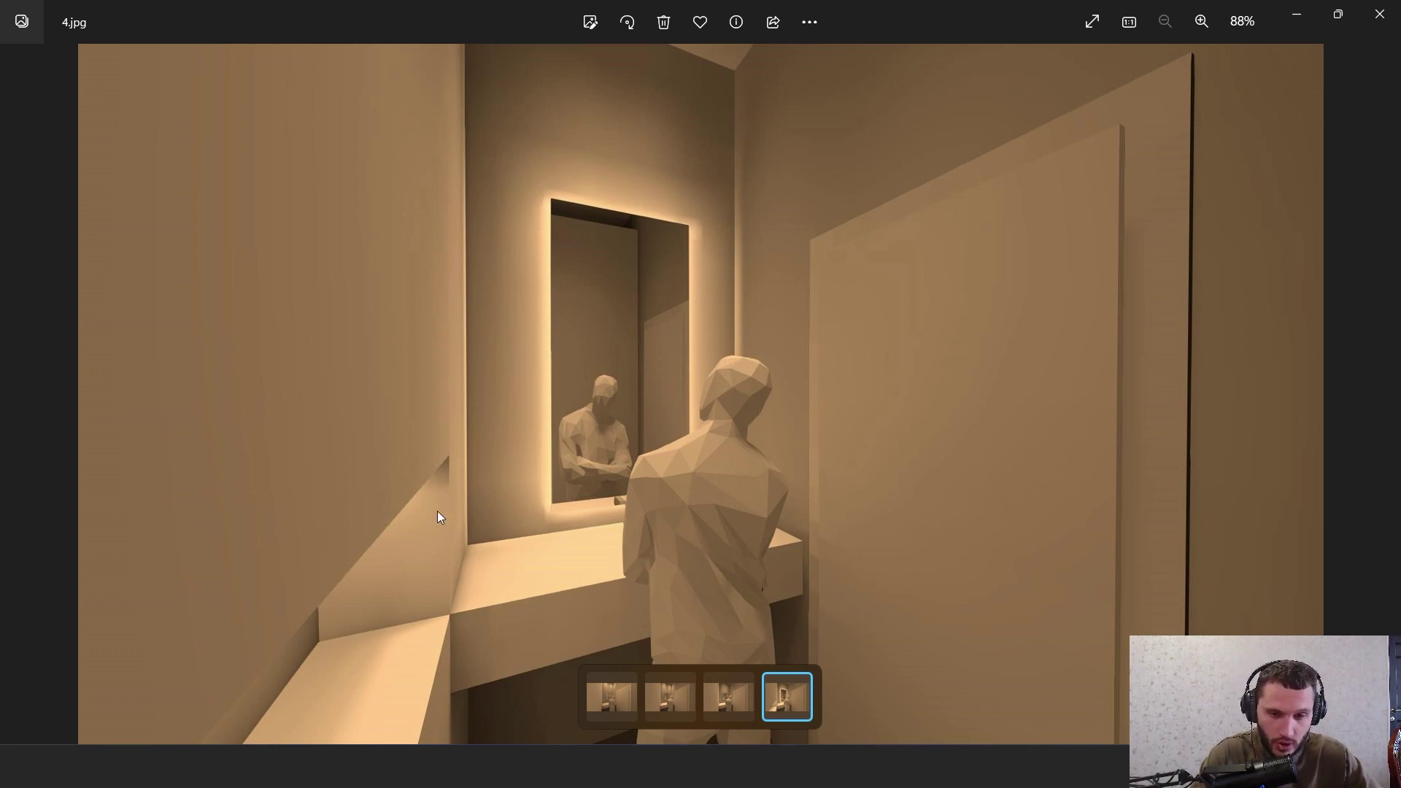
click(1296, 14)
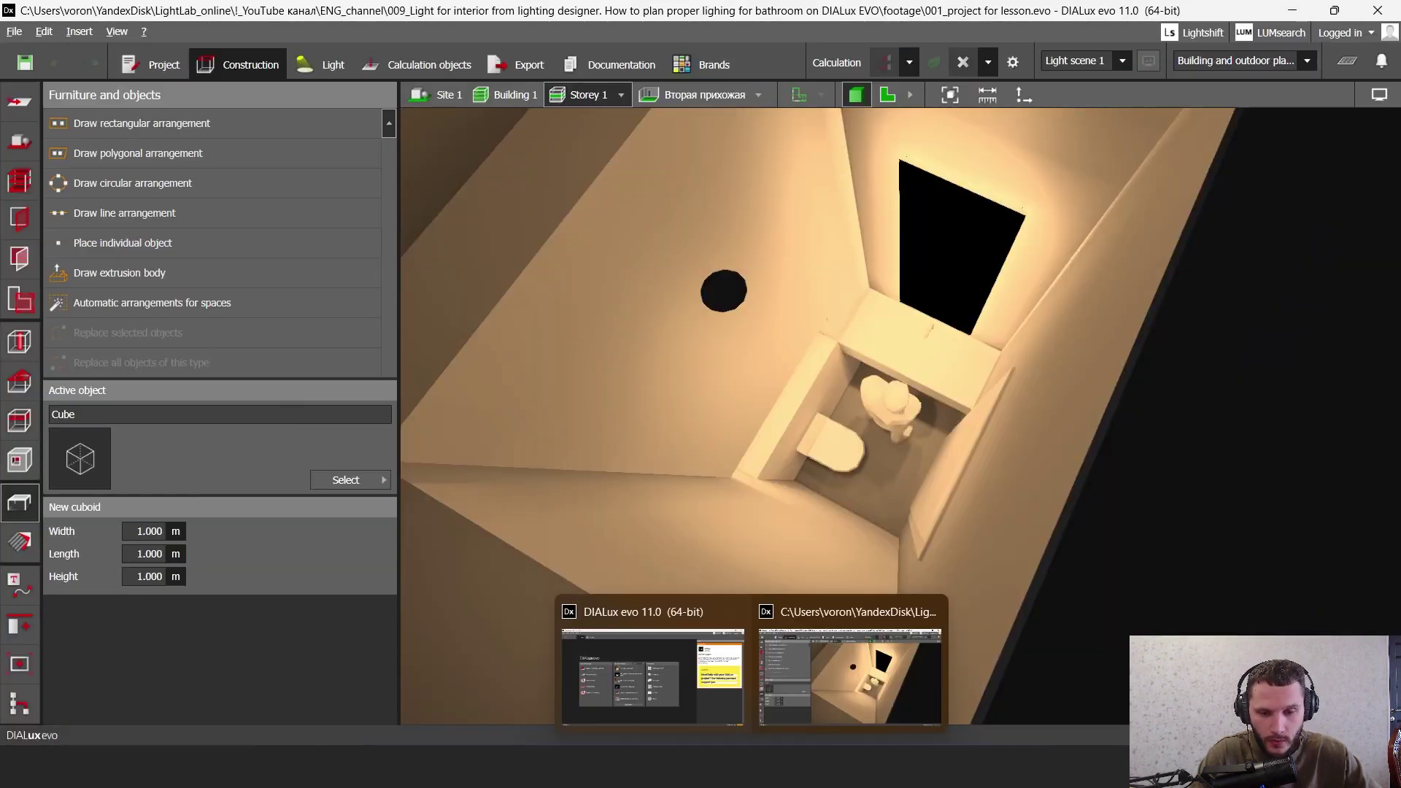
- Examine the lit rooms of Storey 1 from above, focusing on the small bathroom with the toilet and washbasin
scroll(886, 422, down, 5)
scroll(922, 353, down, 3)
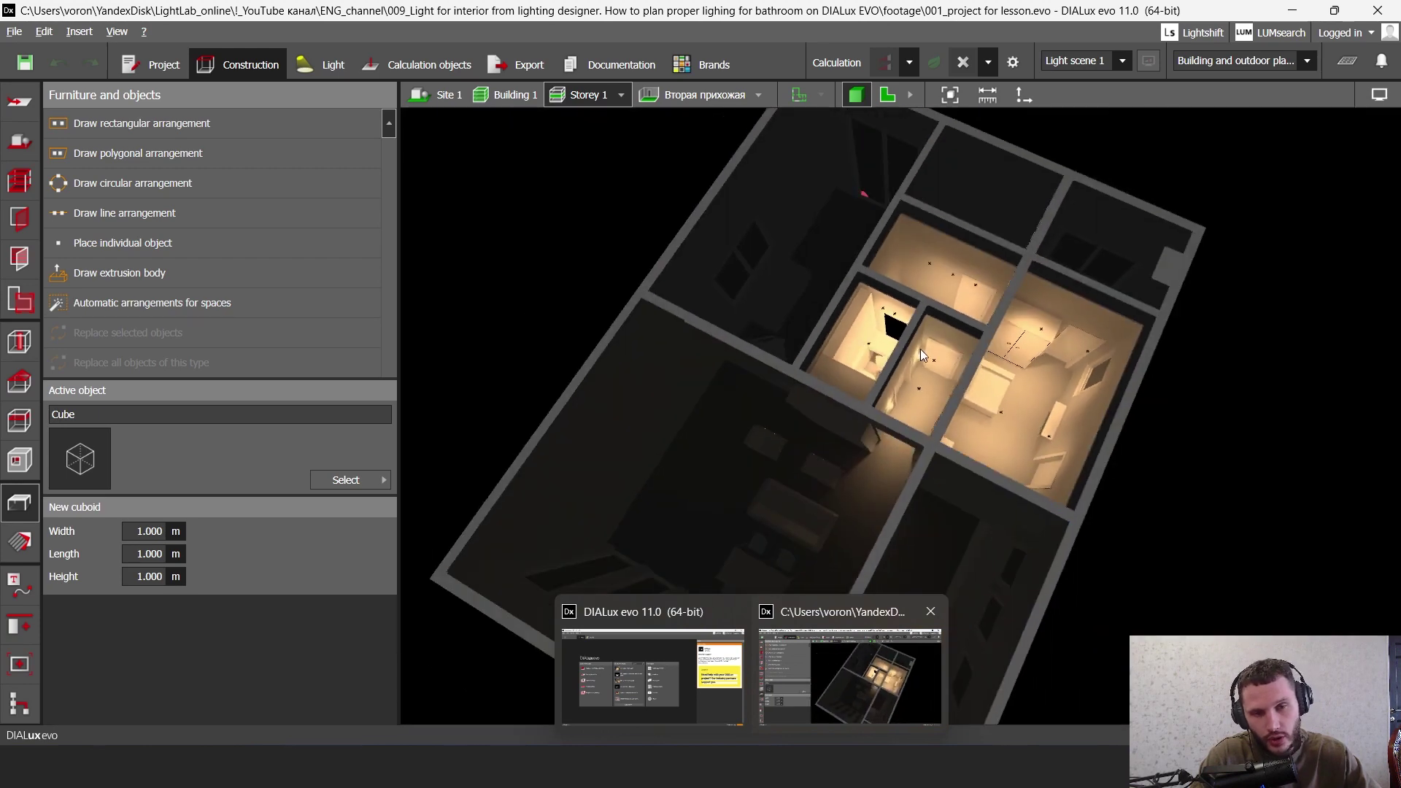
click(622, 96)
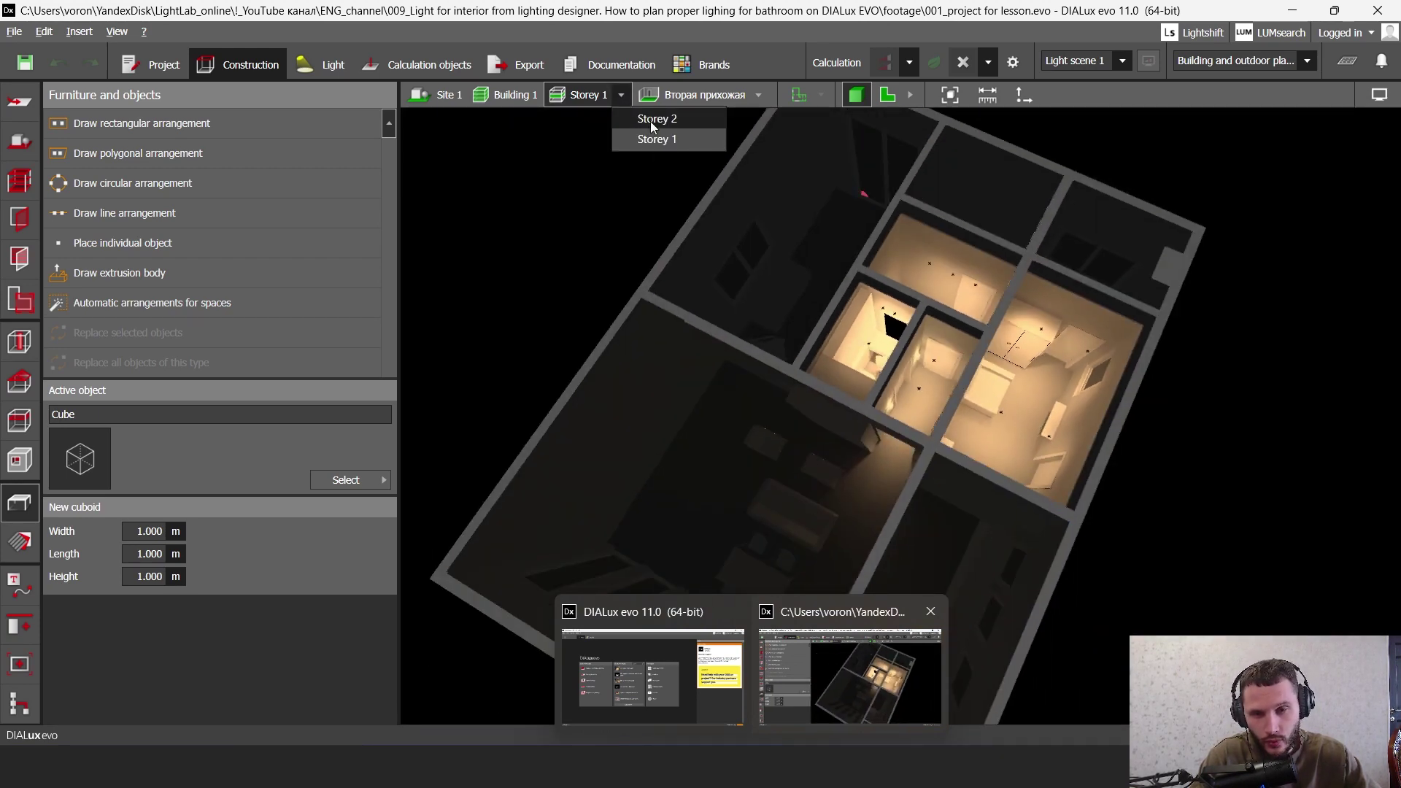
right_drag(655, 290, 839, 441)
drag(840, 443, 900, 374)
middle_drag(940, 327, 925, 381)
right_drag(739, 366, 917, 410)
scroll(856, 357, up, 4)
drag(917, 410, 939, 376)
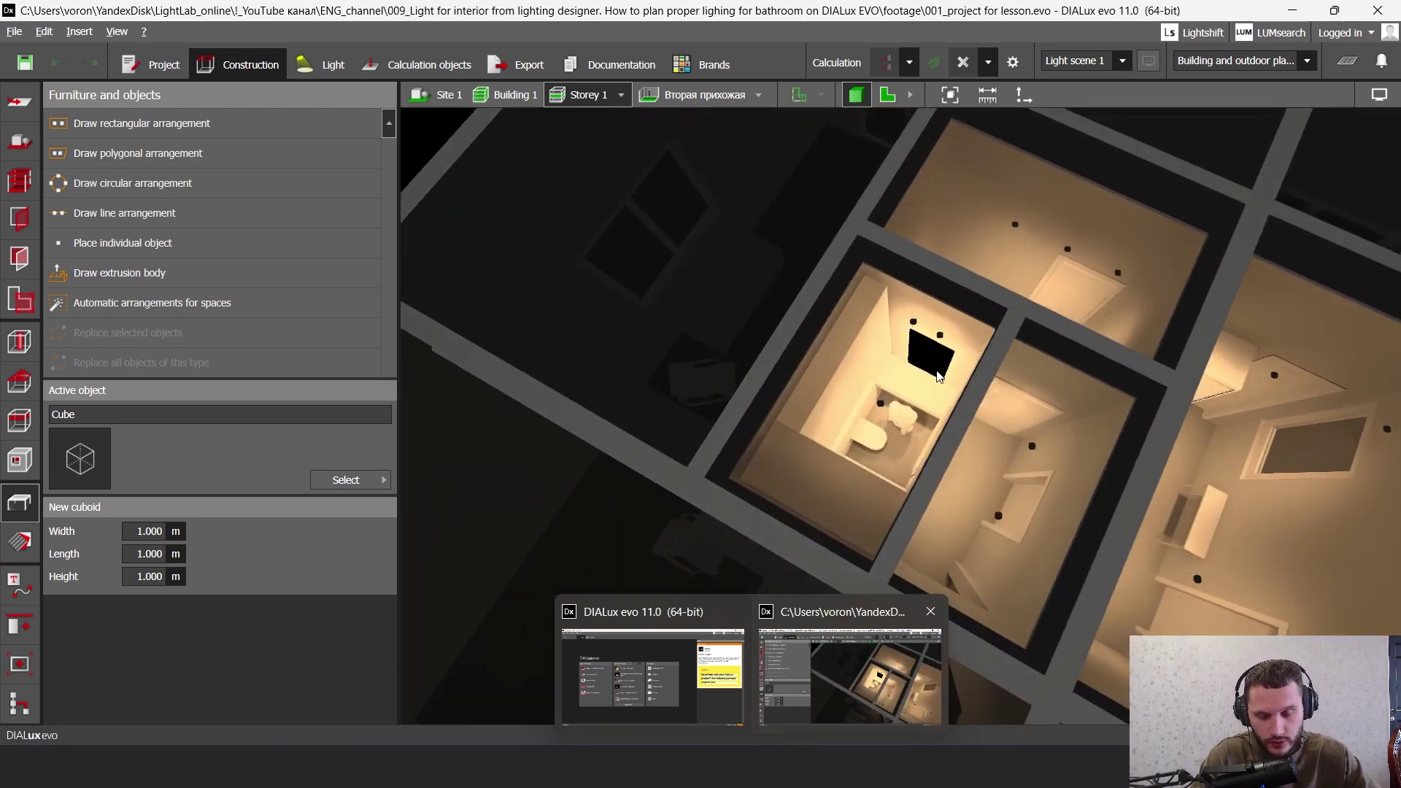
- Display only the СУ1 room and inspect its ceiling lights, mirror, washbasin and toilet in 3D
click(760, 96)
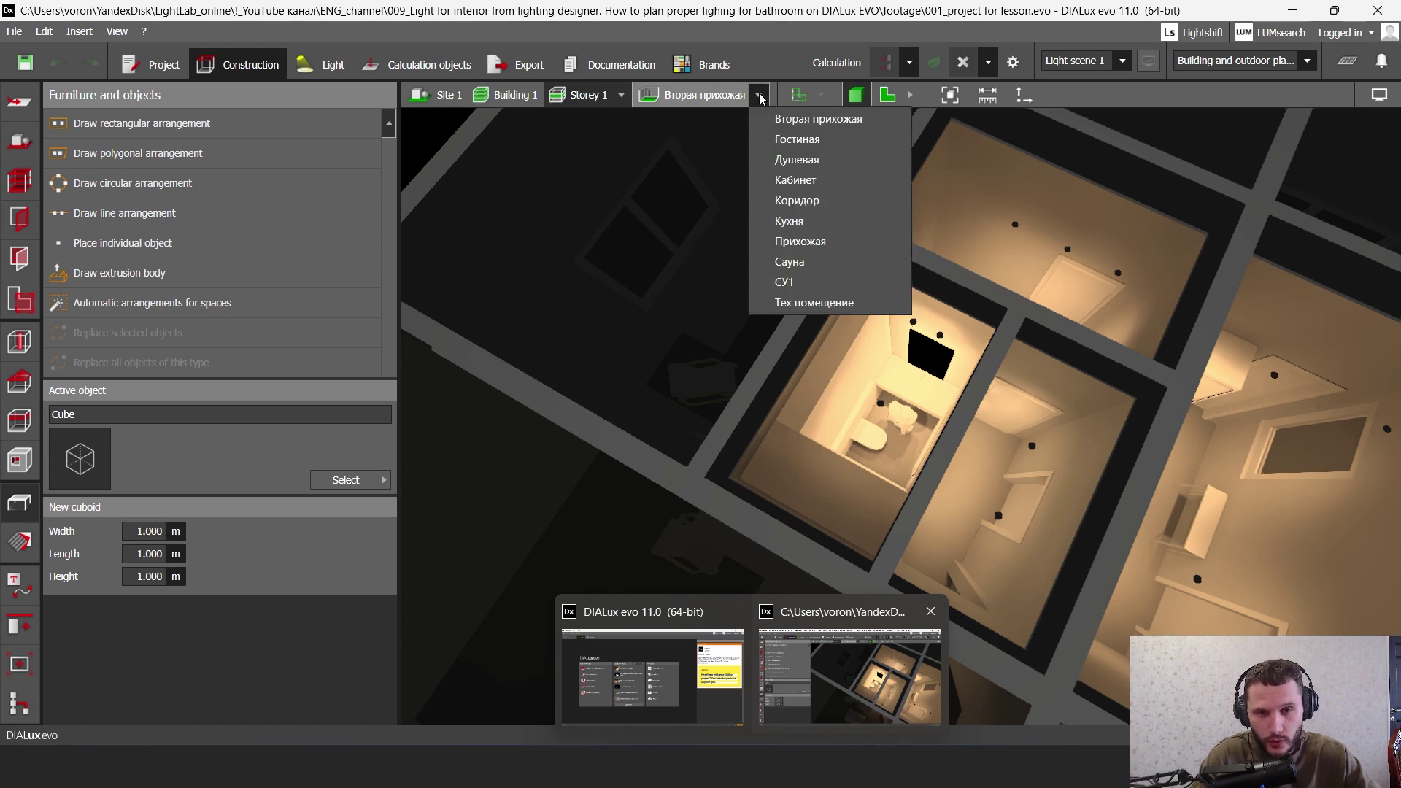
click(783, 282)
drag(1023, 422, 959, 408)
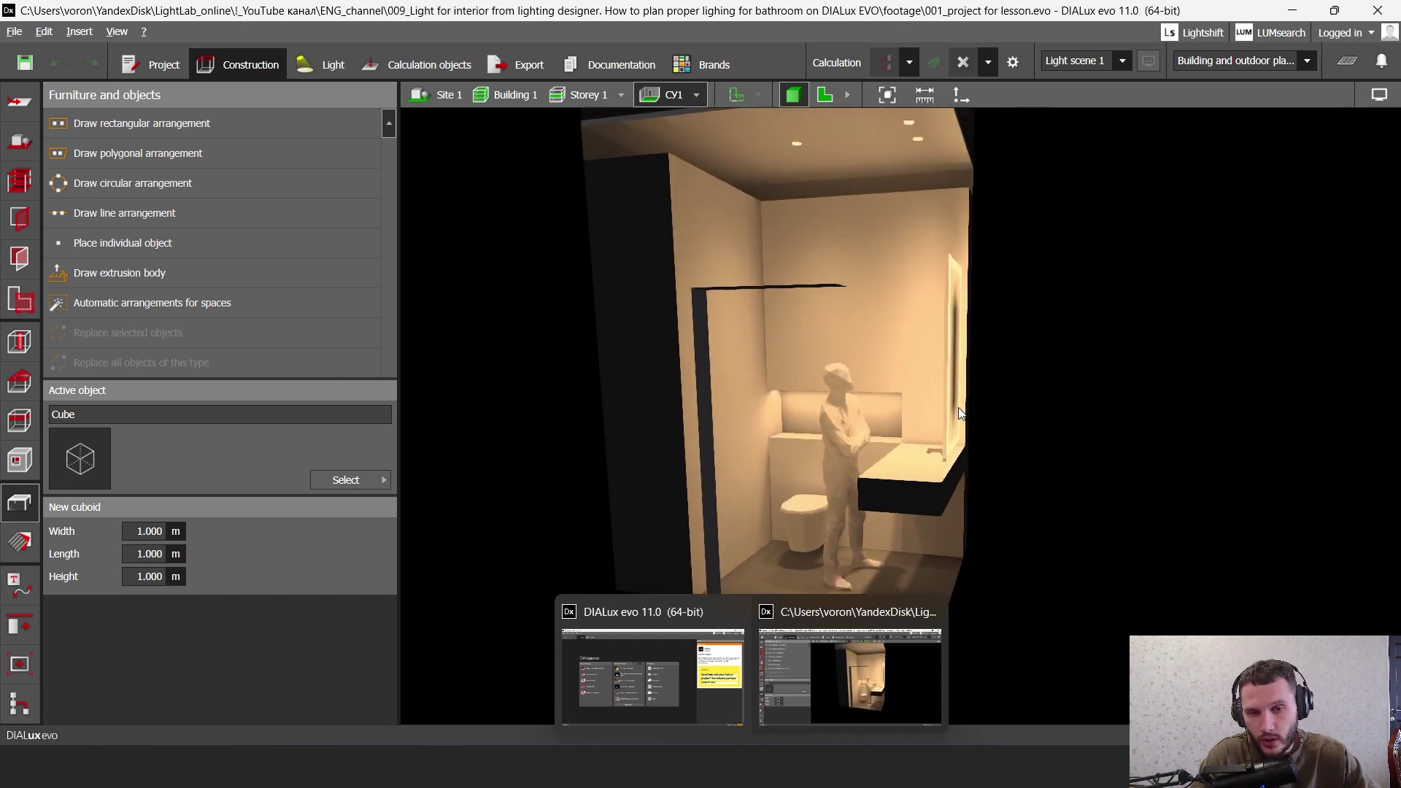
drag(900, 356, 893, 364)
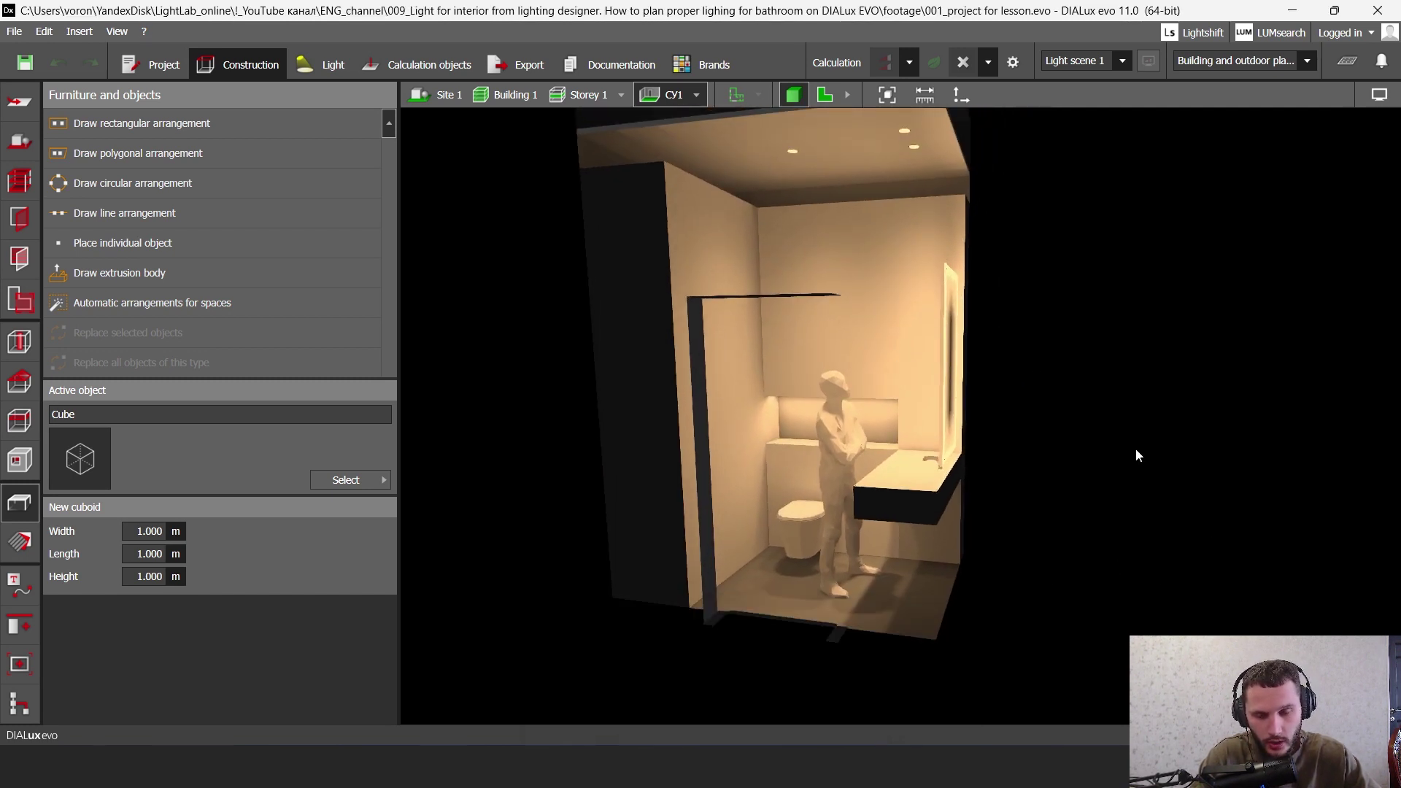
drag(1060, 383, 939, 436)
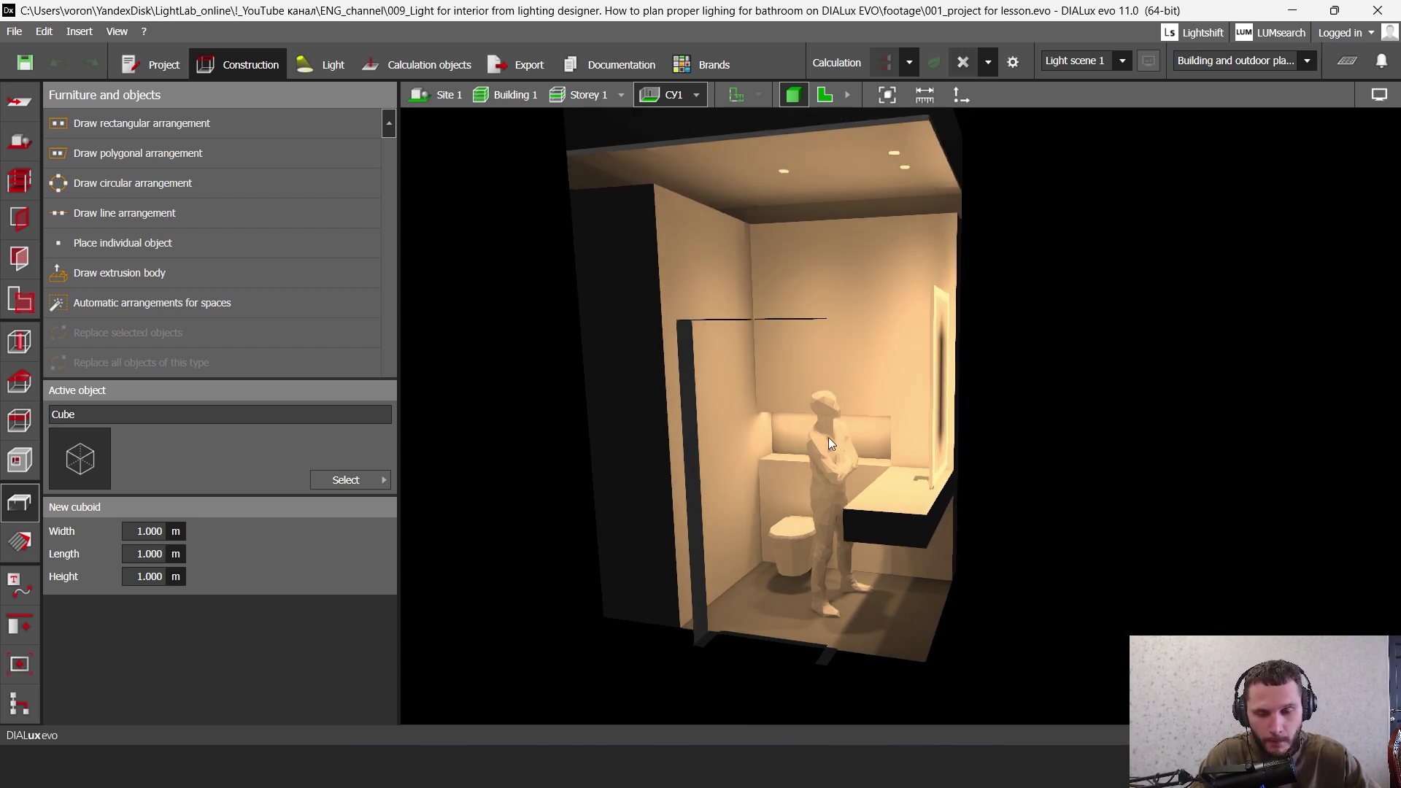
drag(829, 436, 923, 409)
- Switch to Telegram, look back through the Lighting Design International Community chat, and view the illuminated castle picture enlarged
click(524, 766)
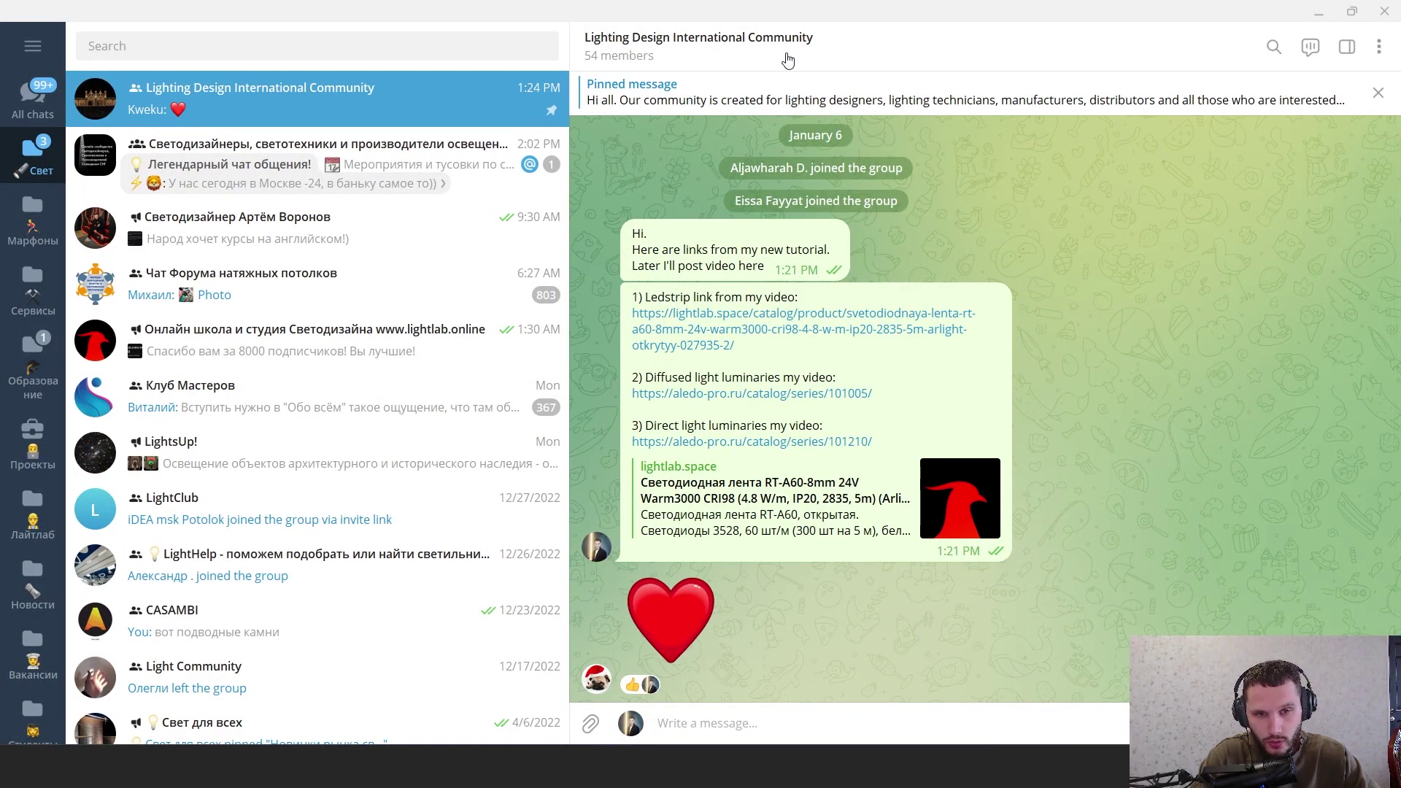
scroll(926, 219, up, 4)
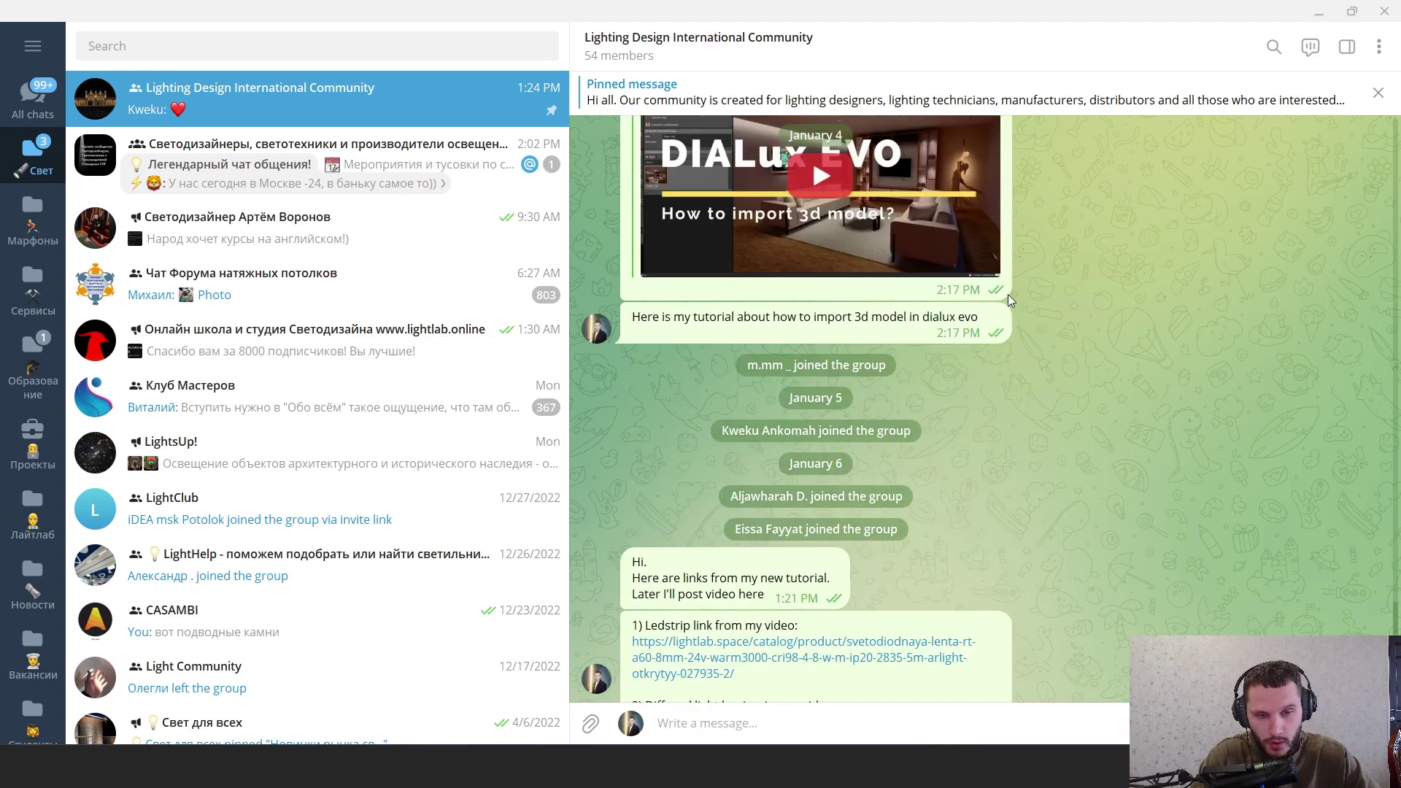
scroll(1009, 295, up, 4)
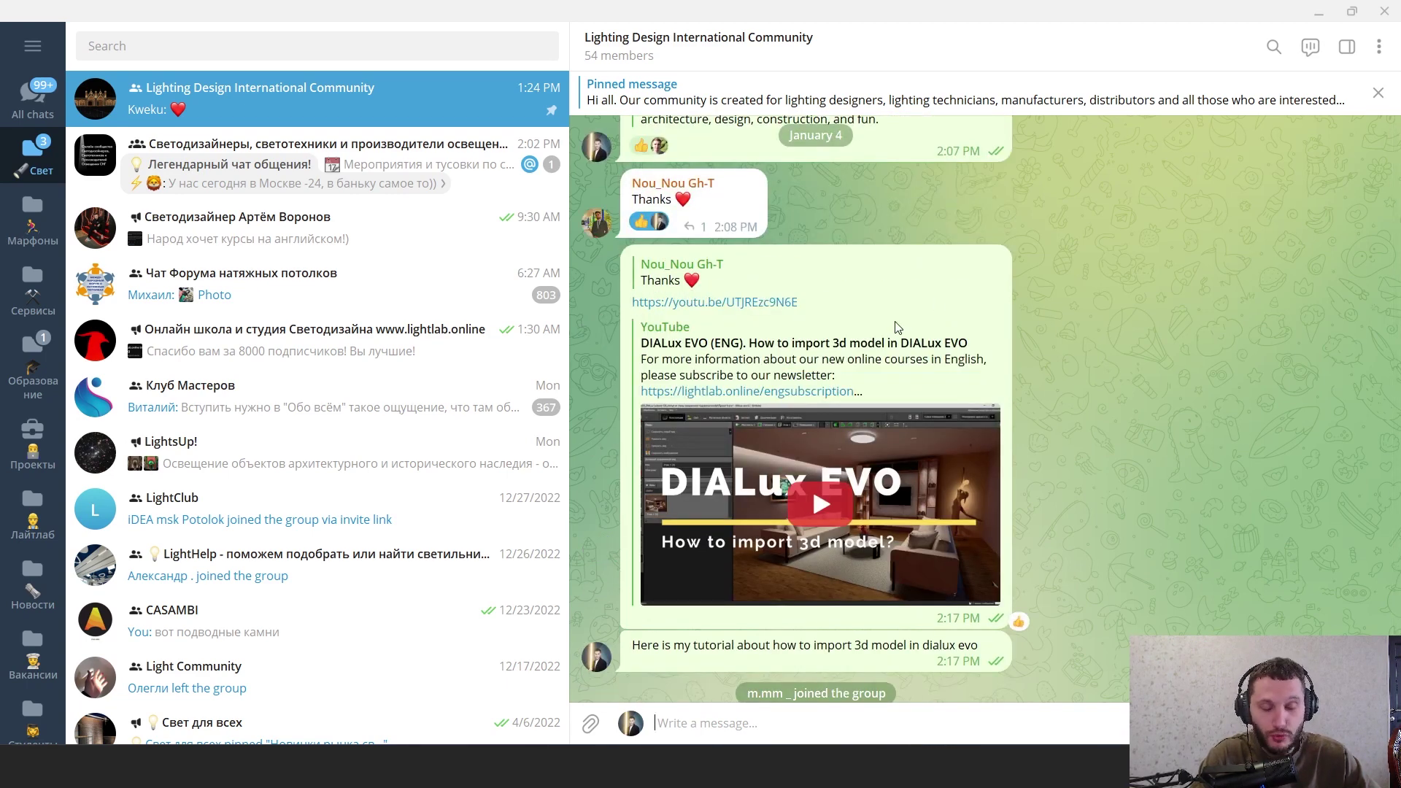
scroll(898, 328, up, 3)
scroll(804, 345, up, 6)
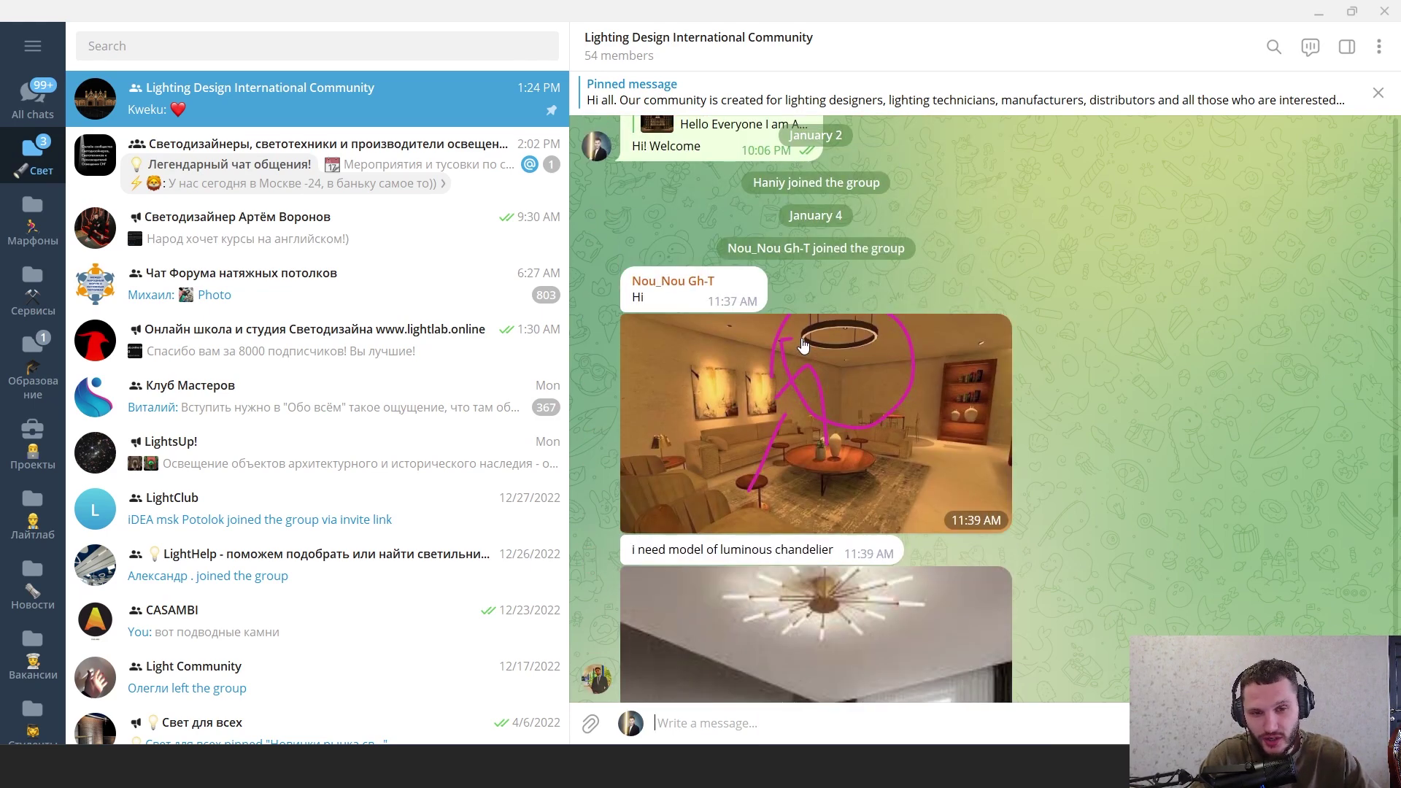
scroll(865, 369, up, 4)
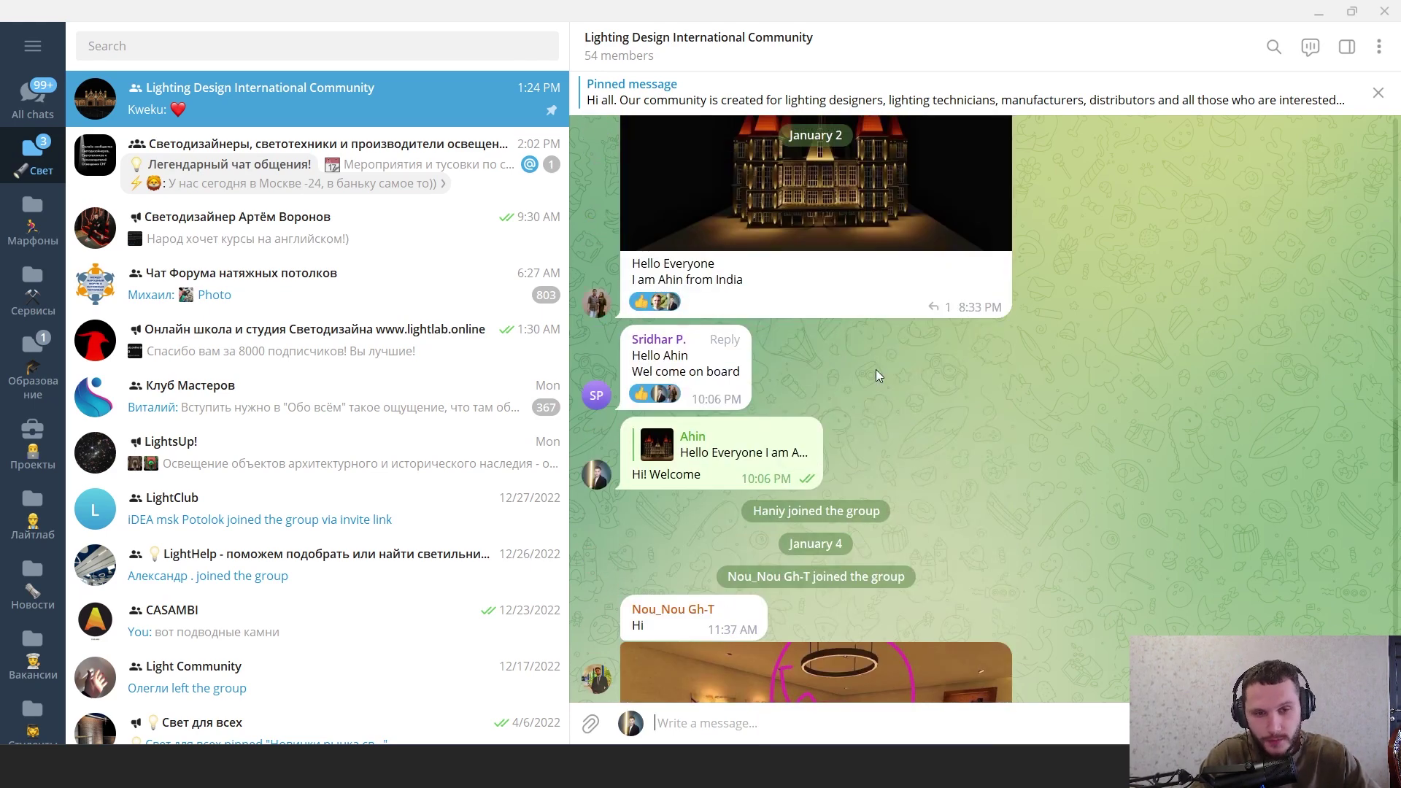
scroll(876, 369, up, 4)
scroll(876, 370, up, 1)
click(876, 370)
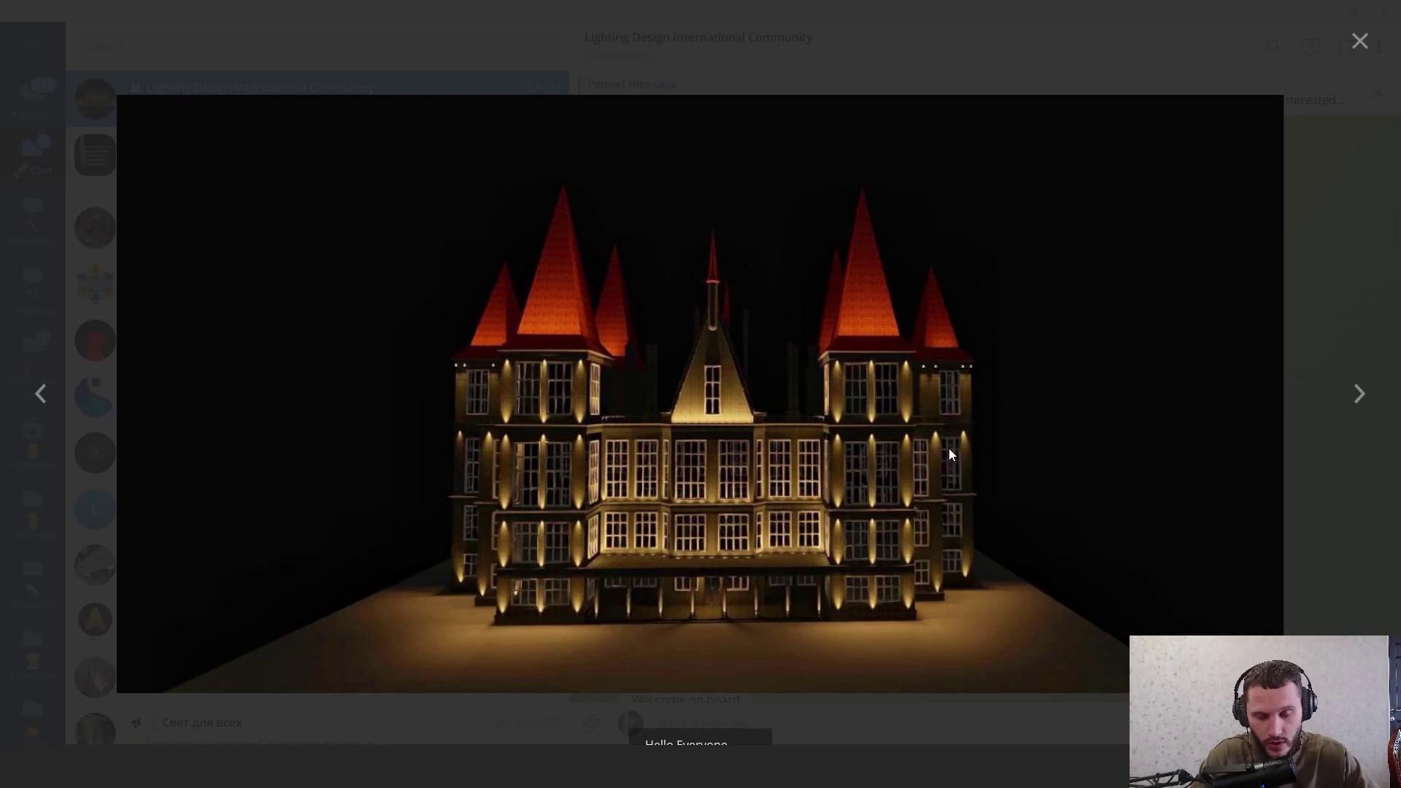
key(Escape)
- Find the older post about raytracing in DIALux EVO and view its café interior render enlarged
scroll(1004, 431, up, 3)
scroll(1005, 430, up, 4)
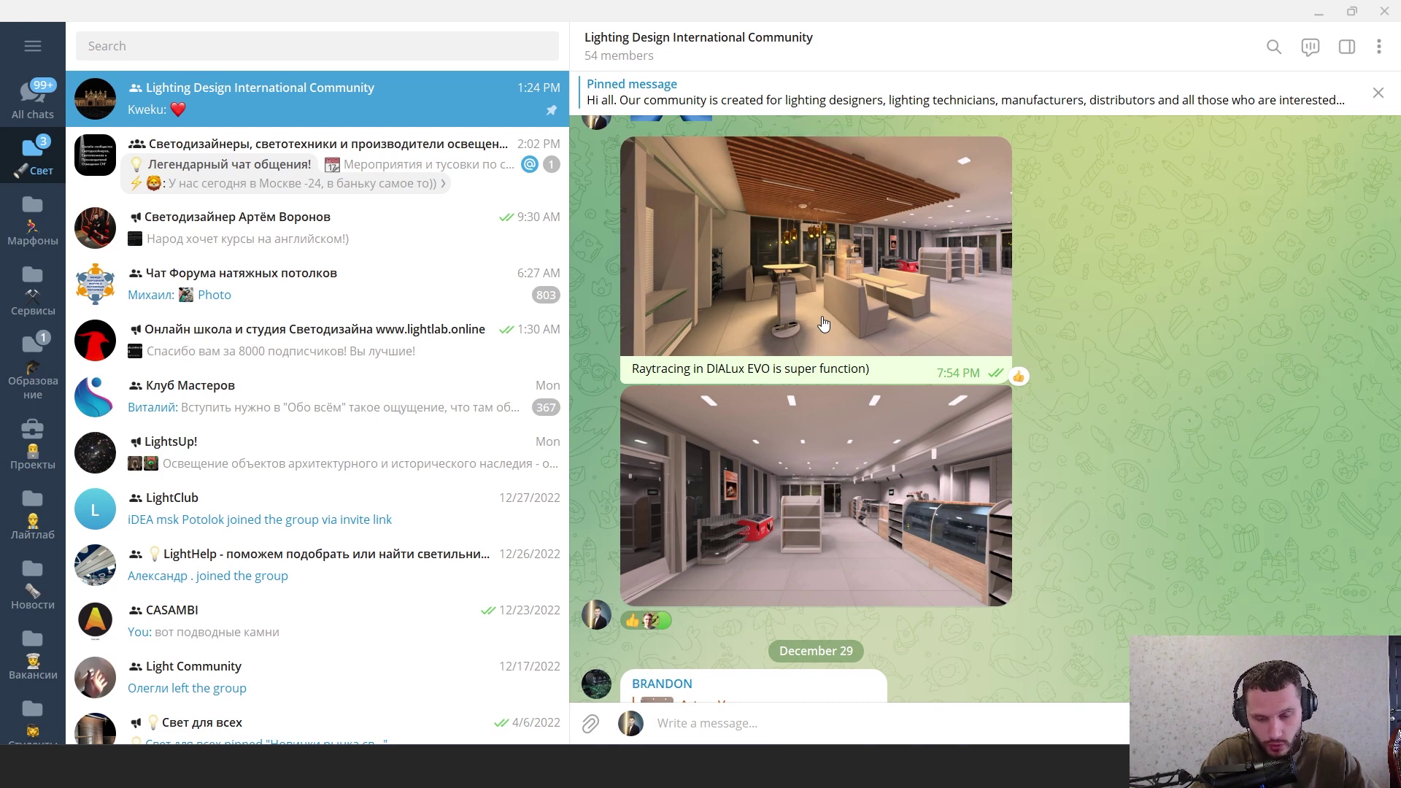
click(958, 315)
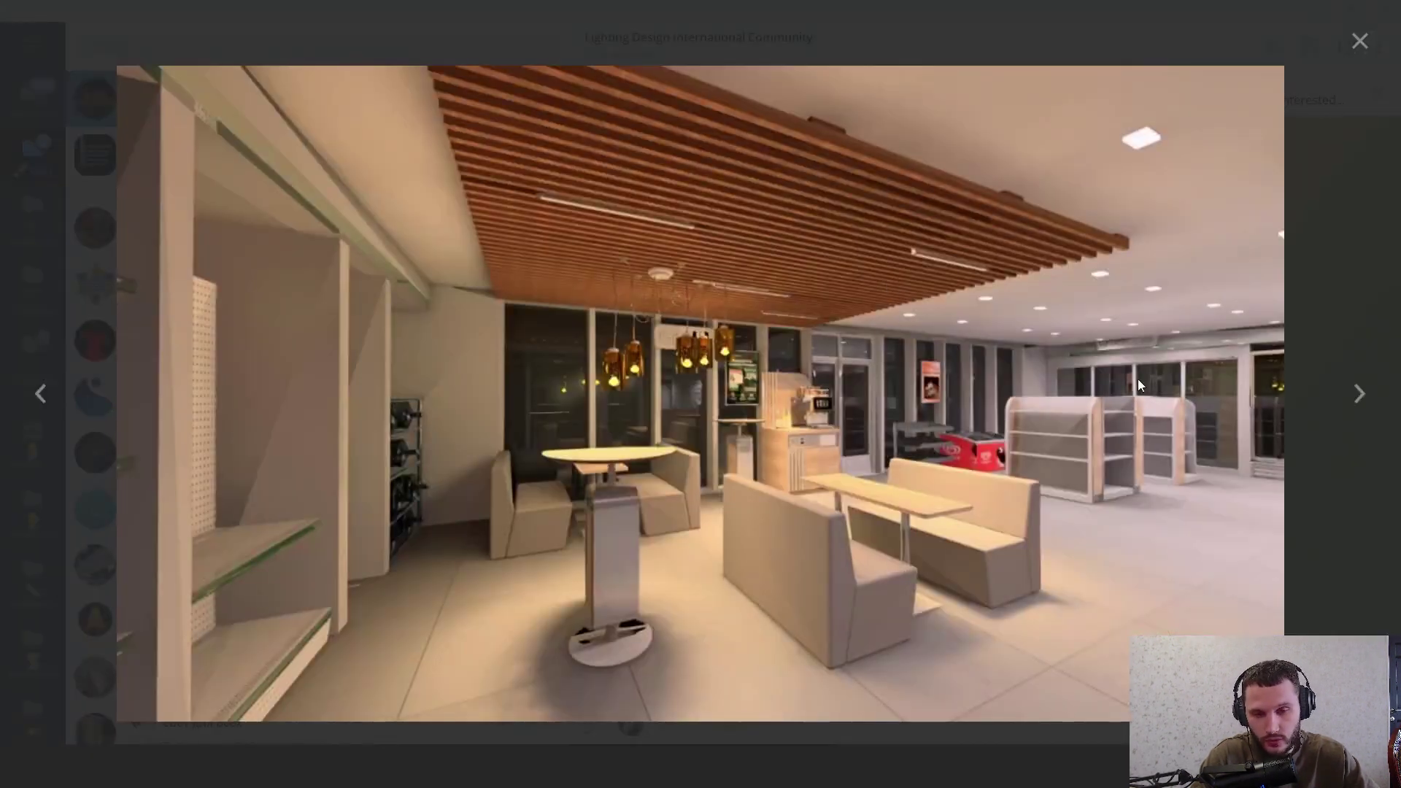
key(Escape)
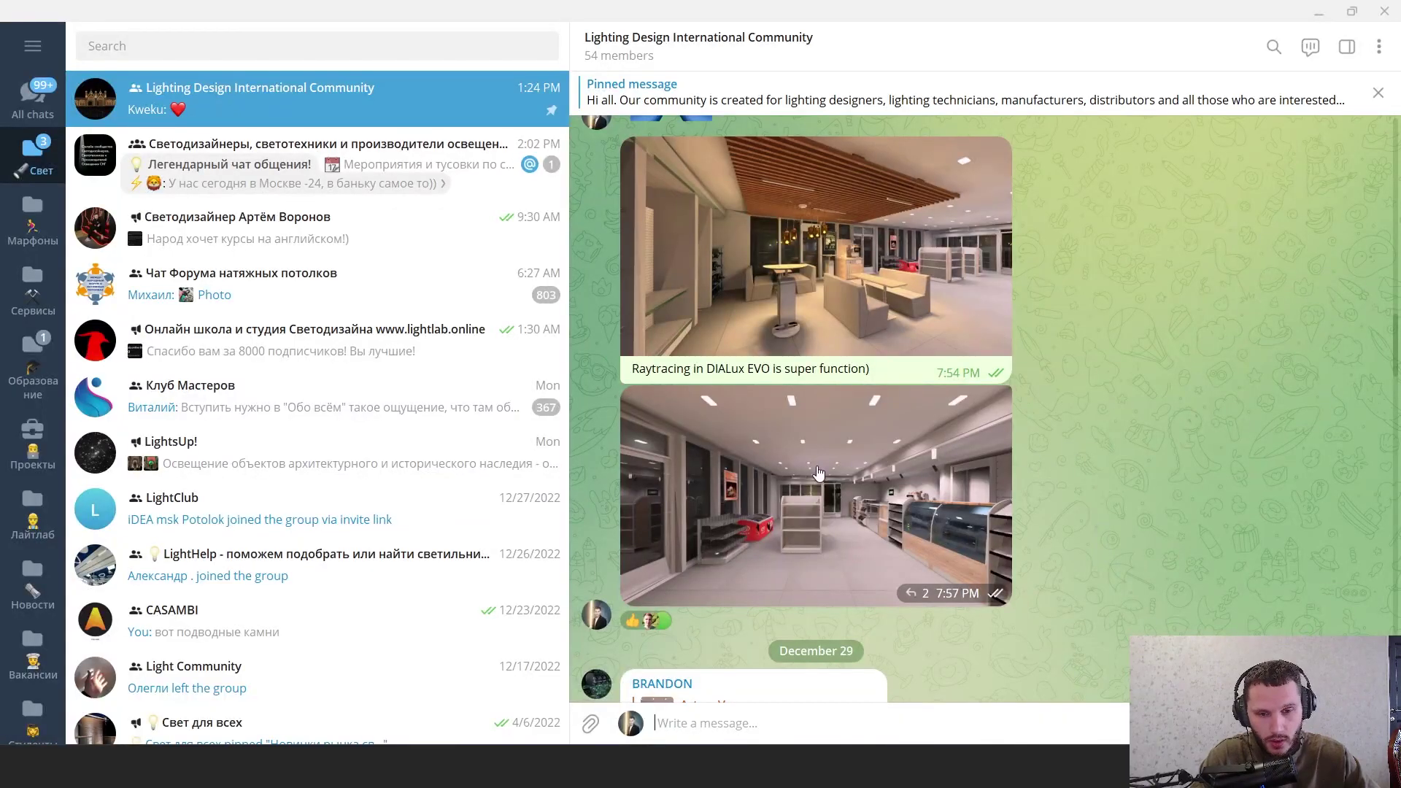
- Return to the newest messages and highlight the LED strip, diffused light and direct light luminaire links
scroll(1114, 464, down, 20)
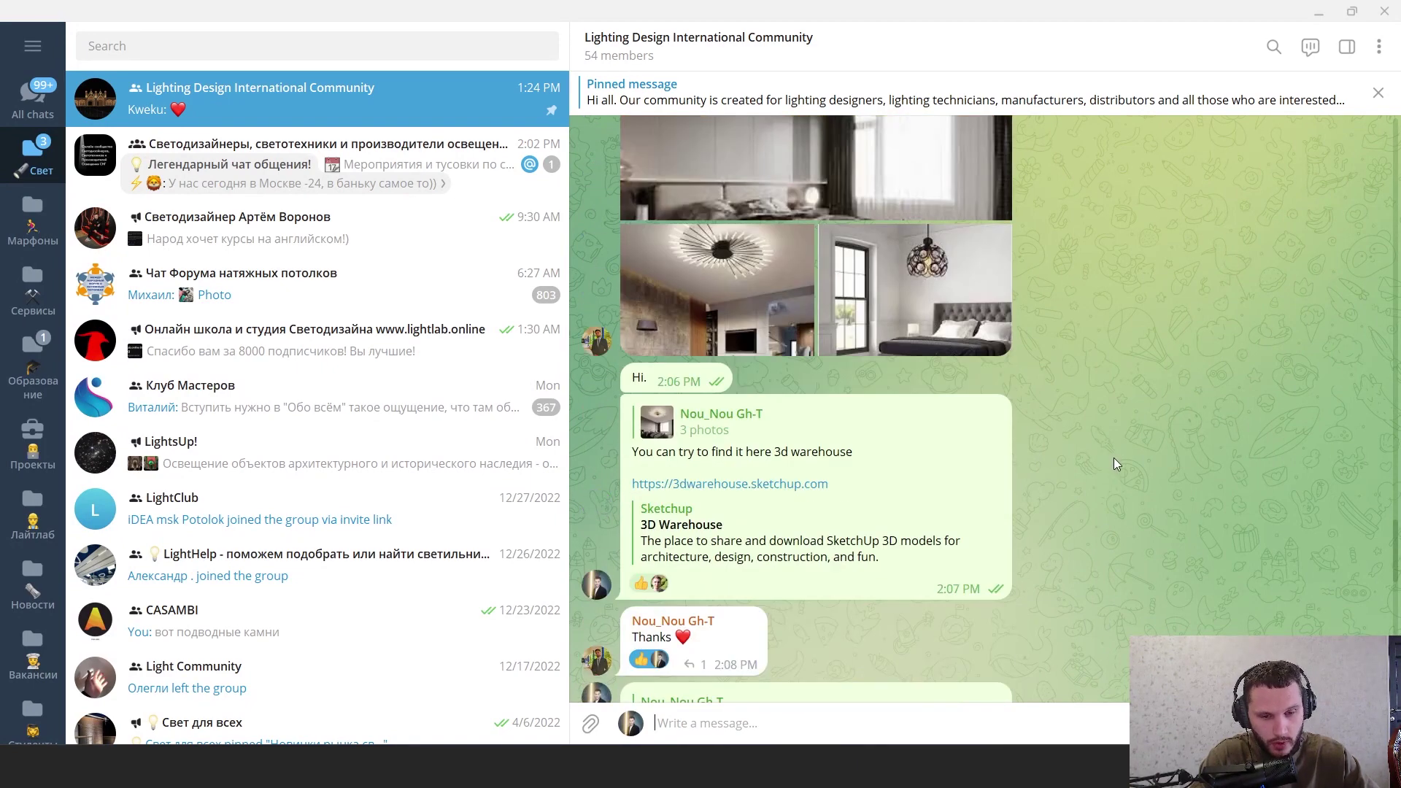
scroll(1113, 458, down, 15)
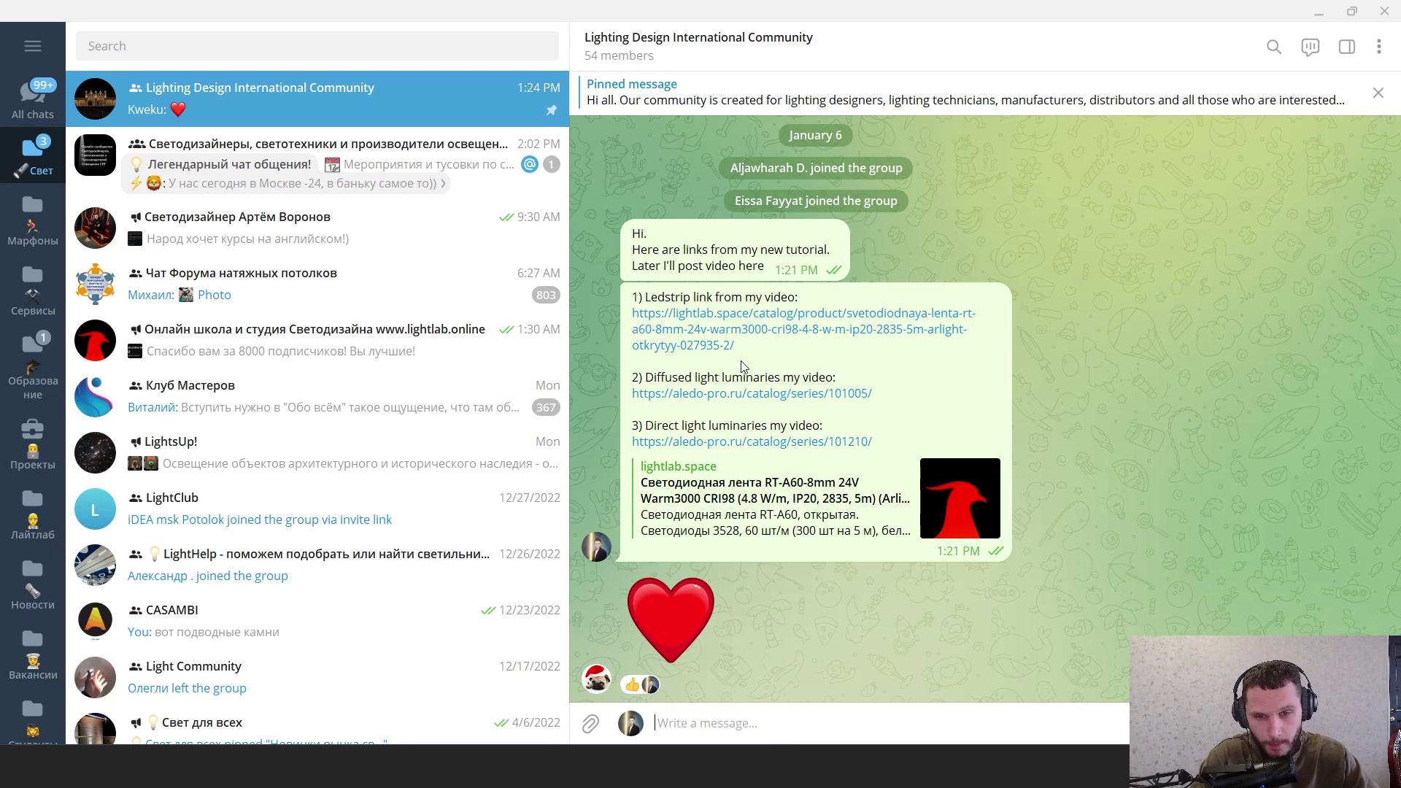
drag(634, 297, 896, 456)
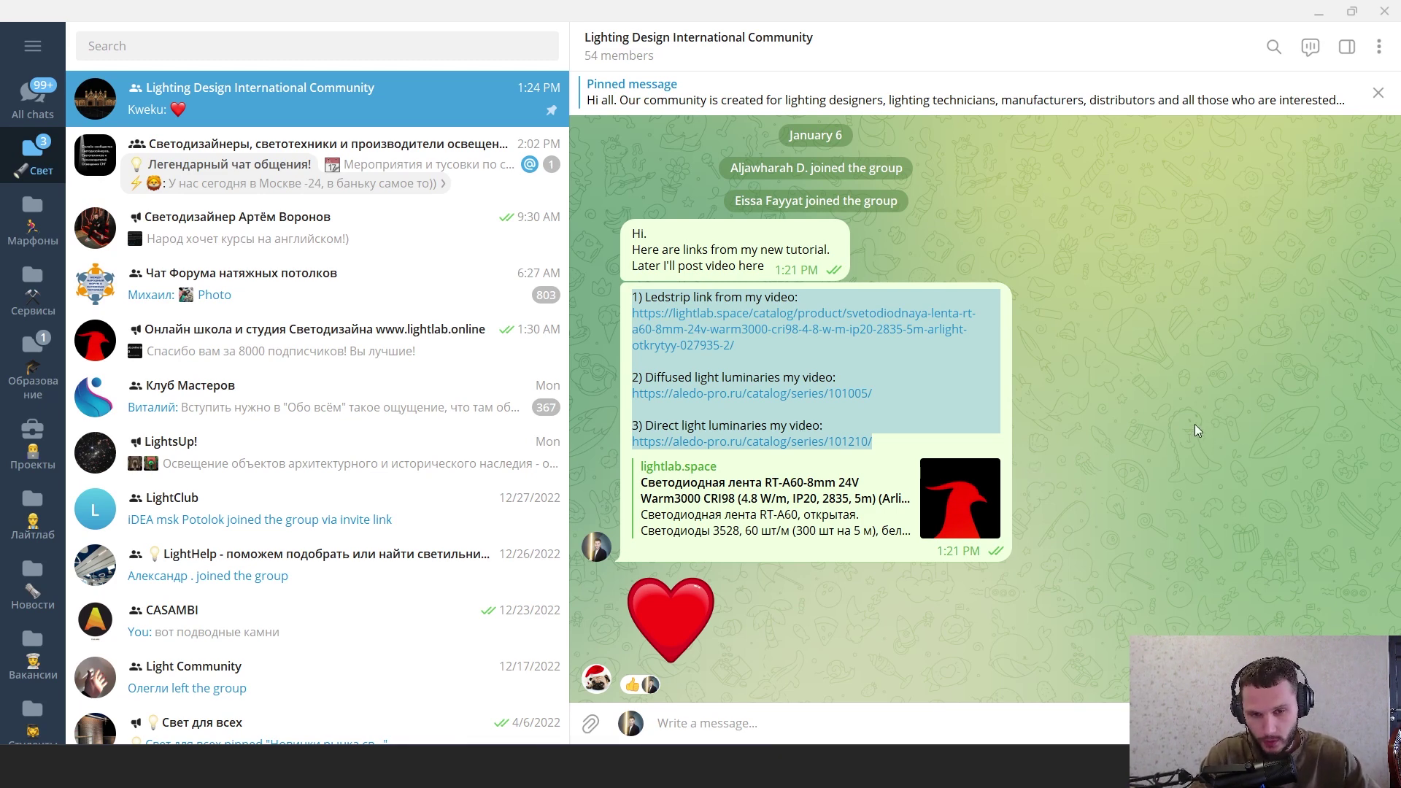
click(1001, 383)
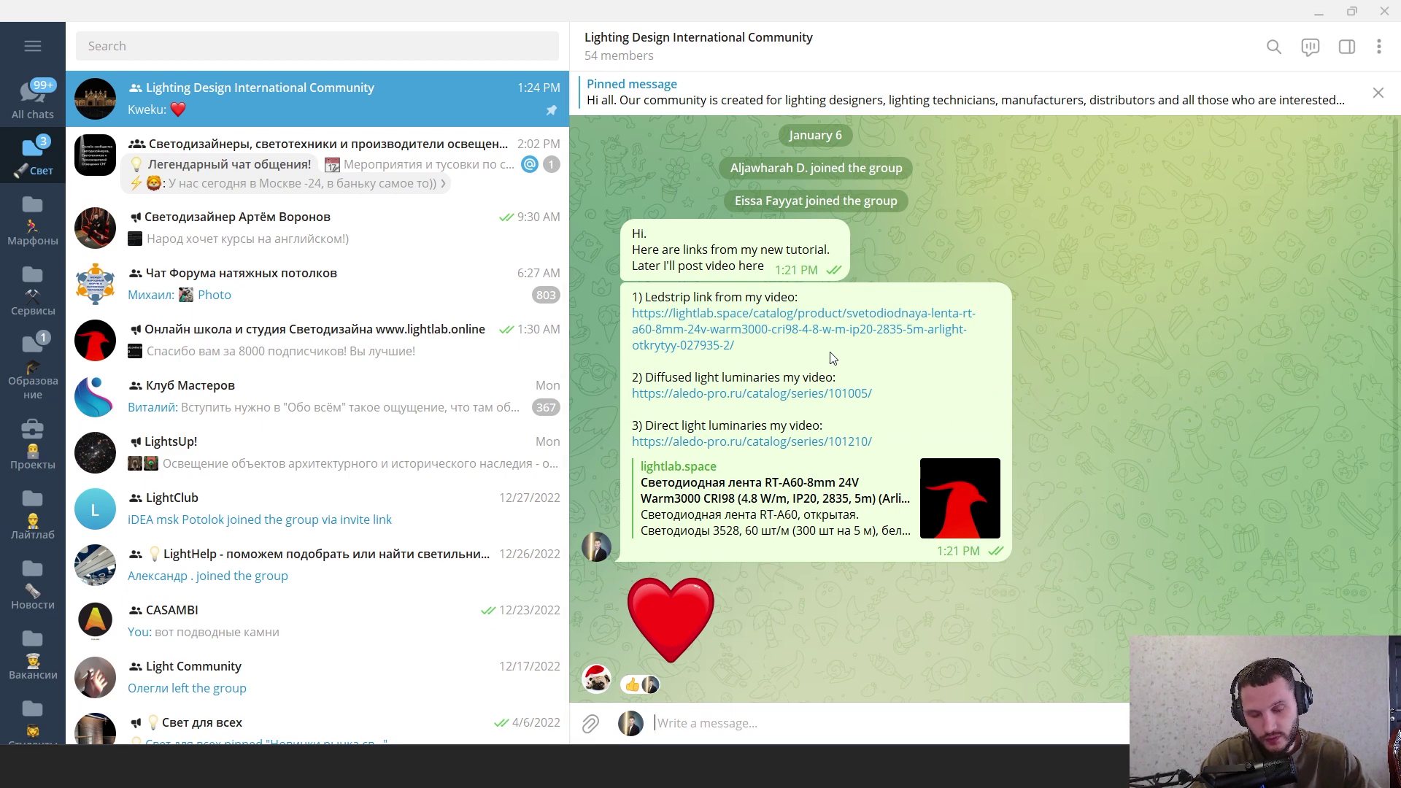
- Go back to DIALux evo, inspect the СУ1 room in 3D, and show it in plan view
click(1318, 10)
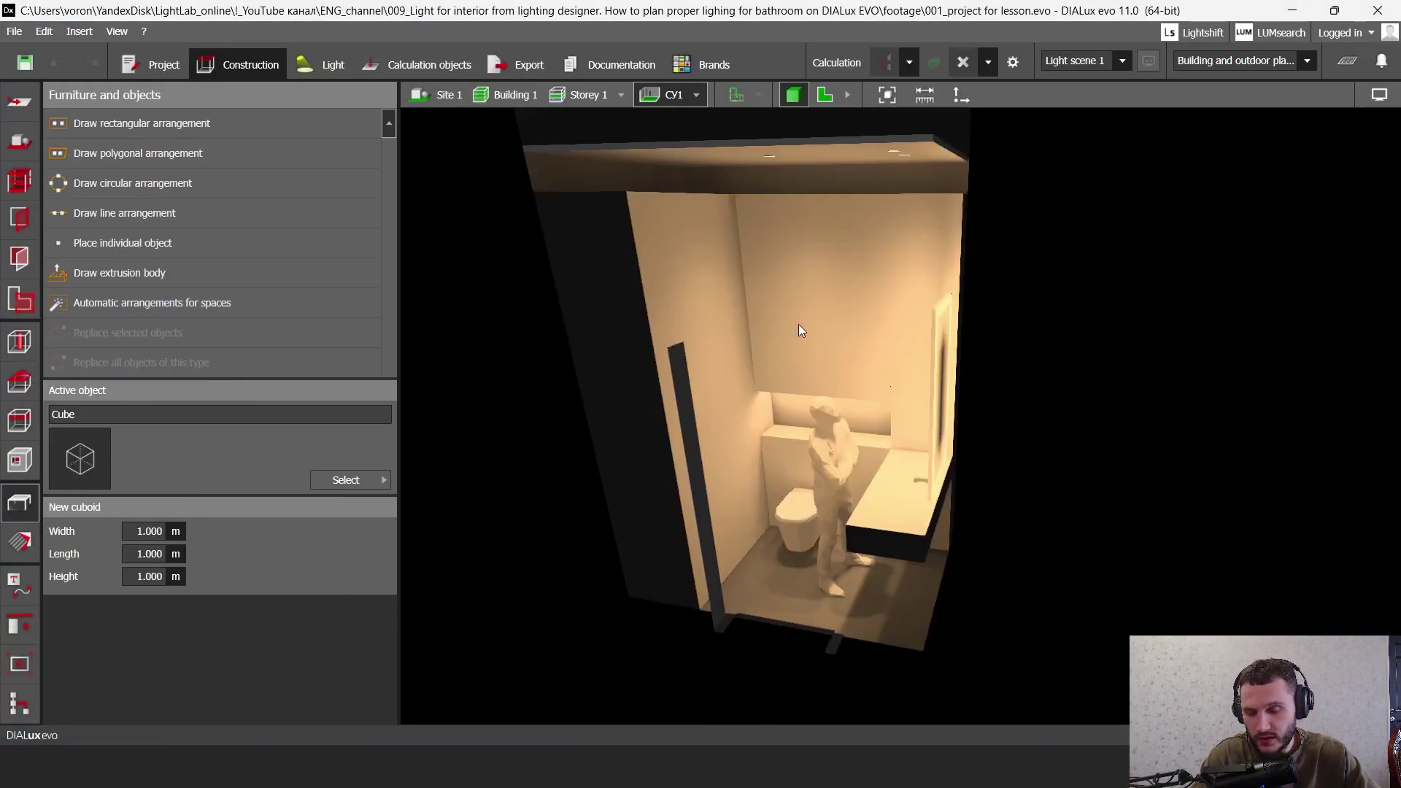
drag(798, 325, 861, 294)
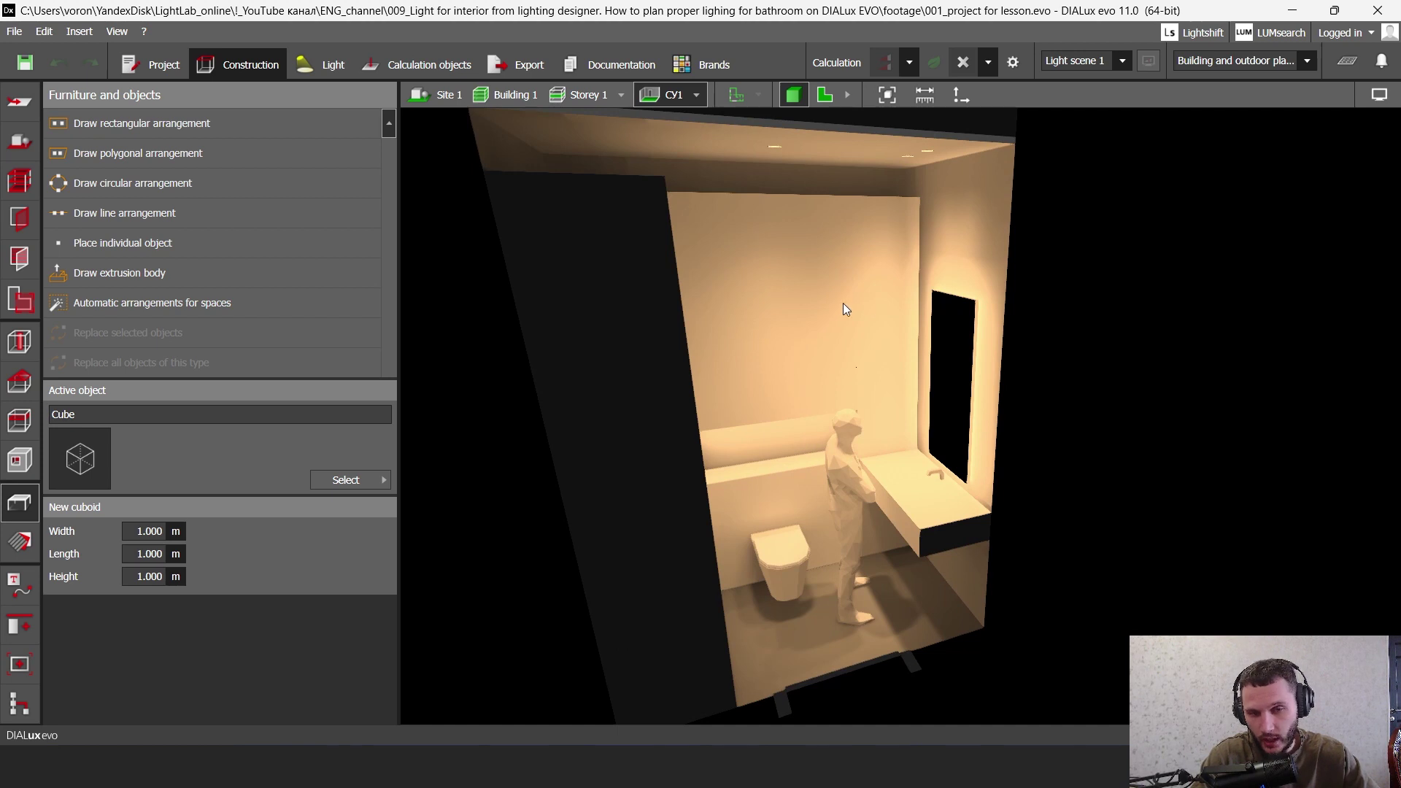
drag(870, 136, 795, 168)
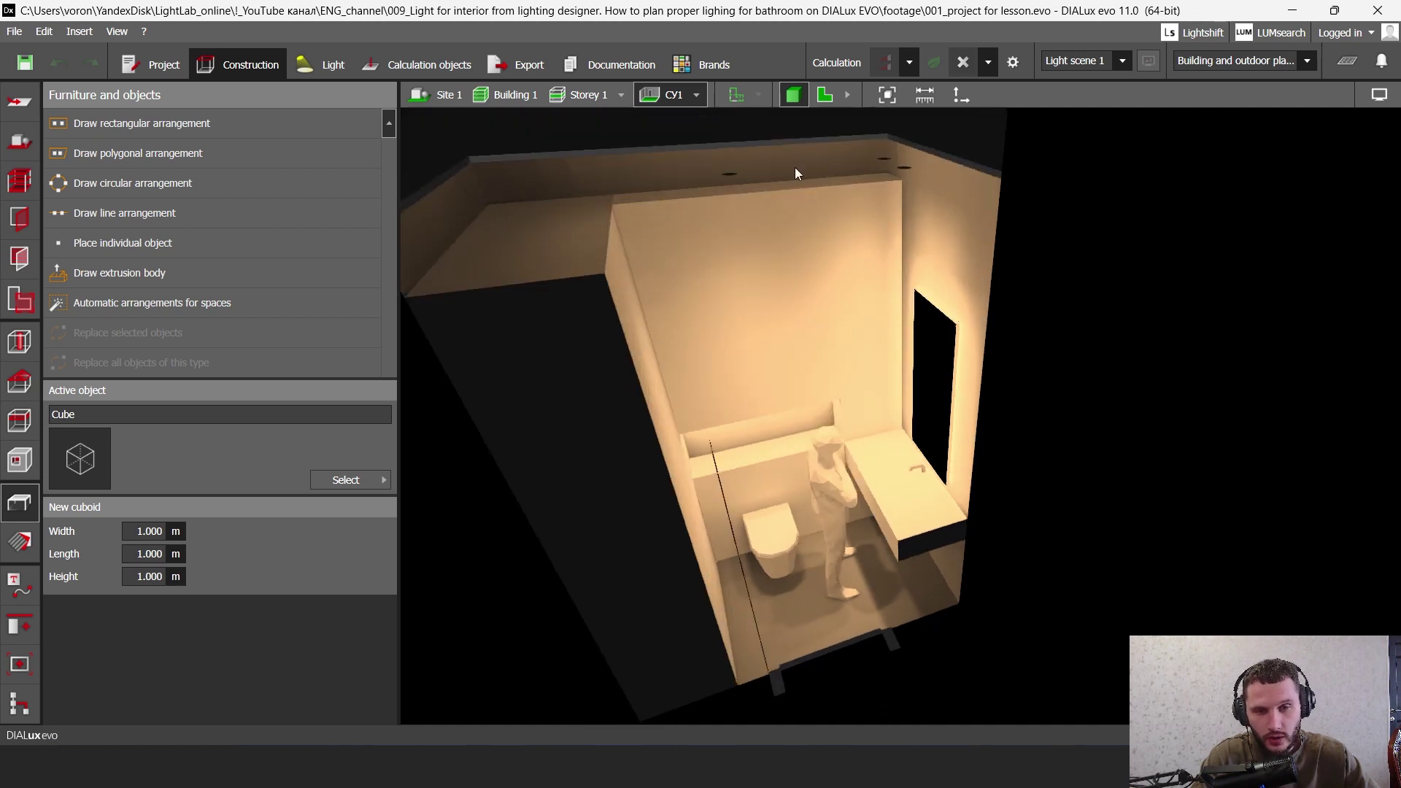
click(825, 94)
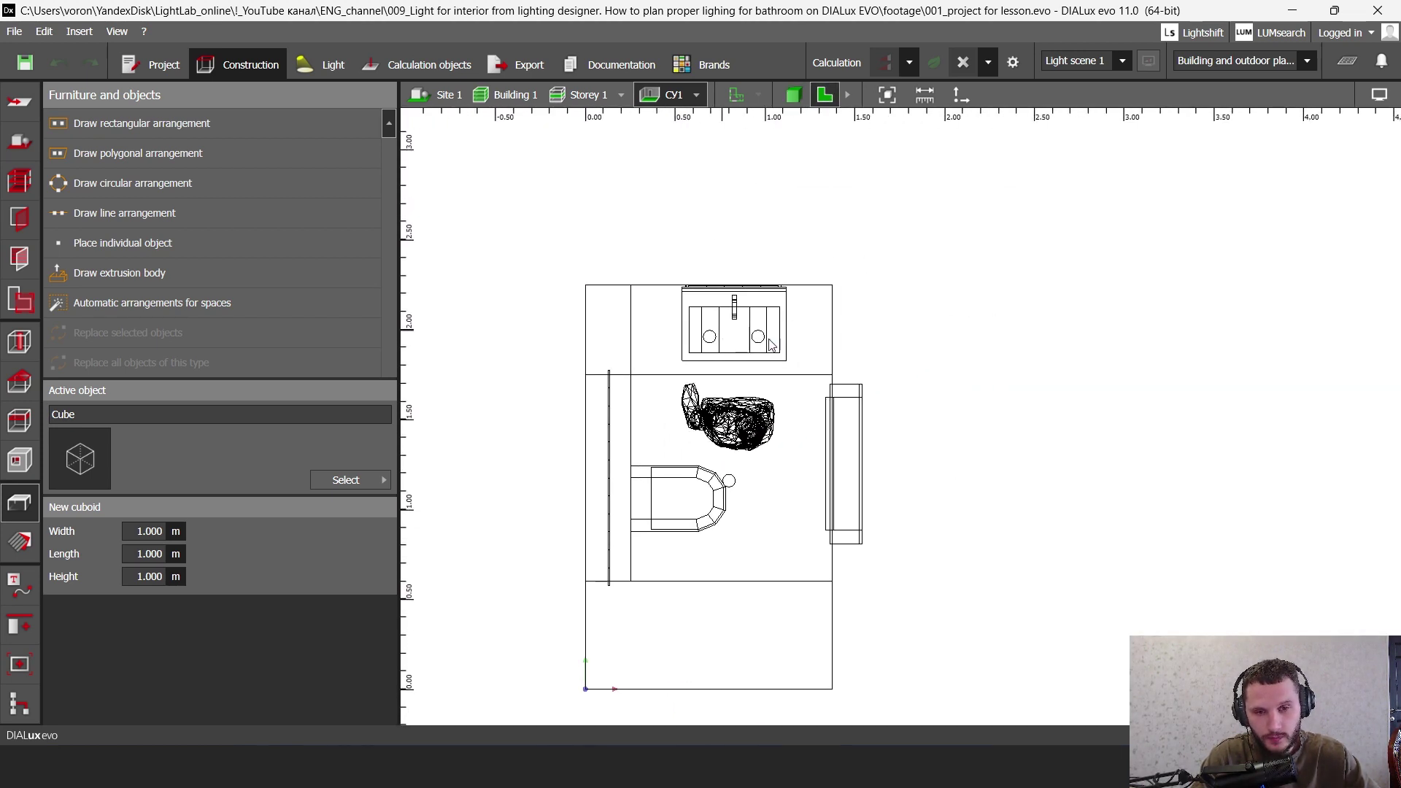
- Change to lighting planning and delete the selected luminaire above the washbasin in СУ1
click(716, 339)
click(322, 64)
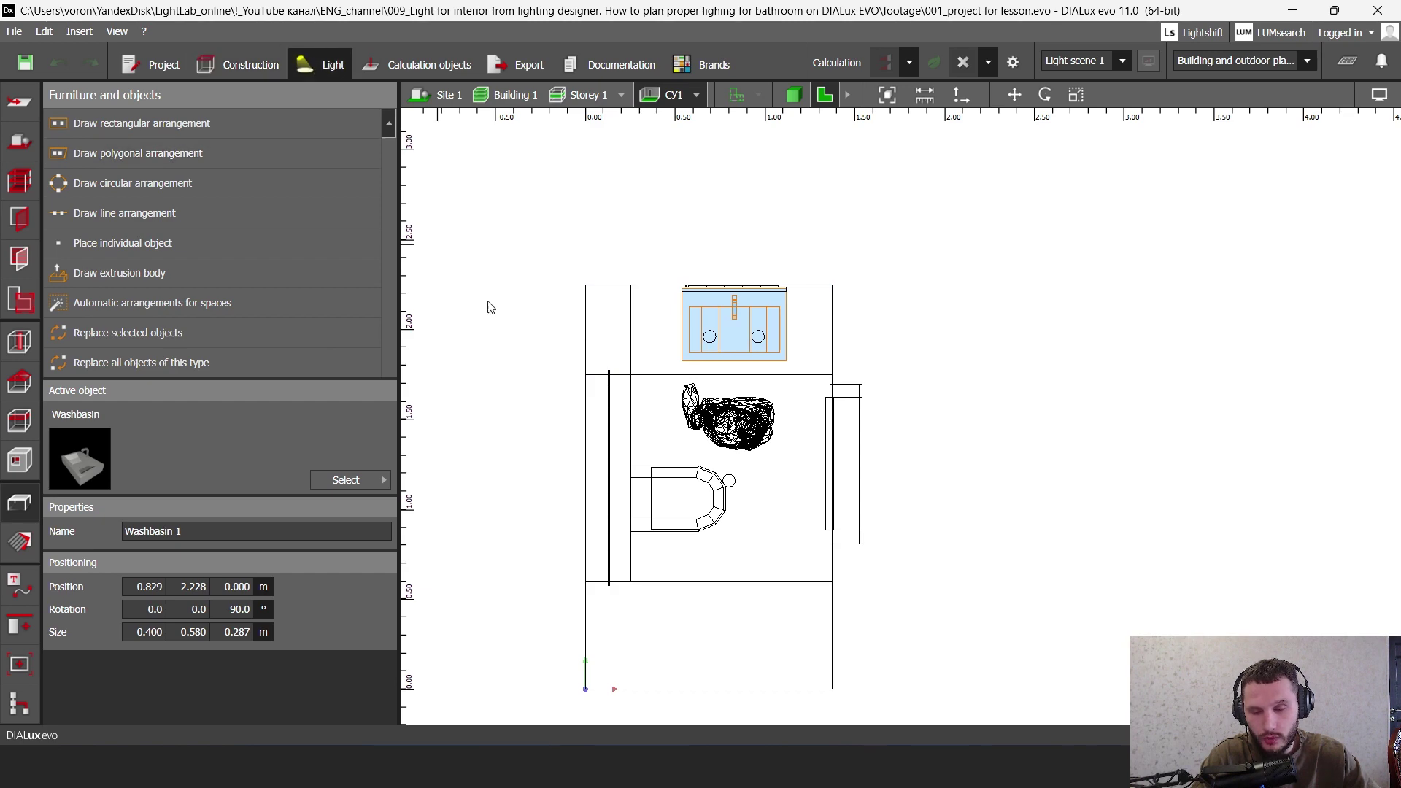
click(756, 354)
key(Delete)
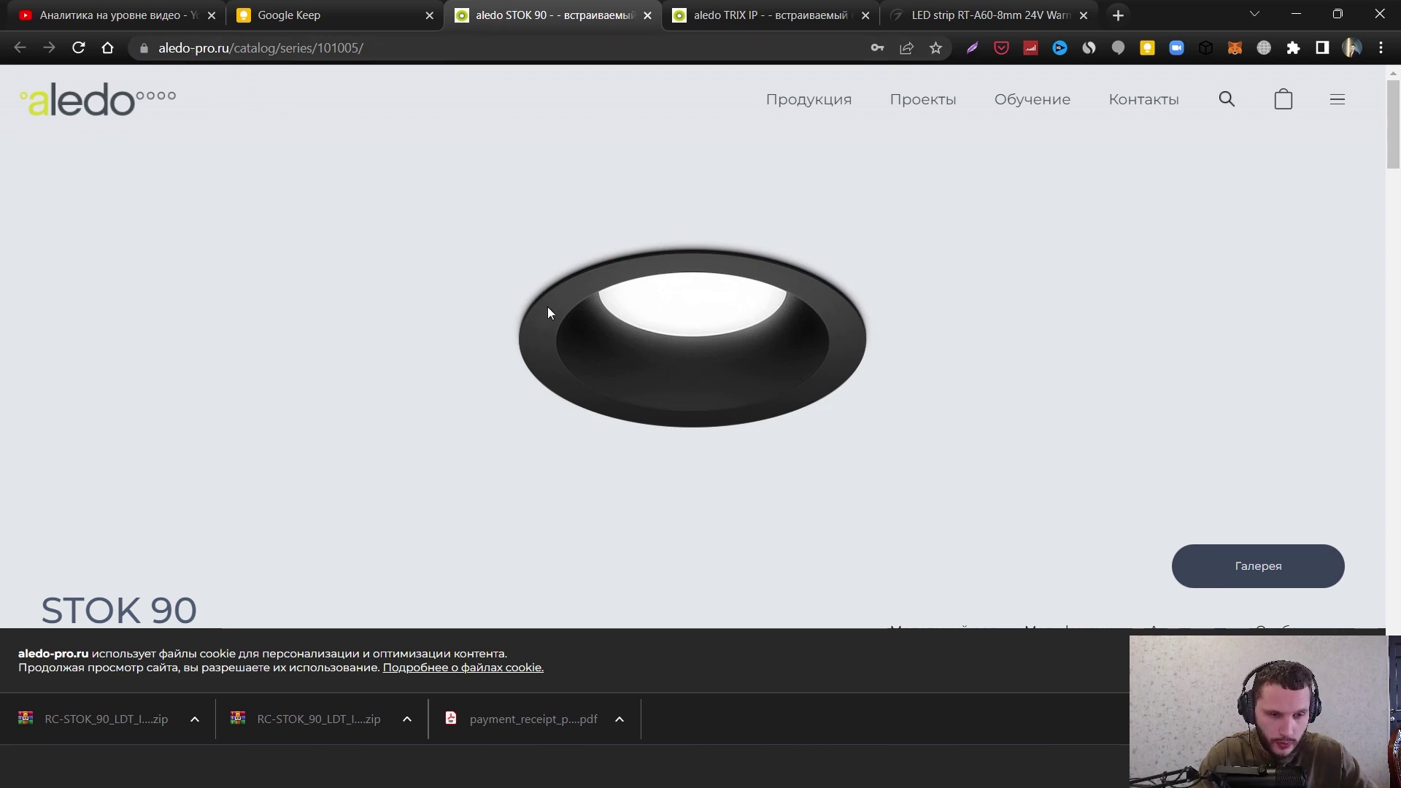
- In the browser, look through the aledo STOK 90 product page for its photometric files and 3D model
scroll(832, 441, down, 5)
scroll(766, 419, down, 5)
scroll(768, 424, up, 10)
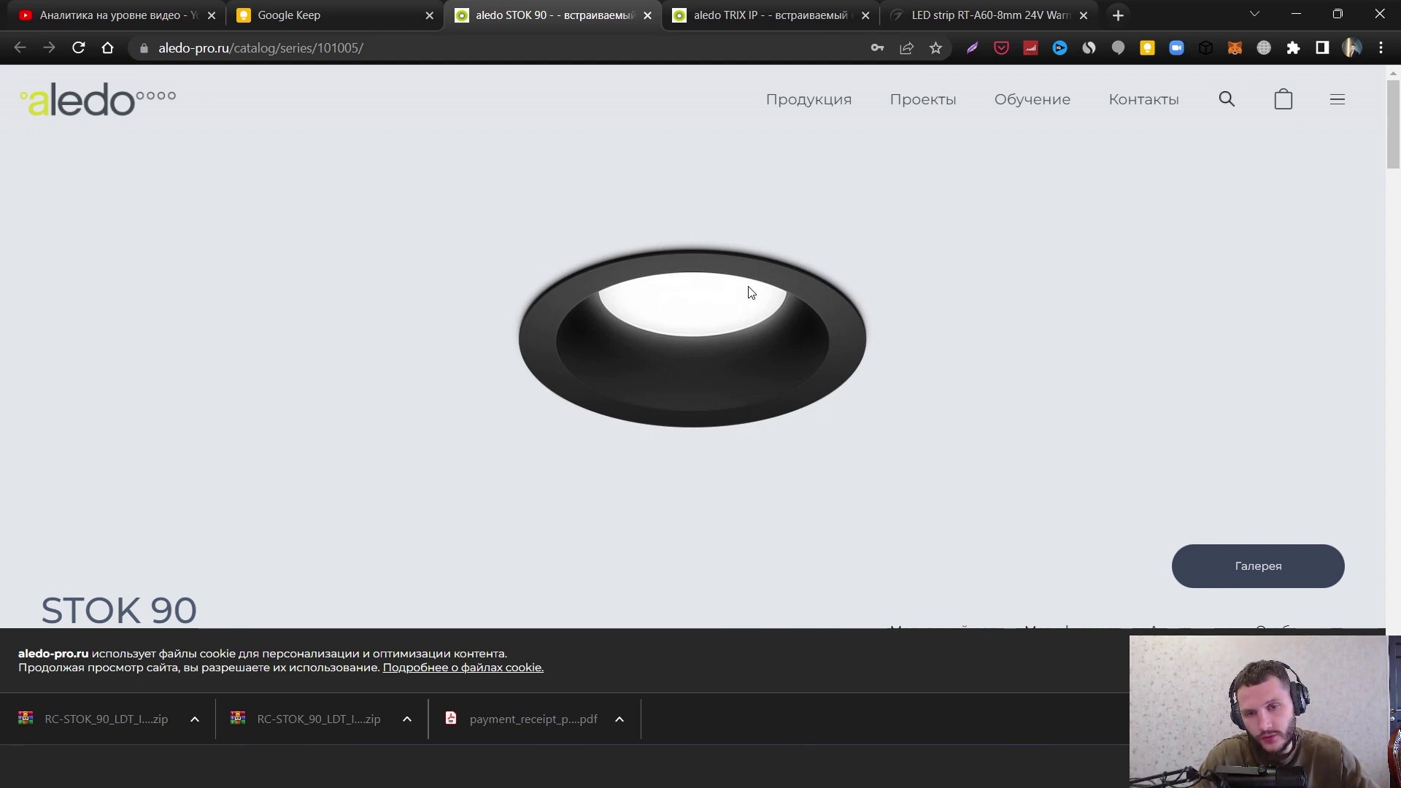
scroll(635, 321, down, 10)
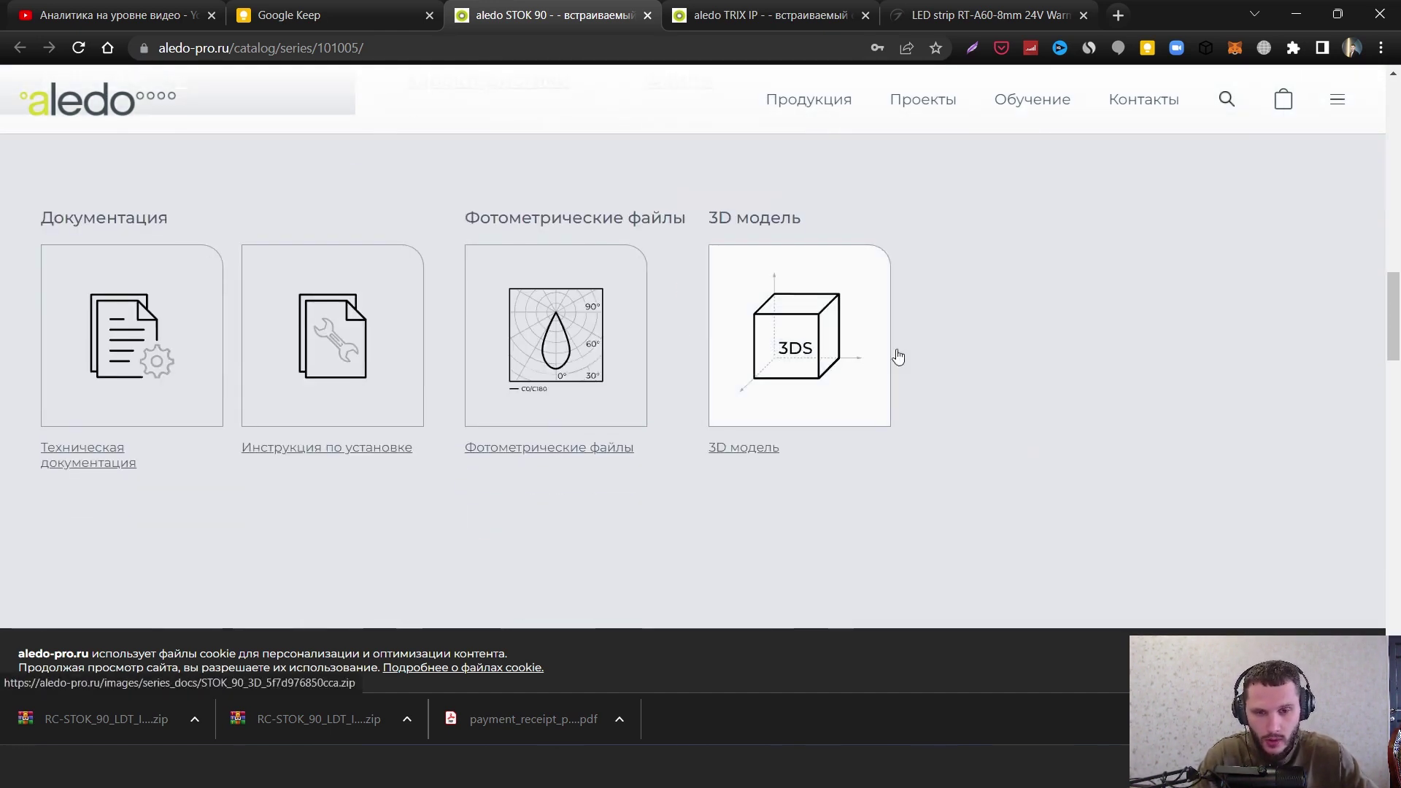
scroll(650, 365, up, 5)
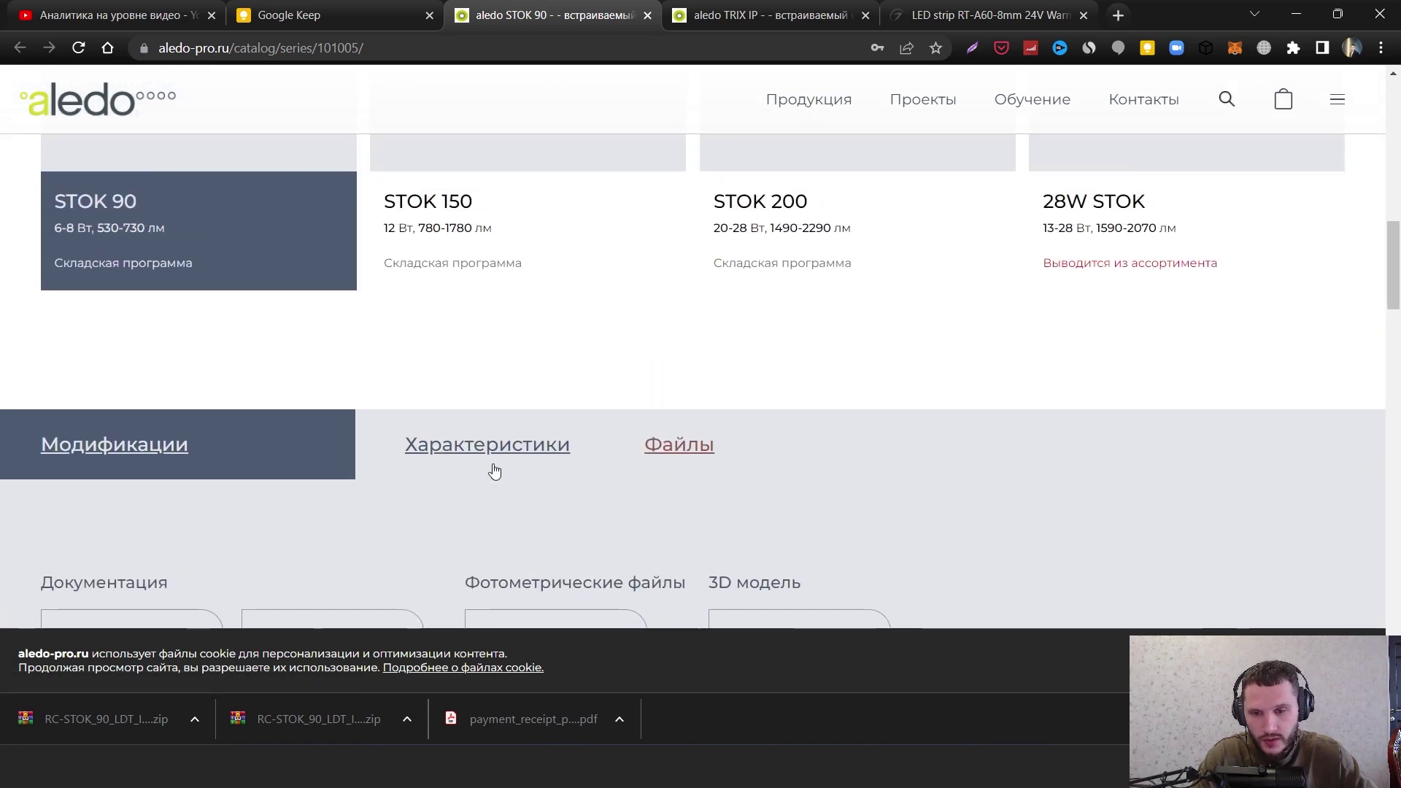
scroll(660, 369, down, 5)
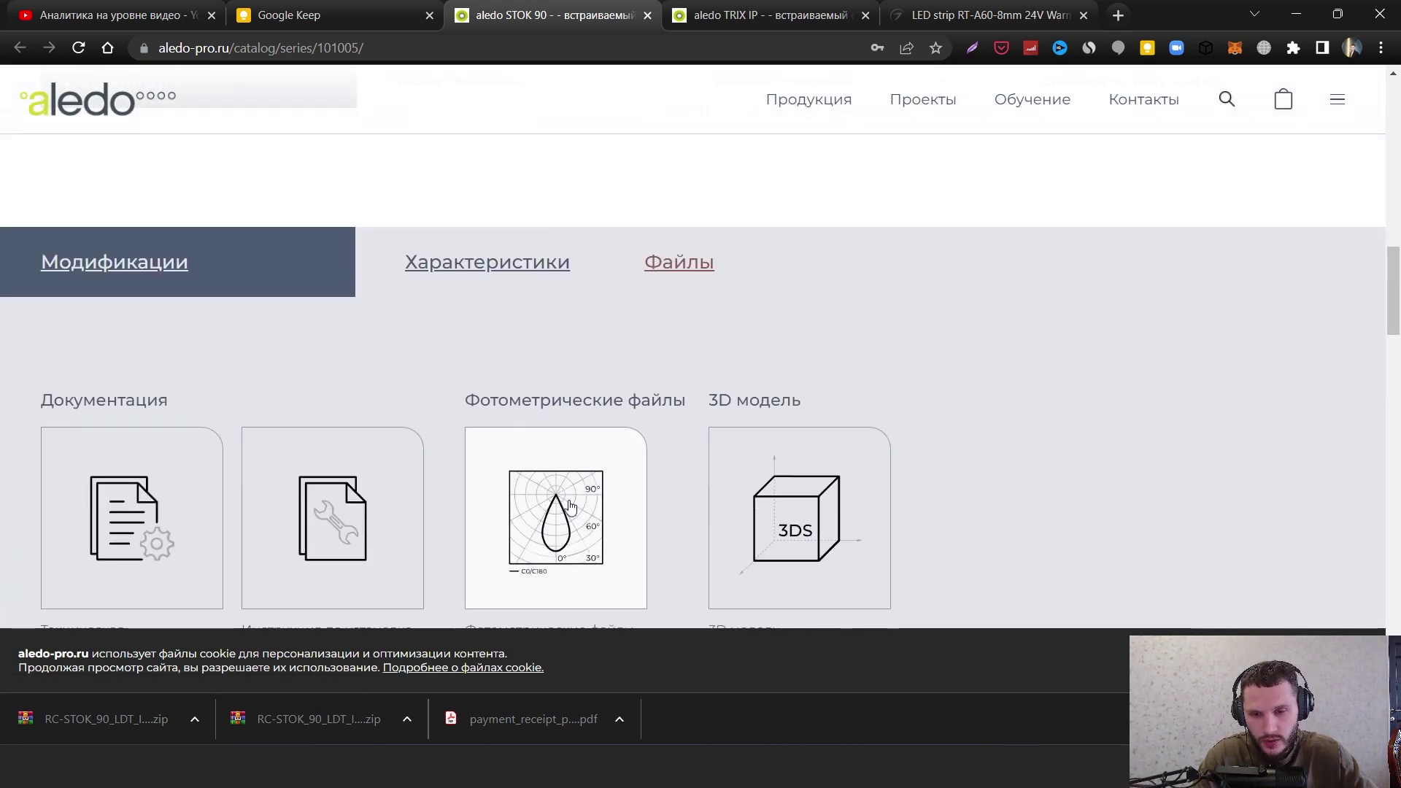
- Translate the STOK 90 product page into English and highlight the Photometric files heading
right_click(1168, 328)
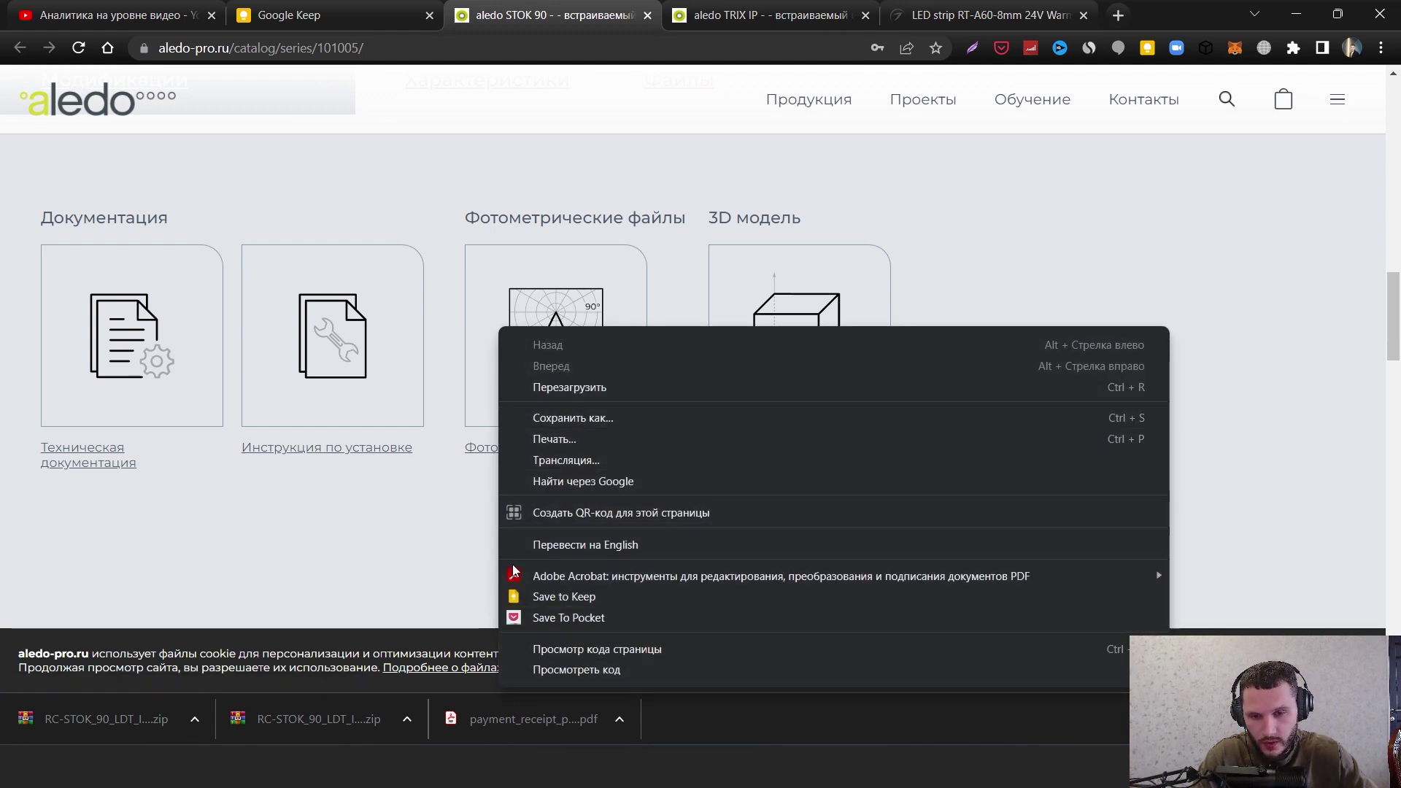
key(Escape)
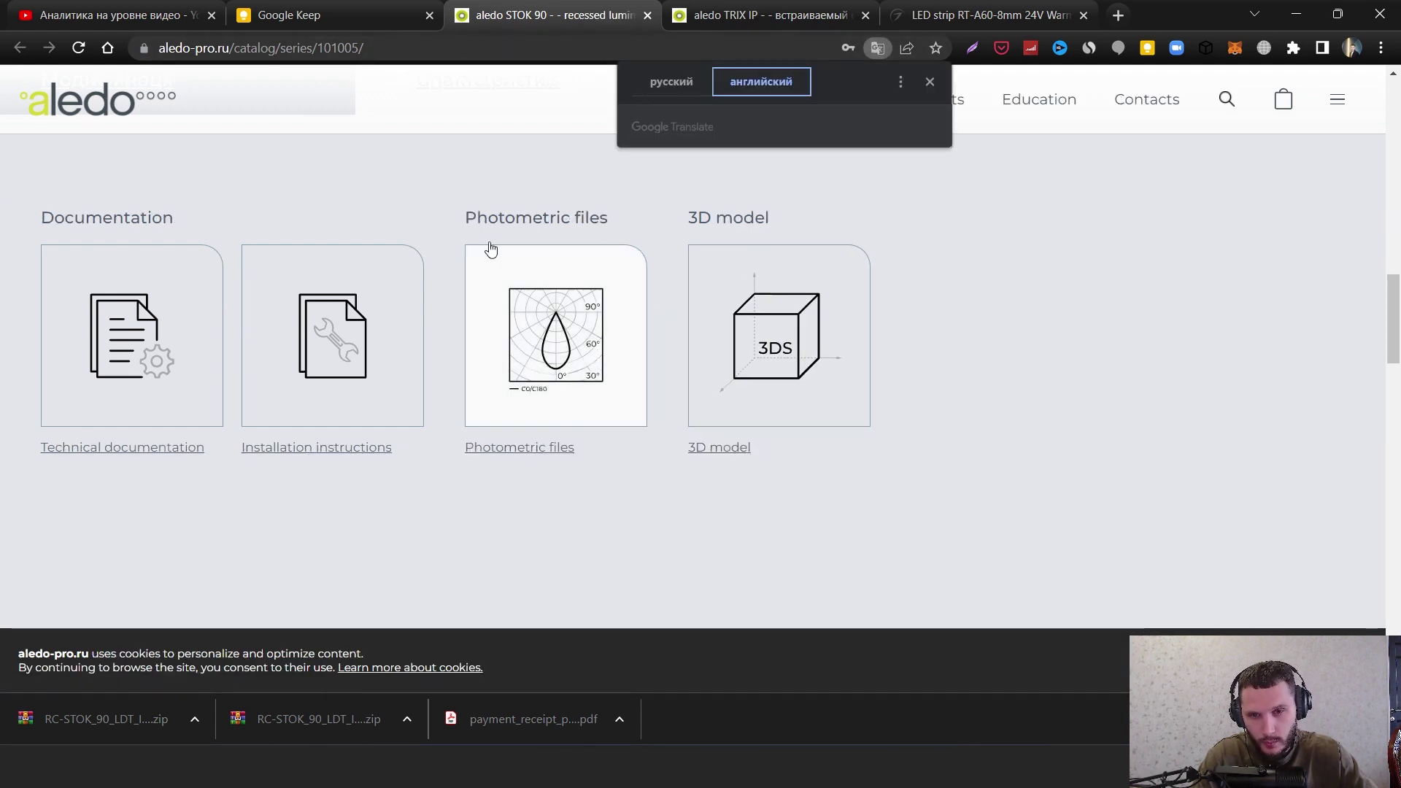
click(1083, 292)
drag(449, 209, 640, 207)
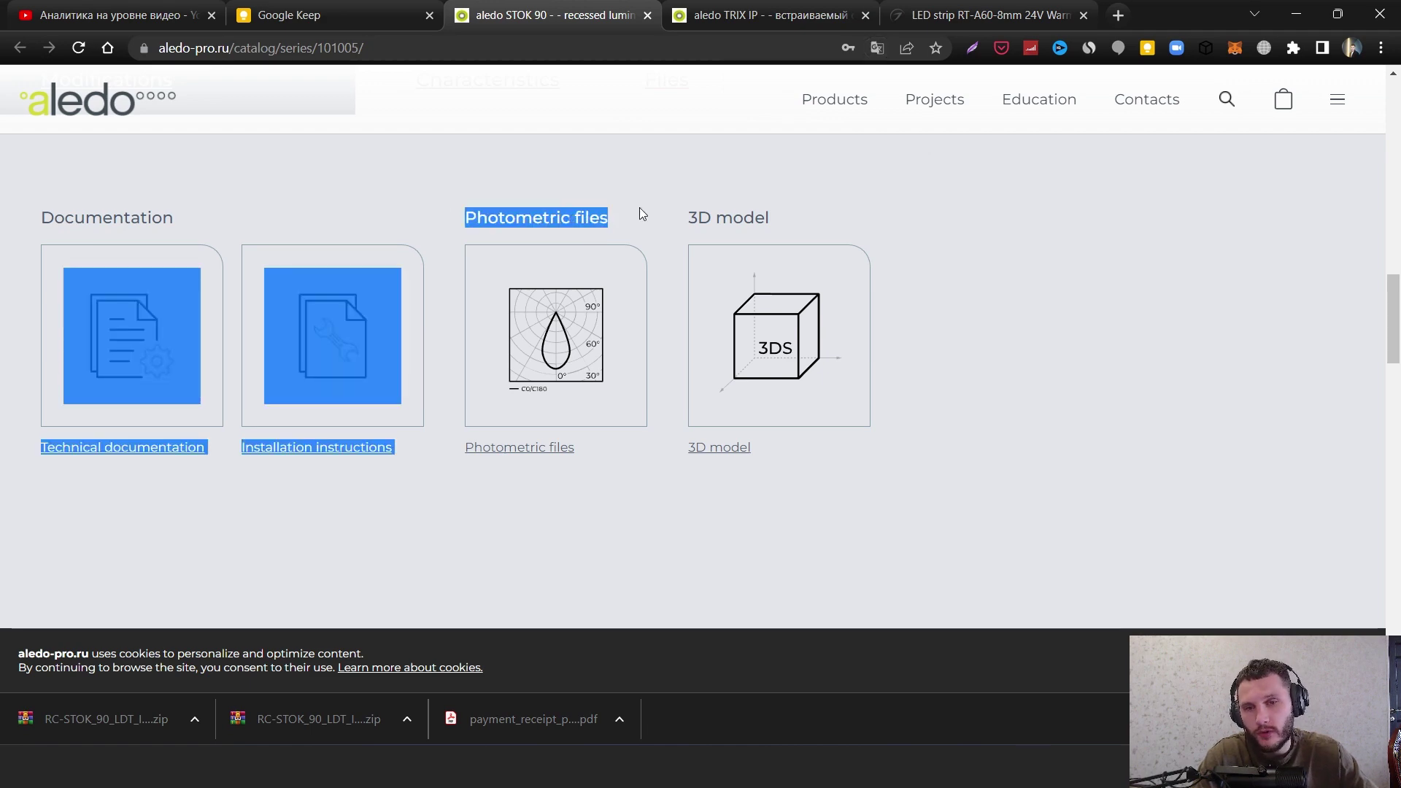
click(899, 375)
- Try to download the STOK 90 photometric archive, and select RC-STOK 90-8-930-70.ldt in the previously extracted folder
click(539, 324)
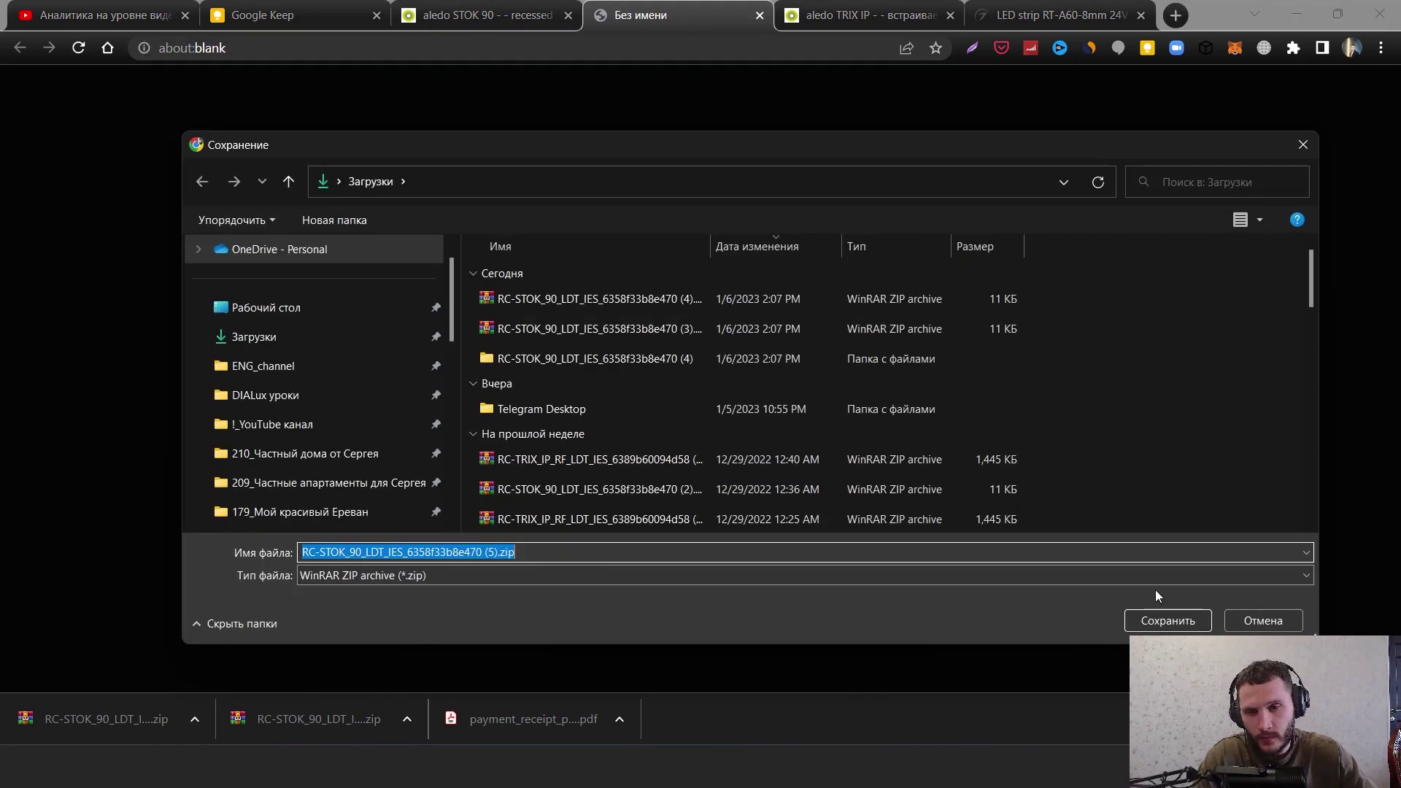
click(1264, 619)
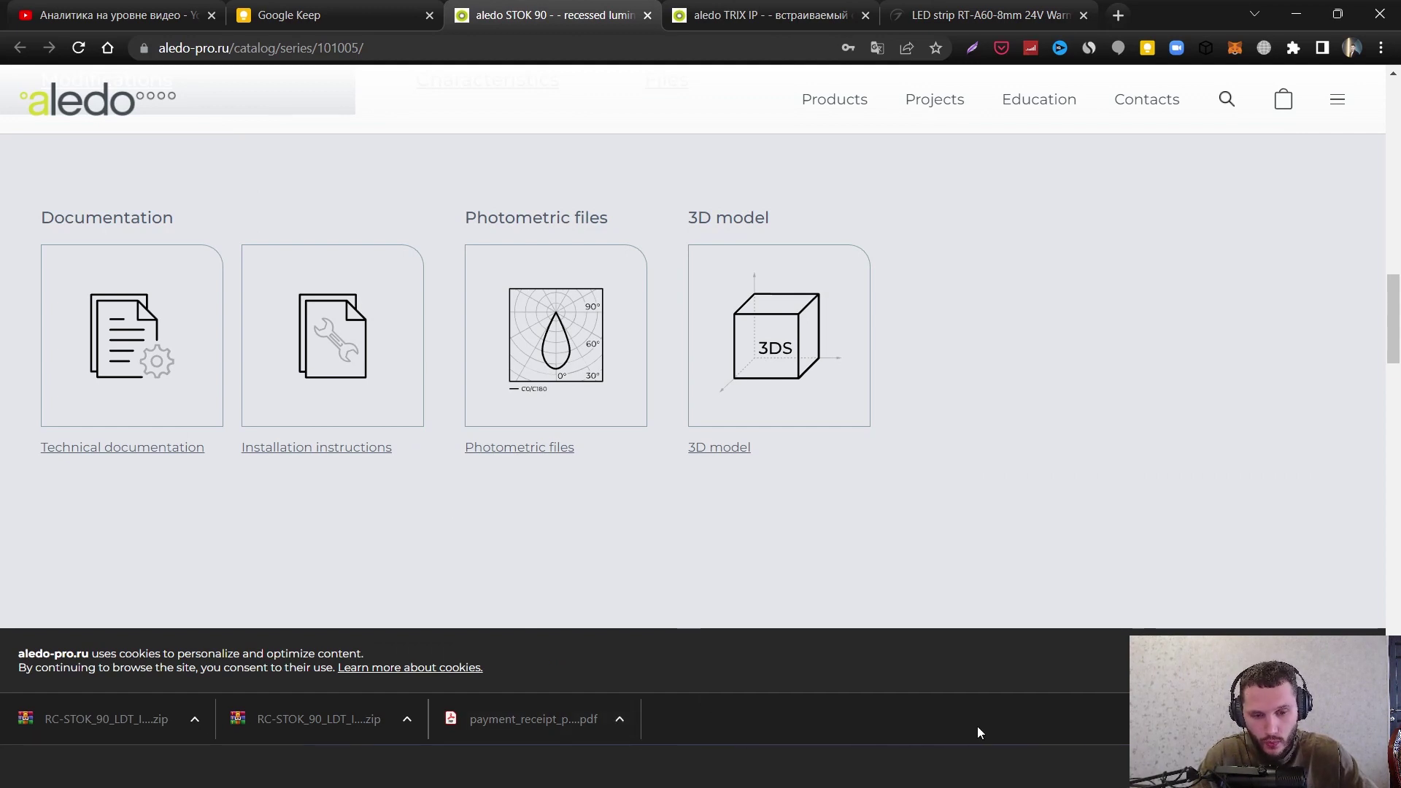
mouse_move(575, 772)
click(488, 682)
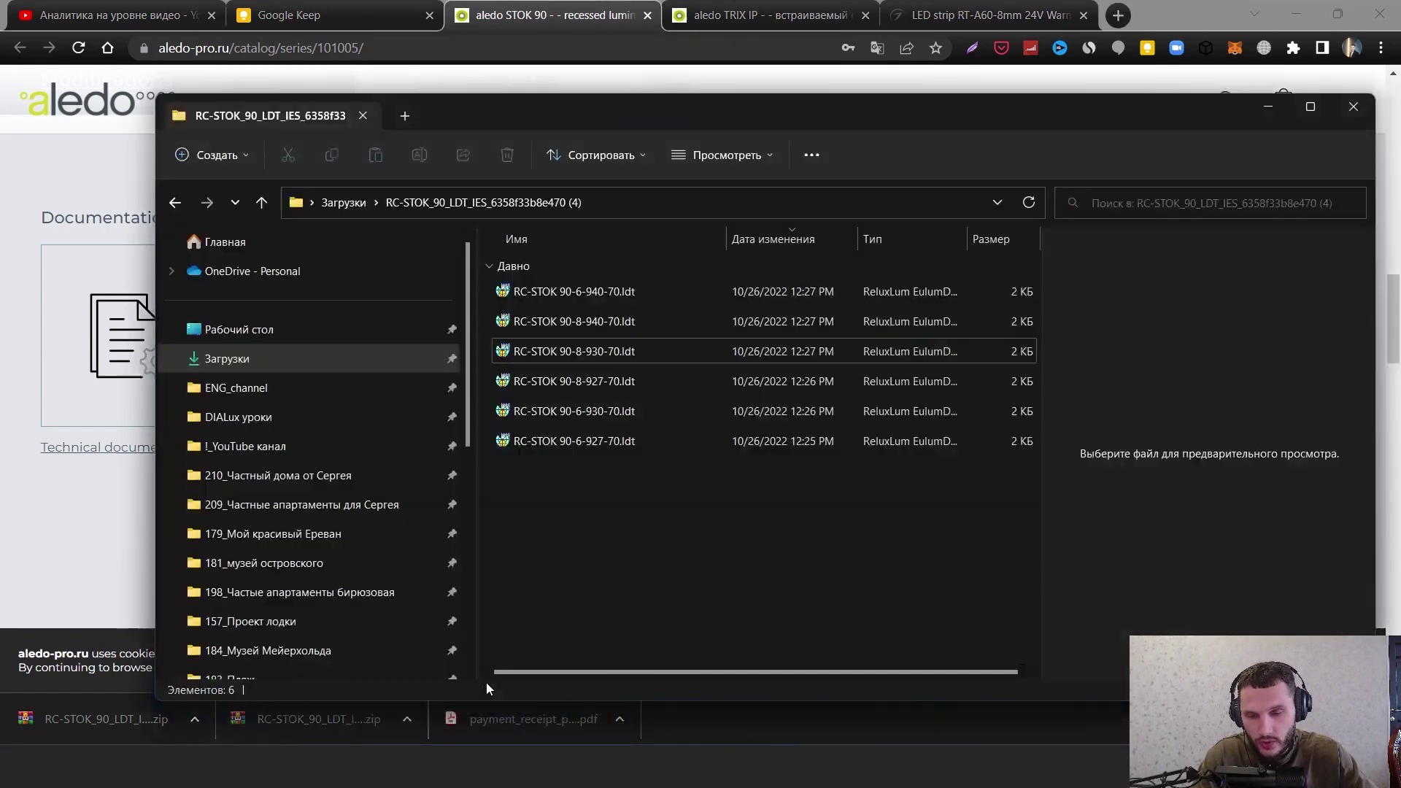
click(602, 387)
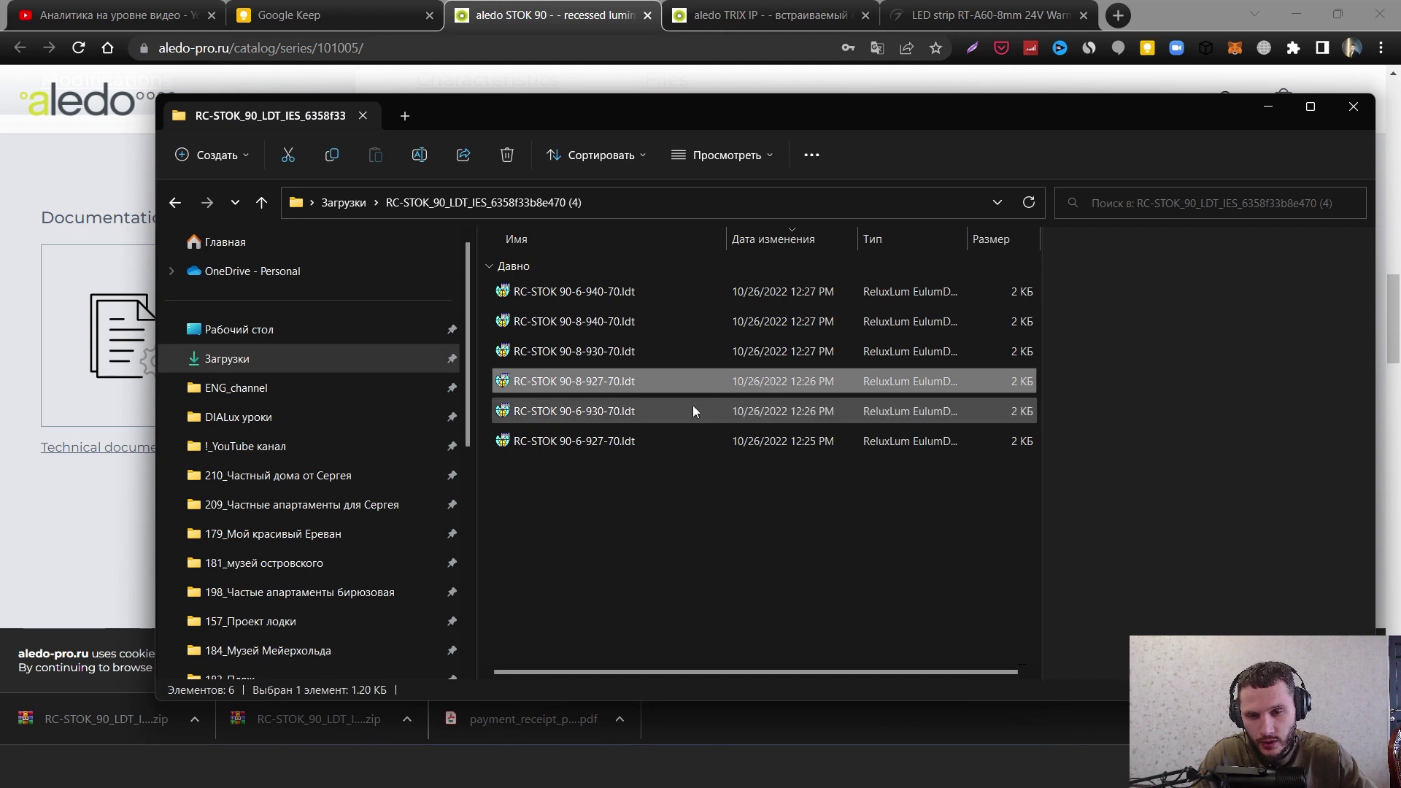
click(606, 353)
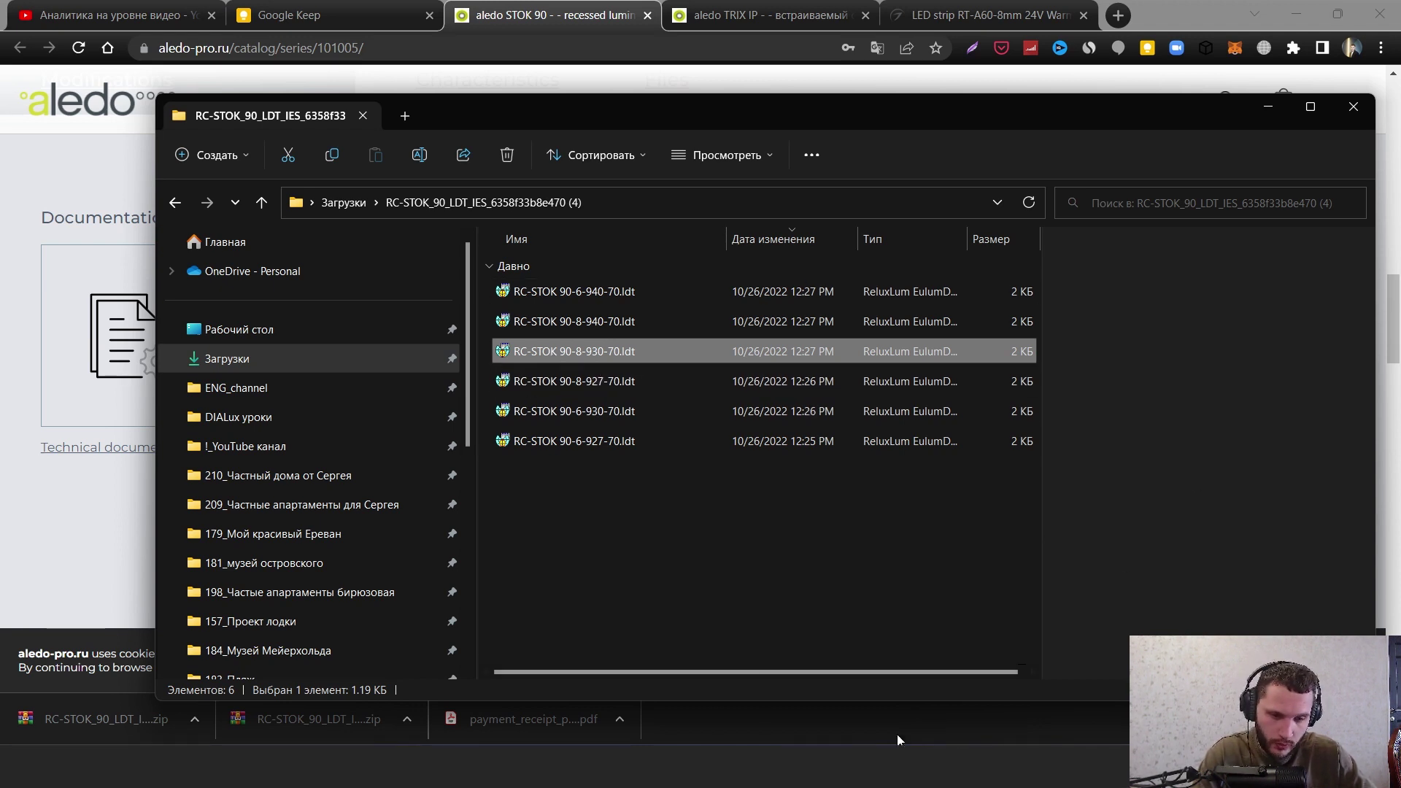
- Switch to DIALux evo and make RC-STOK 90-8-930-70 the active luminaire
click(851, 664)
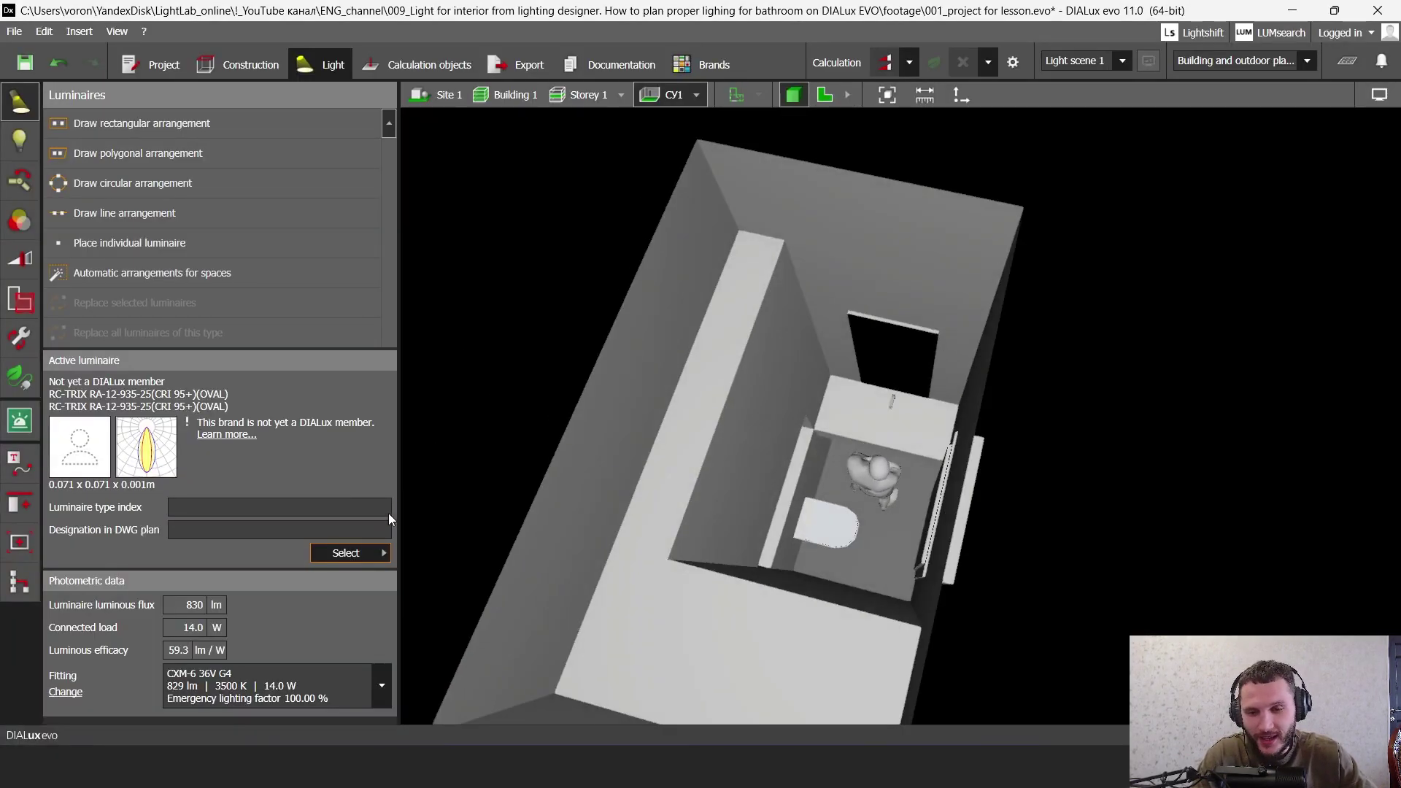
click(364, 552)
click(531, 382)
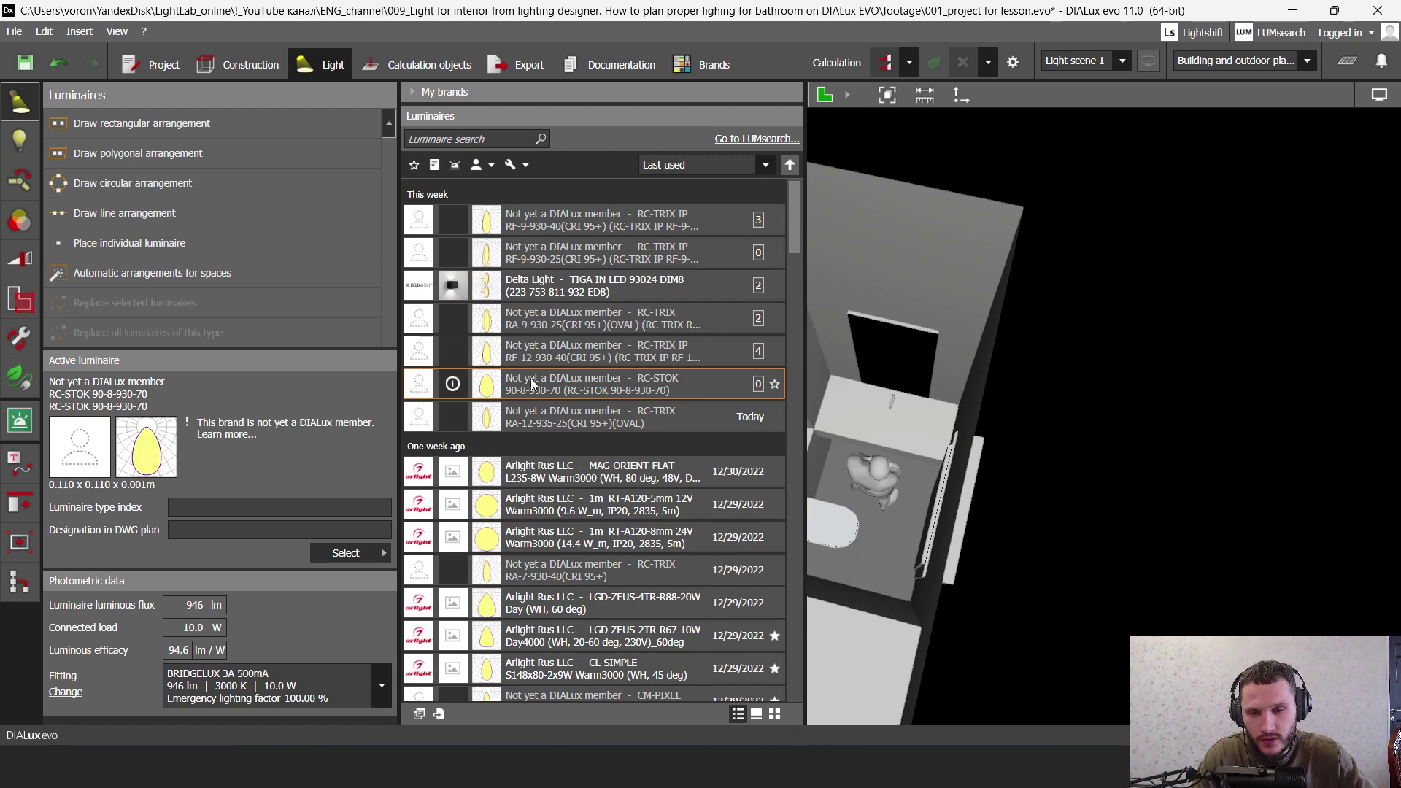
- In plan view, draw a horizontal line arrangement across the washbasin area from the inner wall face to the opposite wall, with 2 luminaires
click(825, 95)
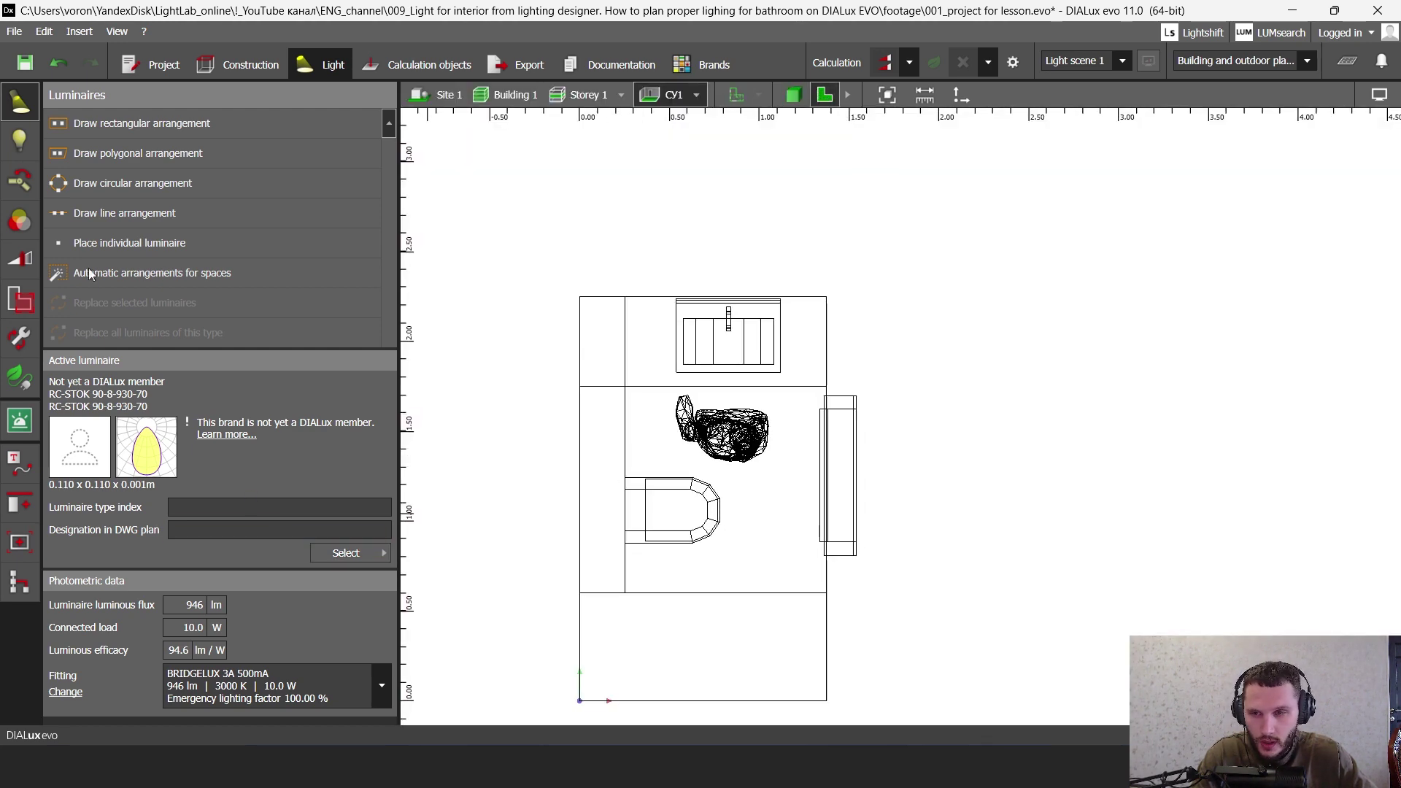
click(89, 215)
scroll(536, 426, up, 2)
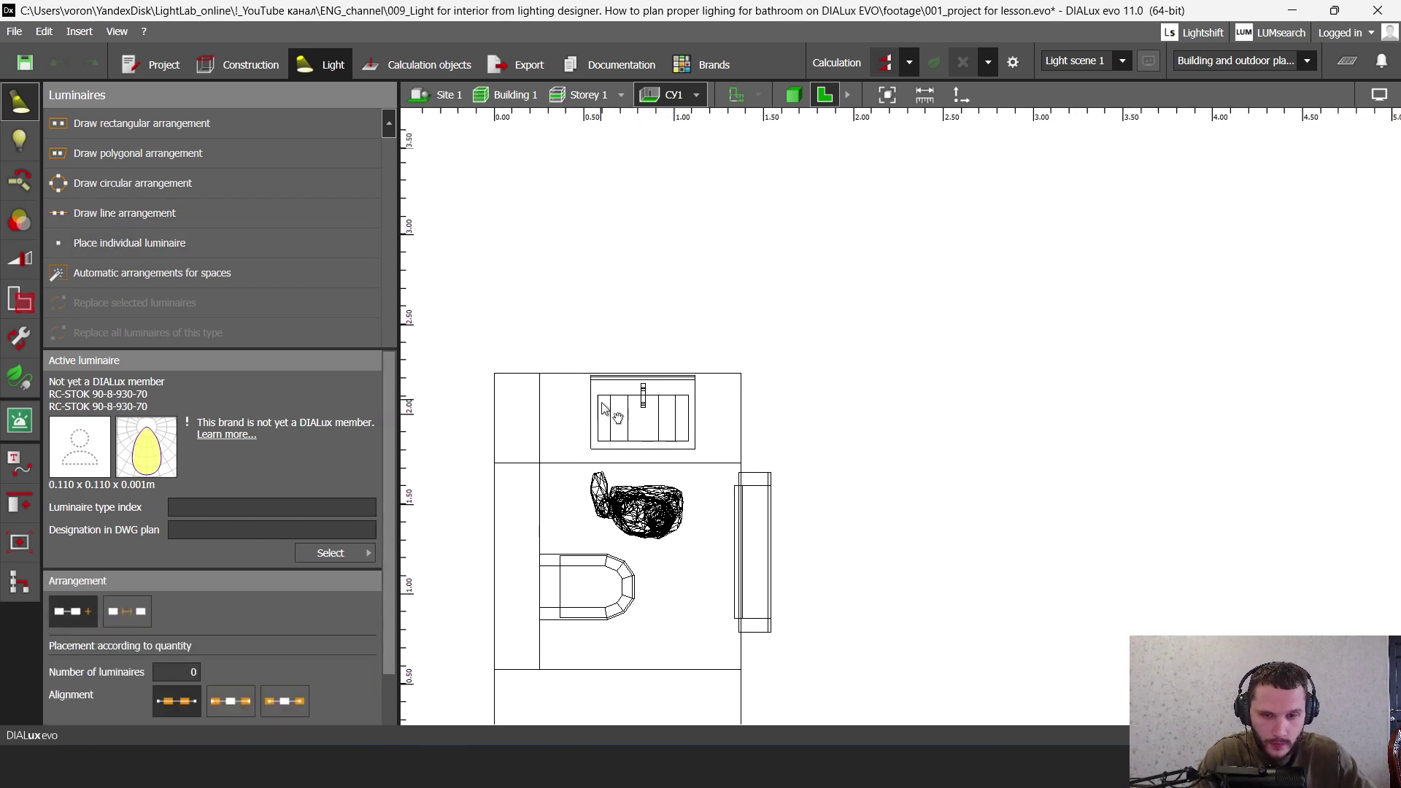
click(525, 421)
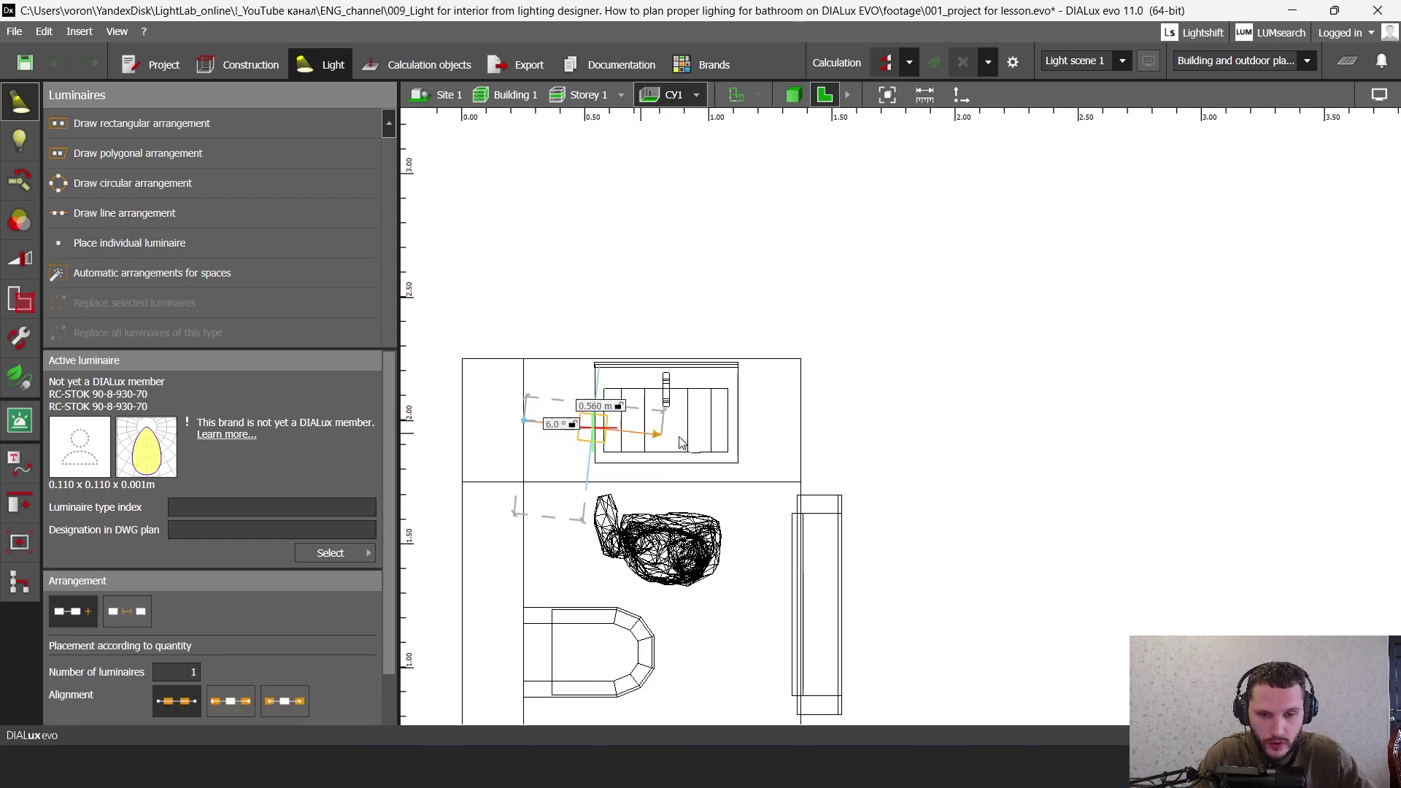
click(801, 426)
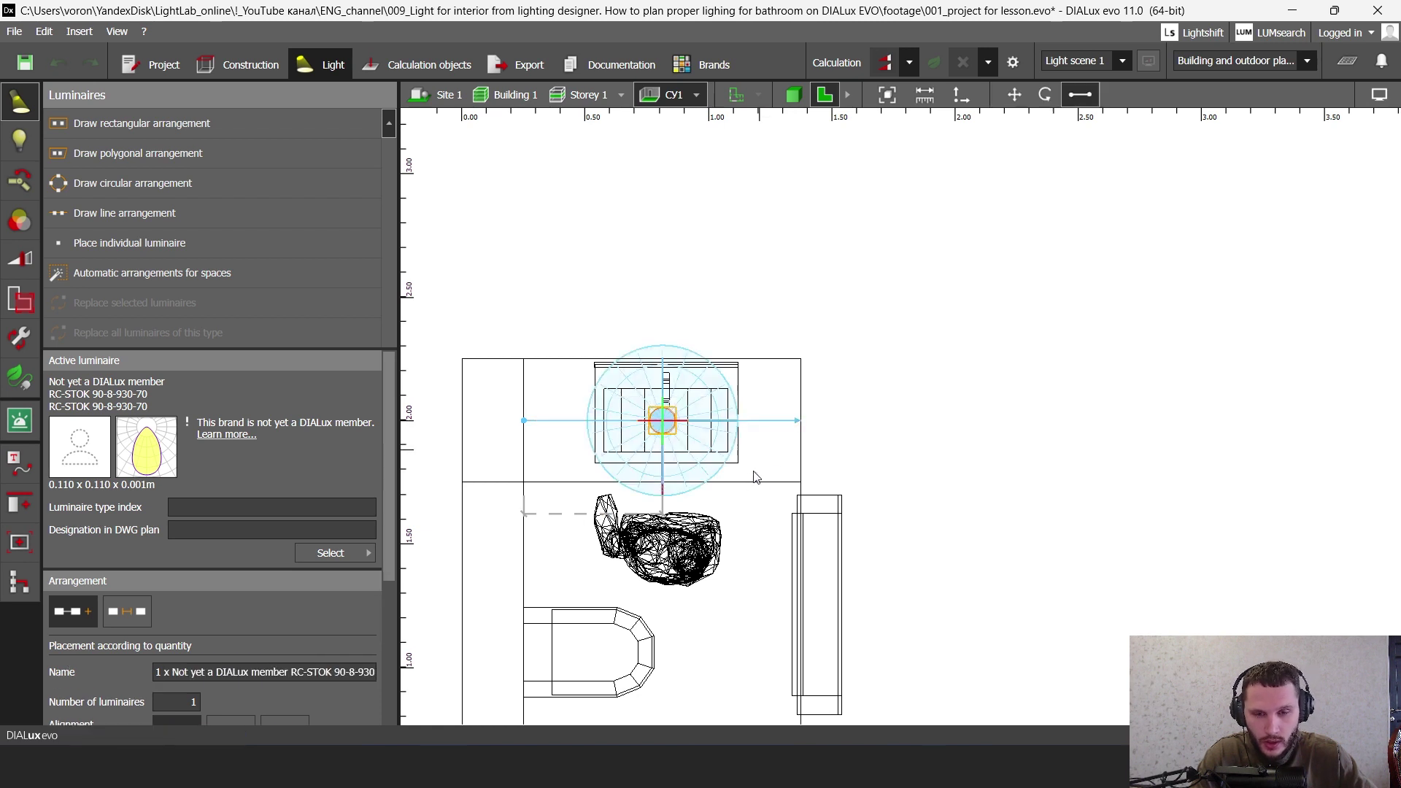
click(186, 702)
text(2)
middle_drag(846, 598, 877, 543)
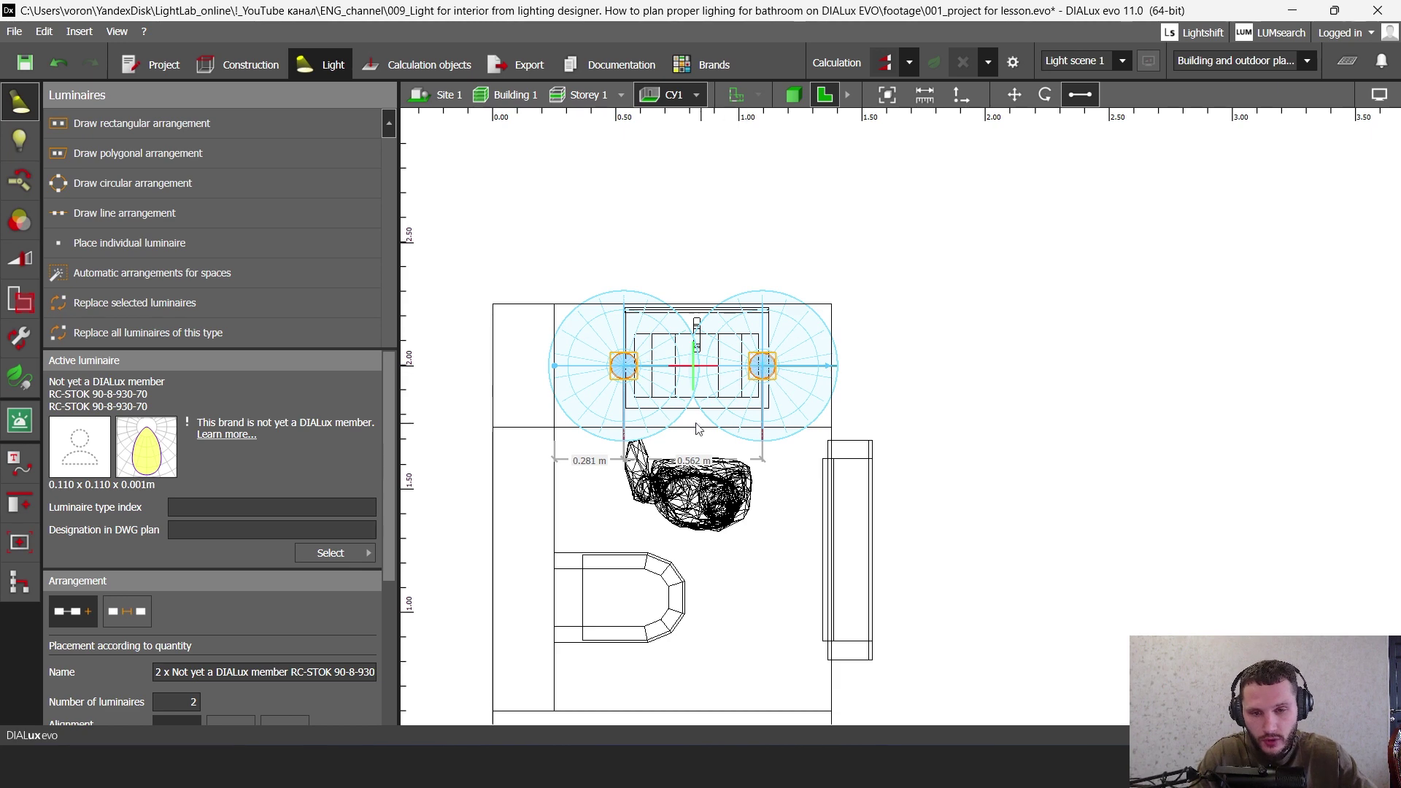
- Copy the washbasin's two-luminaire line arrangement down to the toilet area
key(Escape)
click(771, 379)
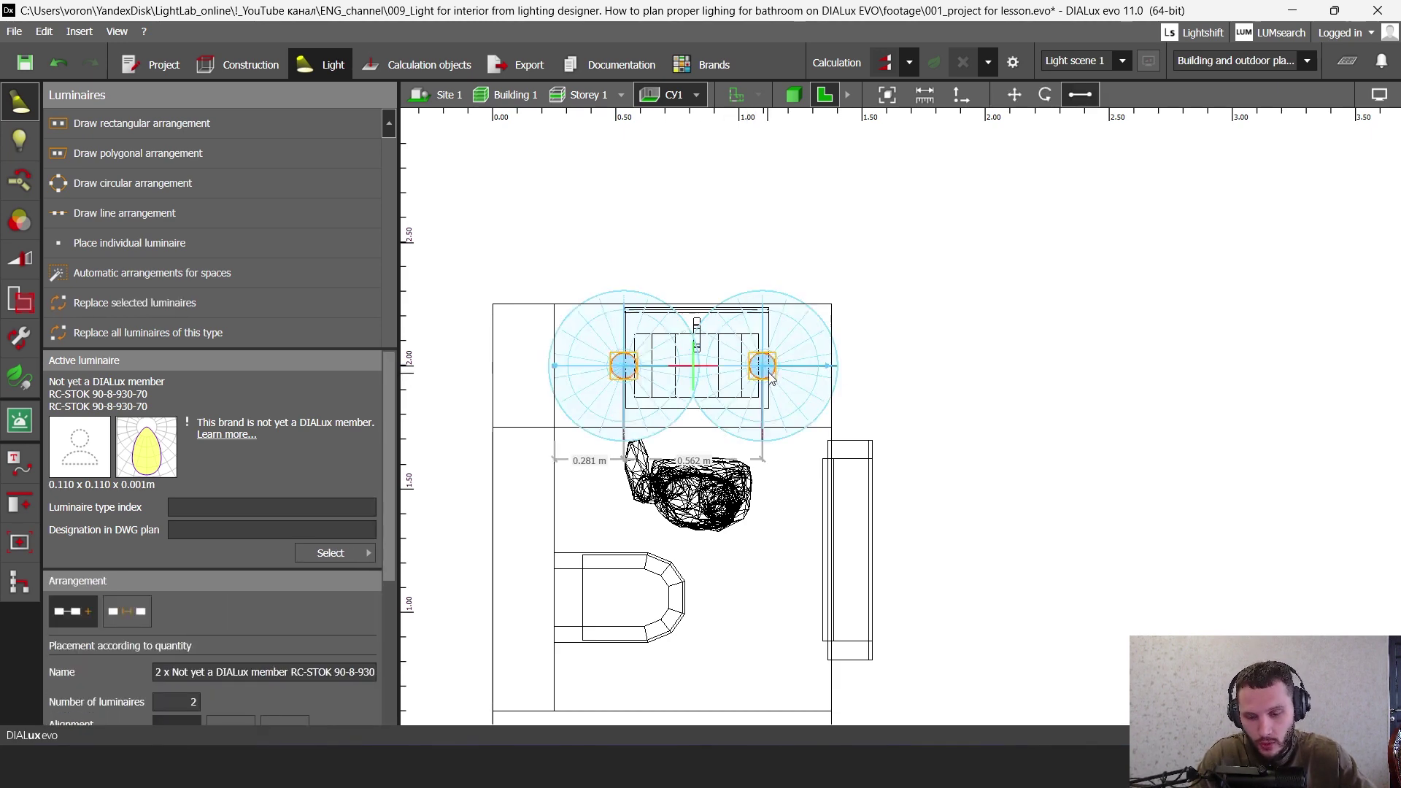
key(Escape)
click(773, 376)
middle_drag(765, 418, 768, 411)
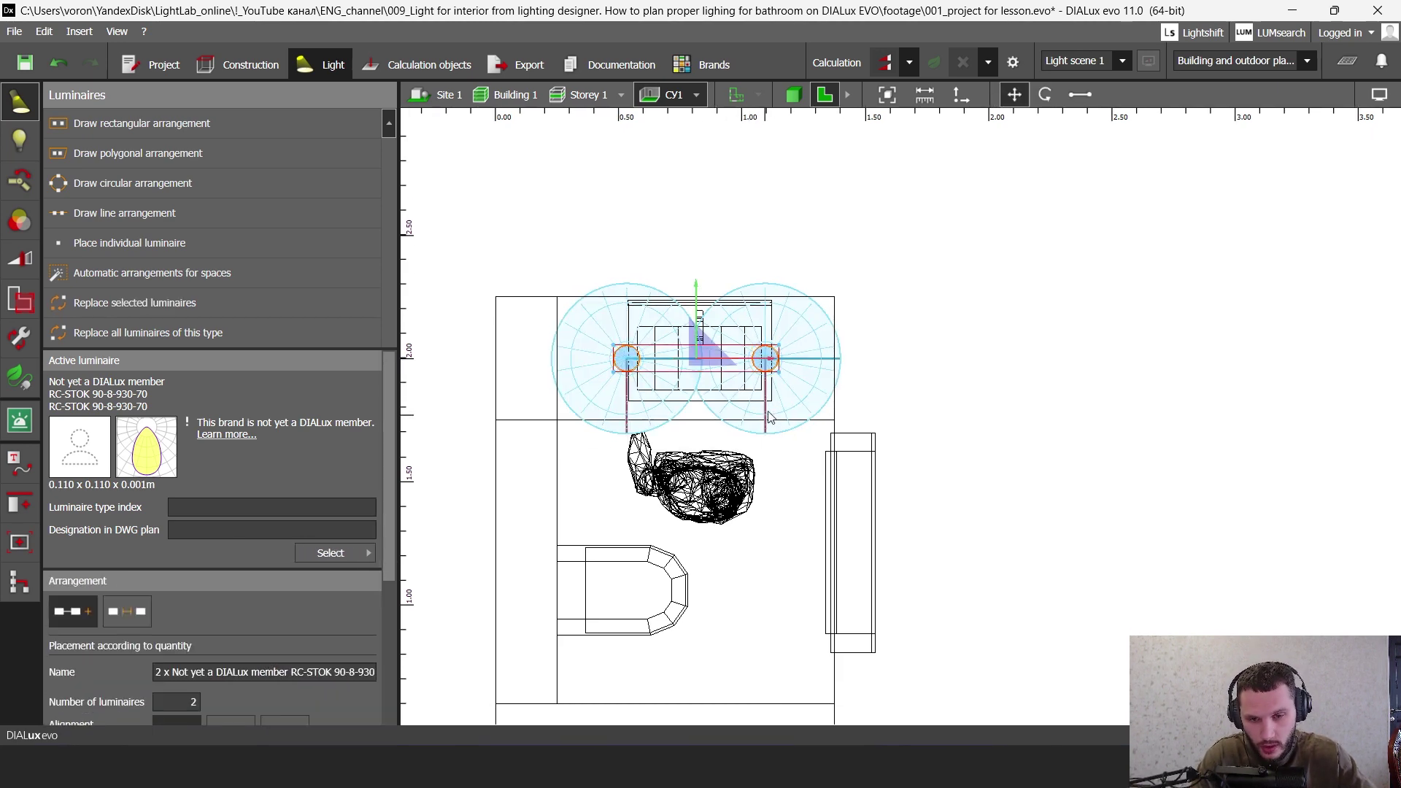
drag(697, 290, 700, 343)
drag(698, 365, 672, 509)
- Reduce the copied line arrangement by the toilet to 1 luminaire and deselect it
middle_drag(940, 619, 946, 560)
scroll(183, 684, down, 1)
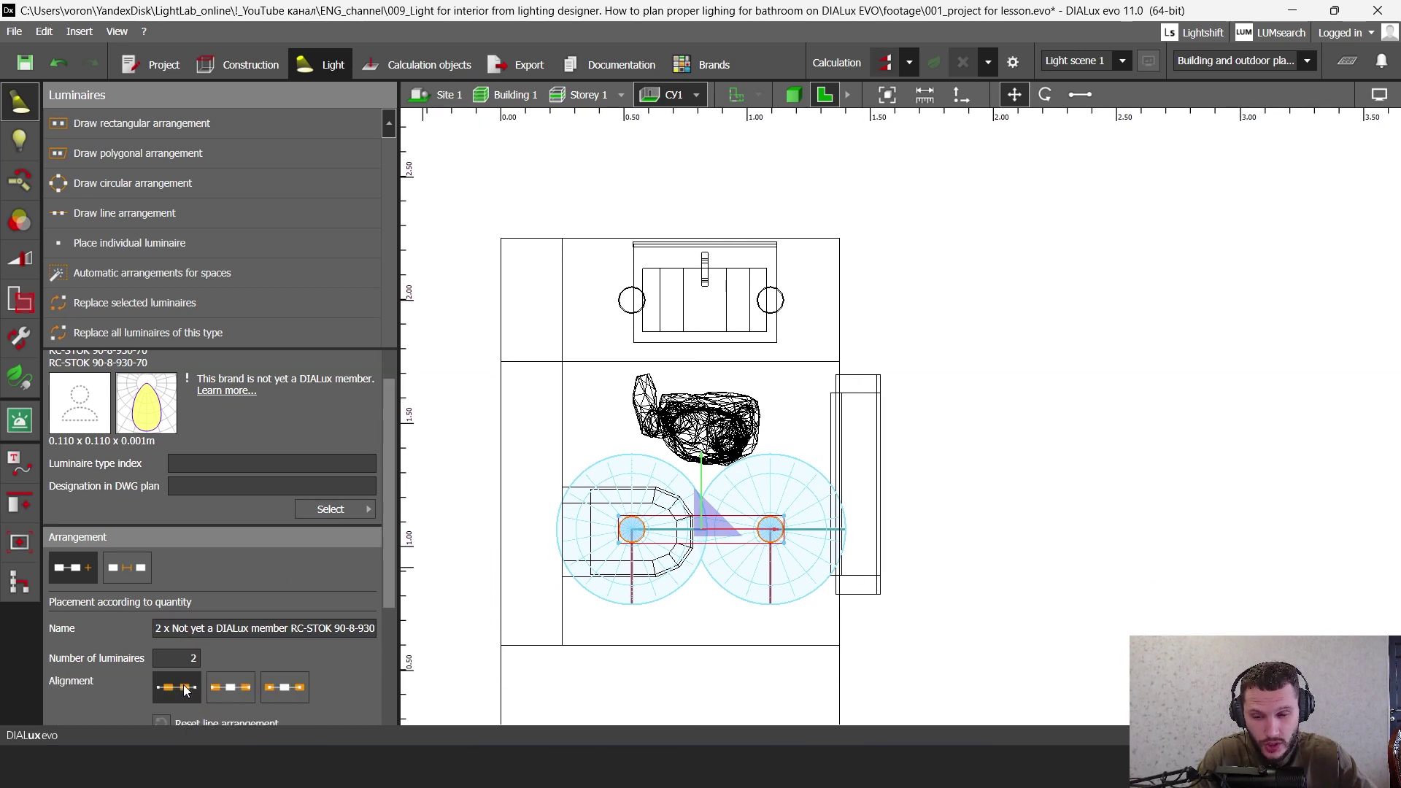
drag(185, 659, 258, 658)
text(1)
key(Return)
click(983, 412)
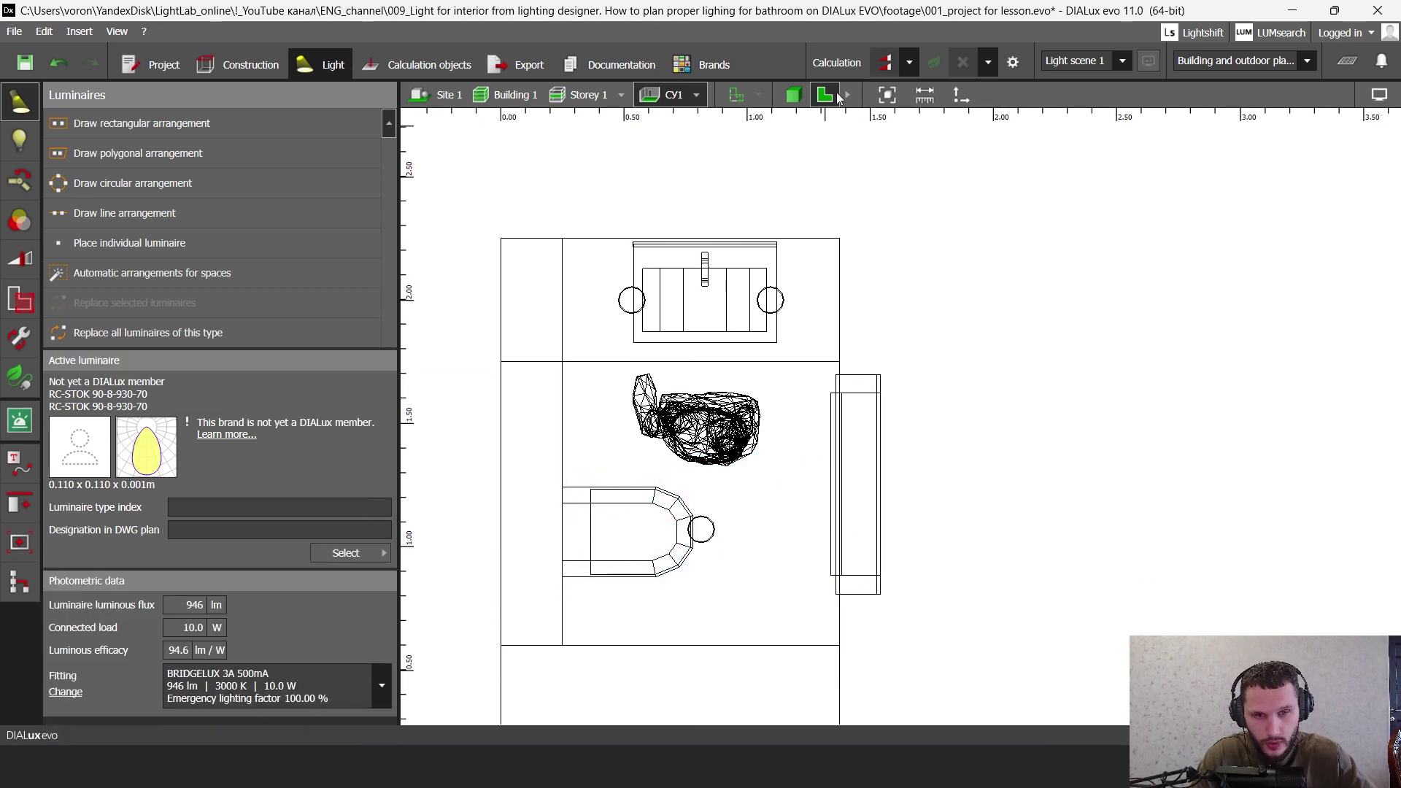
- Run the lighting calculation, check the working plane's average illuminance for СУ1, and close the results overview
click(884, 62)
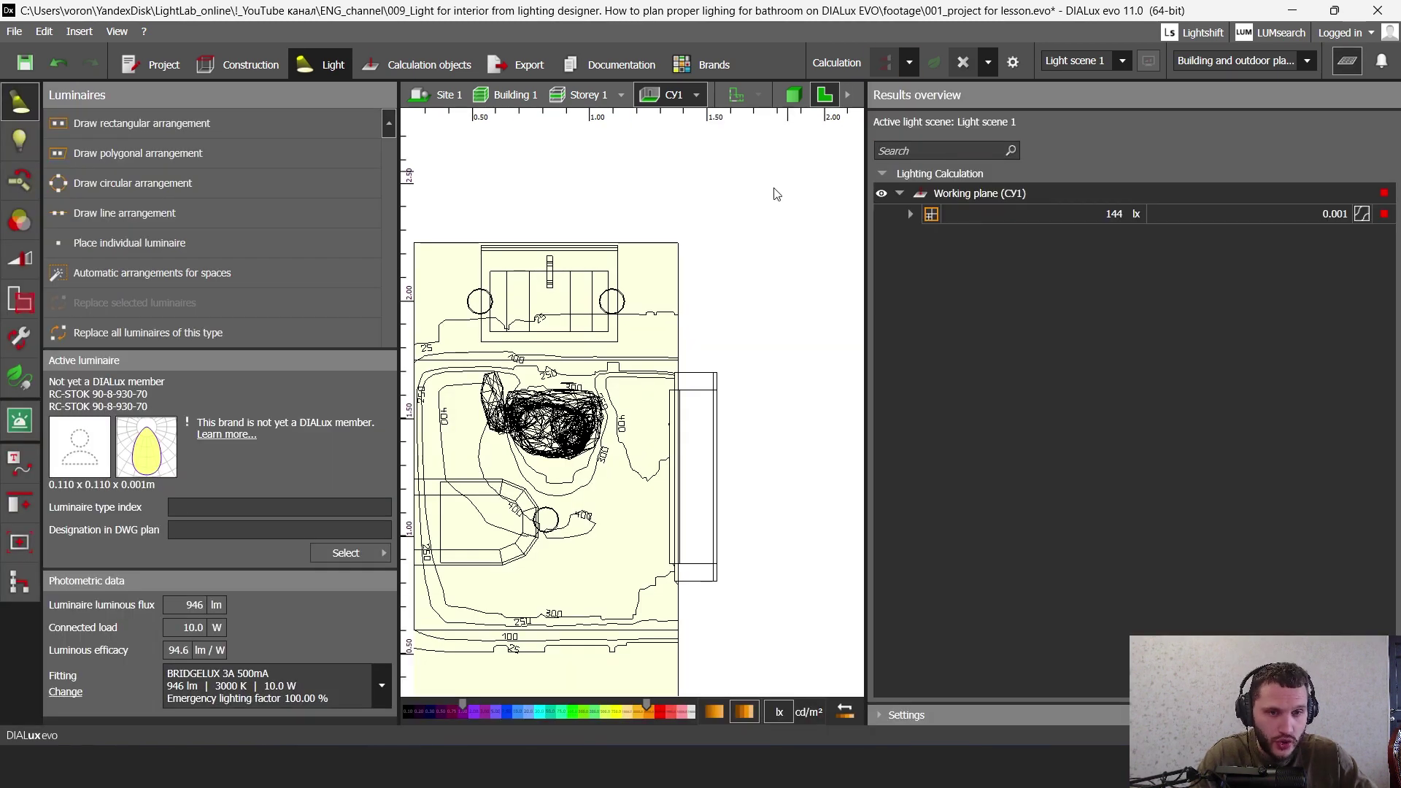
middle_drag(698, 239, 872, 223)
middle_drag(756, 286, 713, 248)
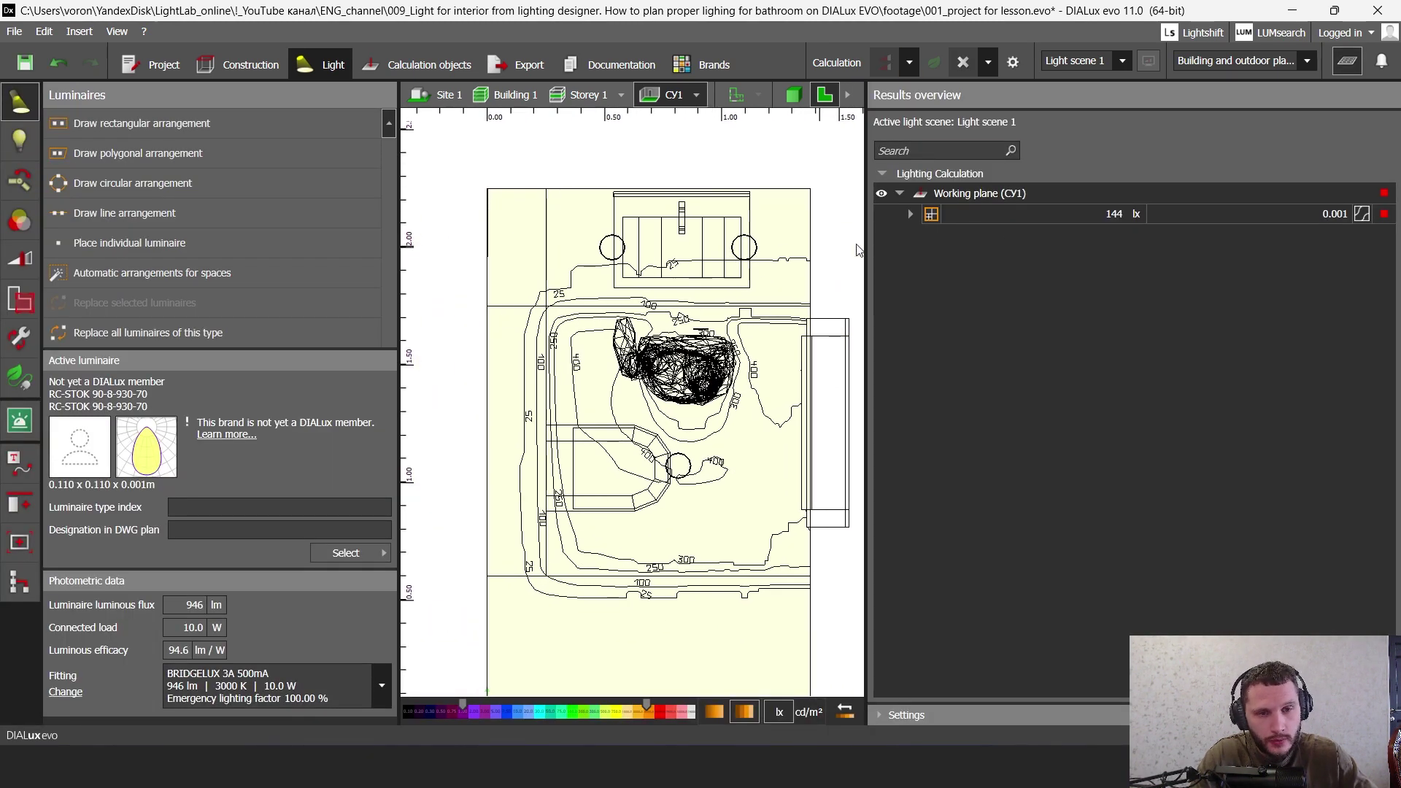
click(1054, 213)
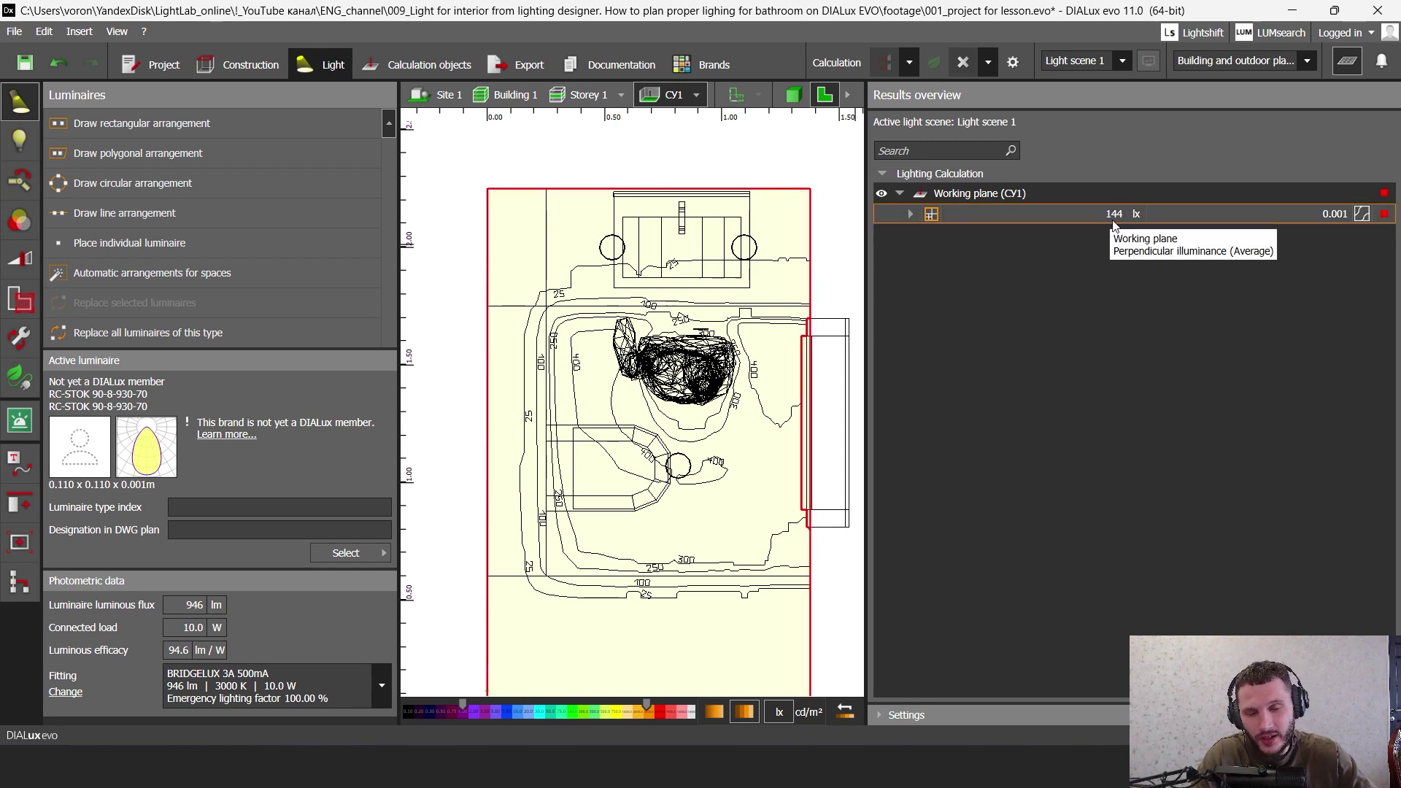
click(747, 161)
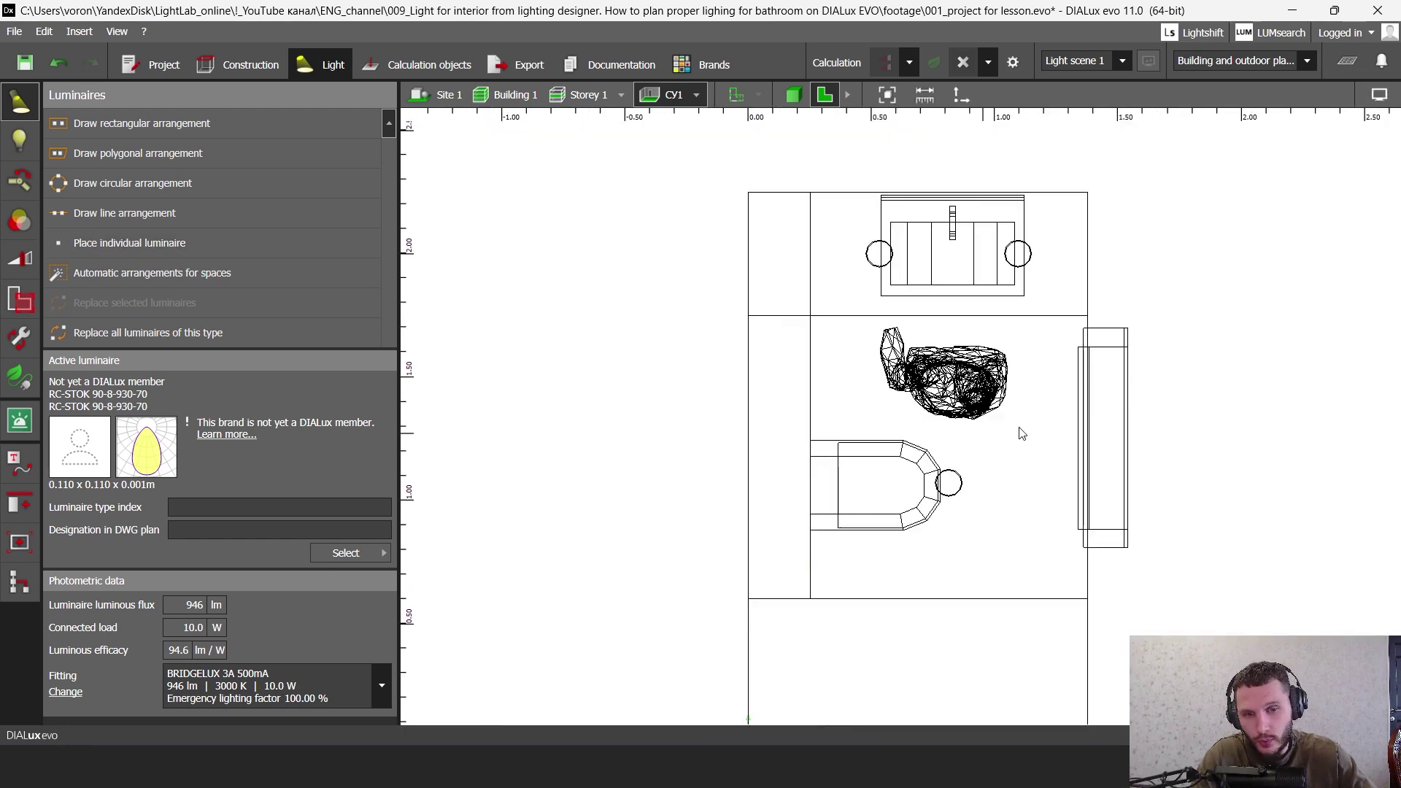
click(1347, 61)
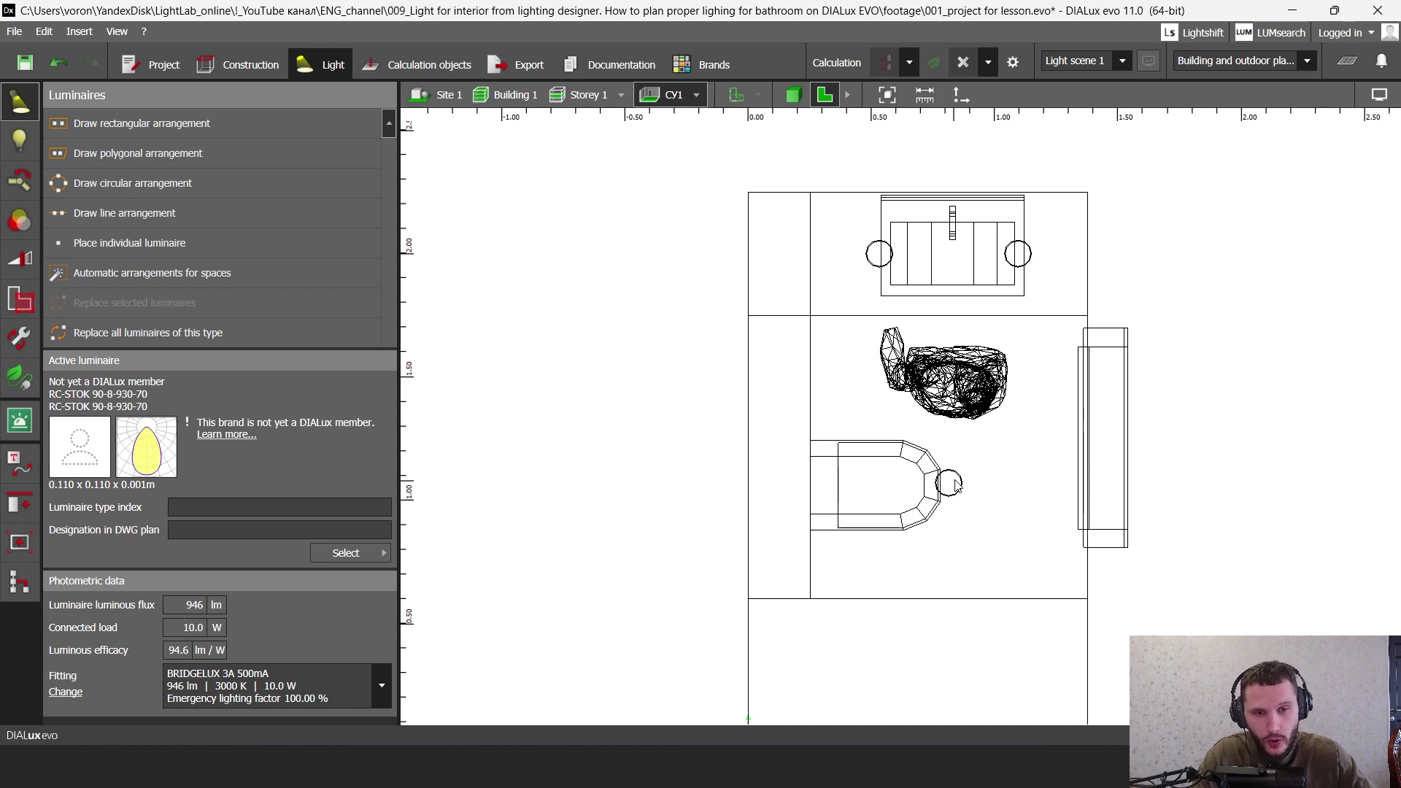
middle_drag(1012, 457, 979, 464)
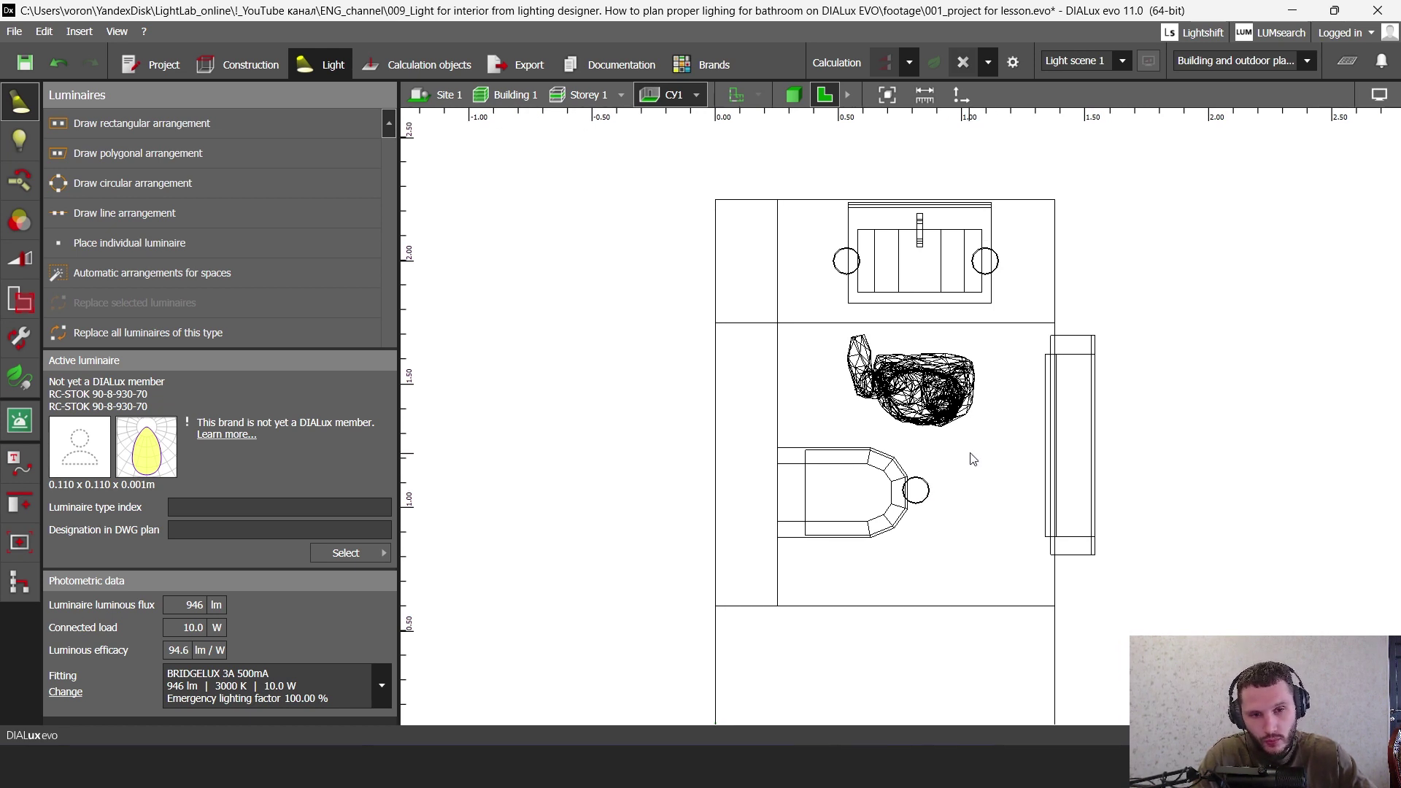
- Inspect the calculated lighting of СУ1 in 3D, examining the mirror, washbasin and standing figure up close
click(794, 94)
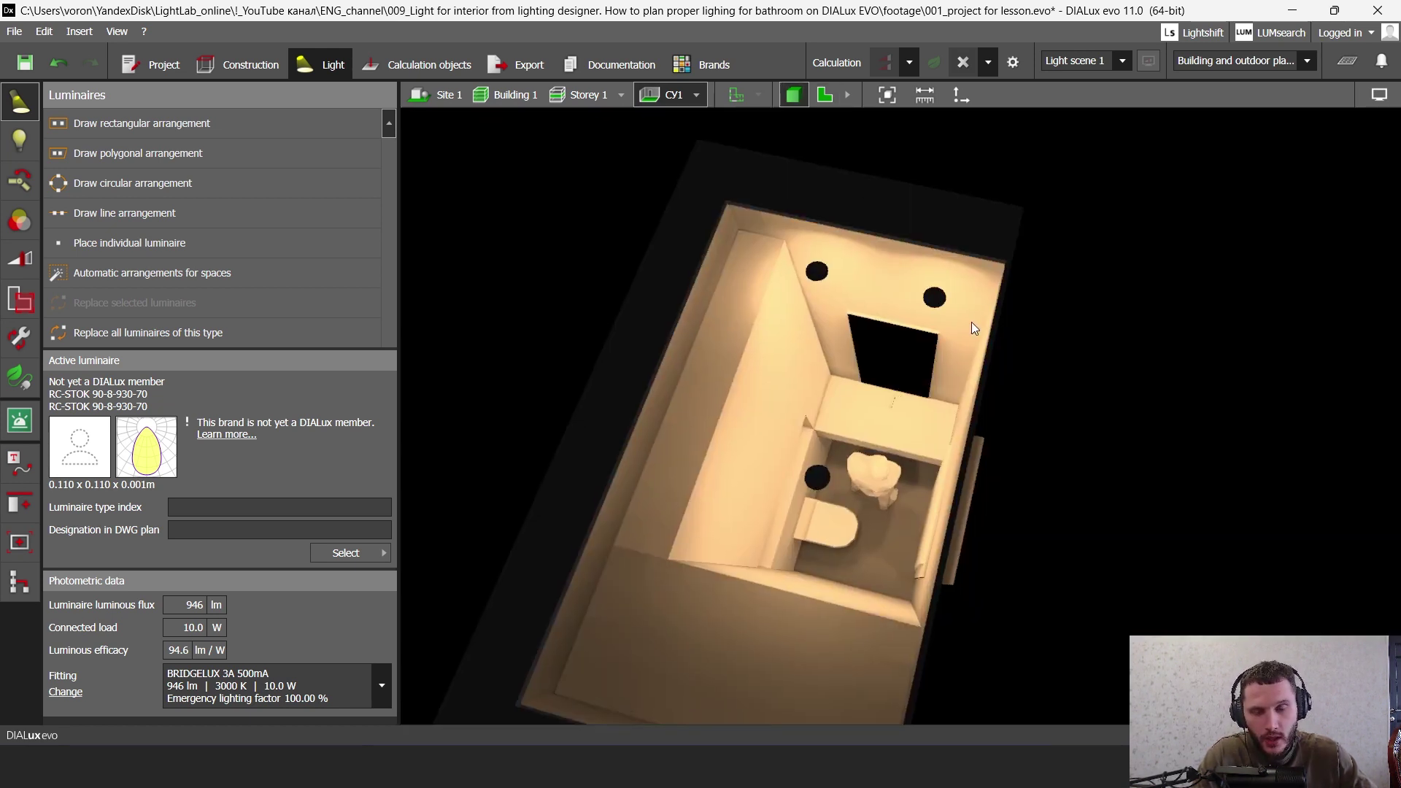
drag(971, 322, 816, 270)
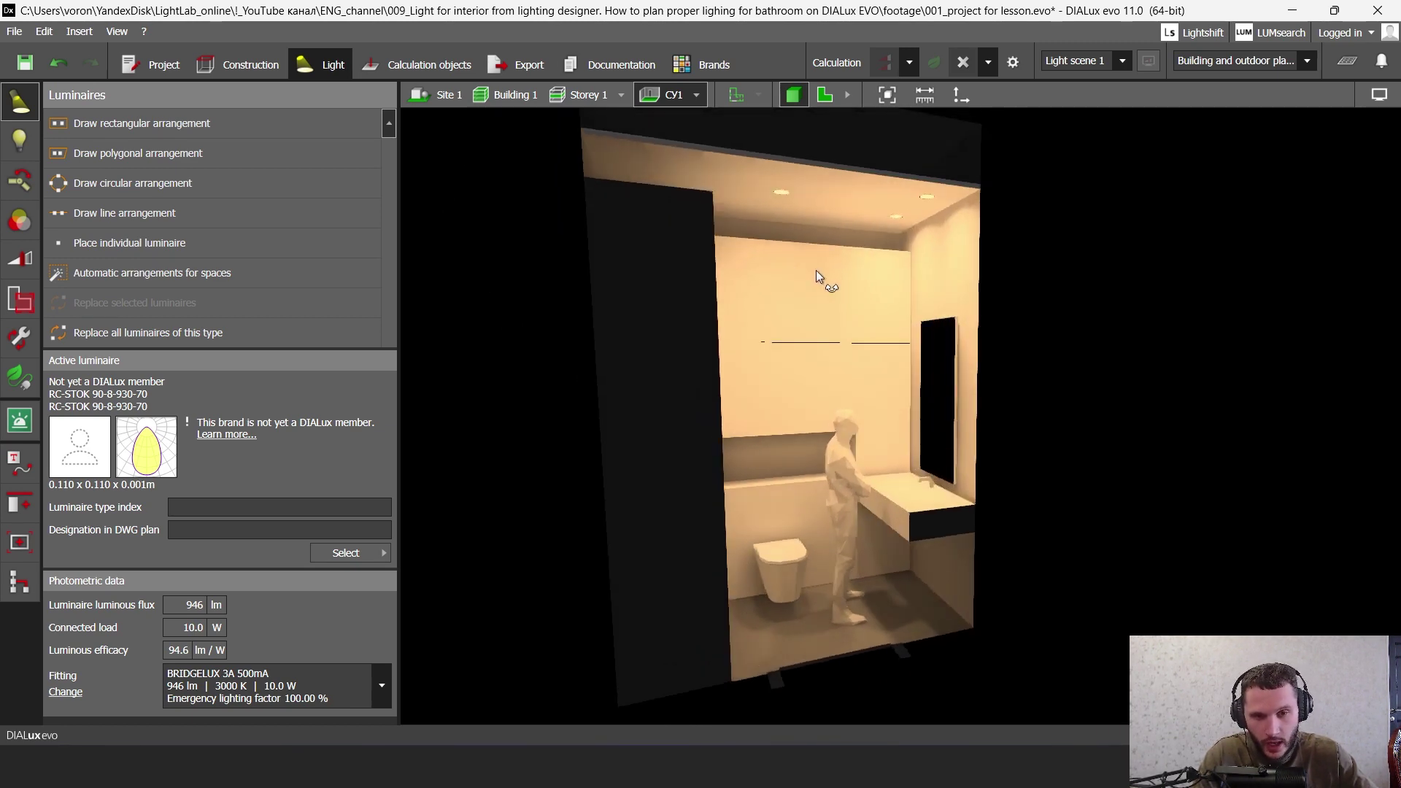
scroll(821, 400, up, 10)
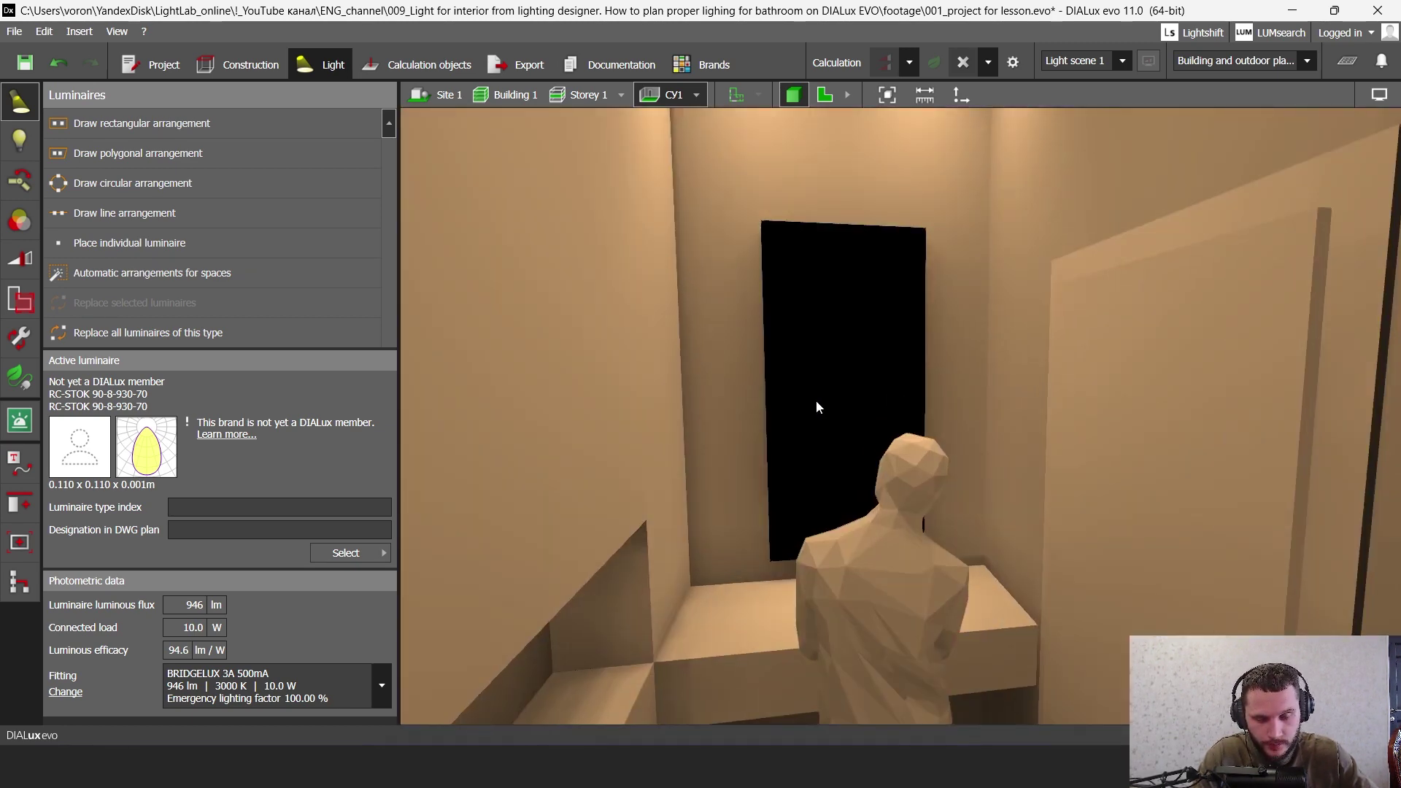
right_drag(816, 402, 923, 384)
scroll(925, 384, down, 3)
scroll(926, 384, up, 1)
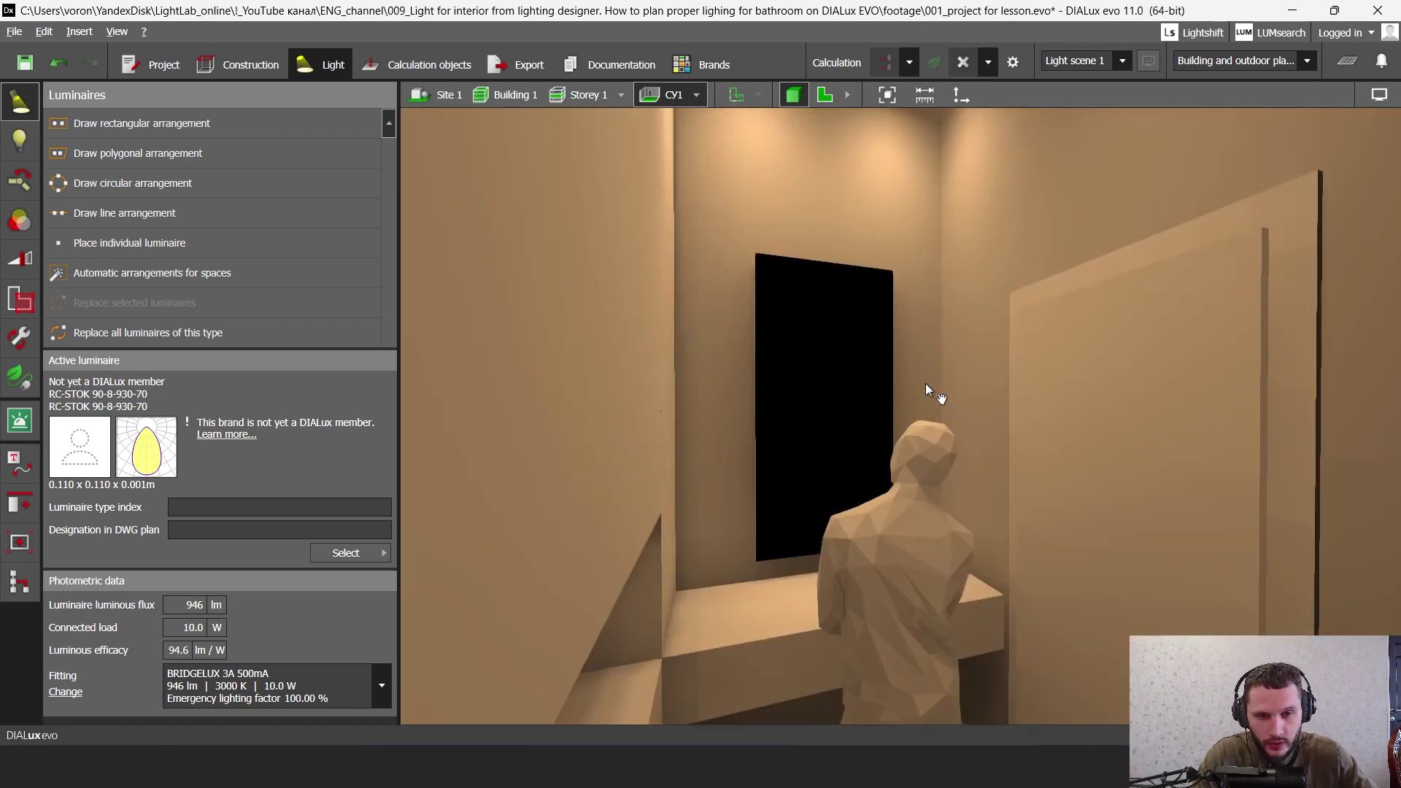
middle_drag(926, 383, 894, 396)
scroll(896, 387, up, 1)
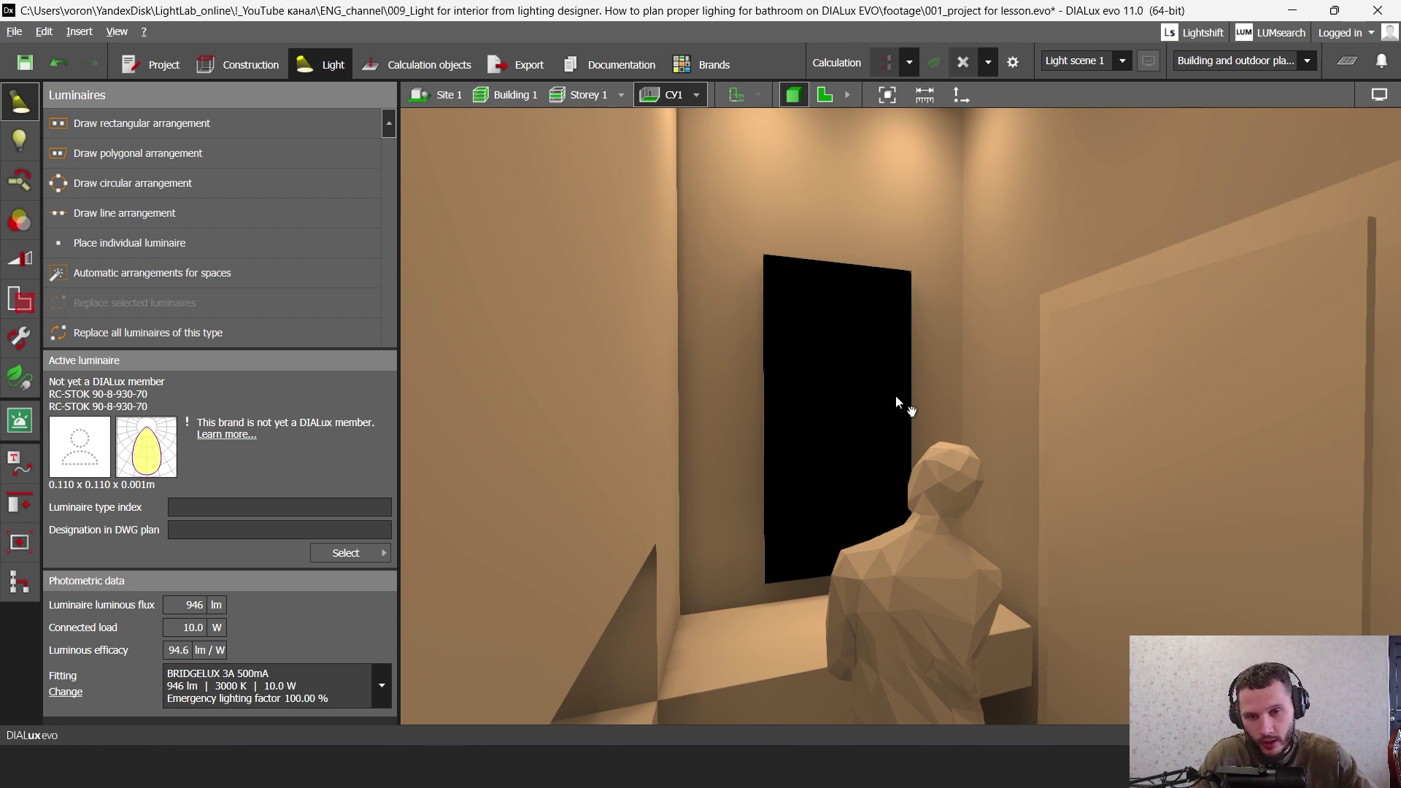
middle_drag(896, 396, 902, 410)
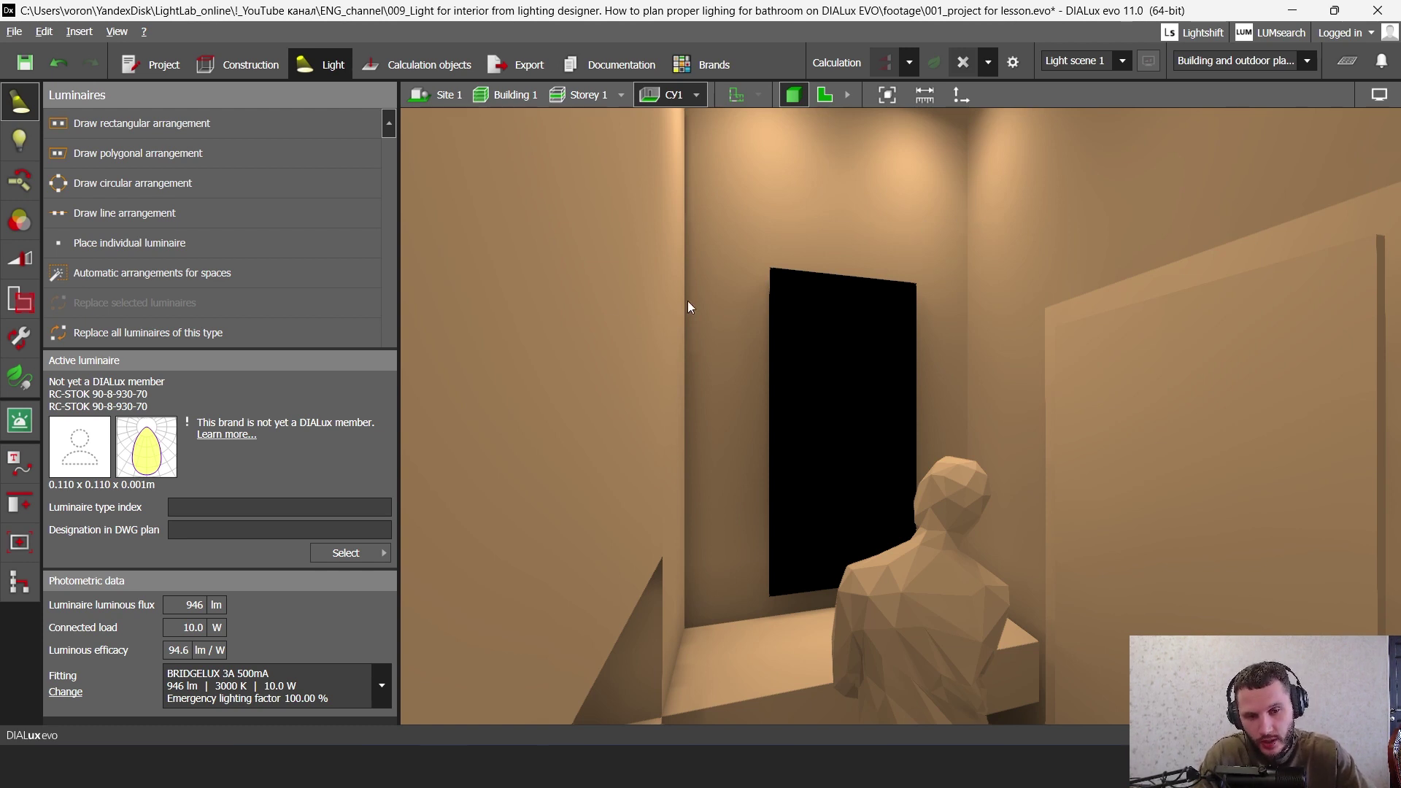
scroll(963, 301, up, 1)
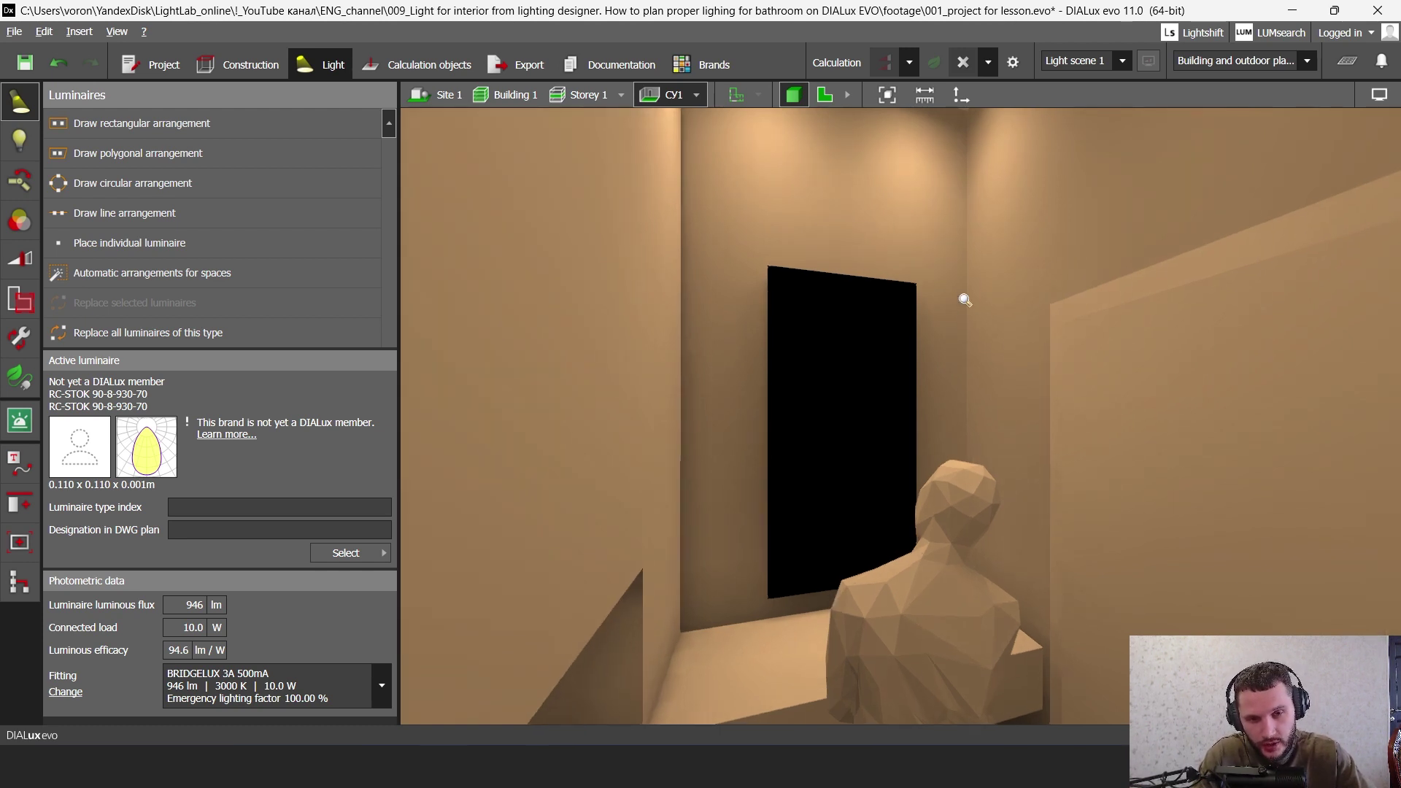
scroll(974, 319, down, 2)
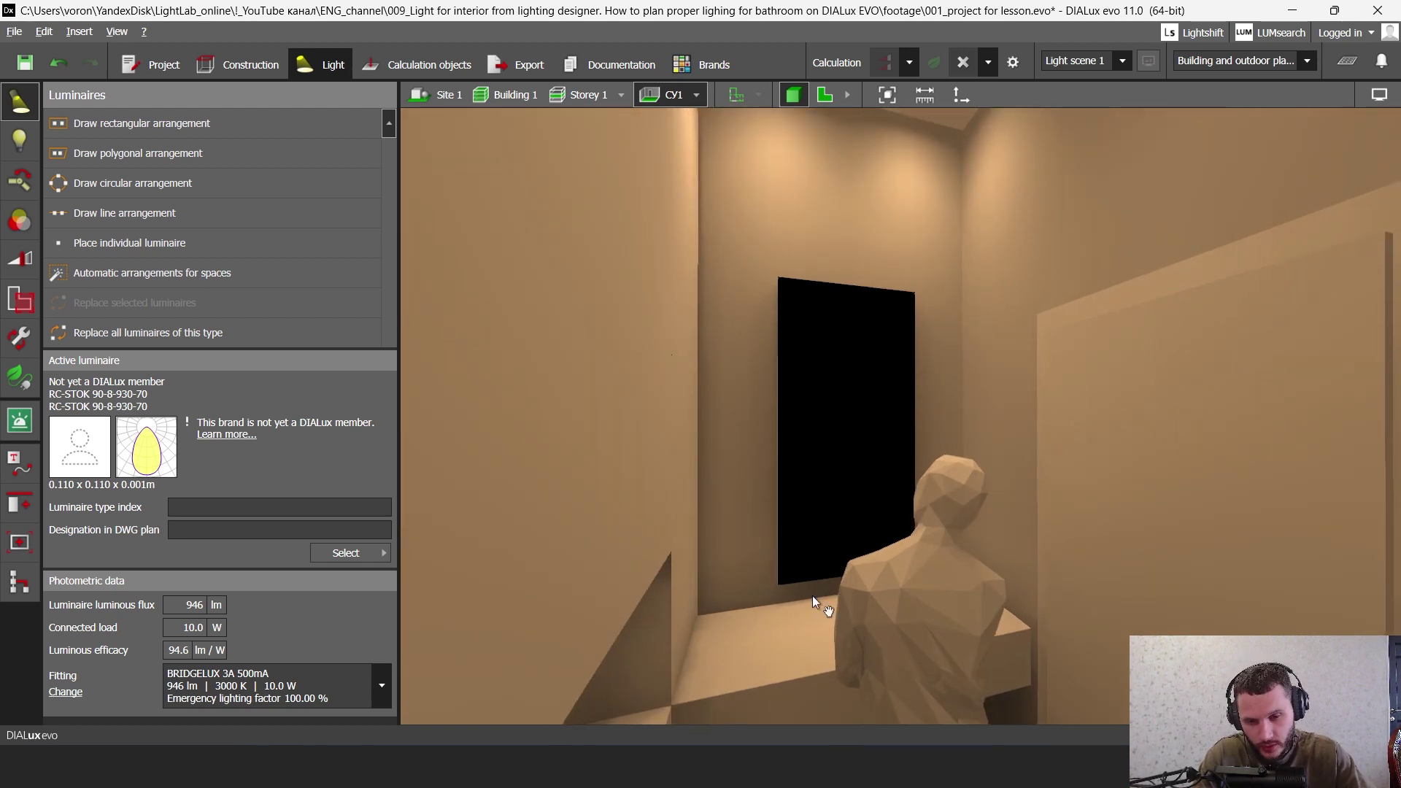
- Open the raytracer, set the resolution to 1024 x 768 pixels, and delete all existing СУ1 images, keeping Коридор
click(515, 65)
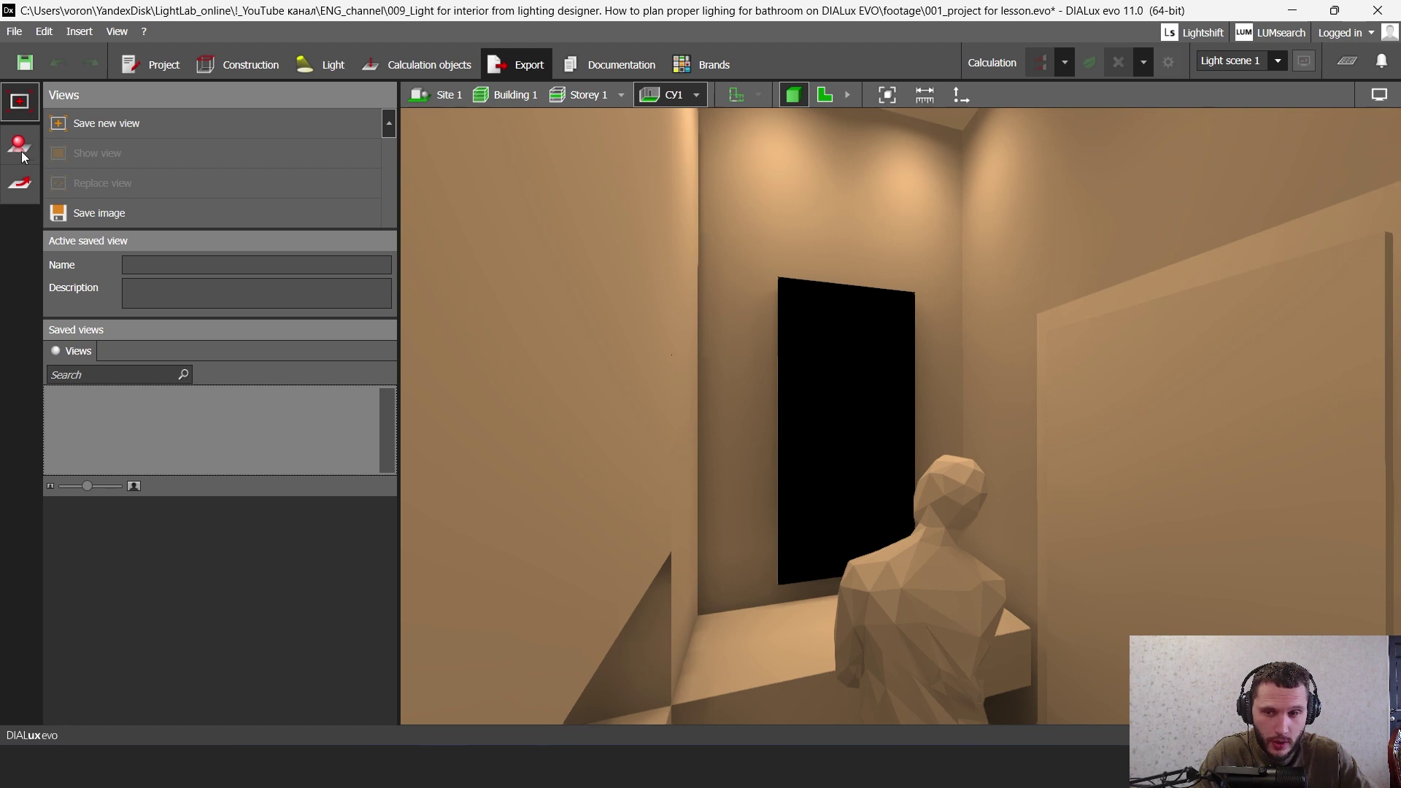
click(21, 150)
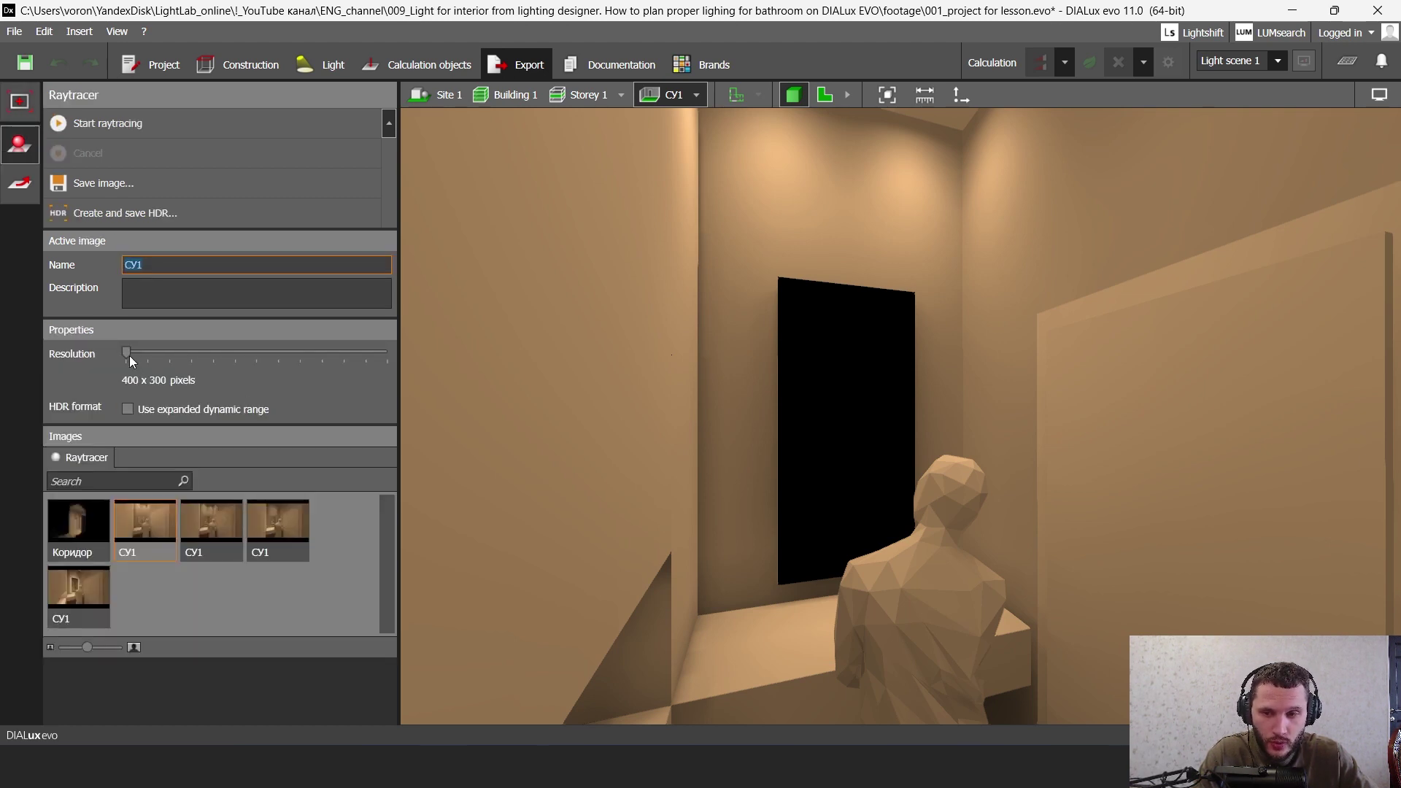
drag(129, 356, 192, 354)
click(54, 537)
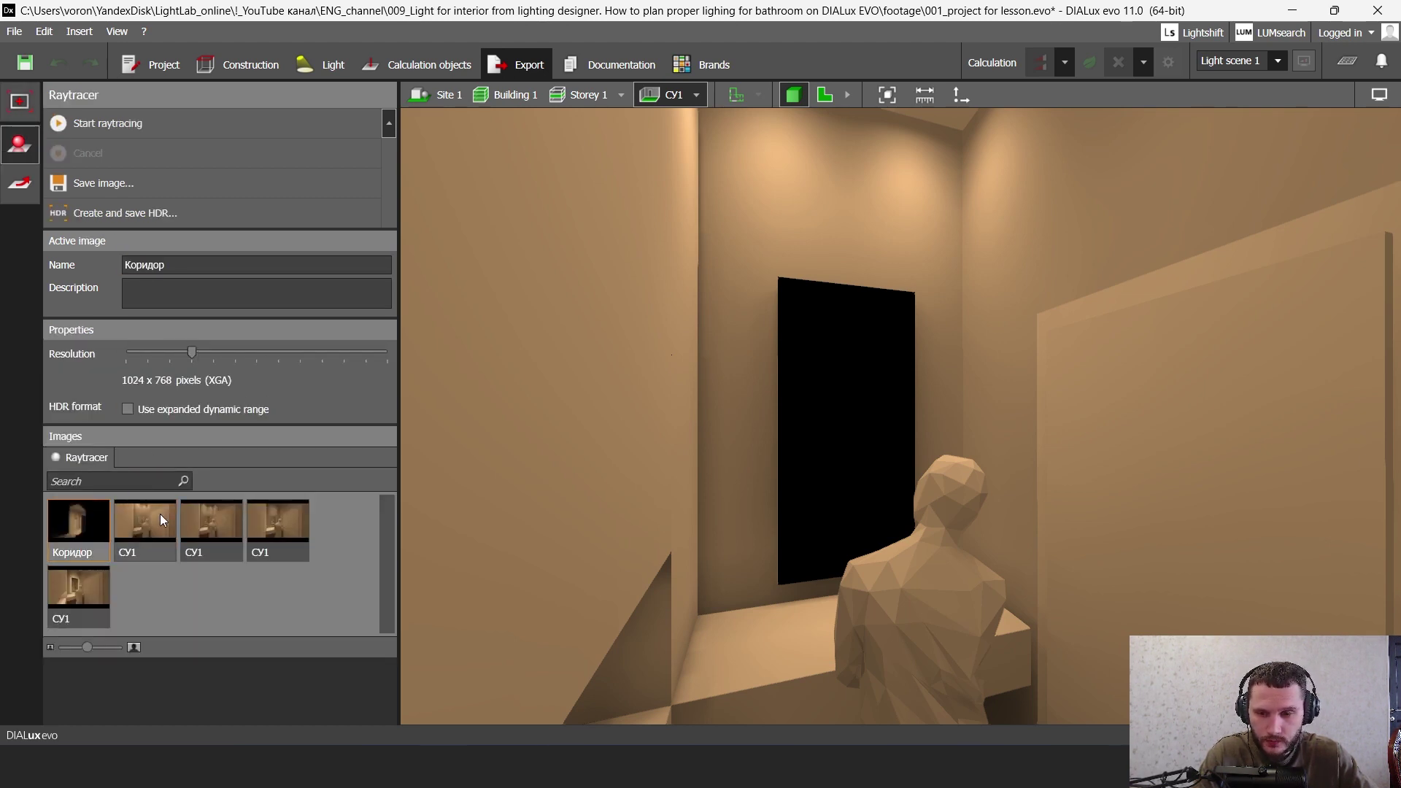
click(140, 554)
key(Delete)
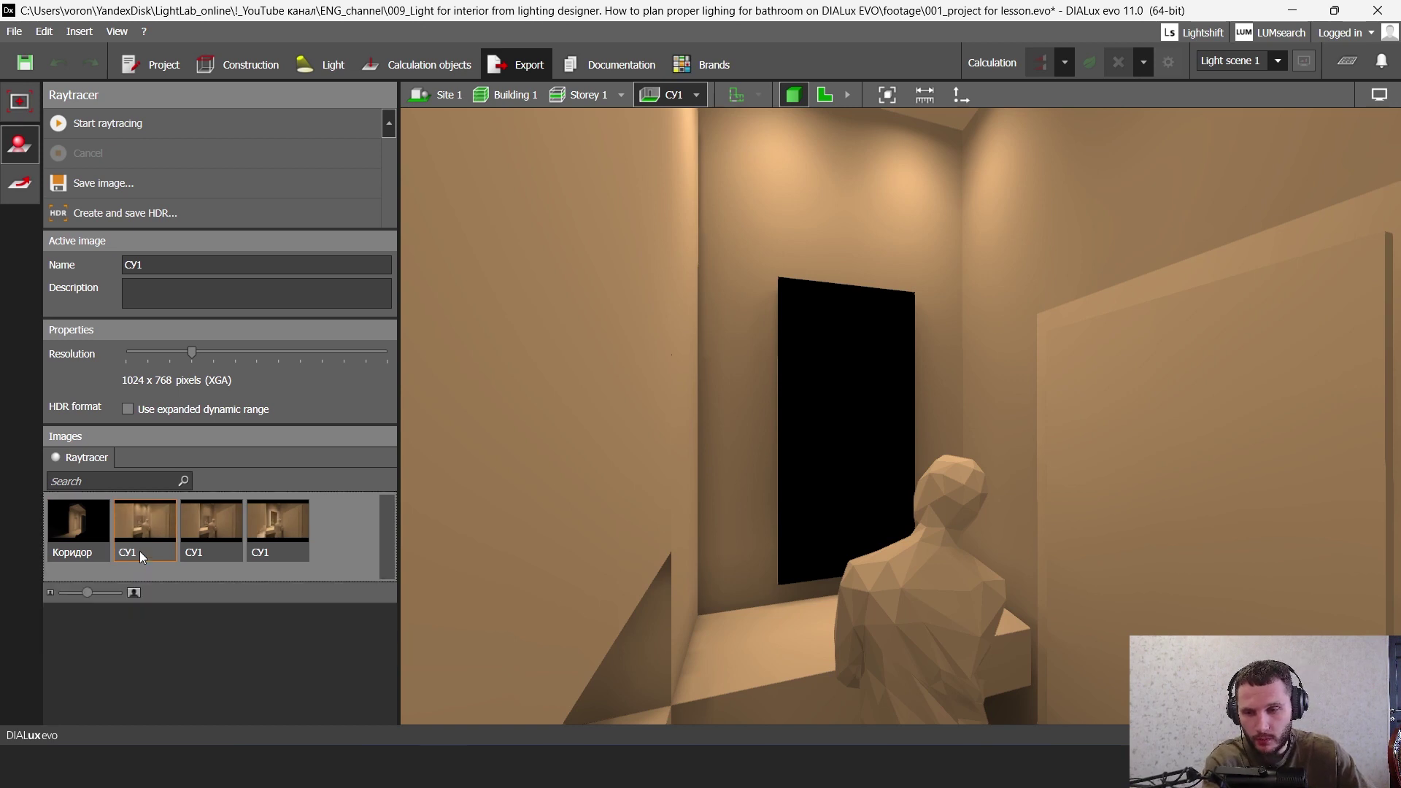
key(Delete)
key(Delete)
key(Delete)
- Save the current 3D view of the СУ1 mirror and standing figure as a new view
click(35, 96)
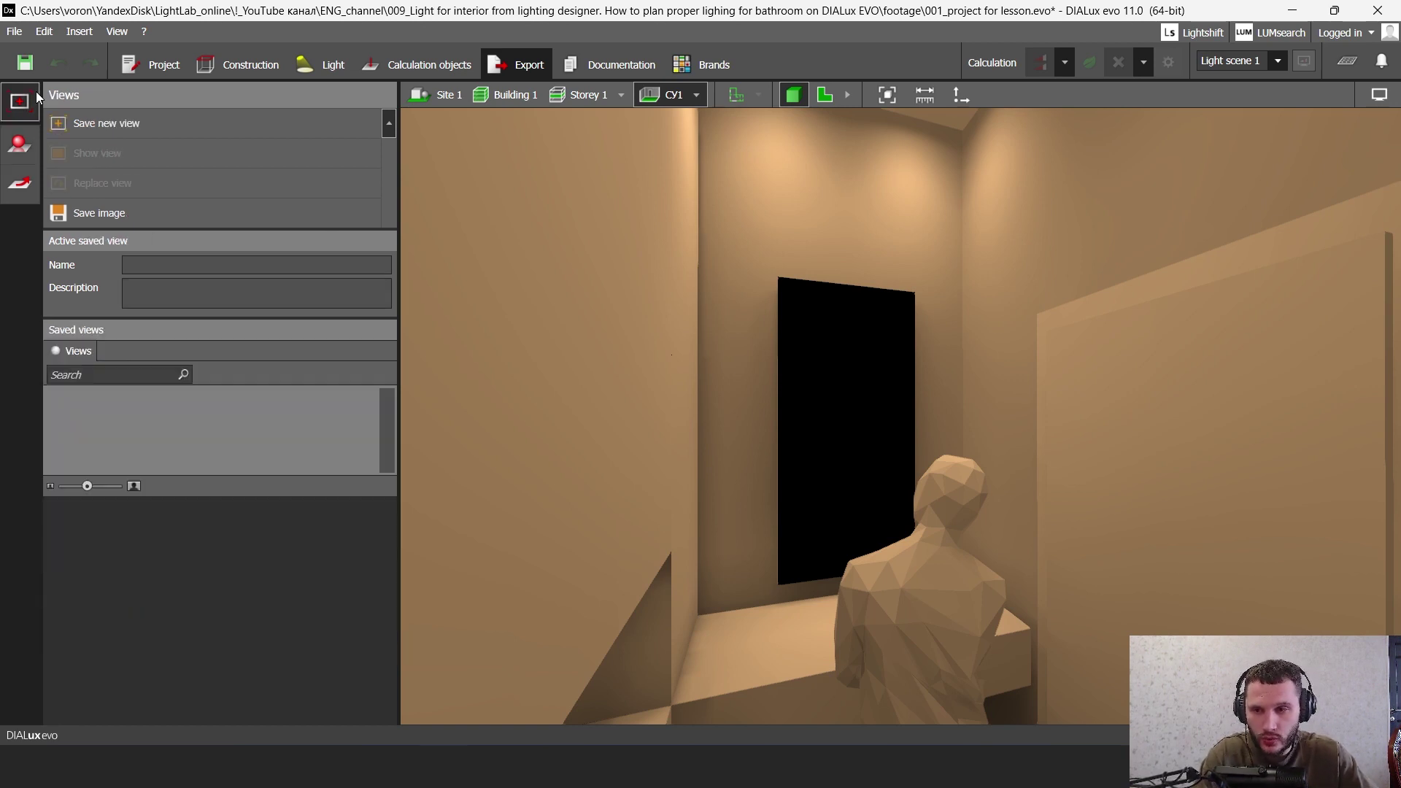
click(143, 126)
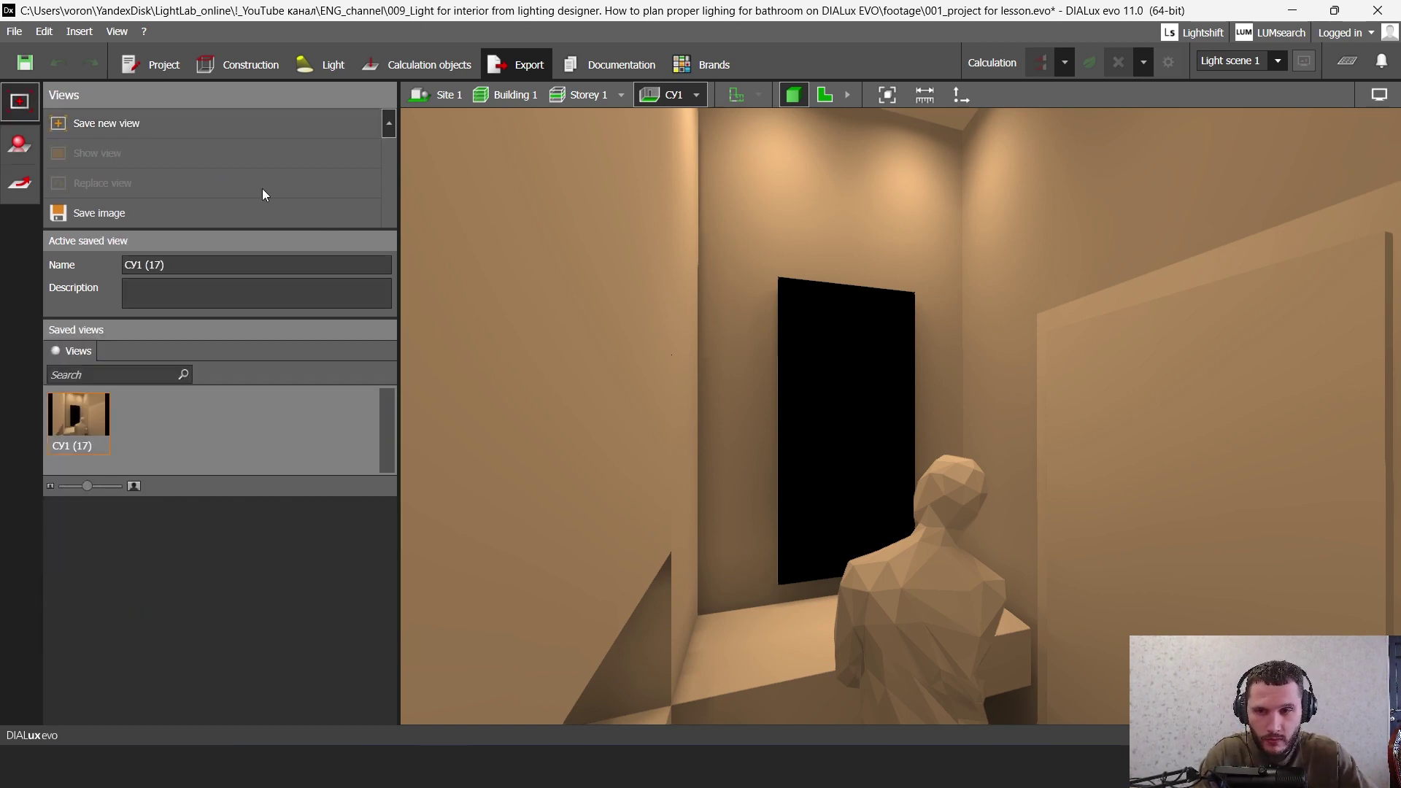
click(210, 212)
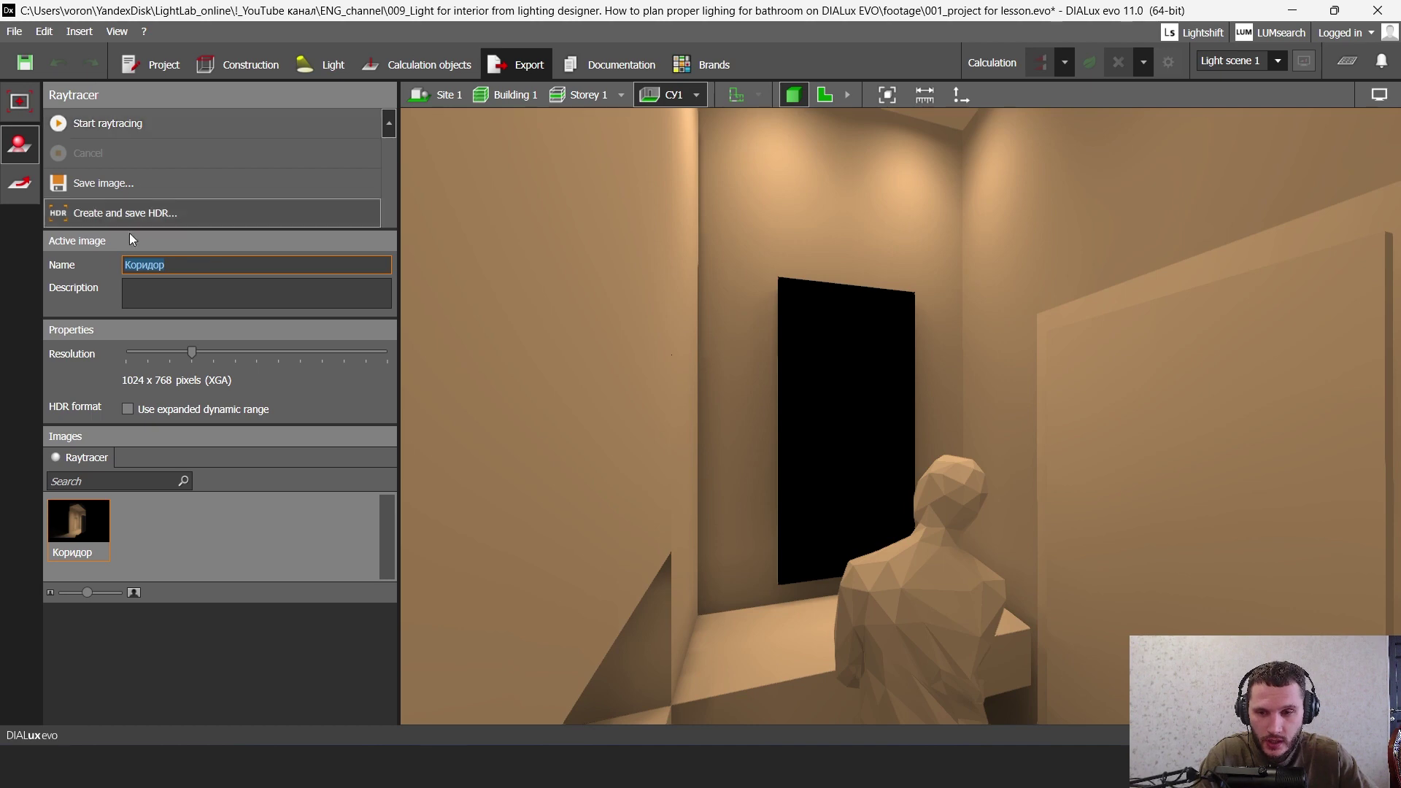
- Raytrace the СУ1 view at 1280 x 720 pixels (HD), inspect the image enlarged, and close it
drag(191, 354, 213, 354)
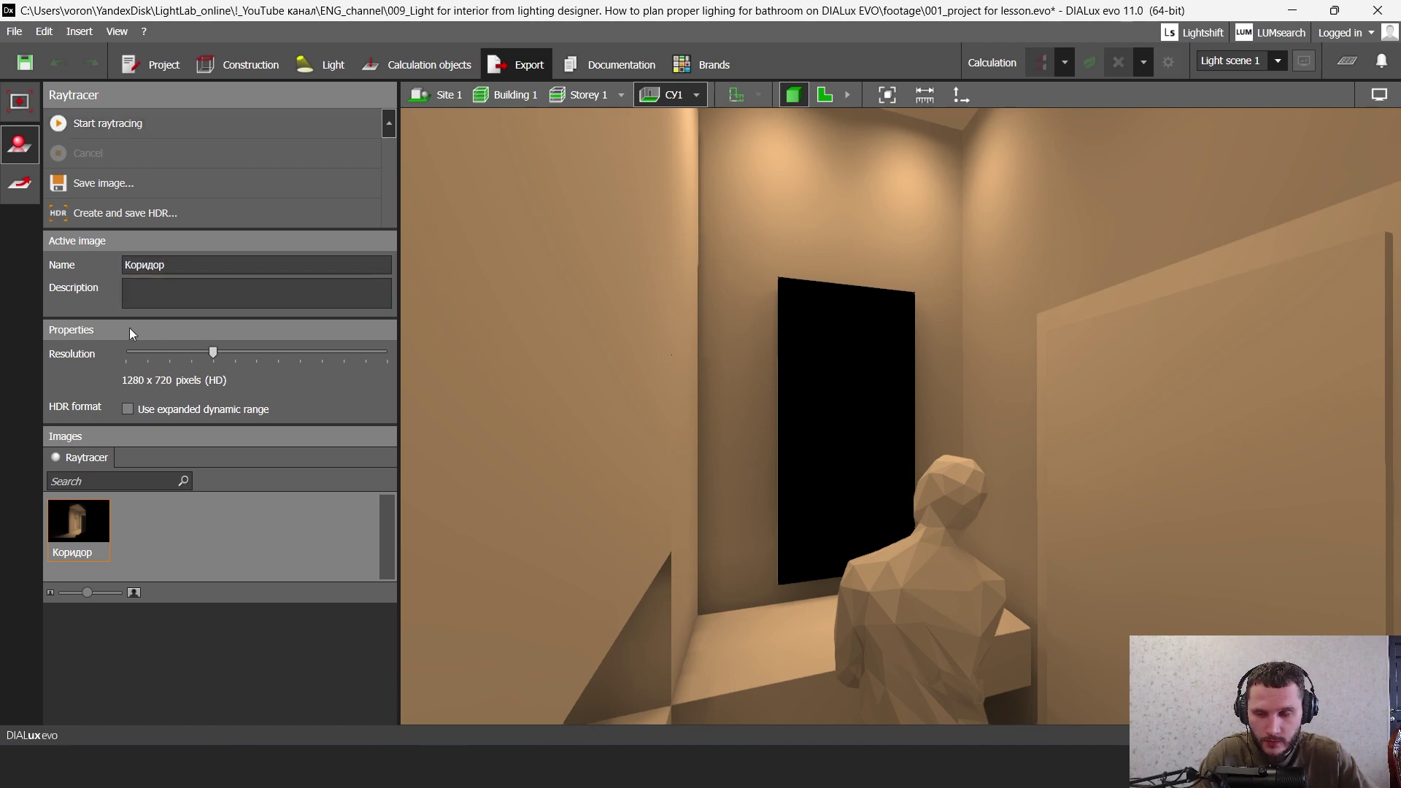
click(121, 118)
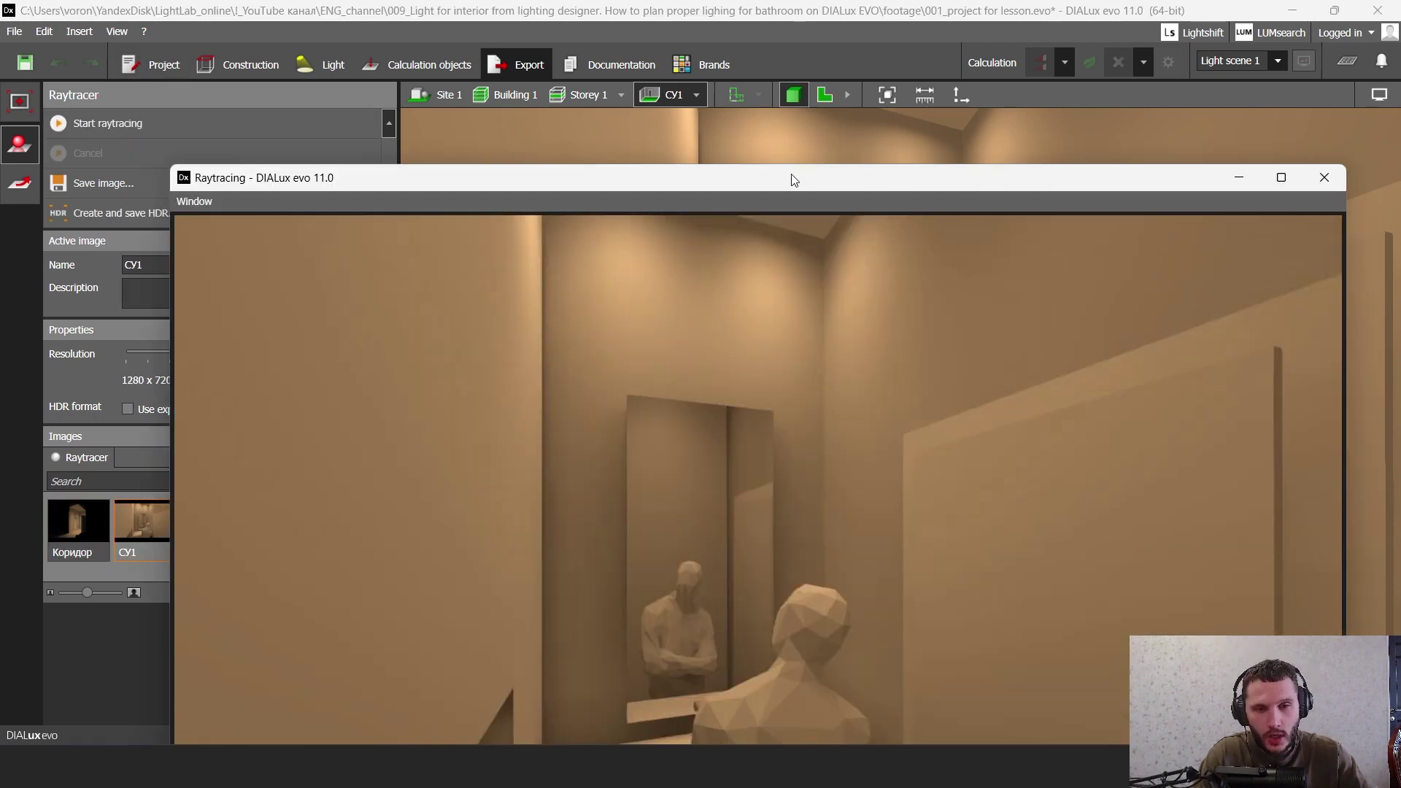
double_click(791, 174)
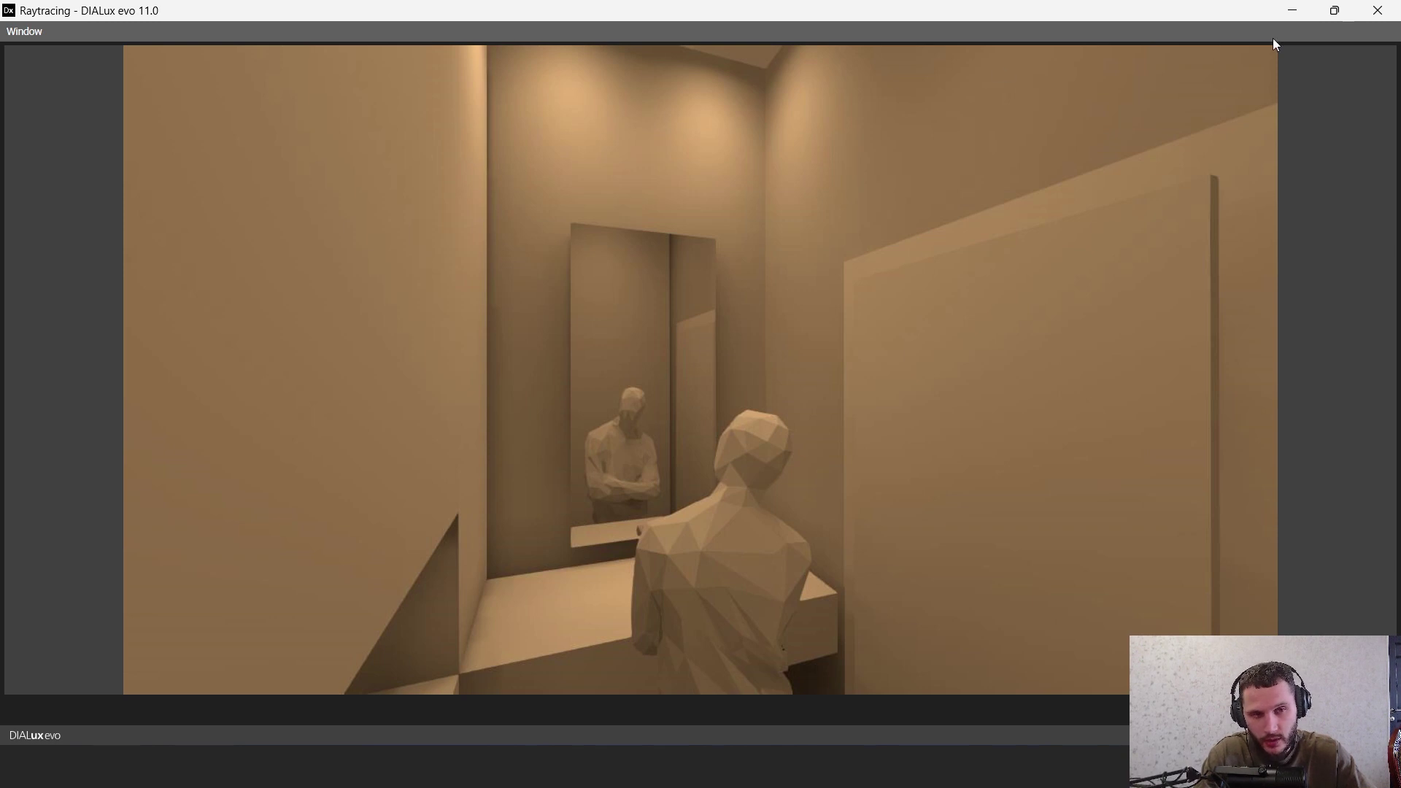
click(1378, 11)
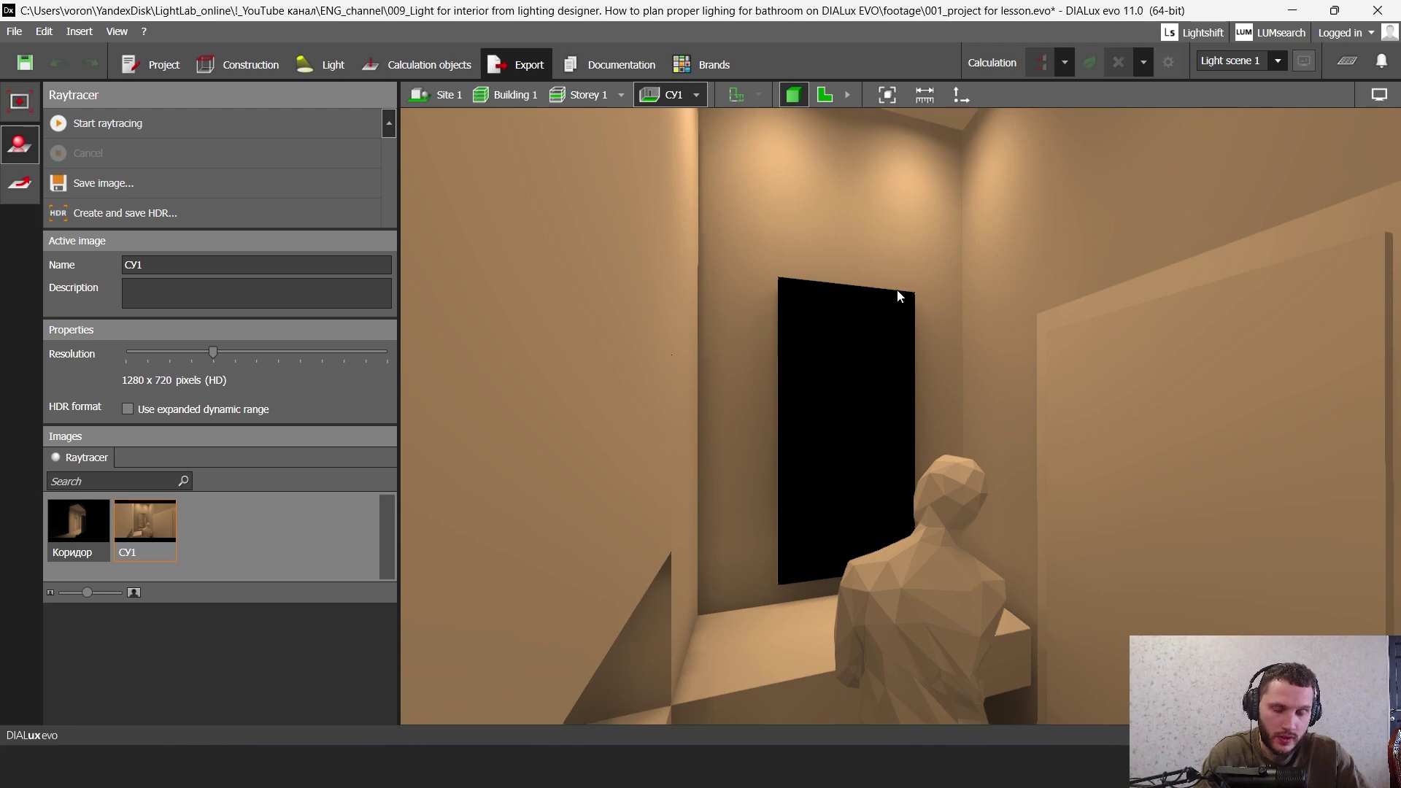
- Show СУ1 in plan, switch to the browser, and compare aledo's STOK 90 and TRIX IP RF luminaires, reviewing the TRIX modification options
click(825, 95)
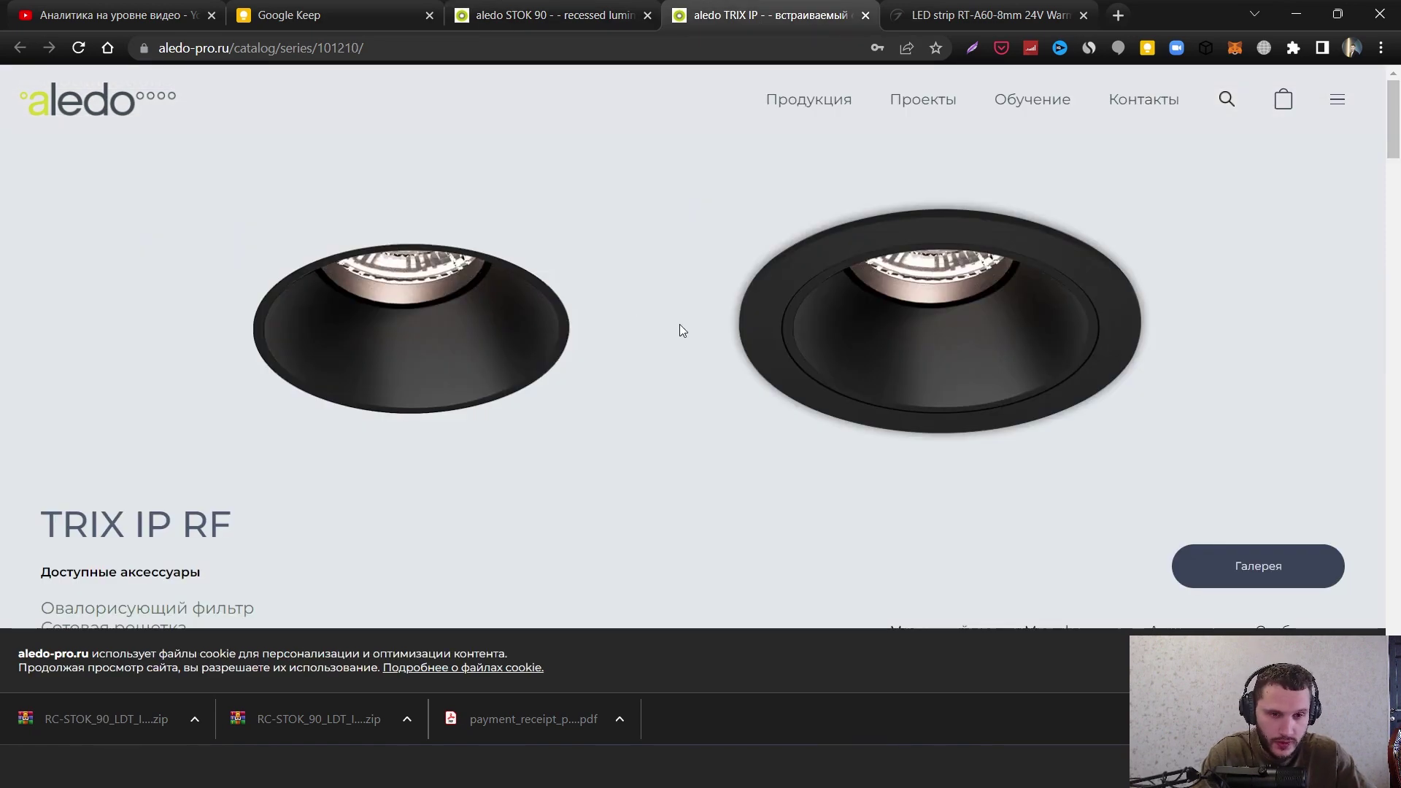
click(539, 9)
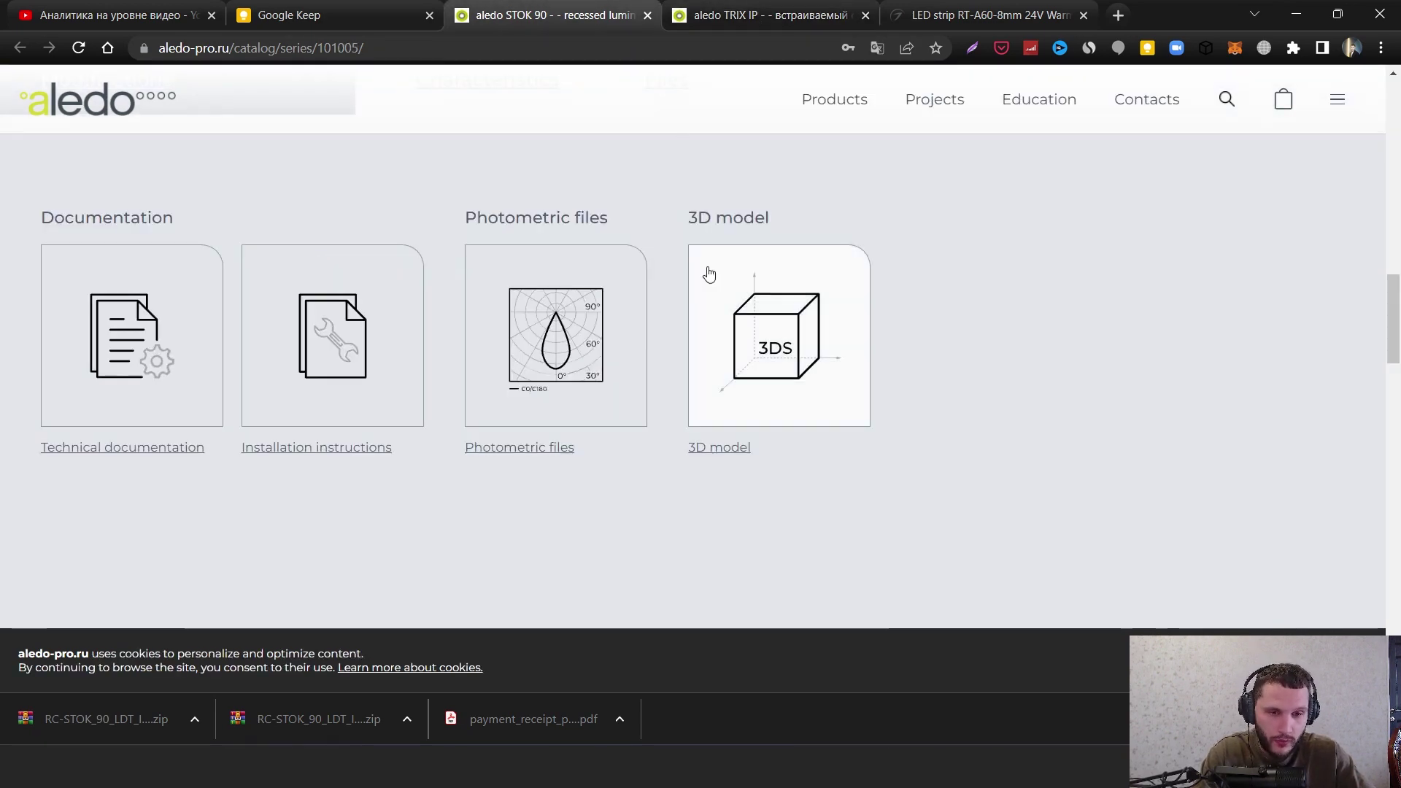
scroll(646, 223, up, 20)
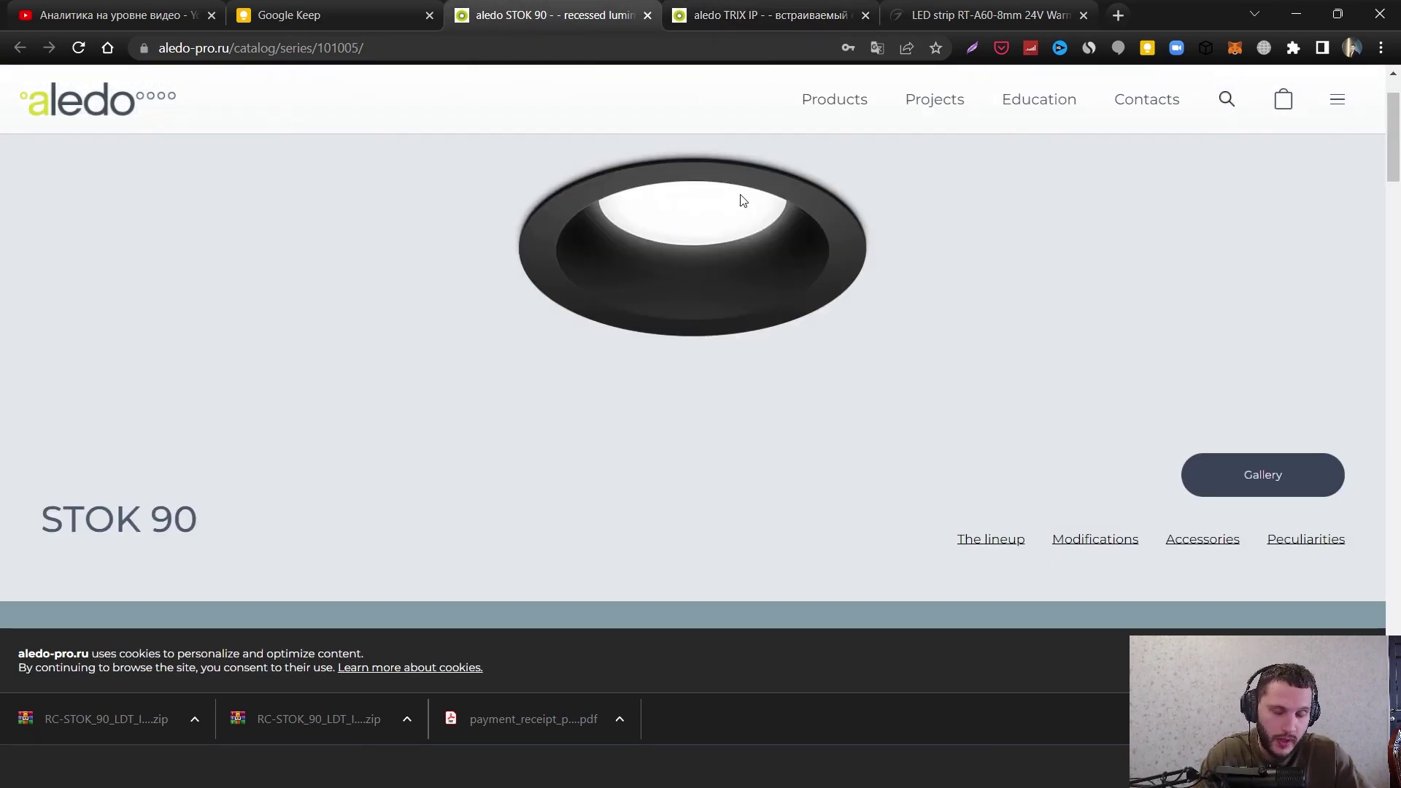
key(ctrl+Tab)
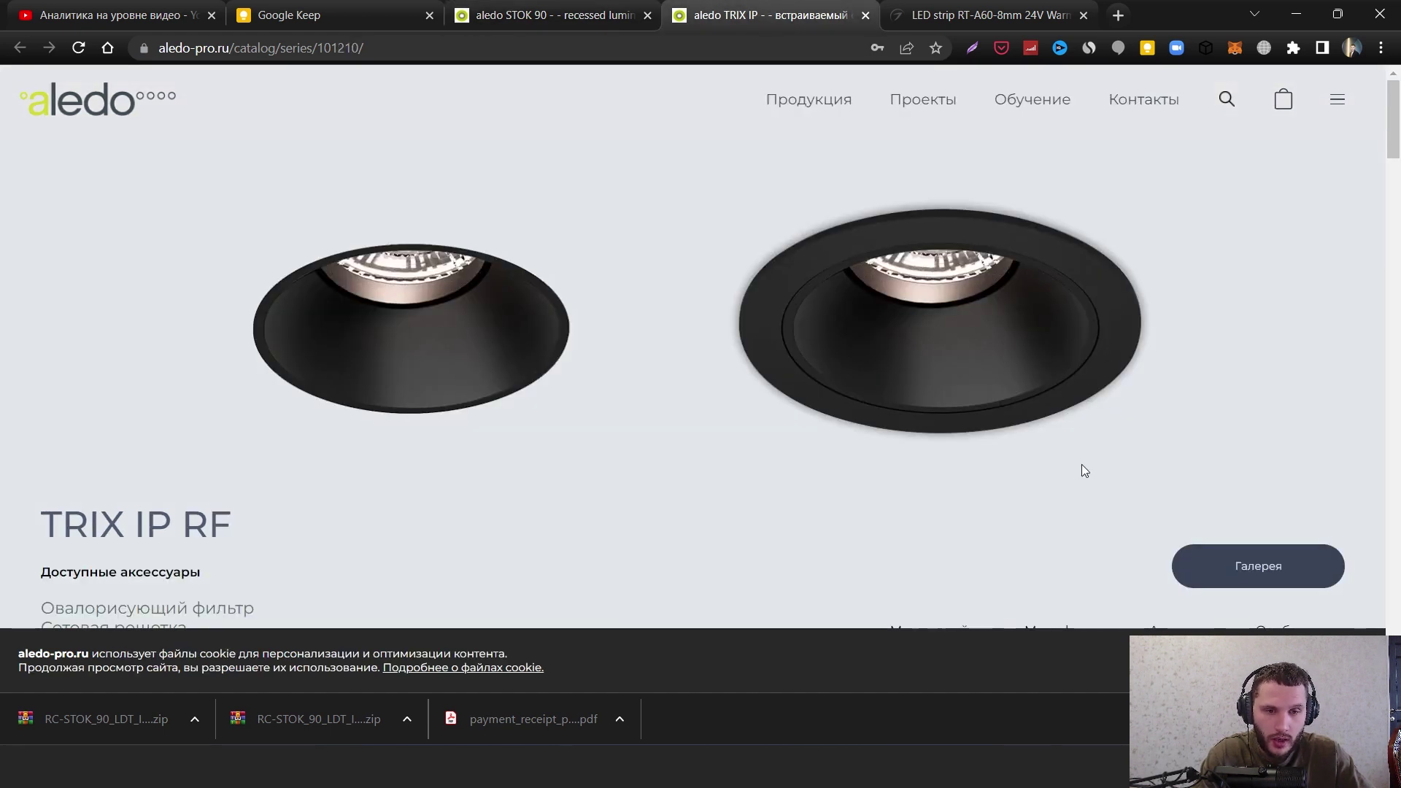
scroll(921, 341, down, 15)
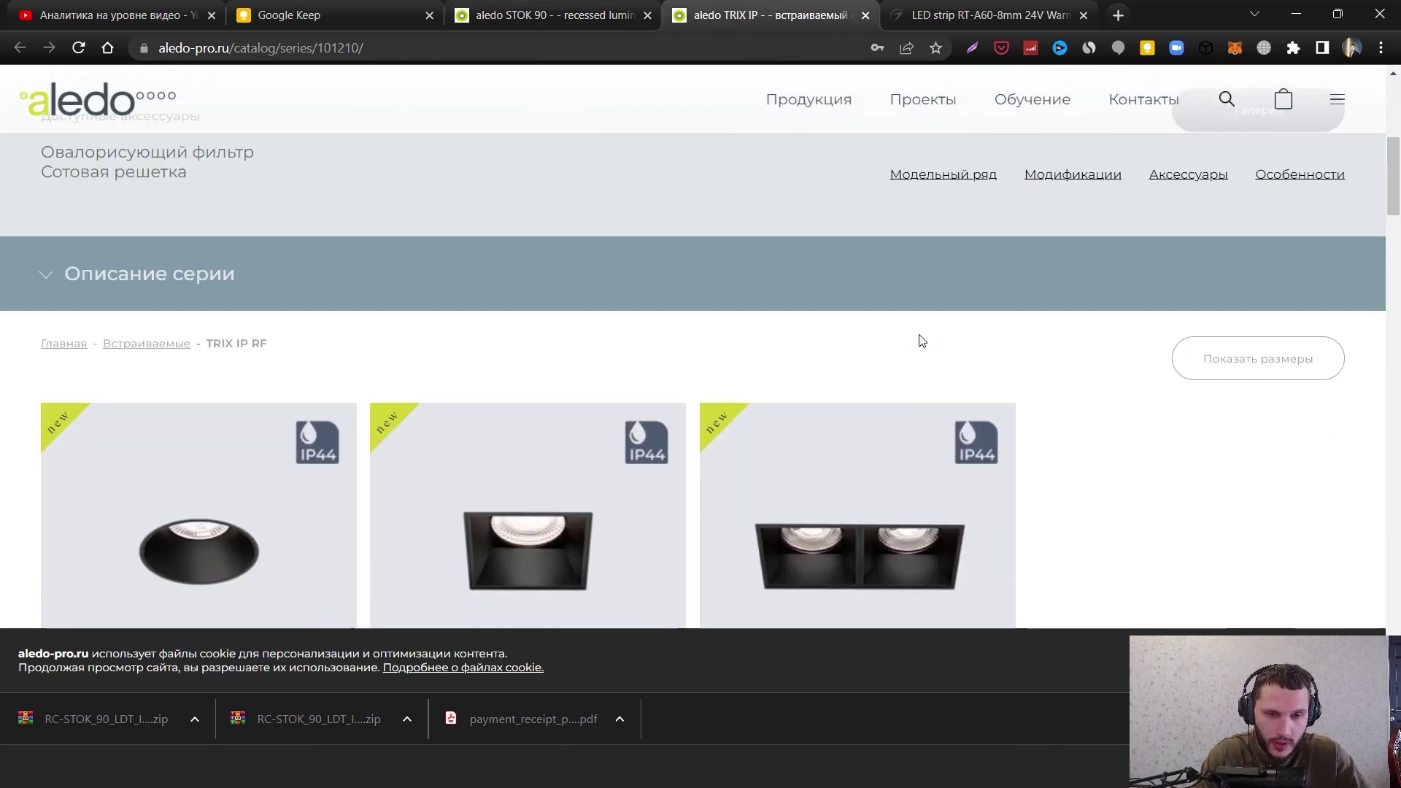
scroll(555, 350, down, 3)
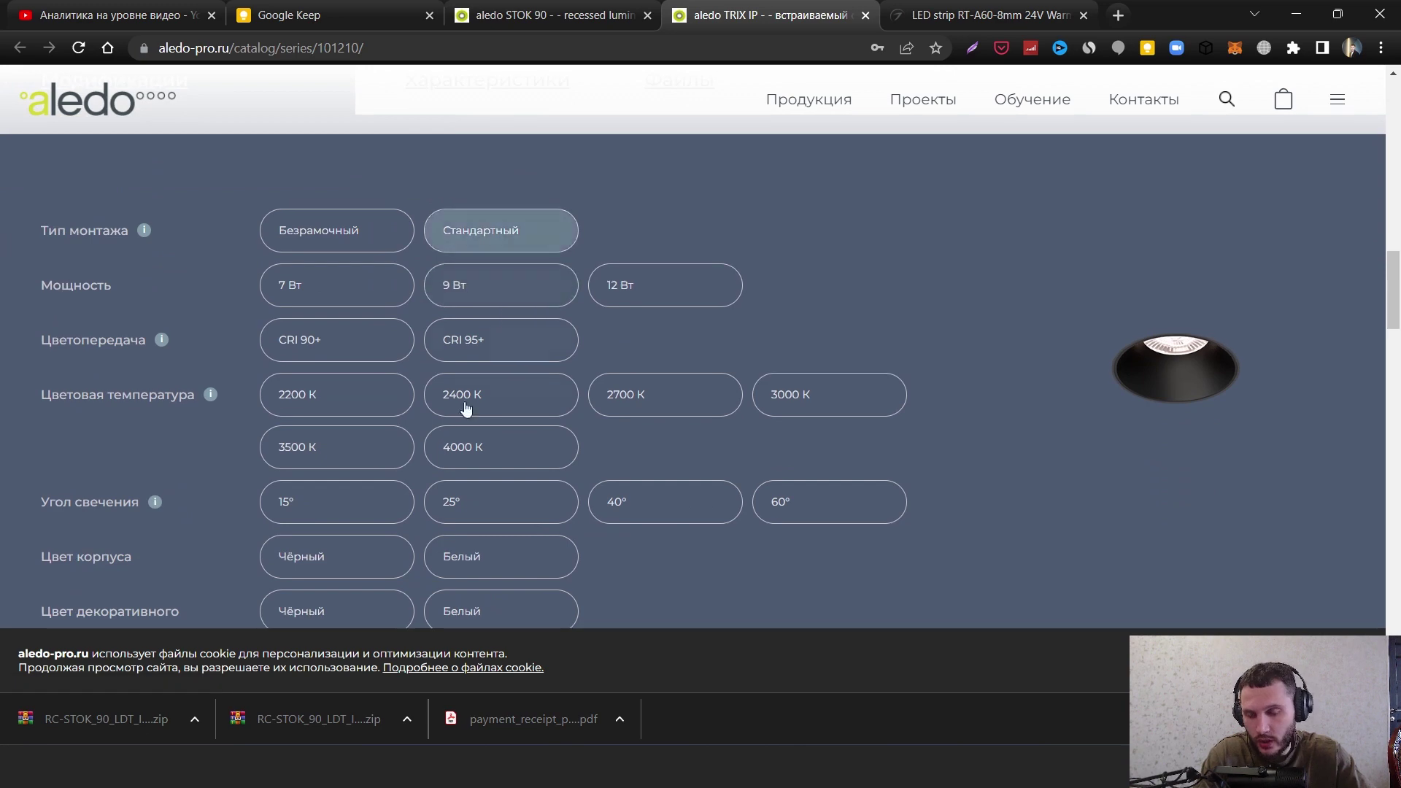
scroll(525, 547, down, 4)
scroll(513, 559, down, 7)
scroll(511, 555, up, 15)
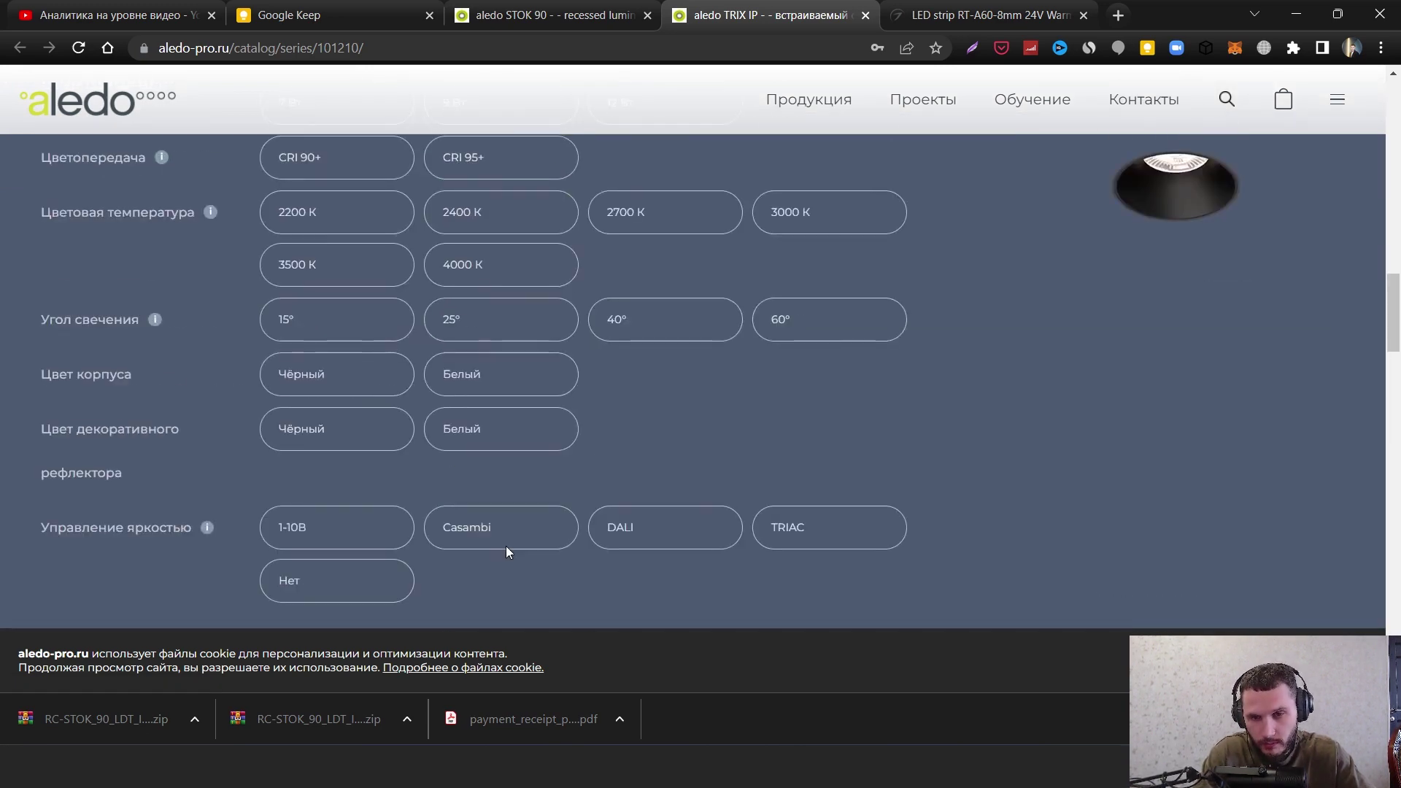
scroll(598, 518, down, 3)
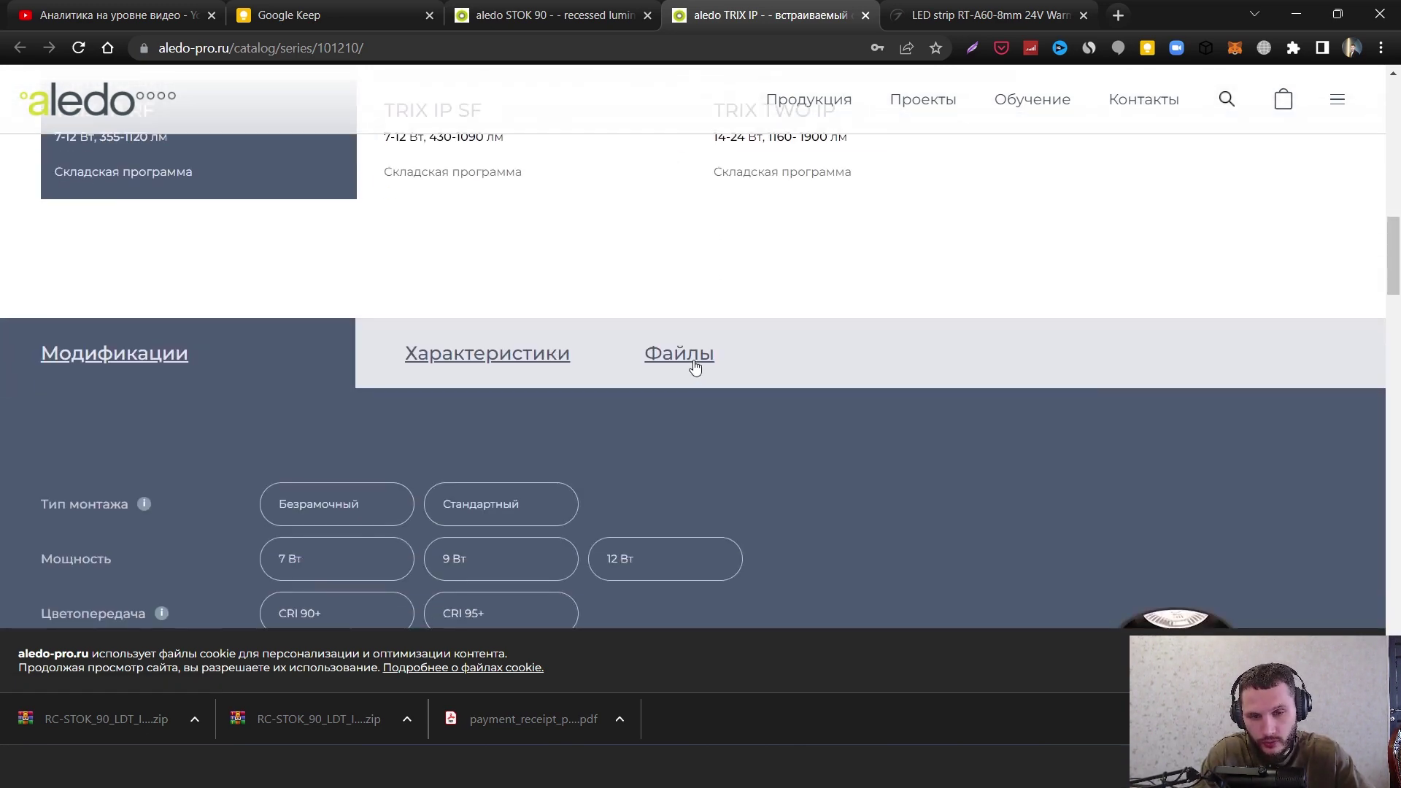
- Open the TRIX IP RF files section, translate the page into English, and download the photometric files archive
click(692, 359)
scroll(1227, 279, down, 4)
right_click(1230, 276)
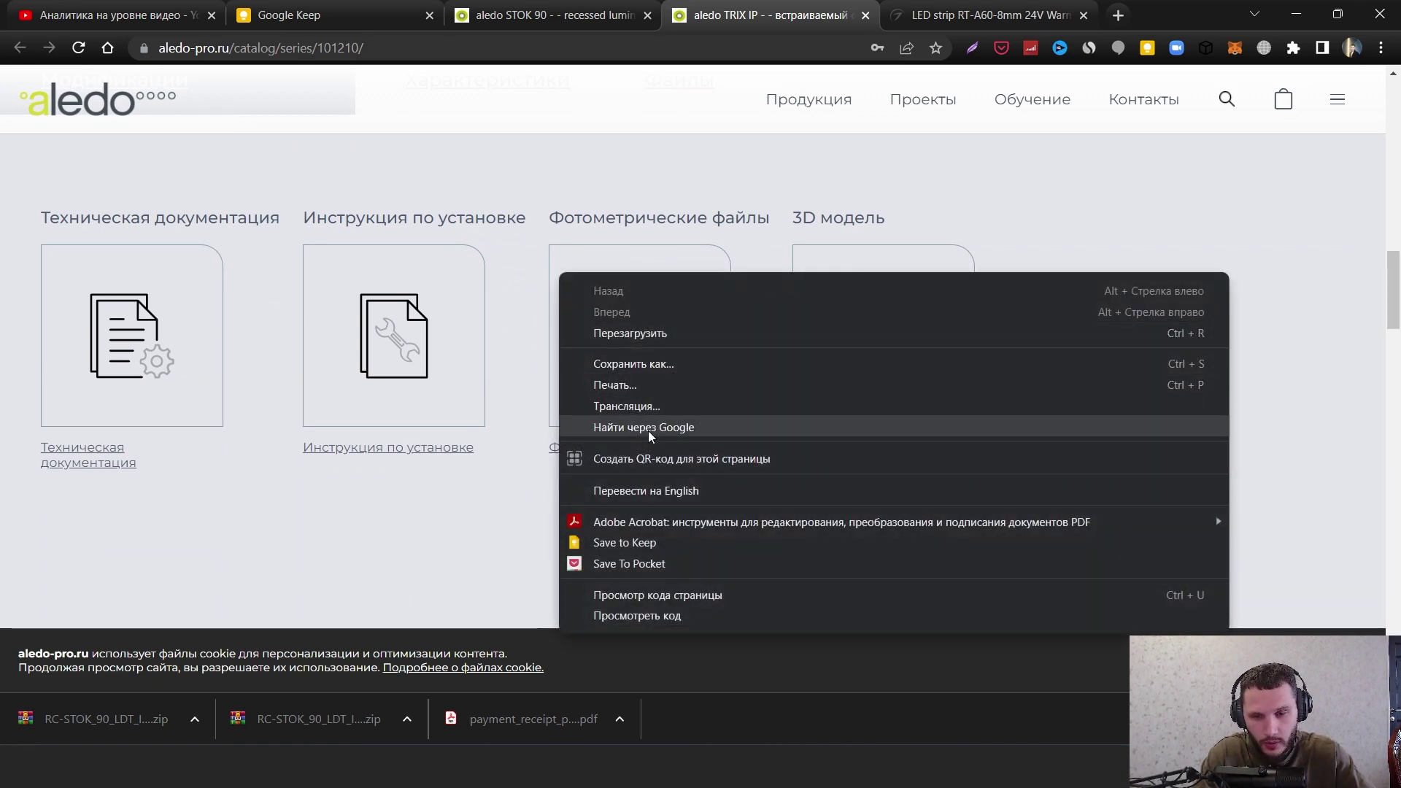
click(630, 492)
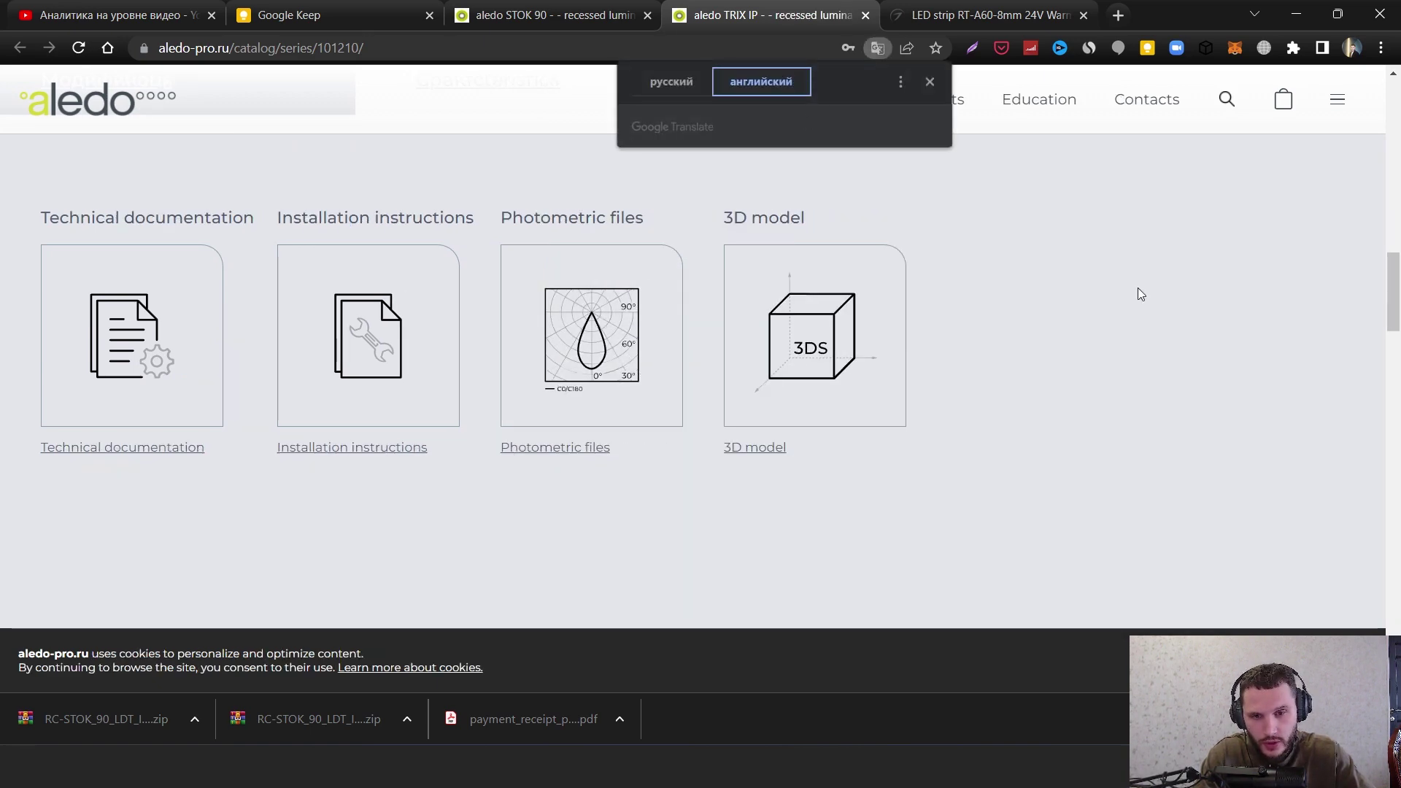
click(562, 297)
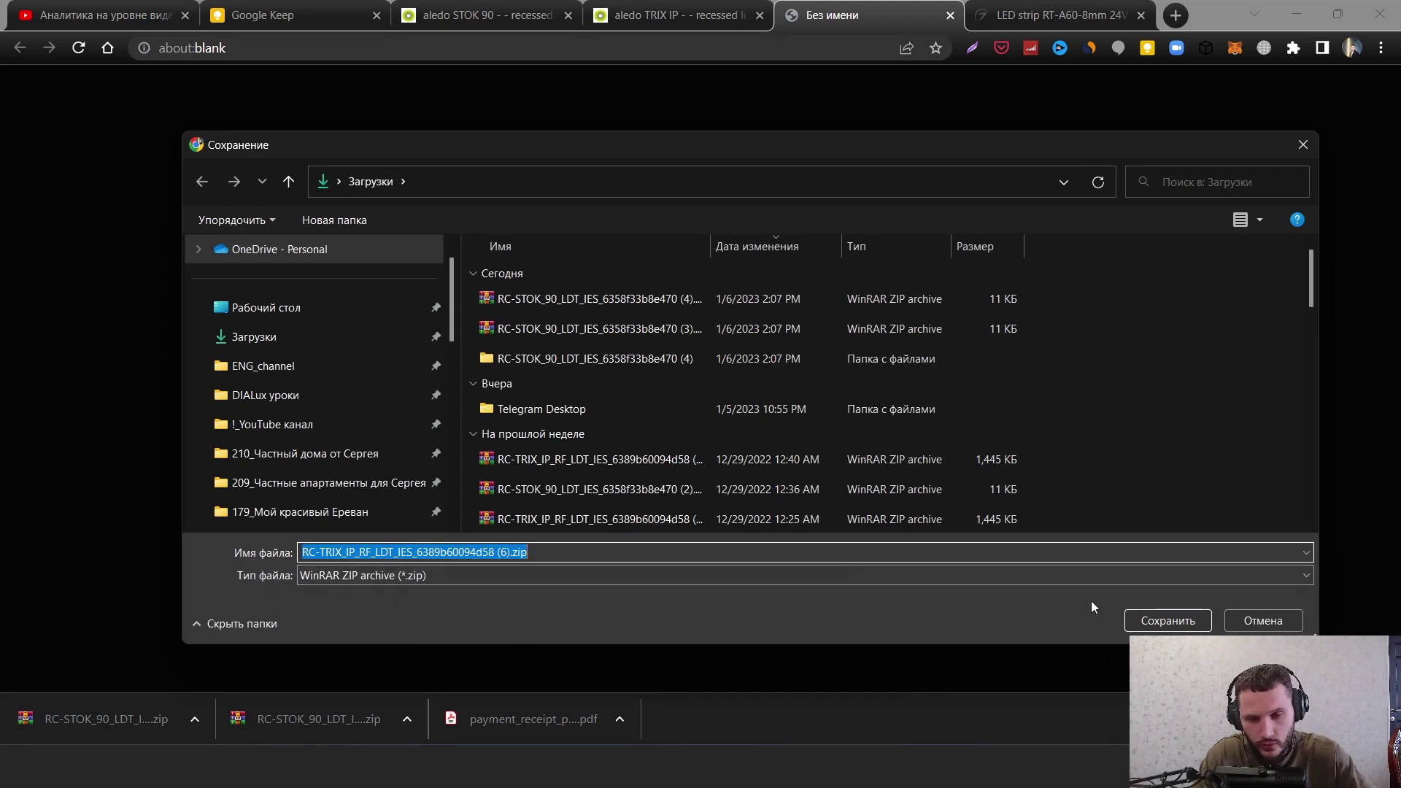
click(1171, 620)
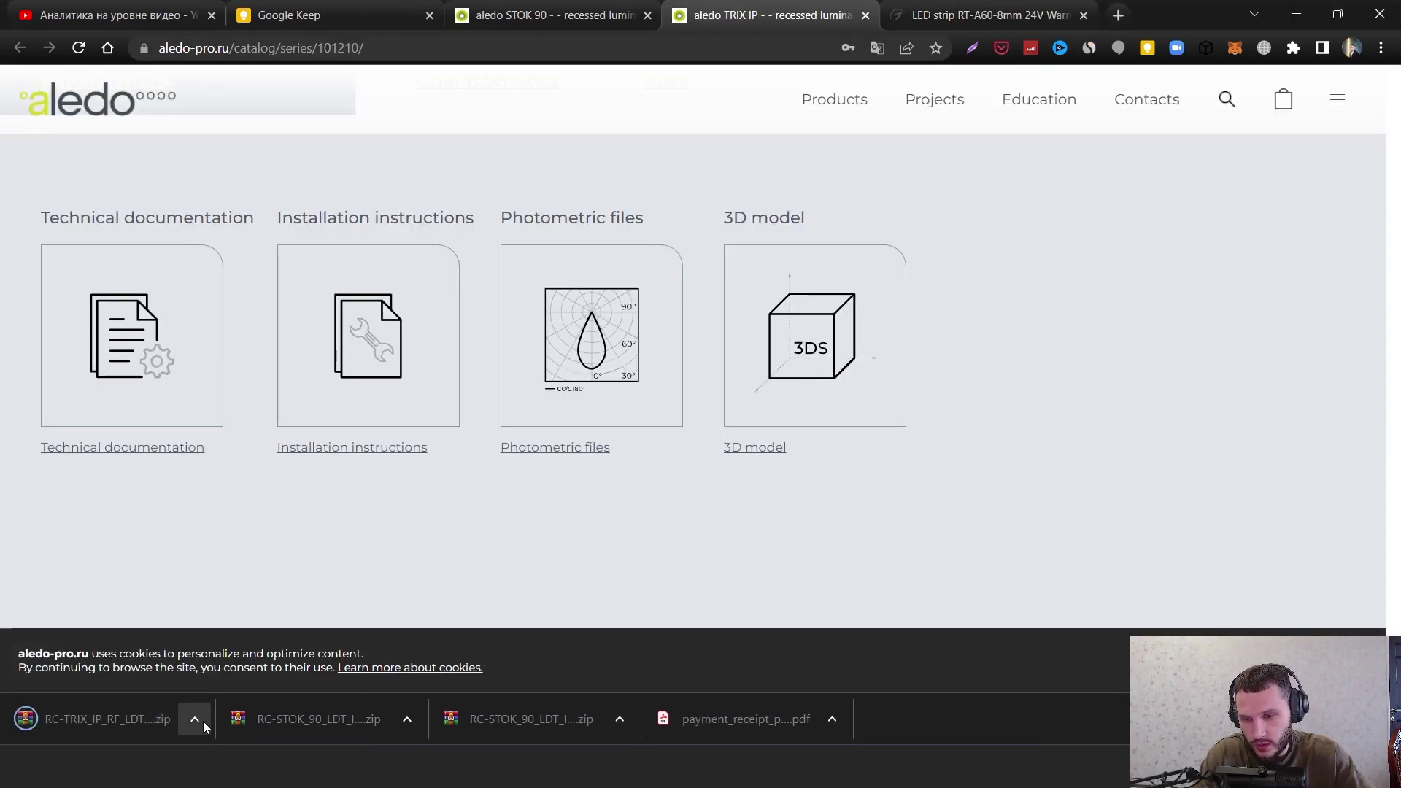
- Open the downloaded TRIX IP RF archive and select RC-TRIX IP RF-9-930-40(CRI 95+).ldt in the LDT, 9W, CRI 95+ folder
click(195, 719)
click(261, 652)
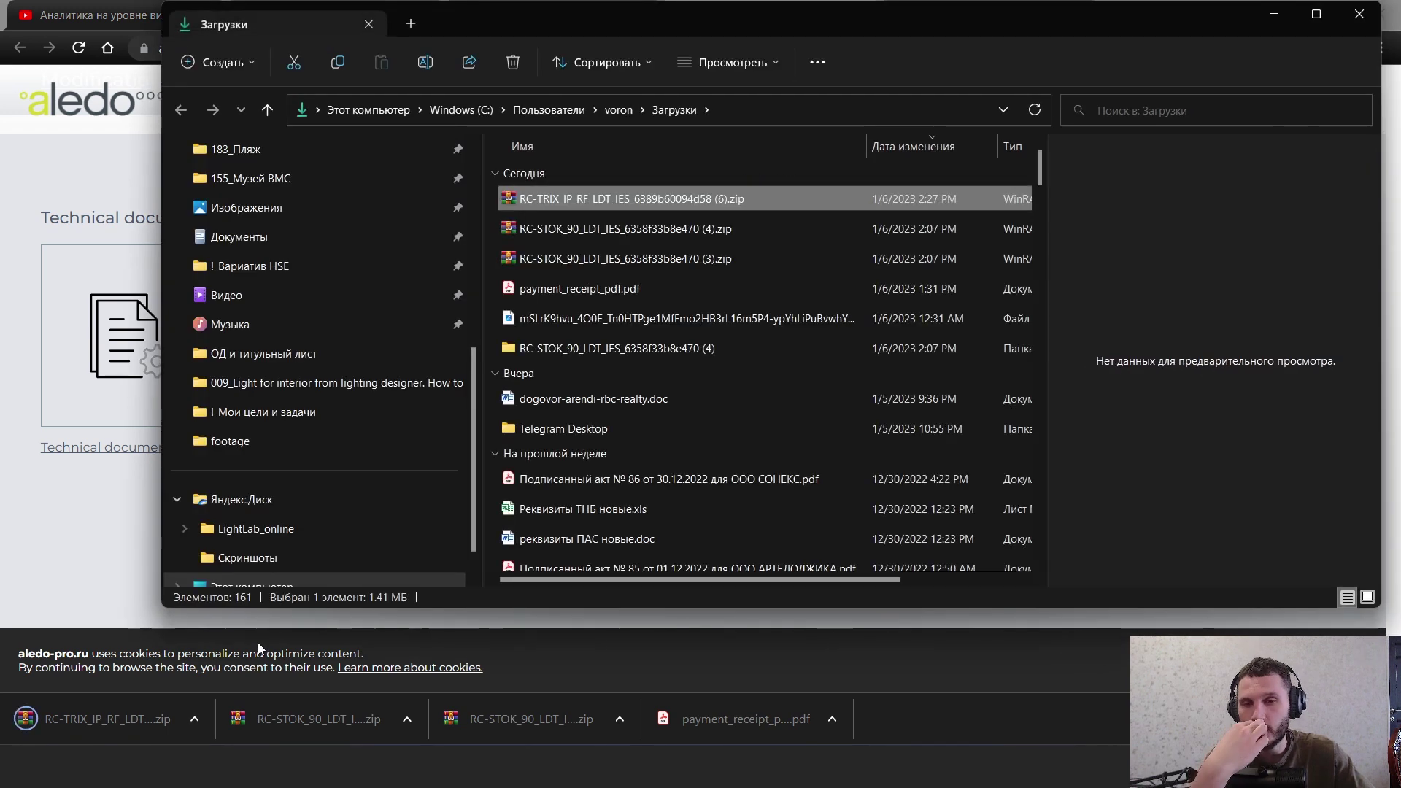
double_click(611, 204)
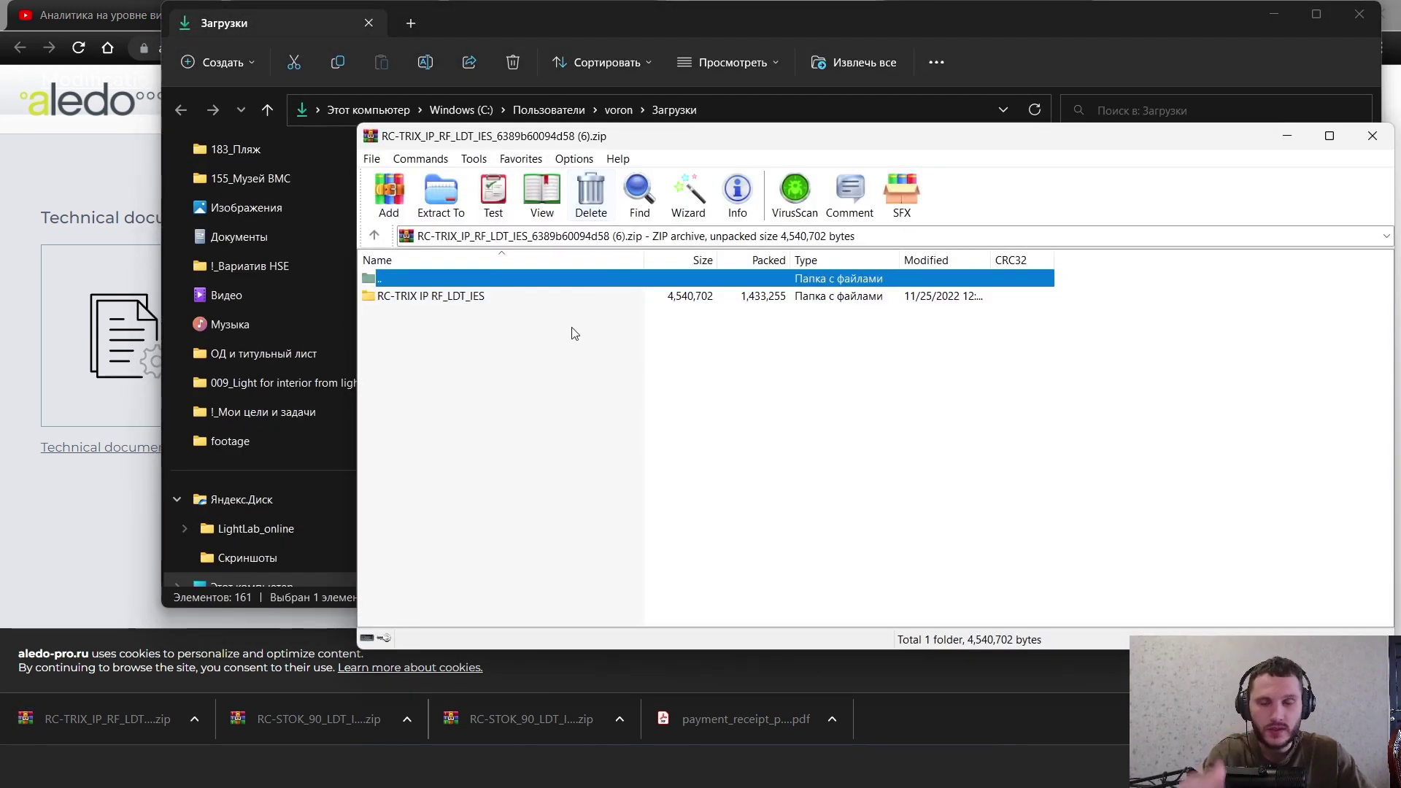
click(401, 313)
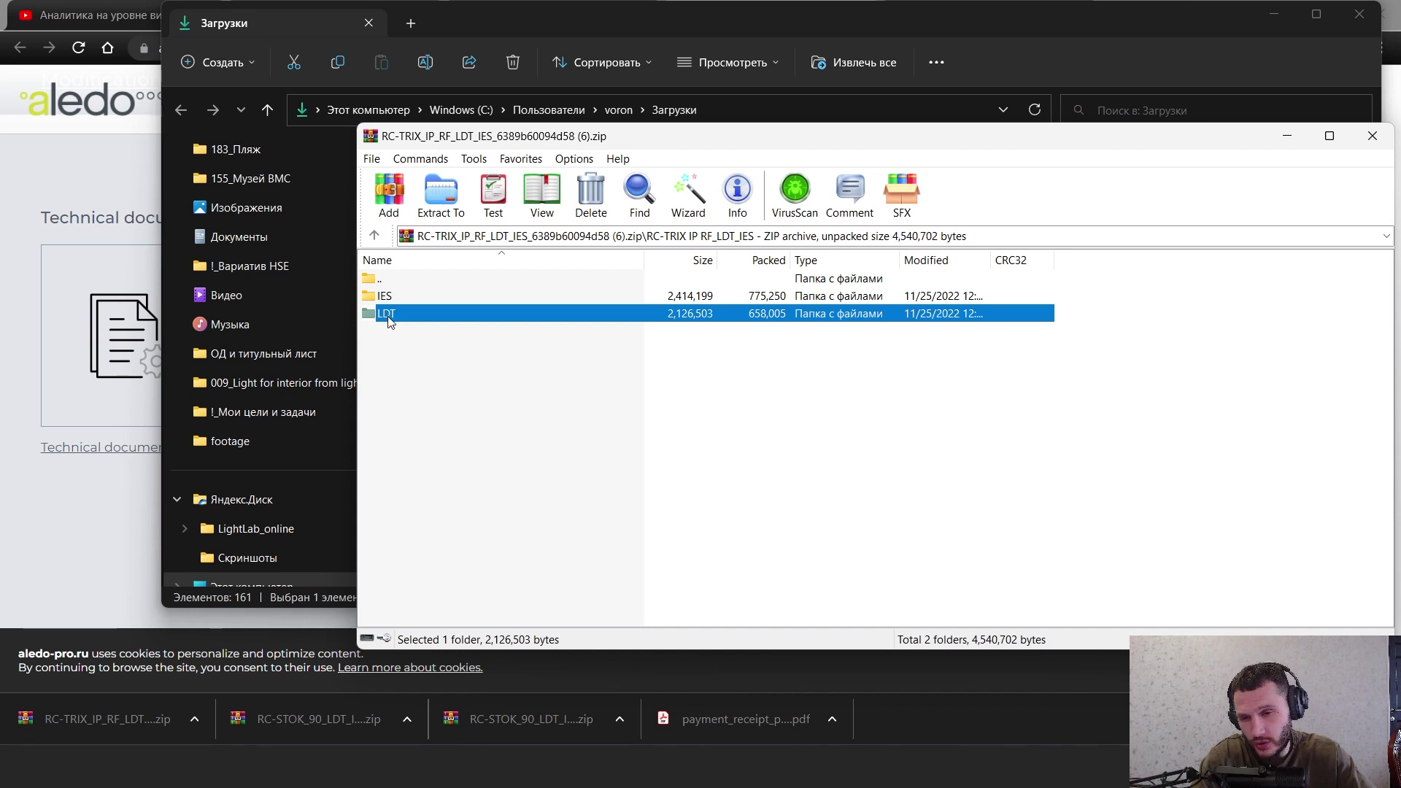
double_click(390, 317)
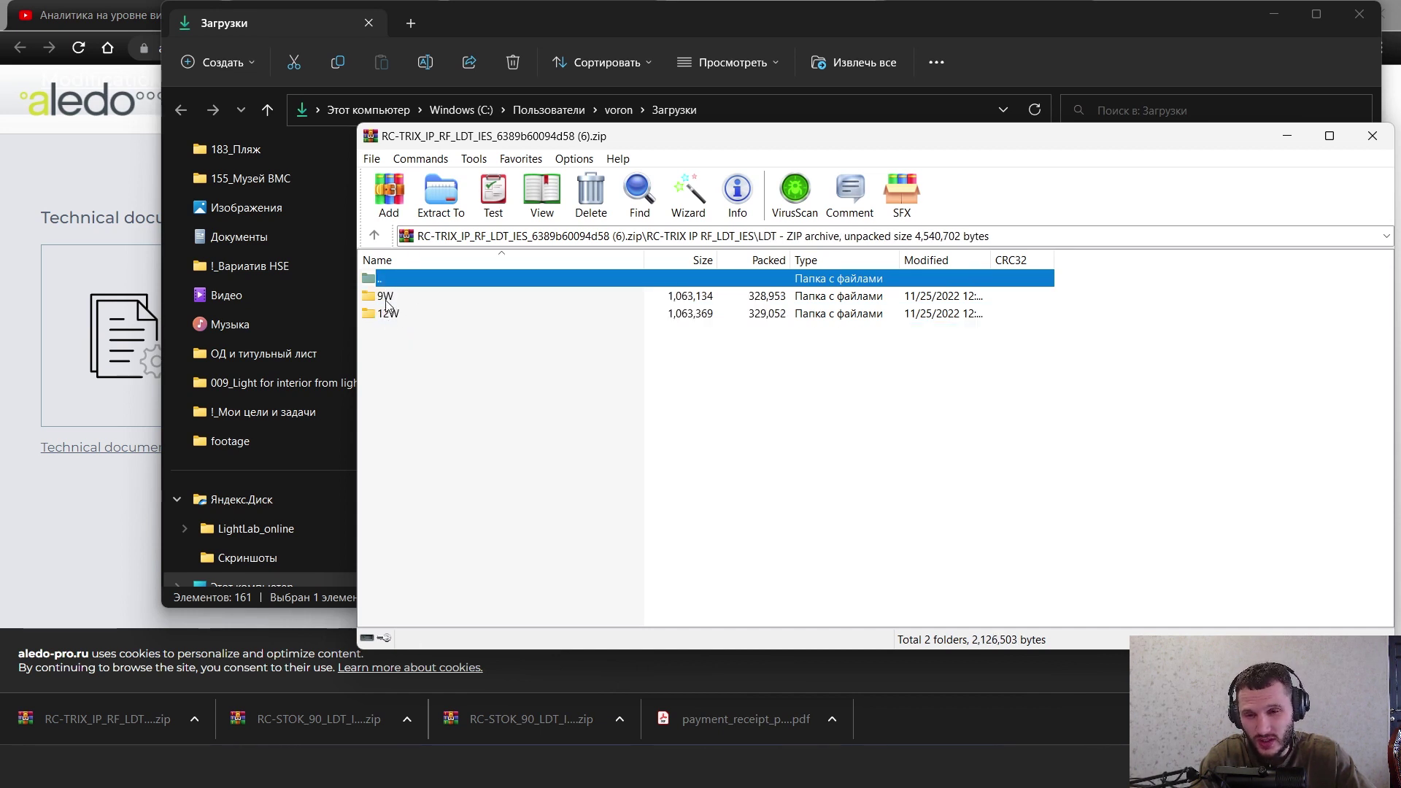
double_click(393, 298)
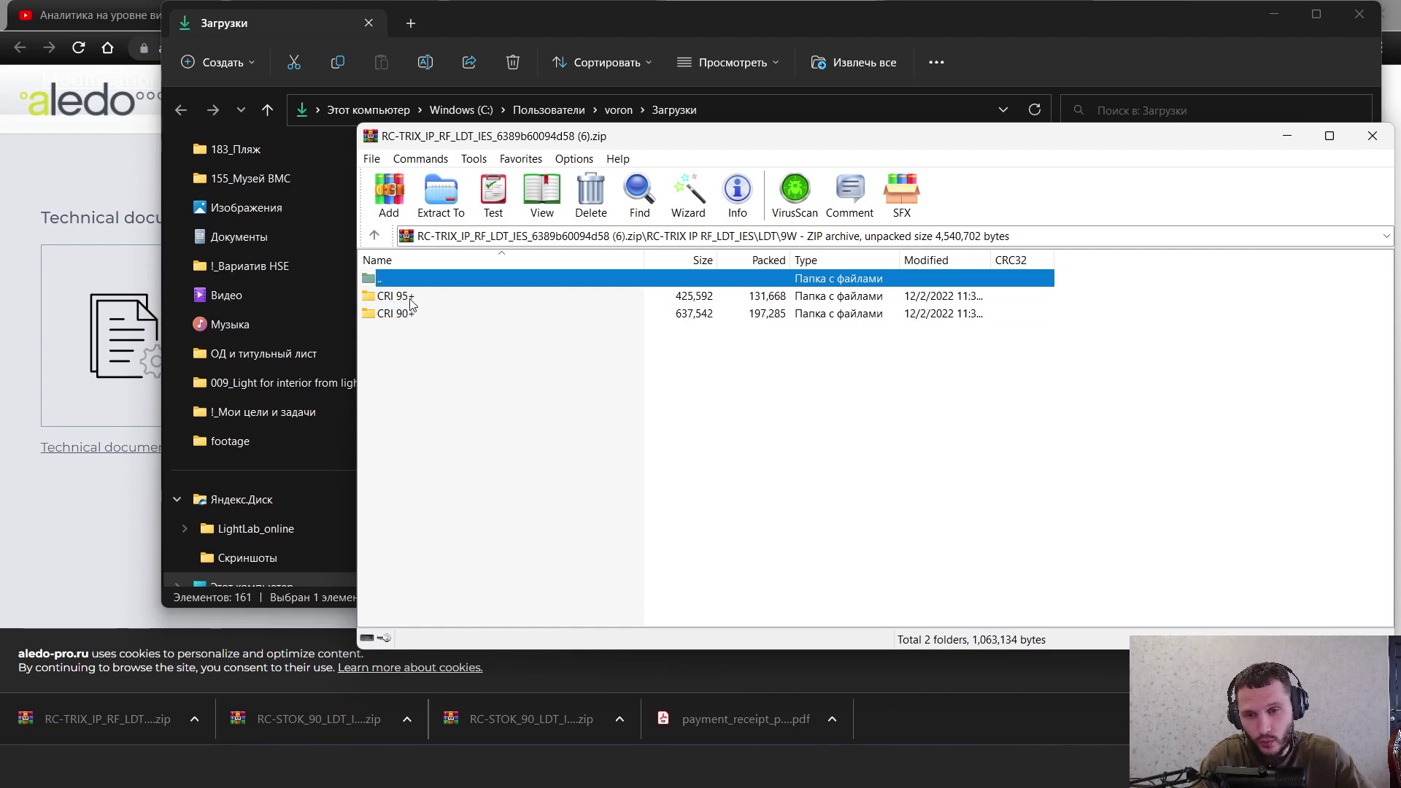
double_click(410, 299)
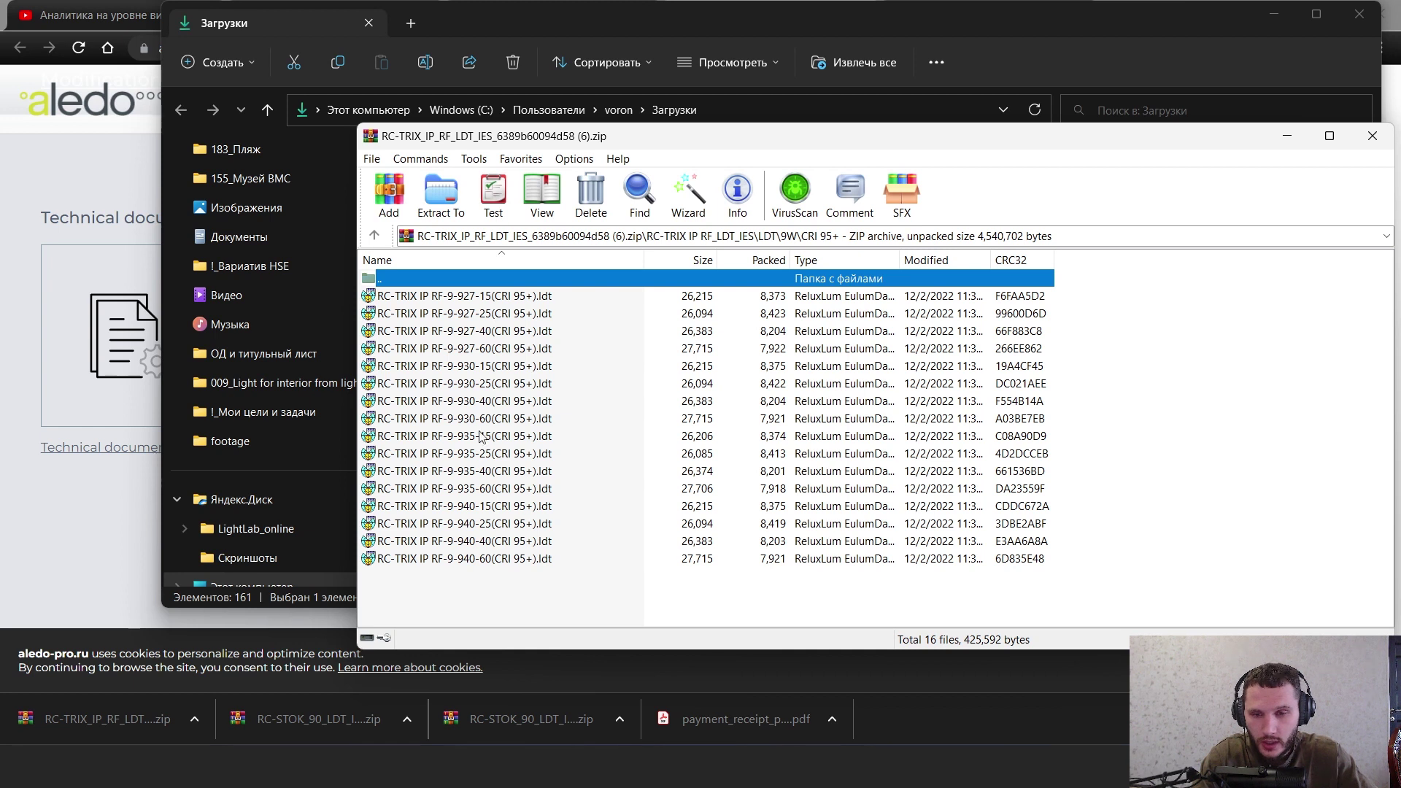
click(509, 419)
click(510, 402)
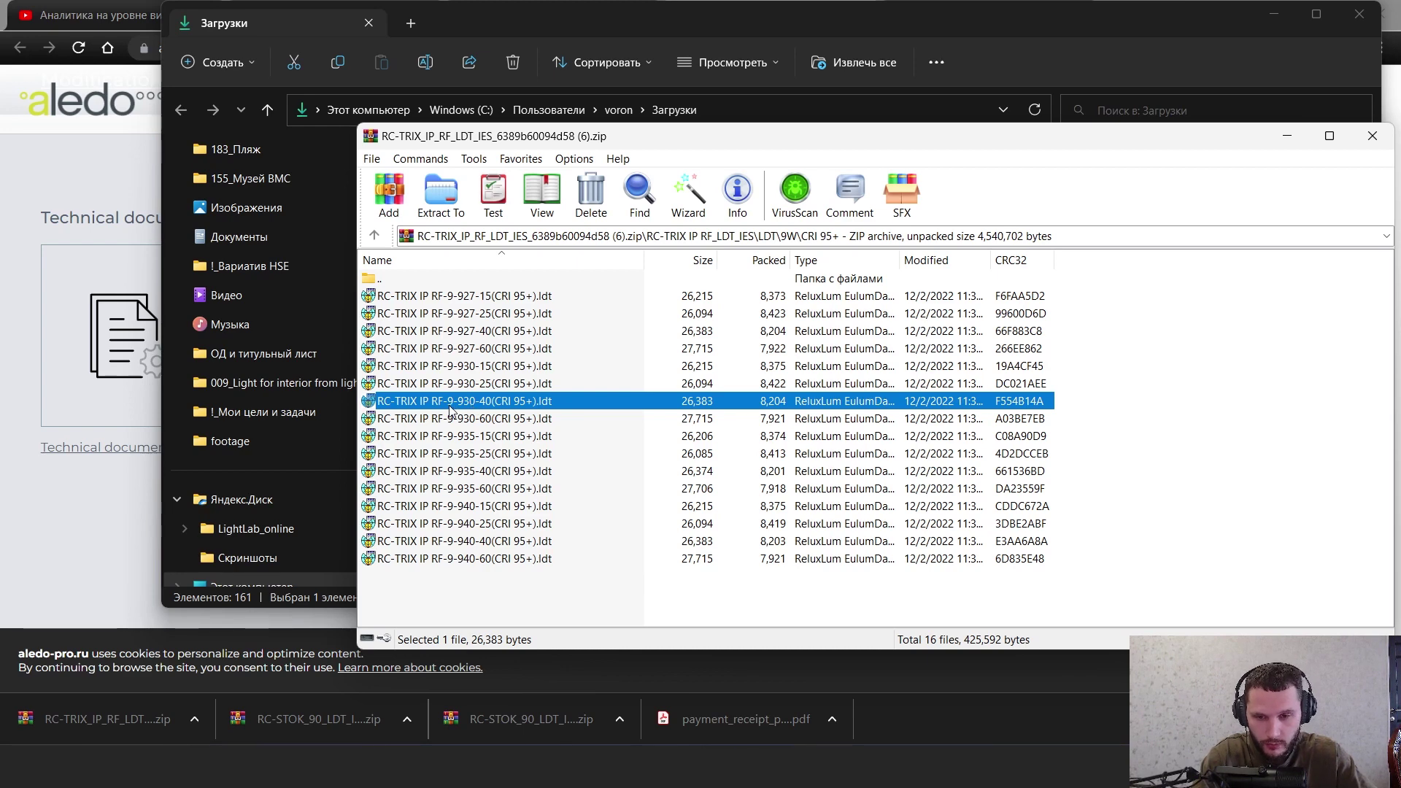
- Bring the selected LDT file into the DIALux evo plan, placing the luminaire between washbasin and toilet beside the figure, and deselect it
mouse_move(715, 759)
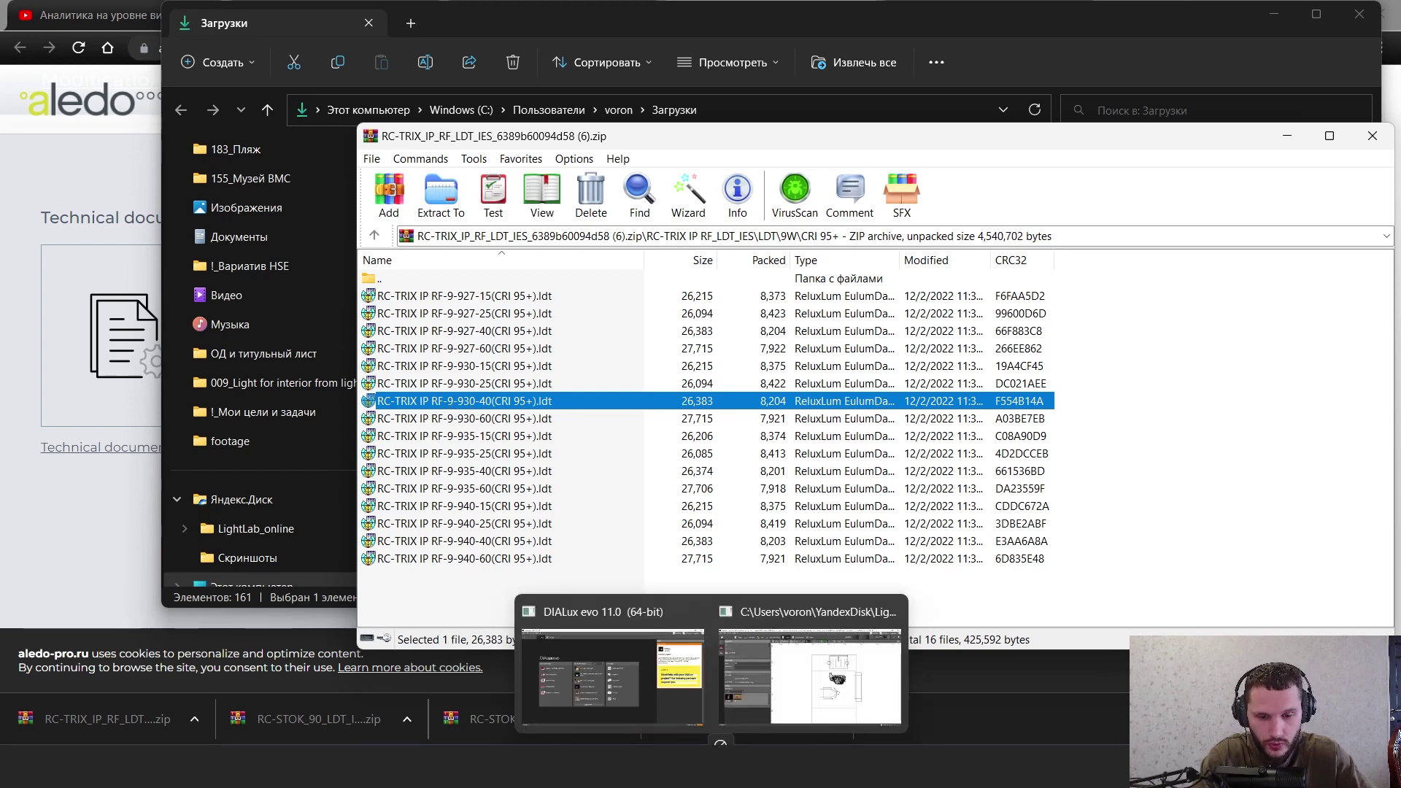
middle_drag(865, 345, 843, 353)
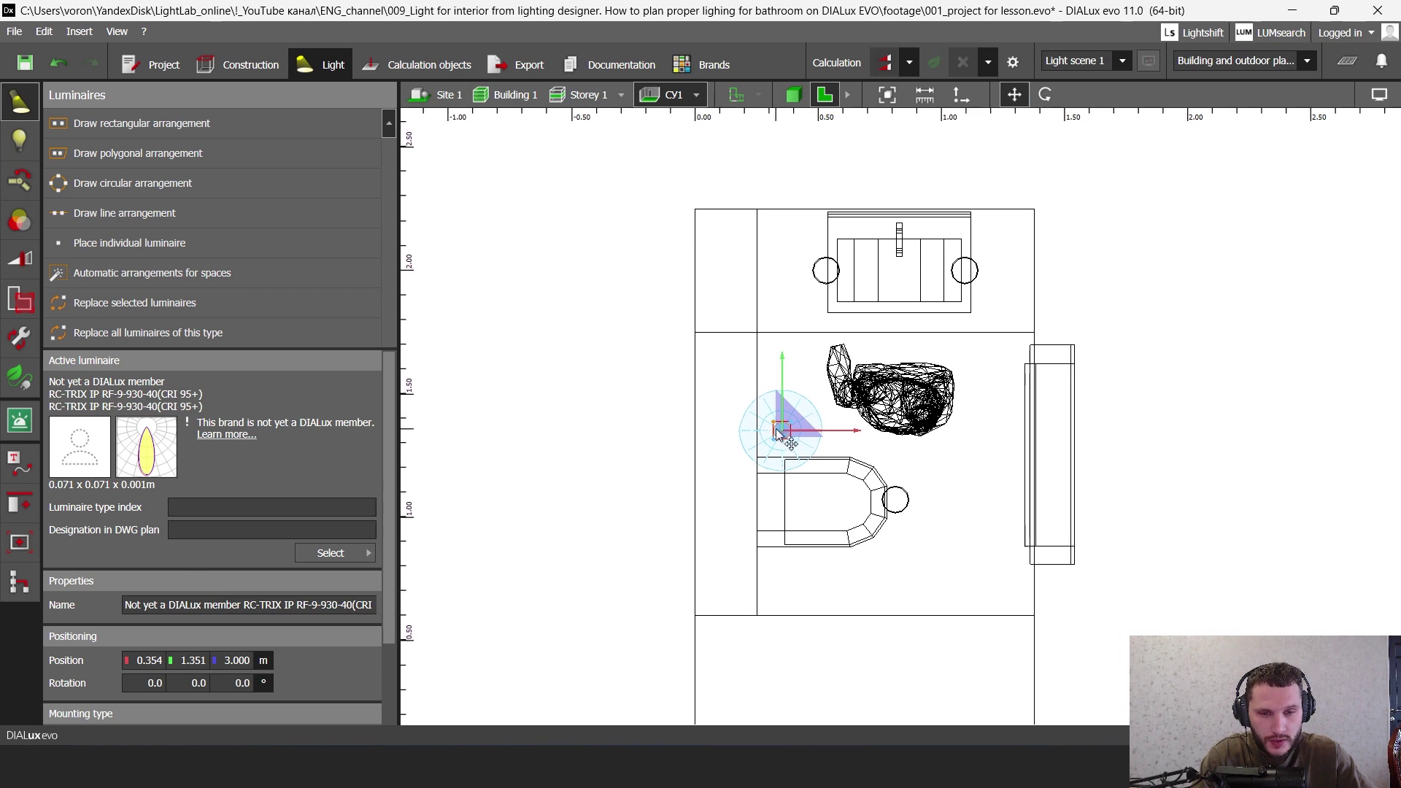
drag(783, 429, 783, 358)
middle_drag(842, 314, 804, 340)
click(779, 328)
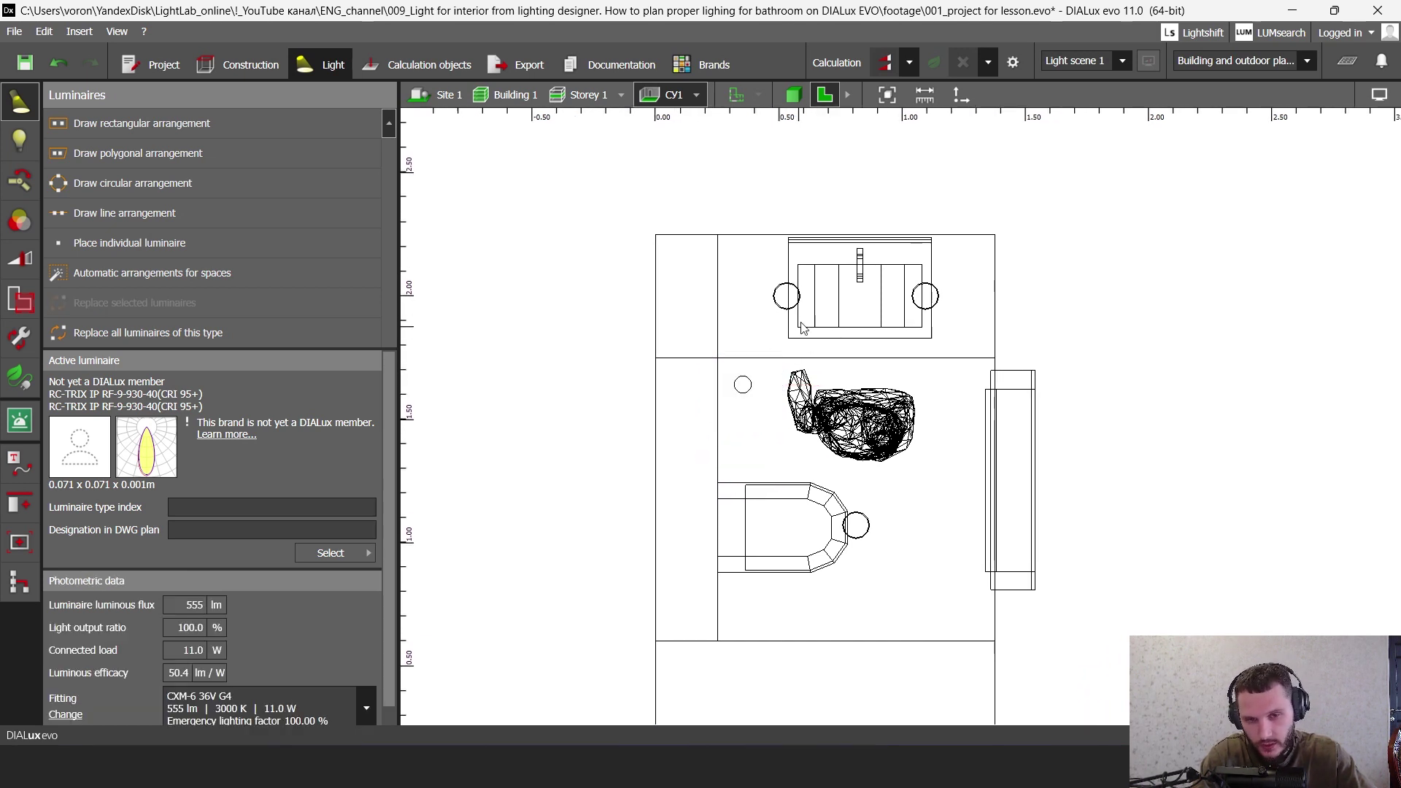
- Replace both washbasin luminaires and the one at the toilet with RC-TRIX IP RF-9-930-40(CRI 95+), declining recalculation of their installation positions
click(794, 305)
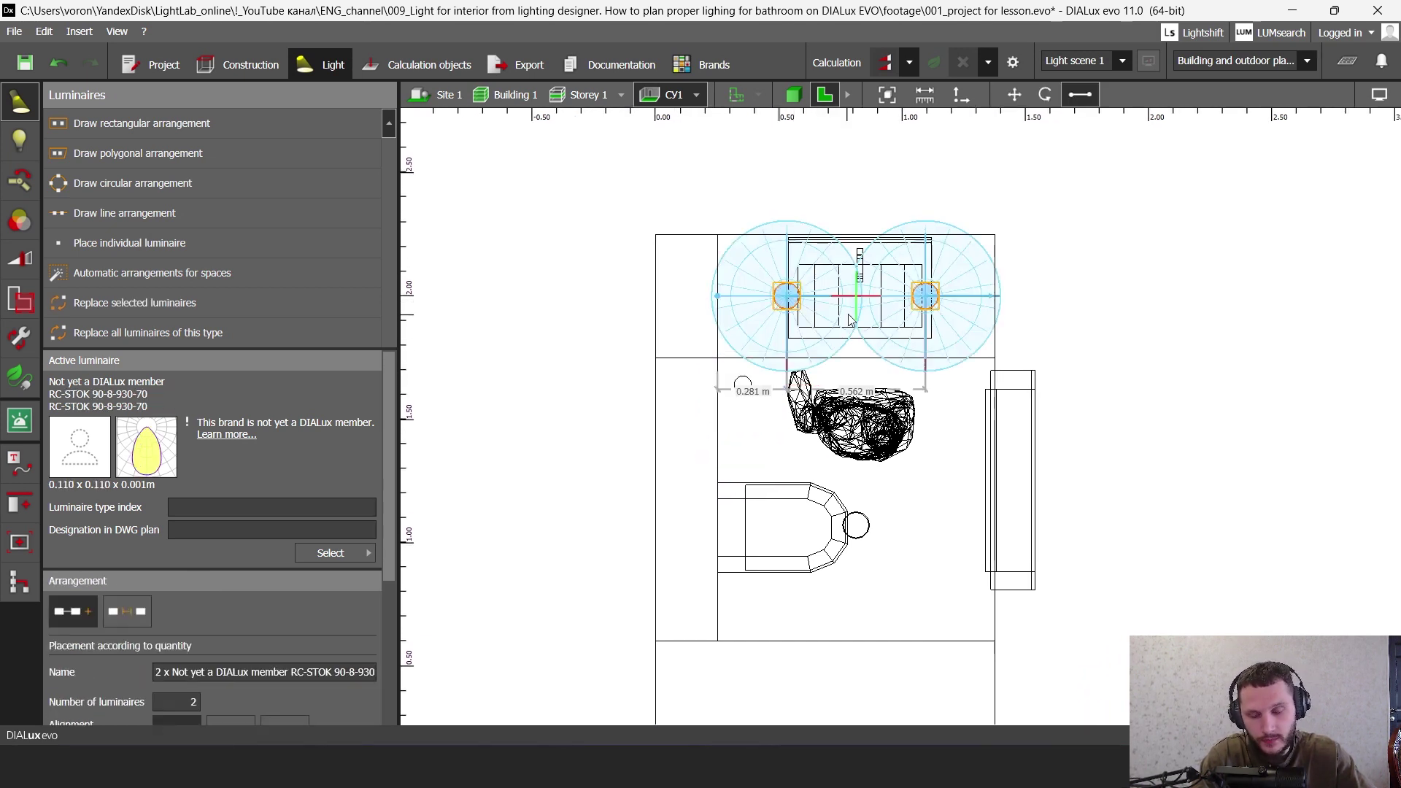
ctrl+click(860, 528)
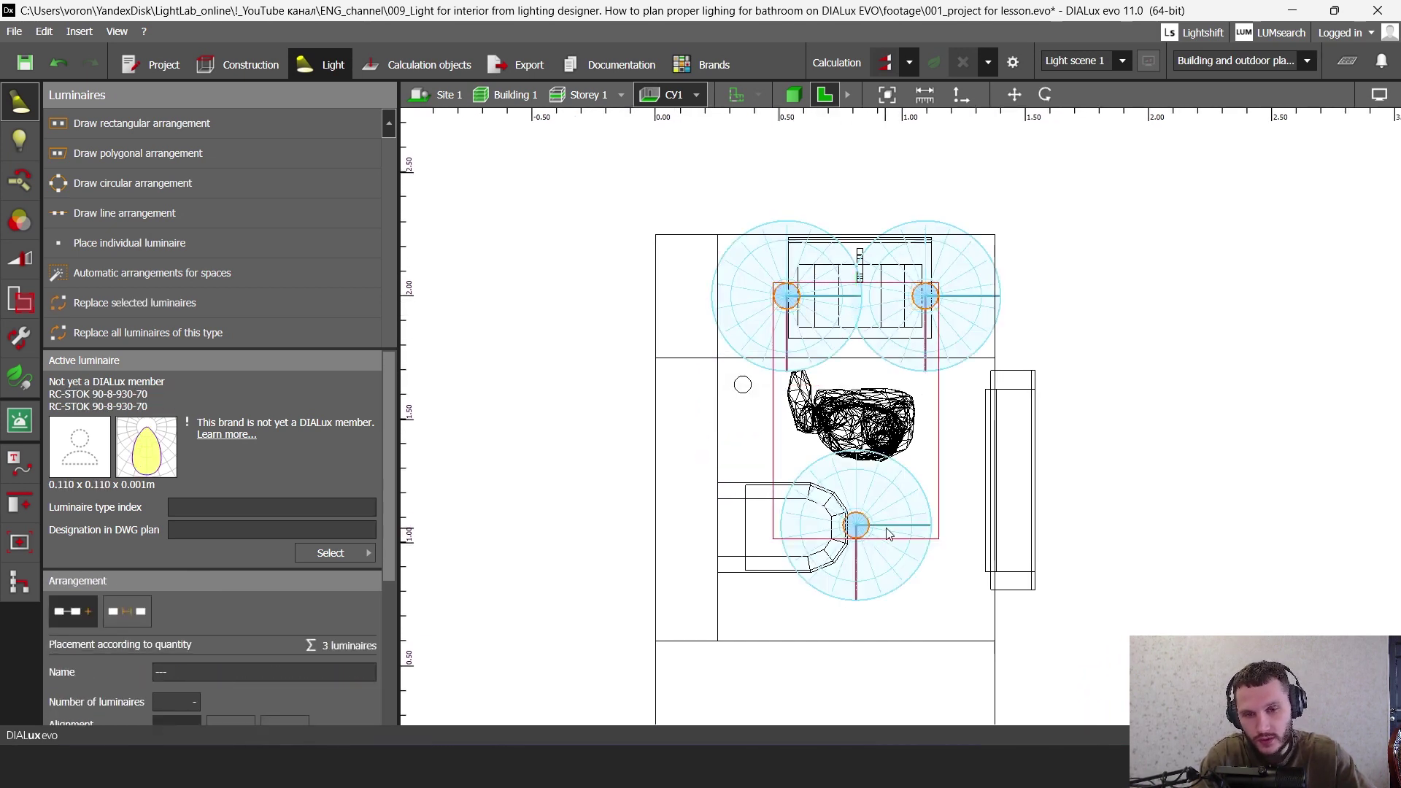
click(129, 305)
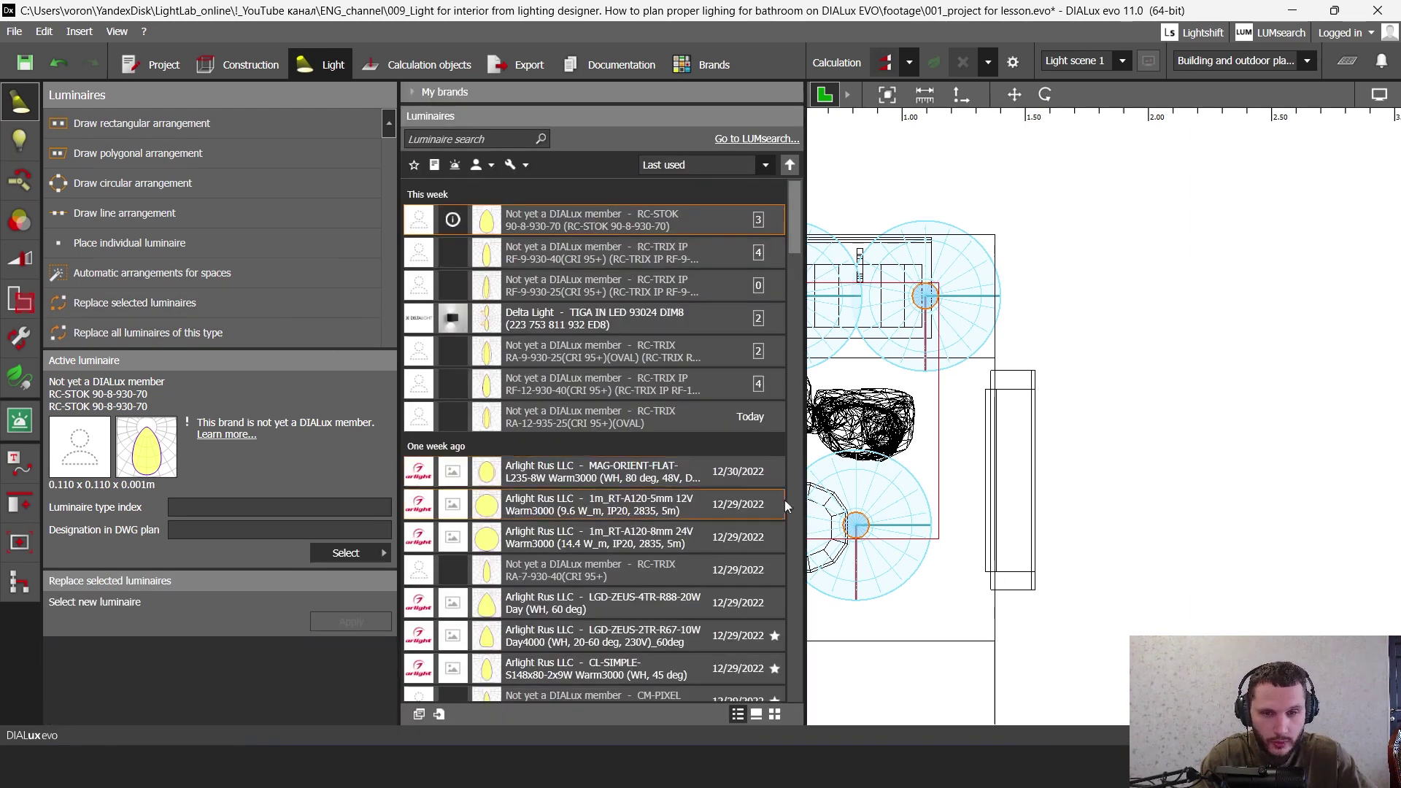
click(540, 252)
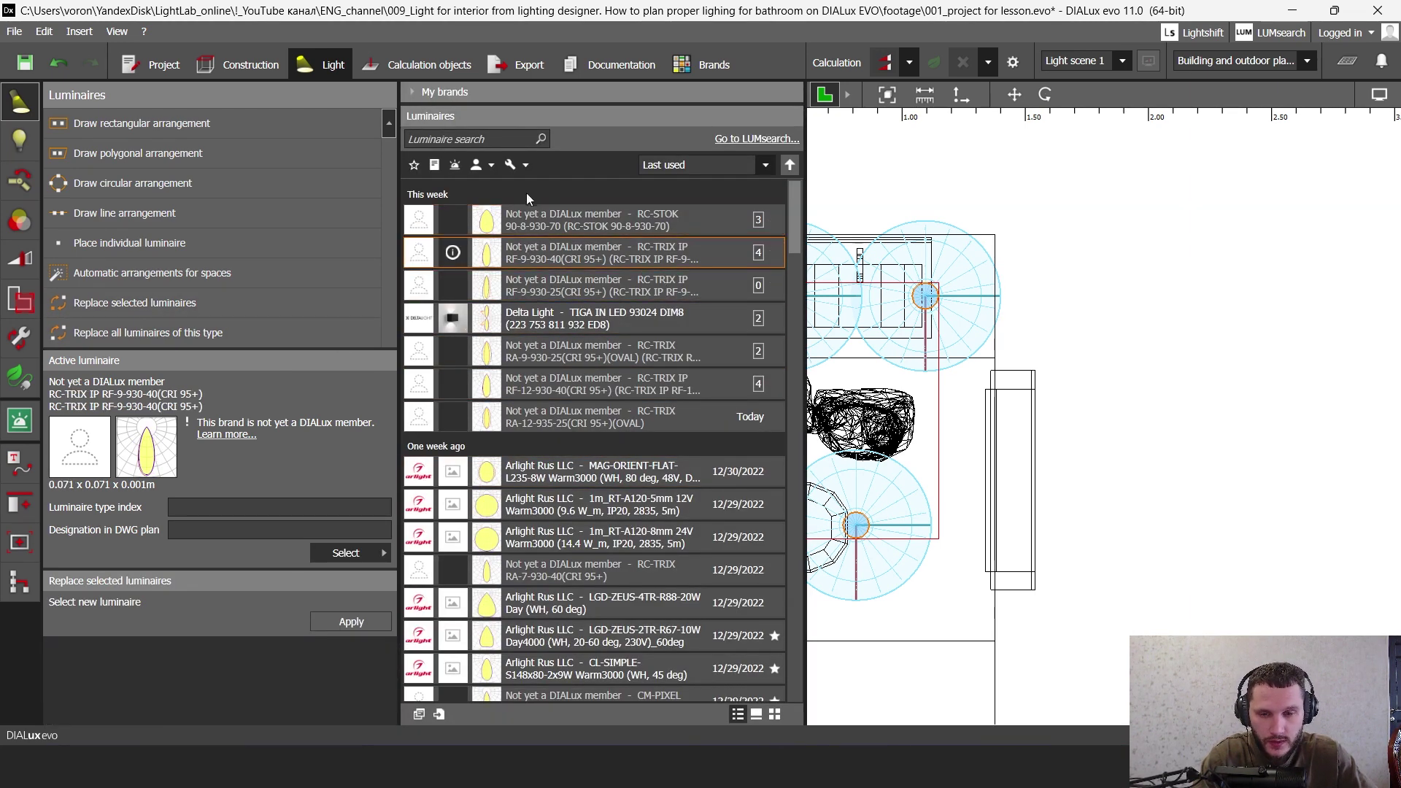
click(351, 622)
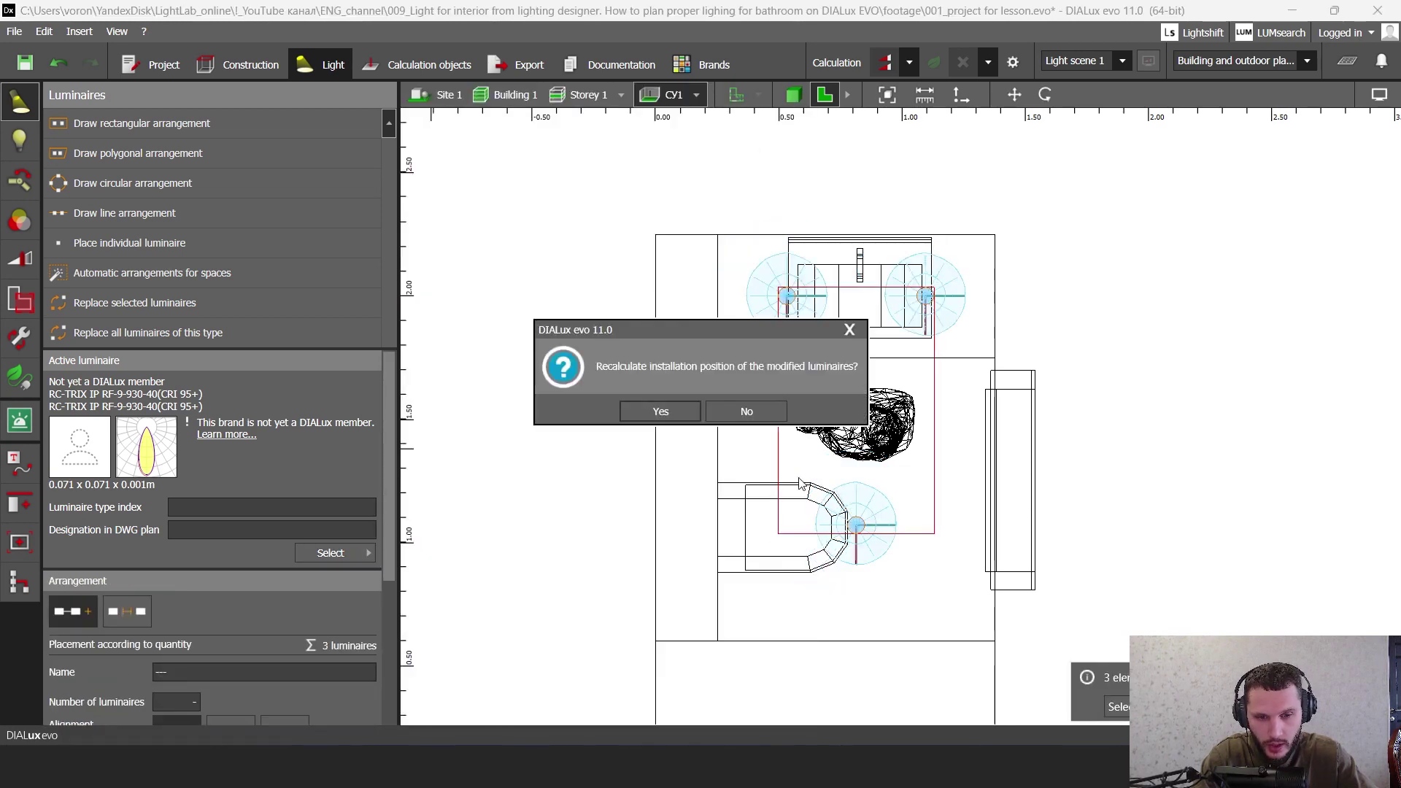
click(739, 411)
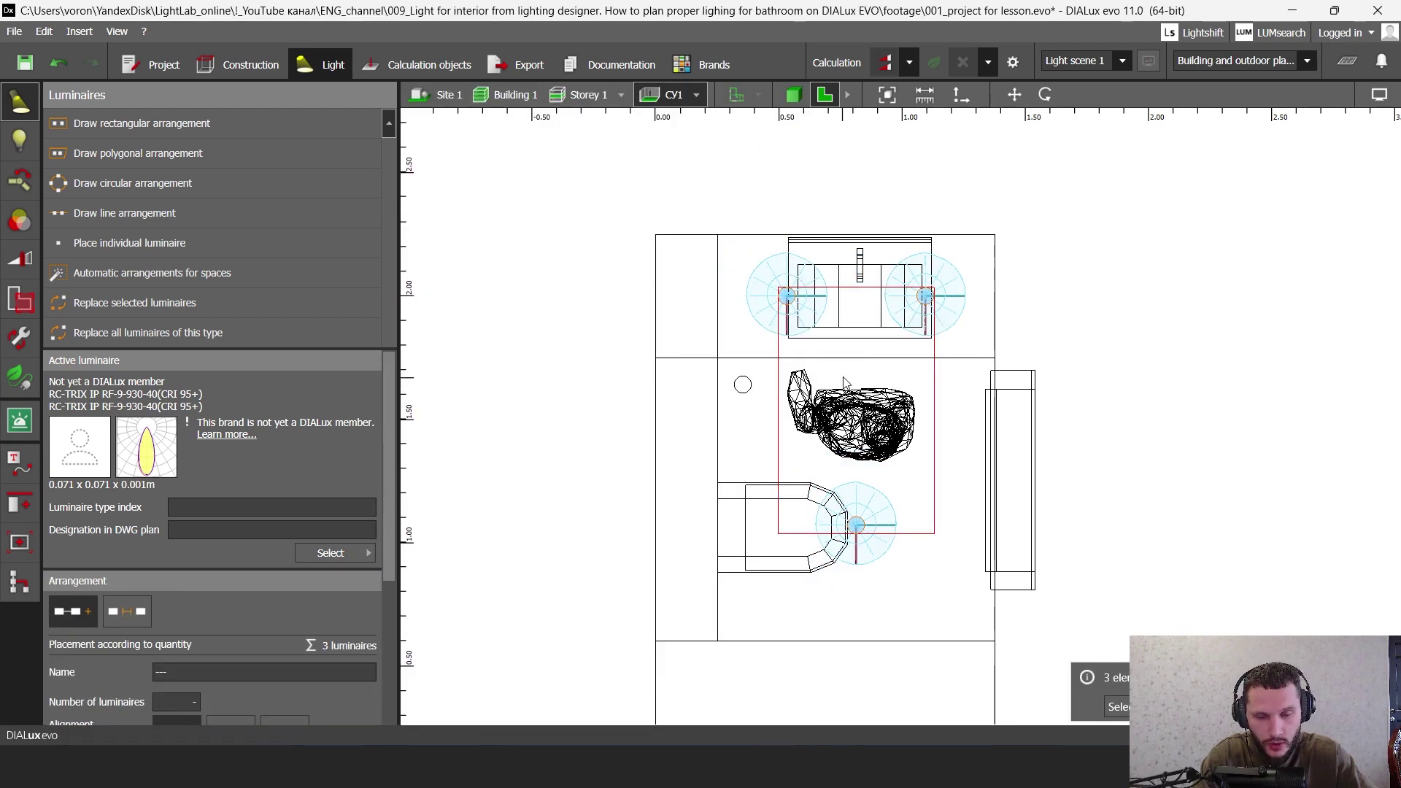
- Delete the extra individual luminaire between the washbasin and the toilet beside the figure
click(743, 385)
key(Delete)
middle_drag(880, 387, 850, 393)
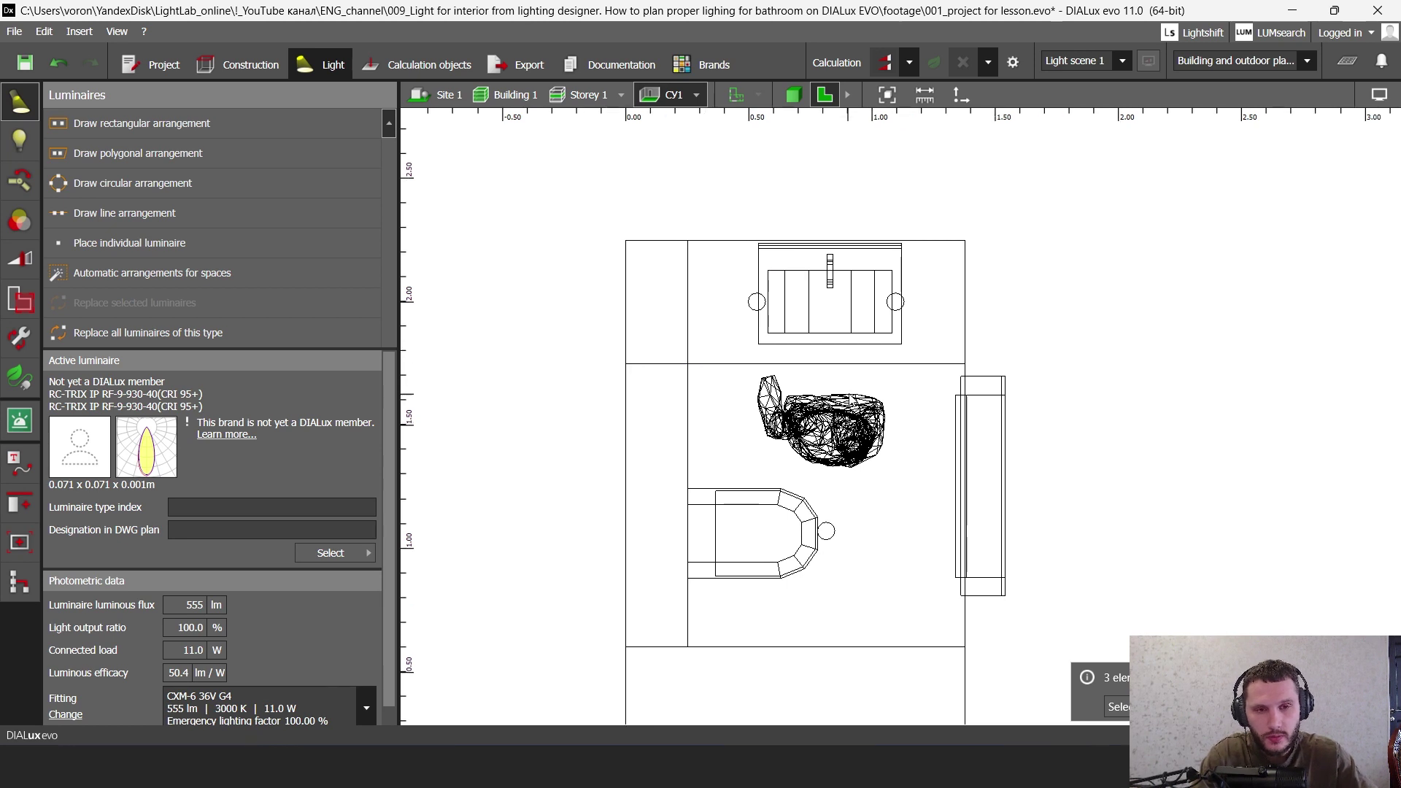
- Calculate the lighting with the TRIX luminaires and show СУ1 in 3D from the saved view СУ1 (17)
click(886, 64)
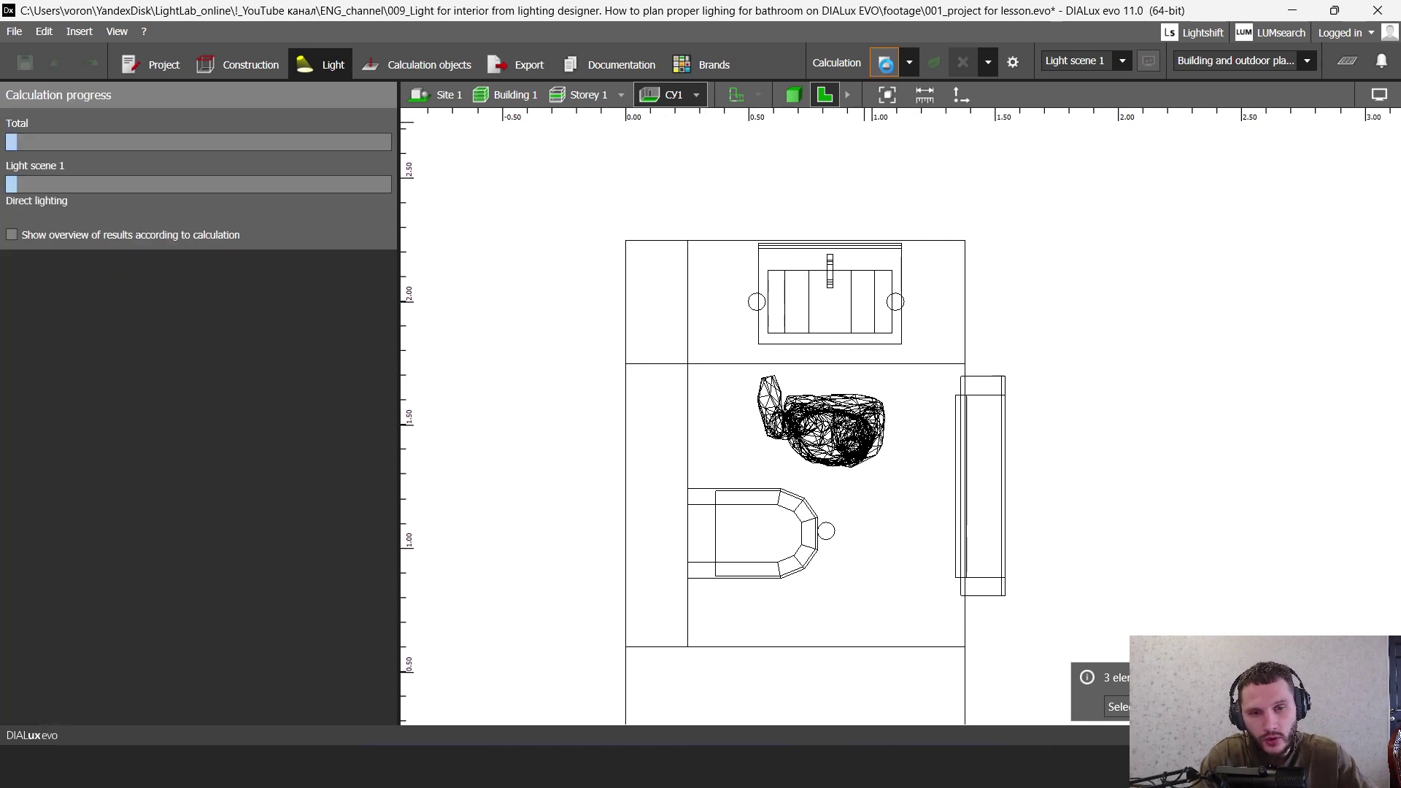
click(794, 94)
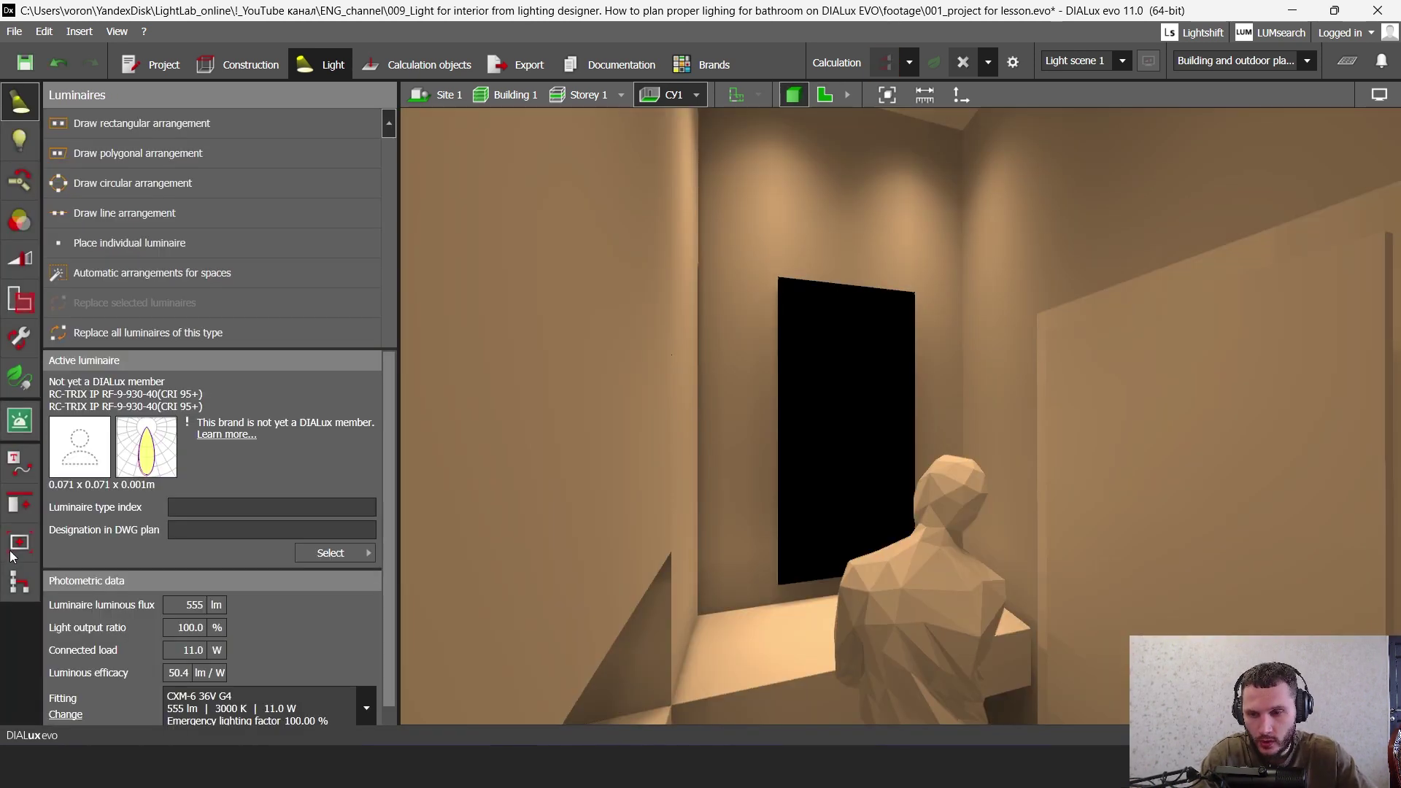
click(19, 542)
click(71, 425)
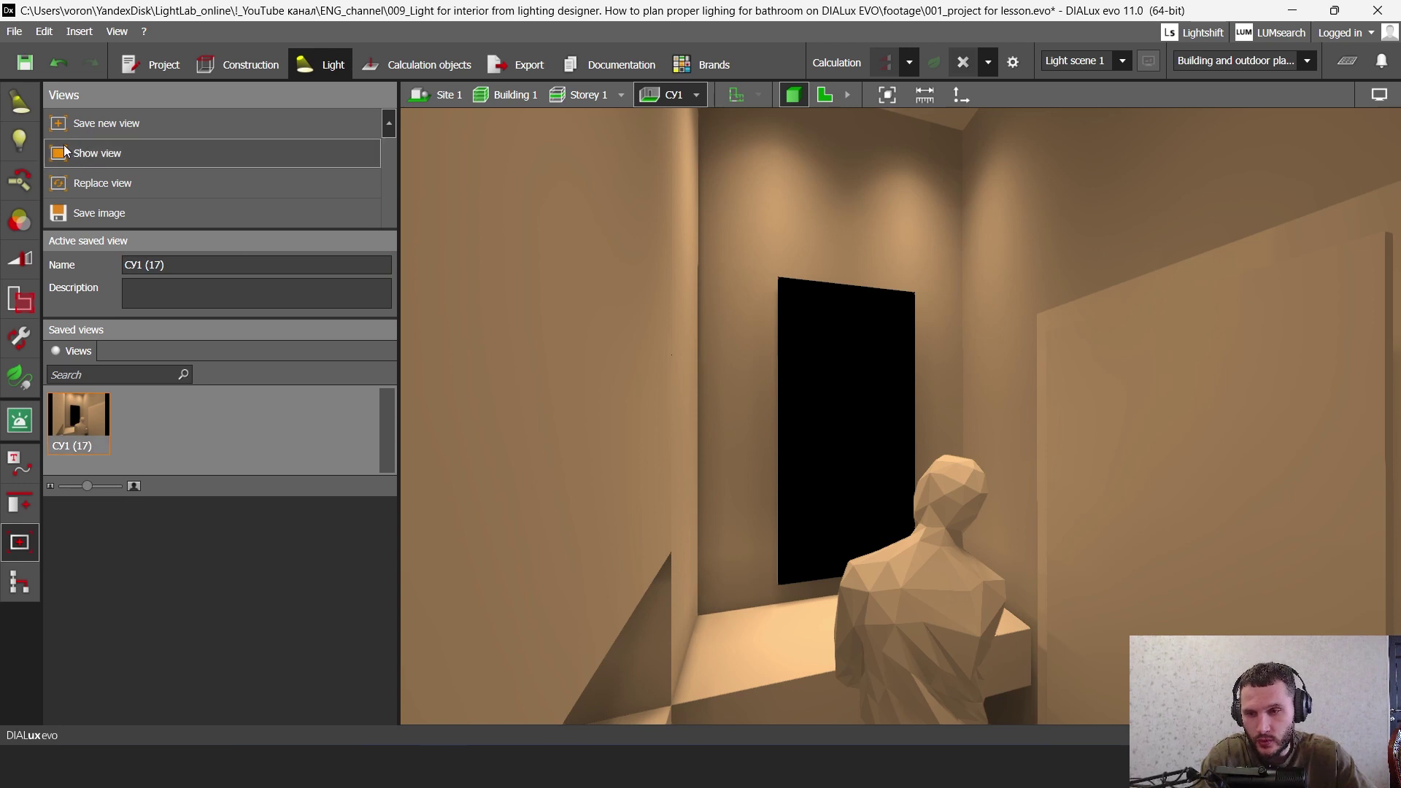
- Raytrace the saved view, compare it with the earlier raytraced image, and minimize both raytracing windows
click(527, 65)
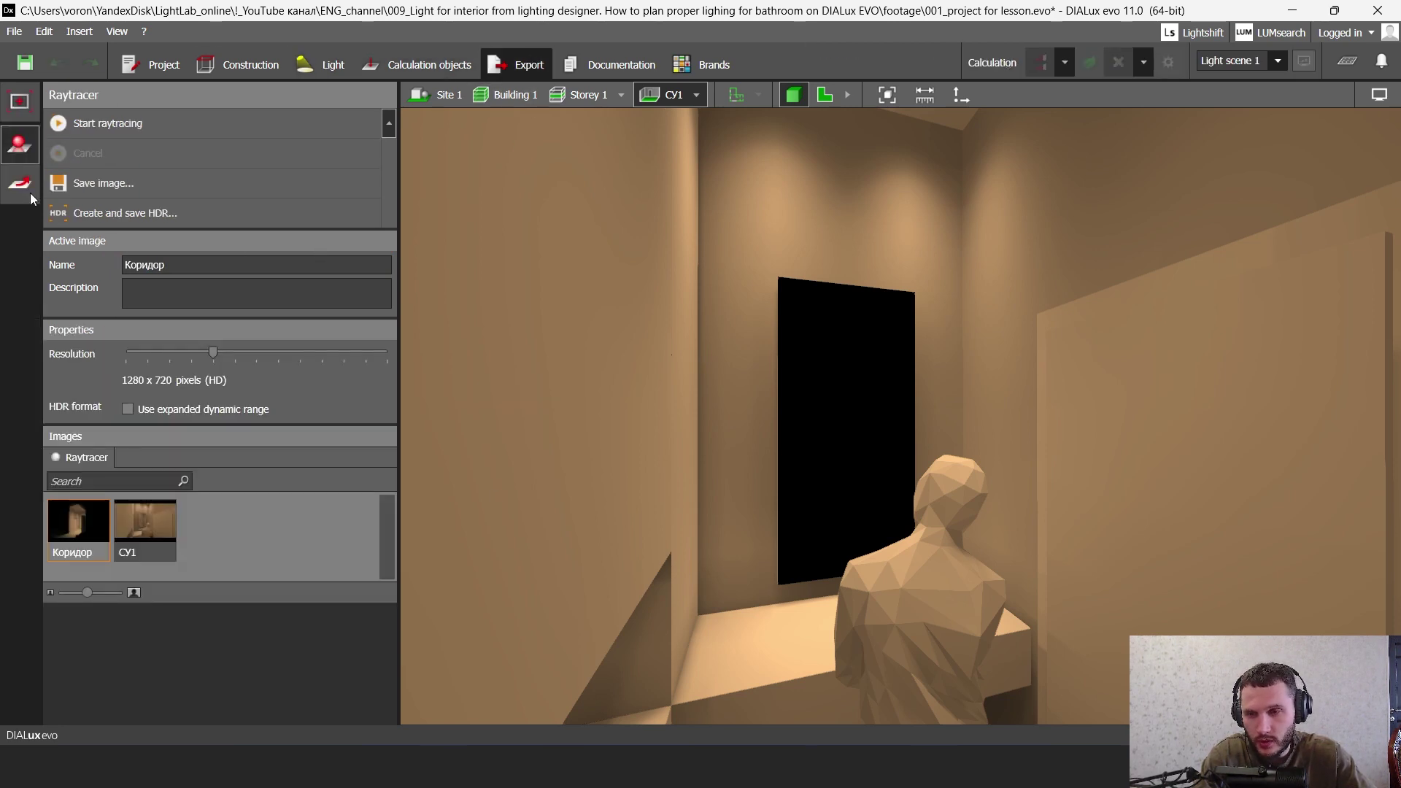
click(133, 124)
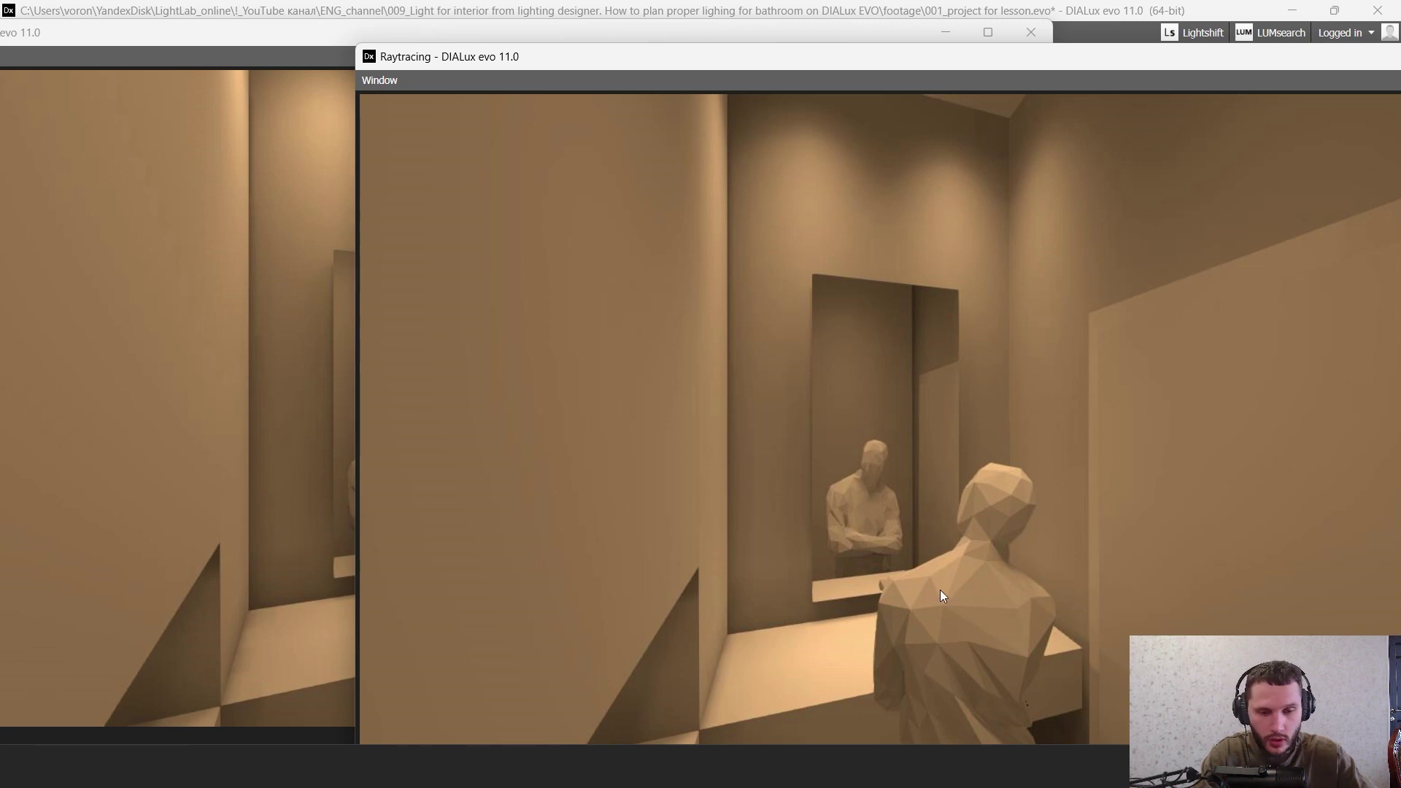
drag(600, 60, 414, 57)
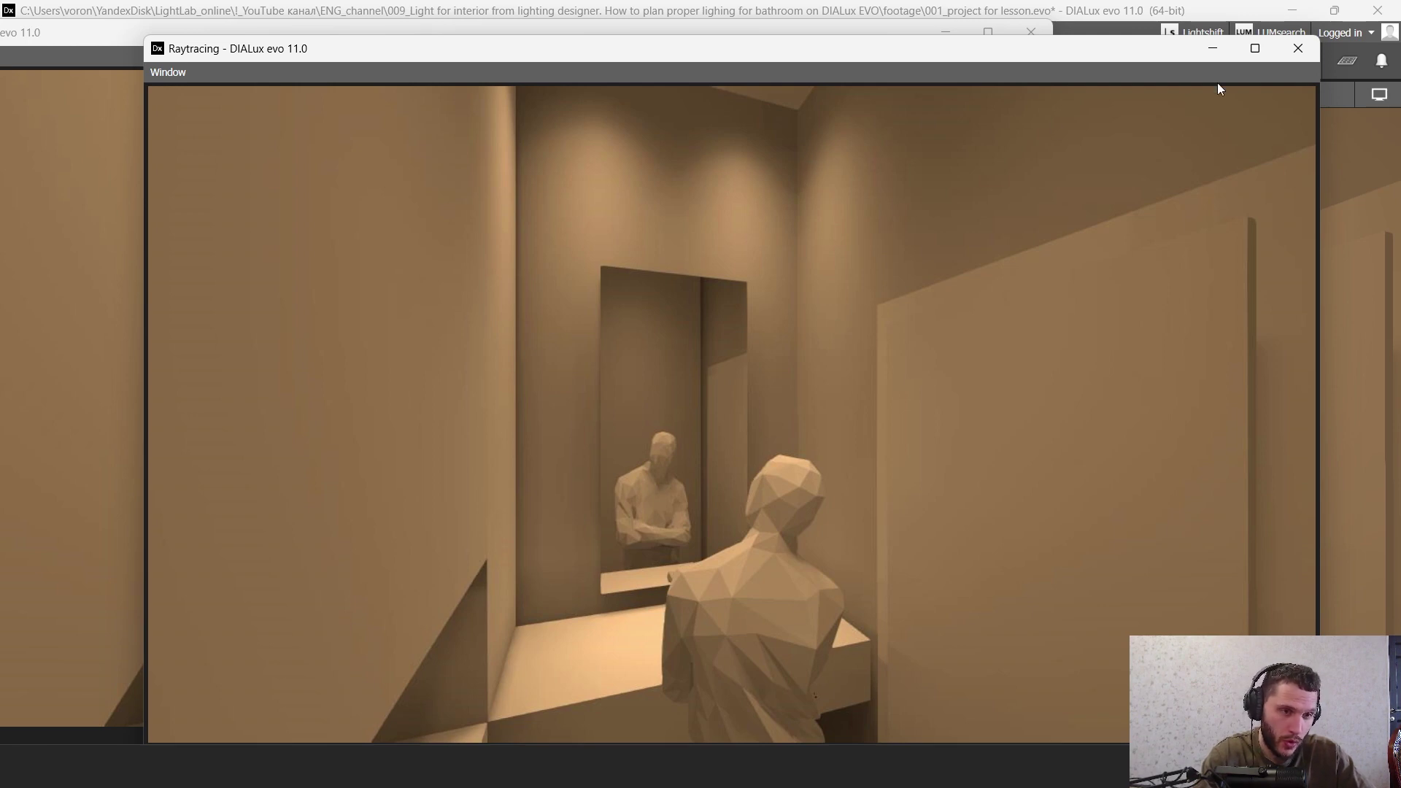
click(1213, 50)
click(945, 33)
- In plan, move the two washbasin luminaires closer together, 0.420 m from the wall and 0.320 m apart, agreeing to discard the results
right_drag(1046, 303, 925, 374)
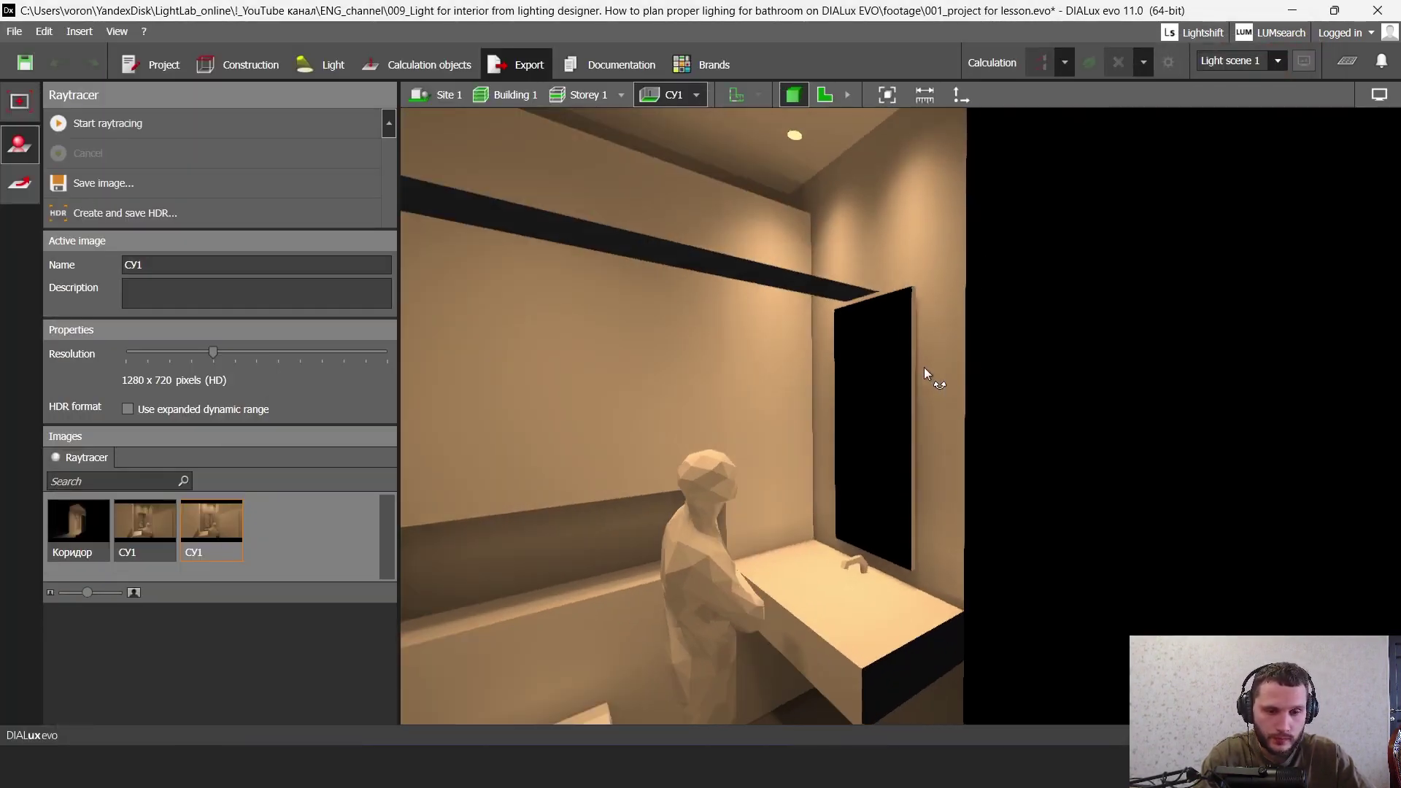
drag(925, 372, 931, 136)
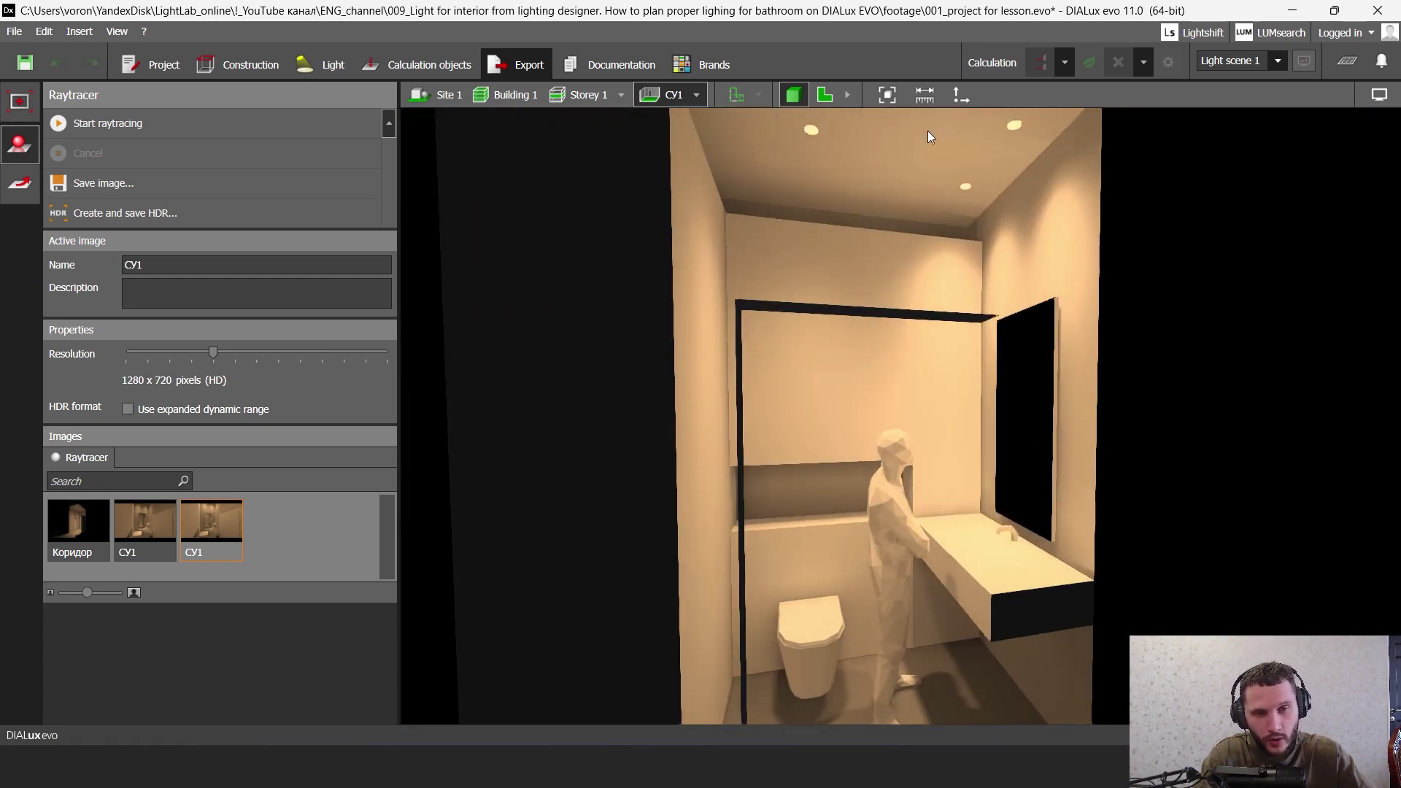
click(819, 98)
scroll(876, 295, down, 1)
scroll(770, 292, up, 3)
double_click(788, 316)
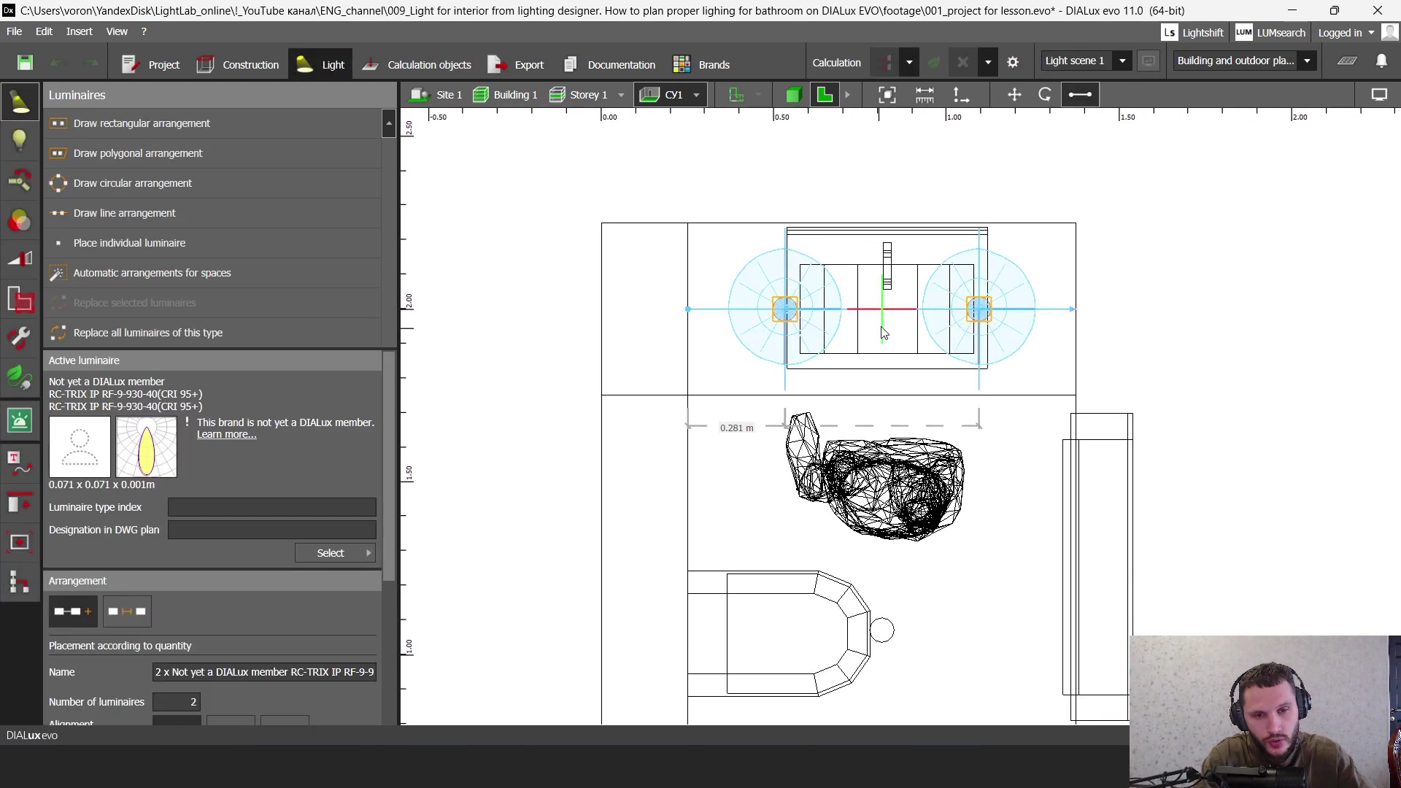
middle_drag(896, 307, 845, 343)
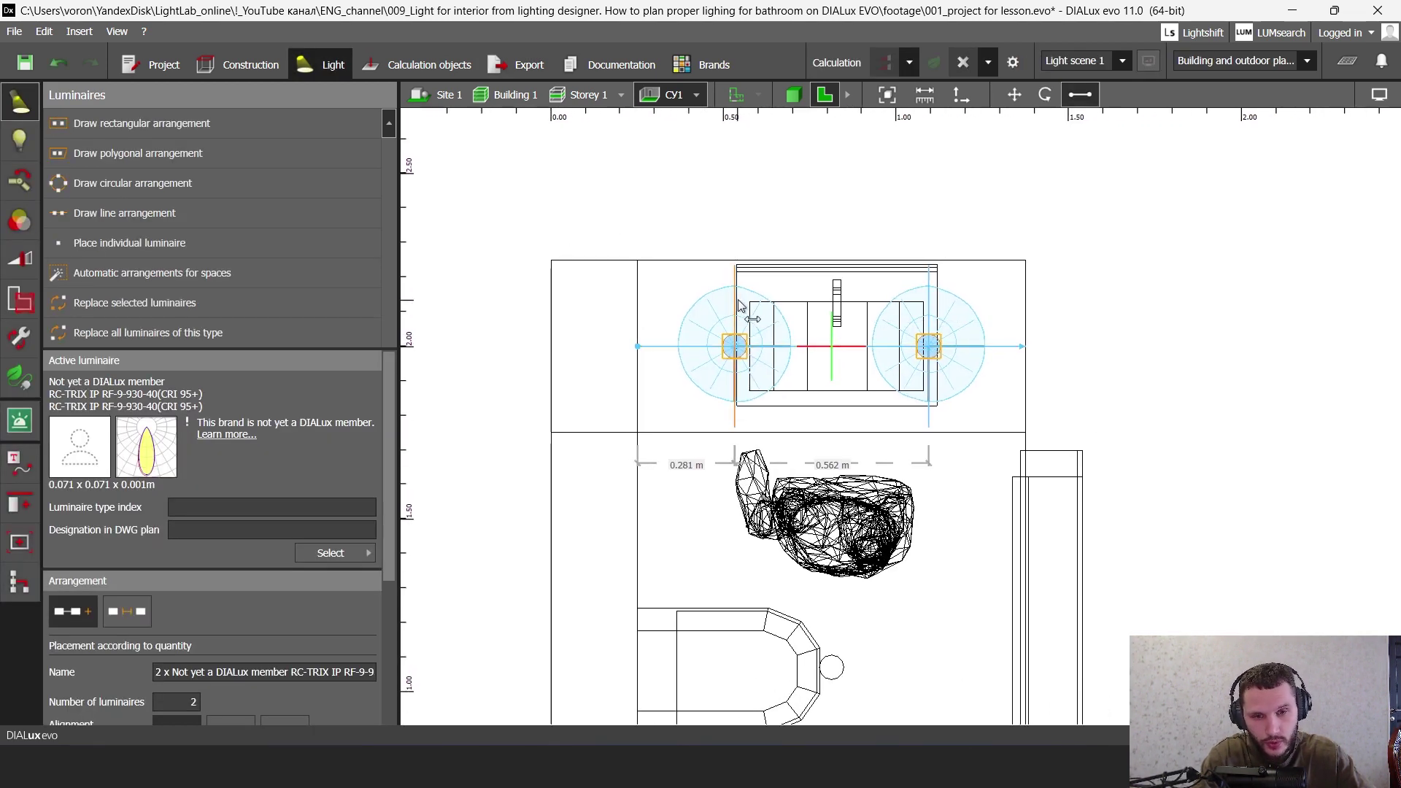
drag(736, 305, 783, 310)
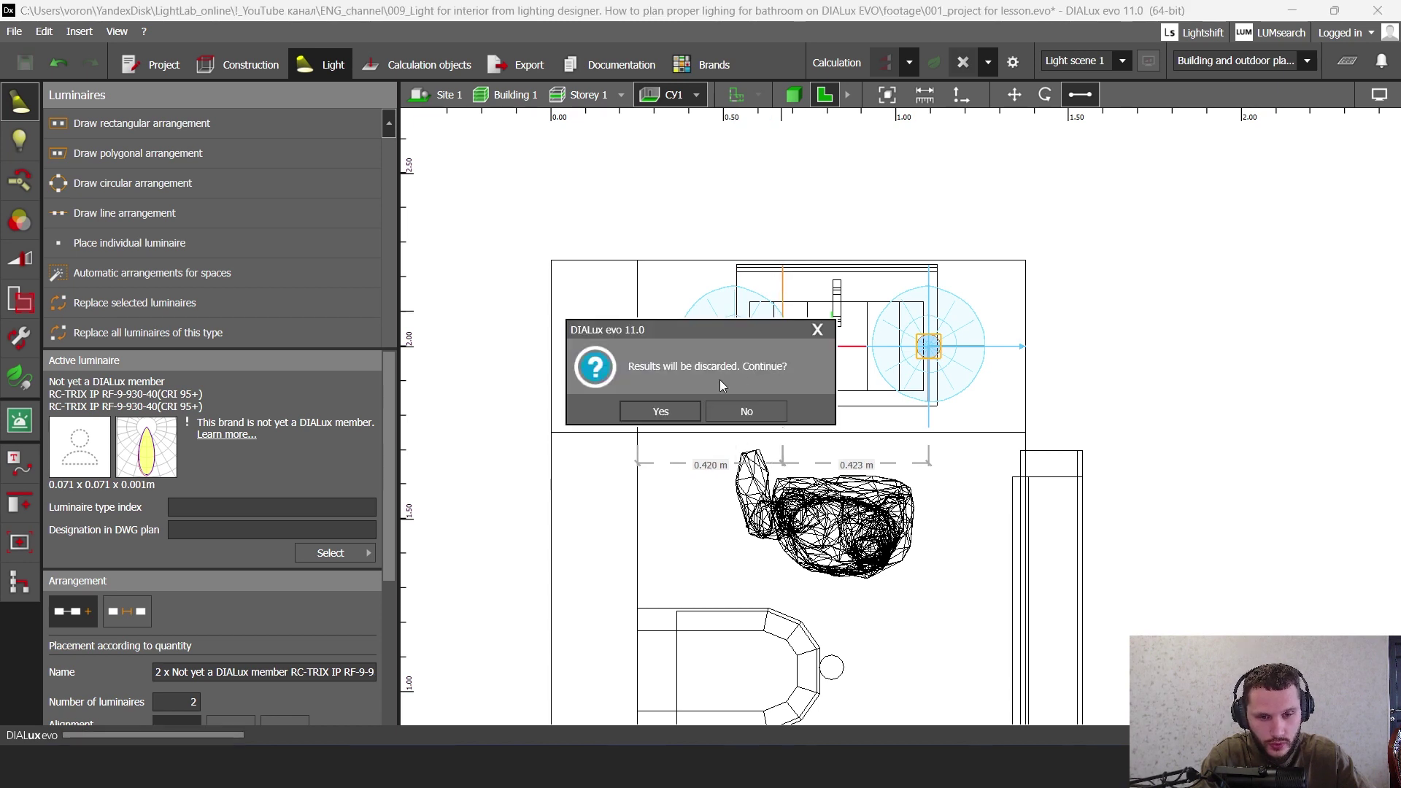
click(663, 412)
drag(927, 310, 887, 315)
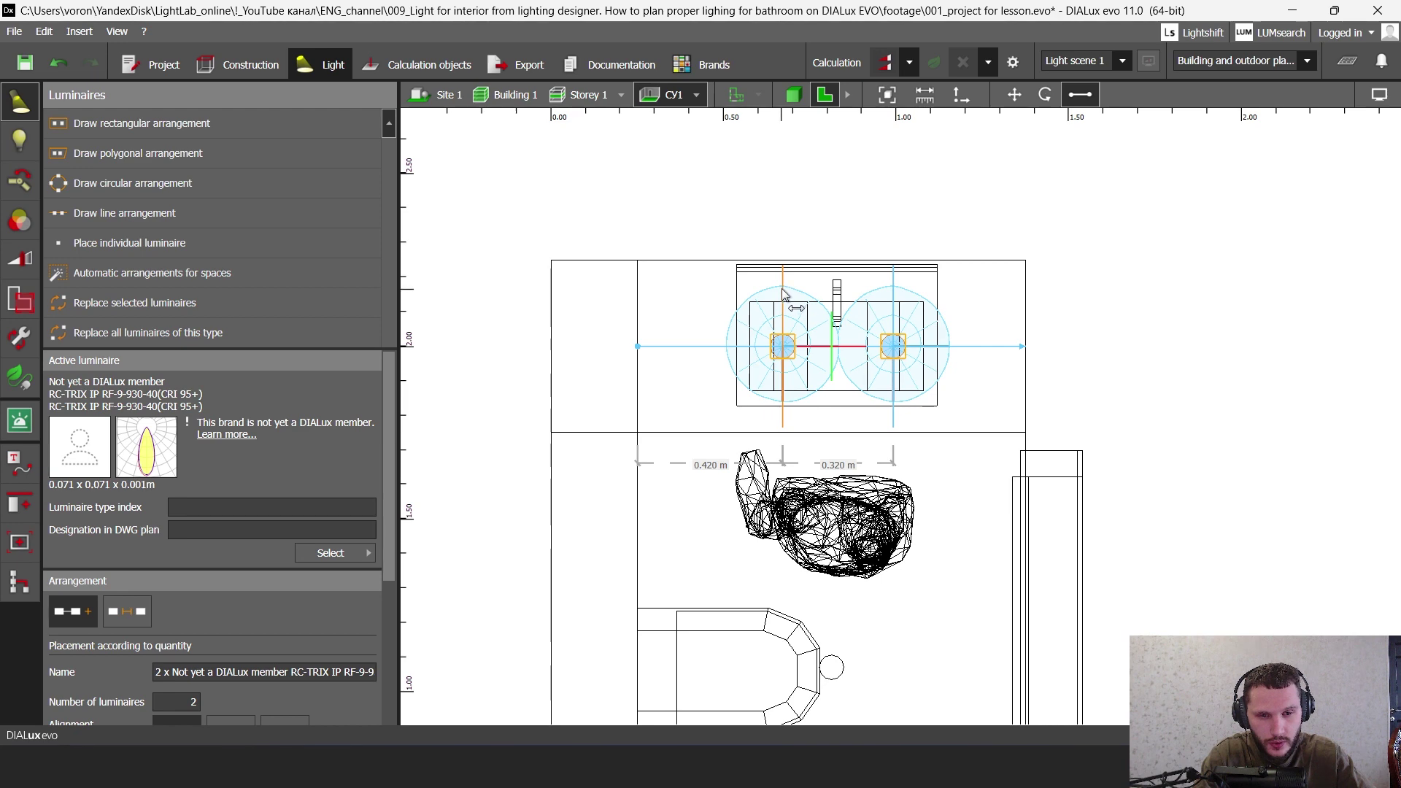
- Move the washbasin luminaire pair slightly away from the mirror wall, towards the standing figure
click(886, 62)
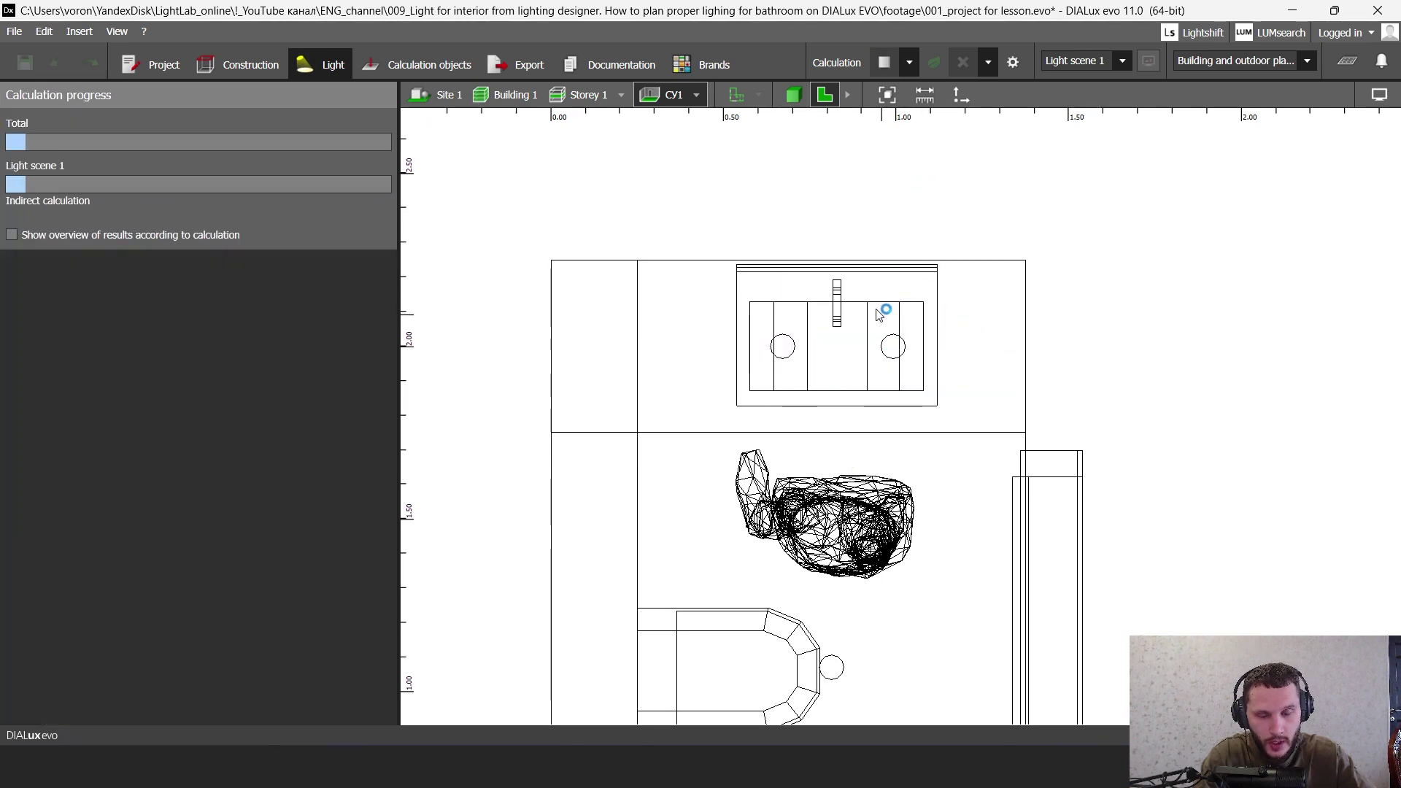
click(894, 352)
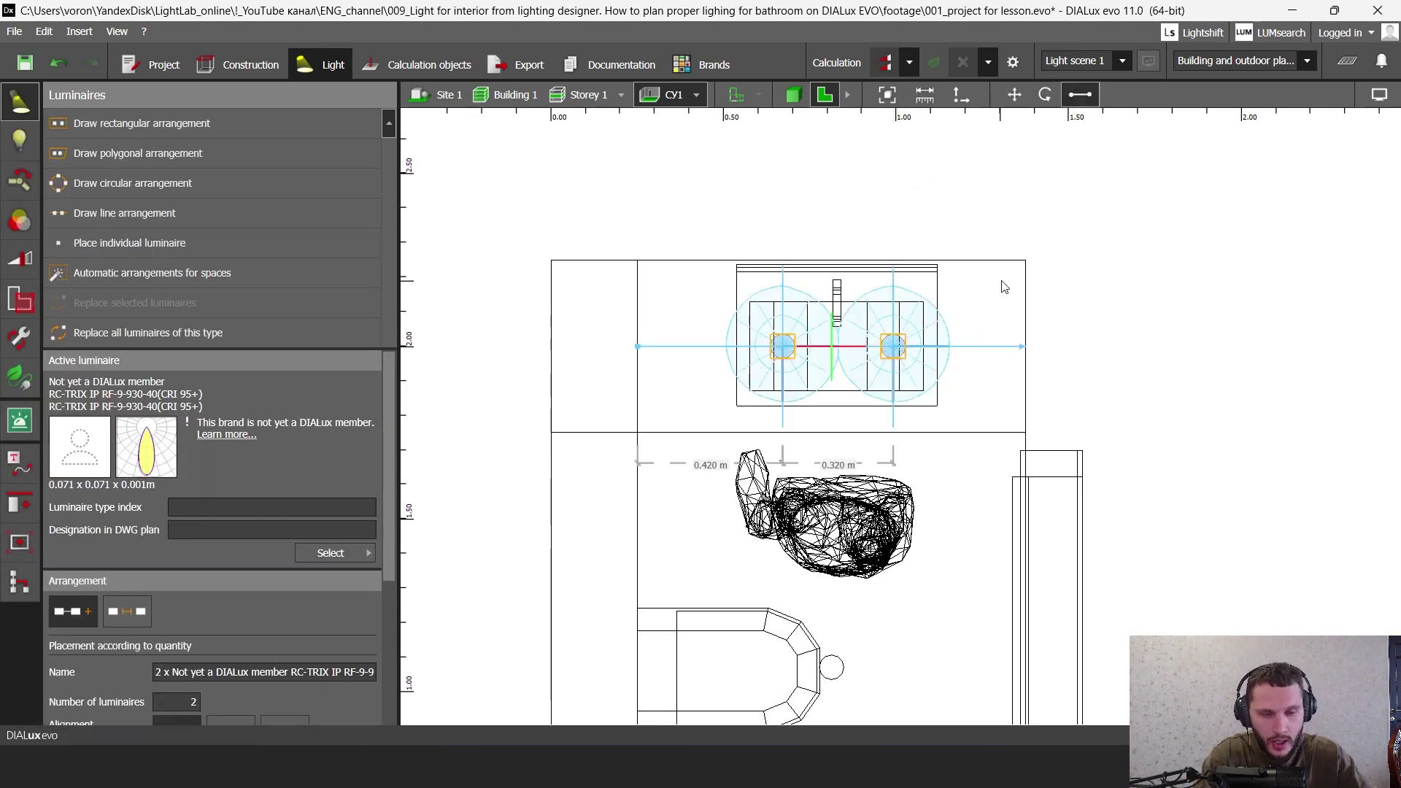
click(1015, 95)
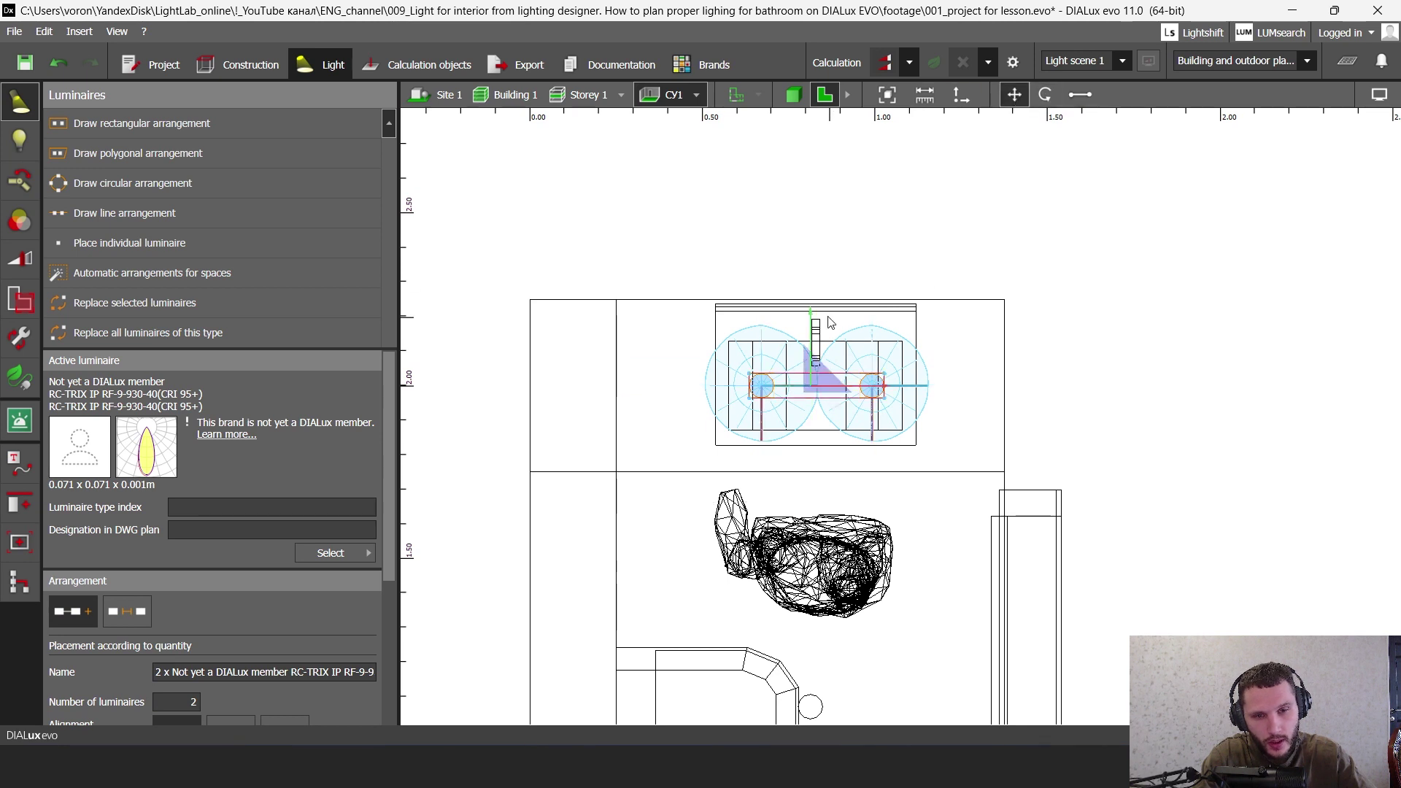
drag(811, 321, 814, 348)
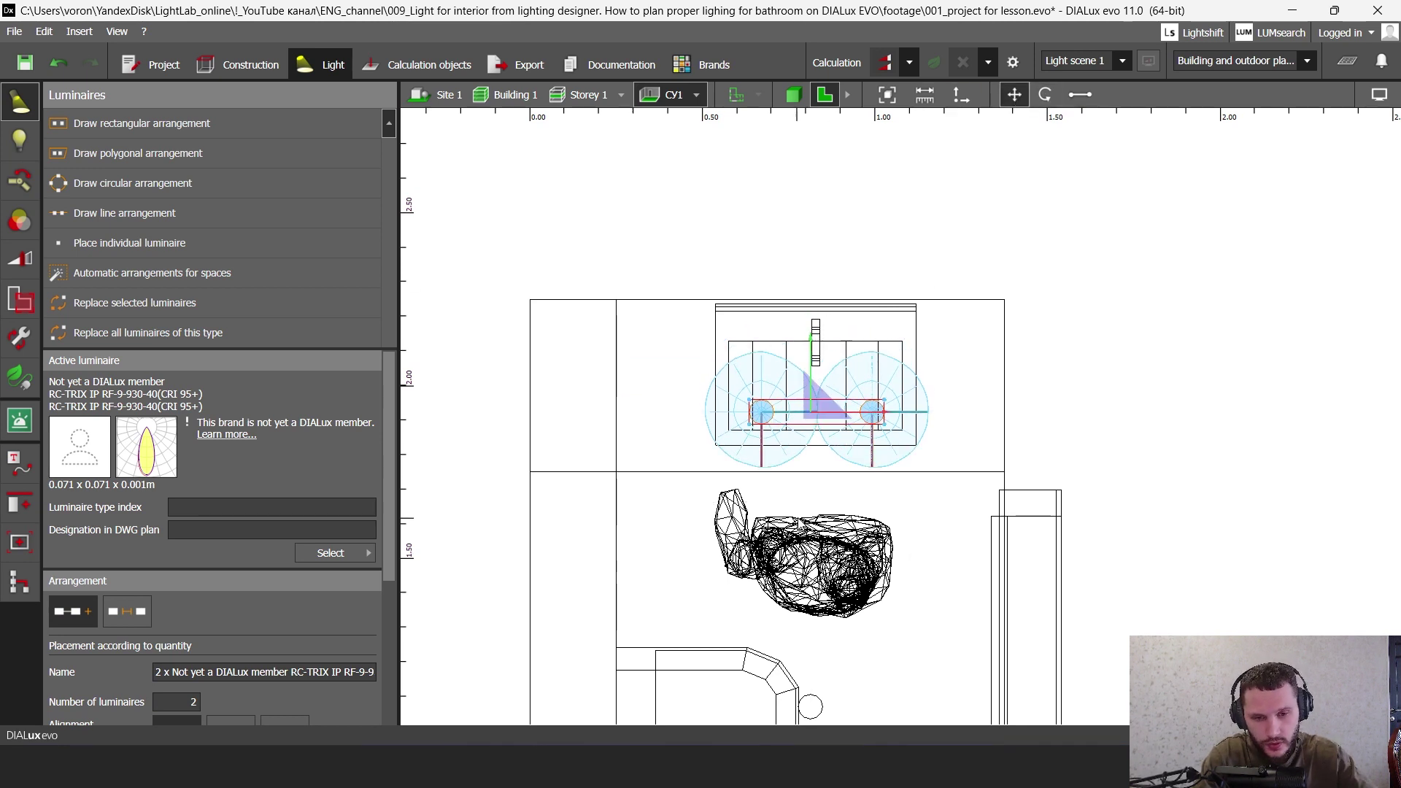
- Recalculate the lighting in 3D and inspect the light on the wall above the mirror
click(794, 95)
click(883, 63)
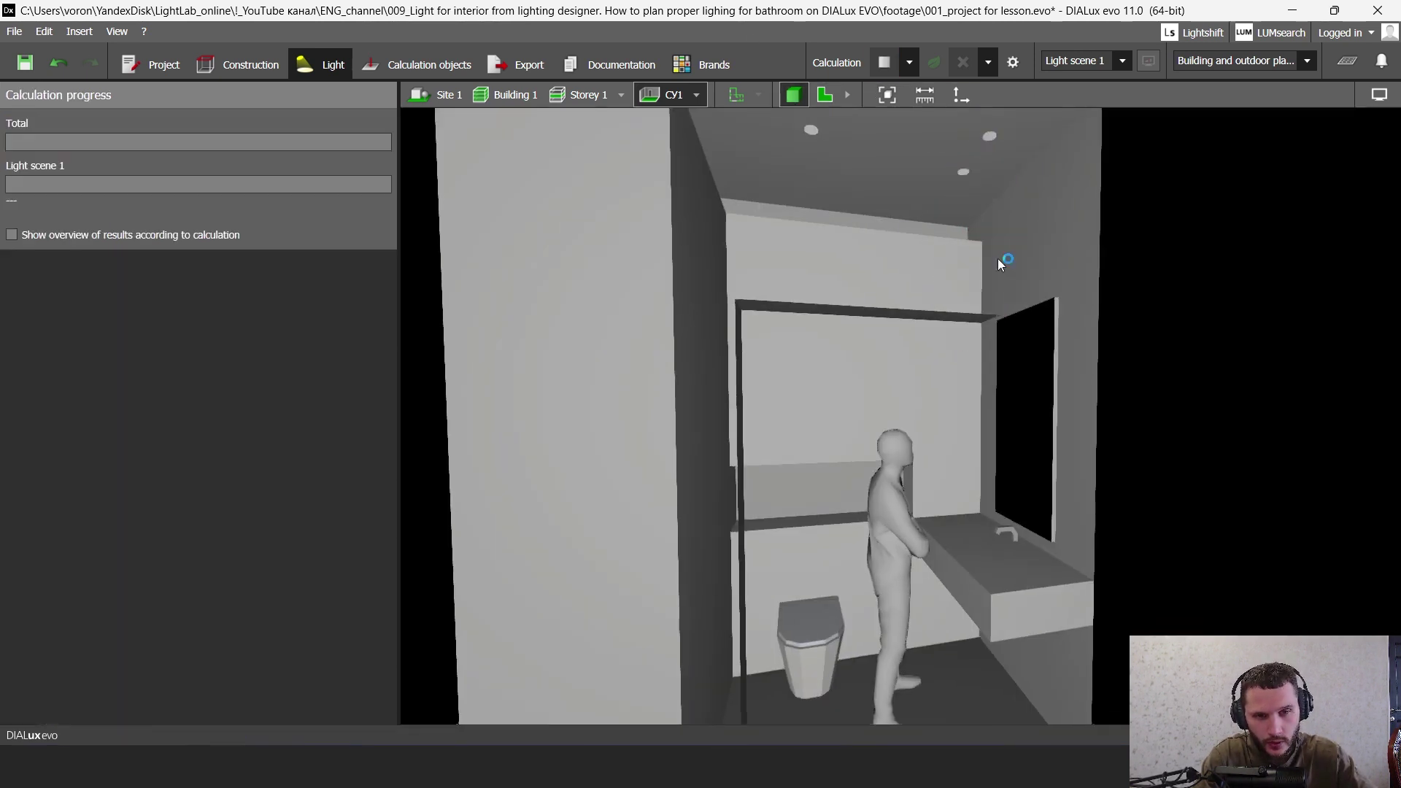
right_drag(900, 277, 891, 252)
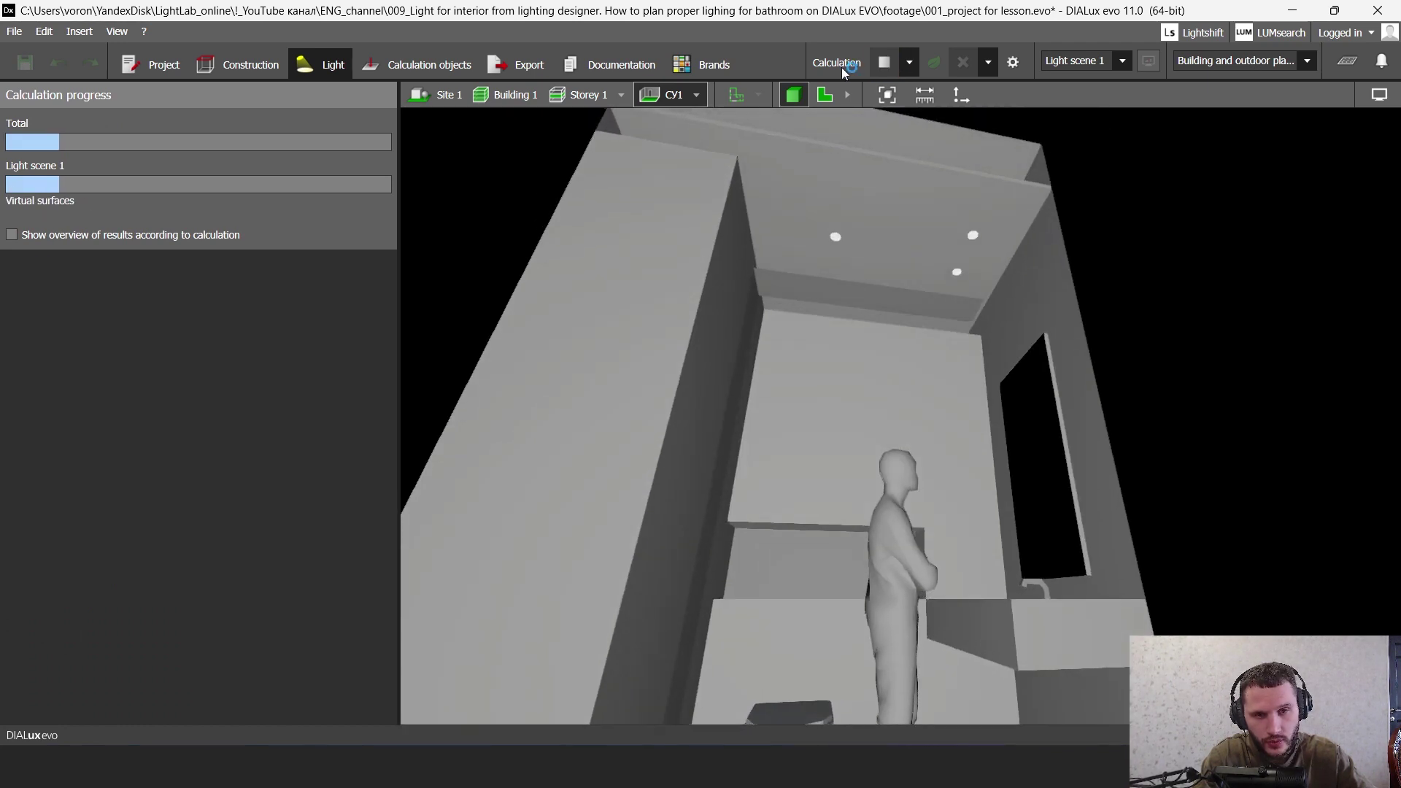
middle_drag(900, 253, 889, 357)
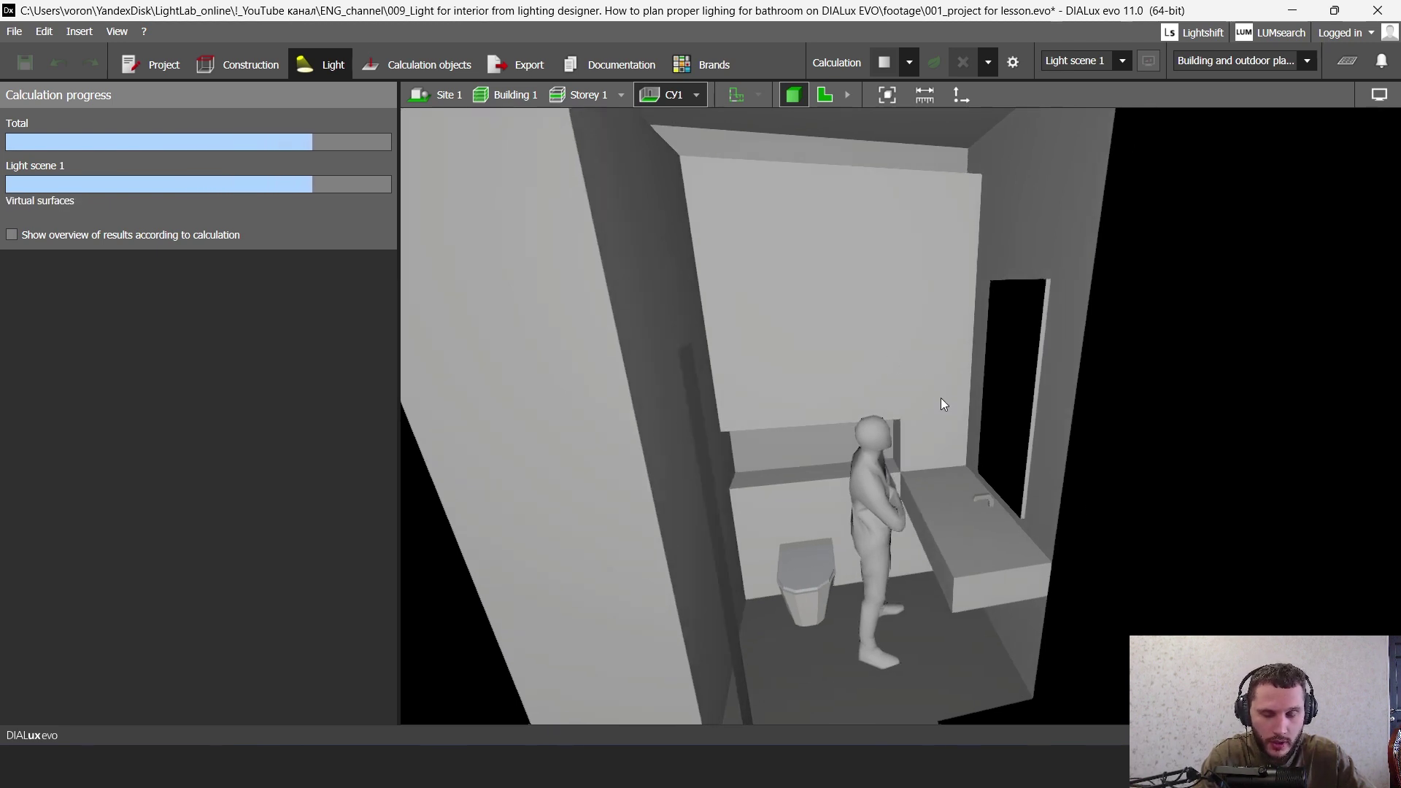
middle_drag(940, 397, 921, 352)
right_drag(922, 351, 777, 338)
scroll(769, 361, up, 5)
scroll(847, 355, up, 1)
middle_drag(847, 355, 857, 319)
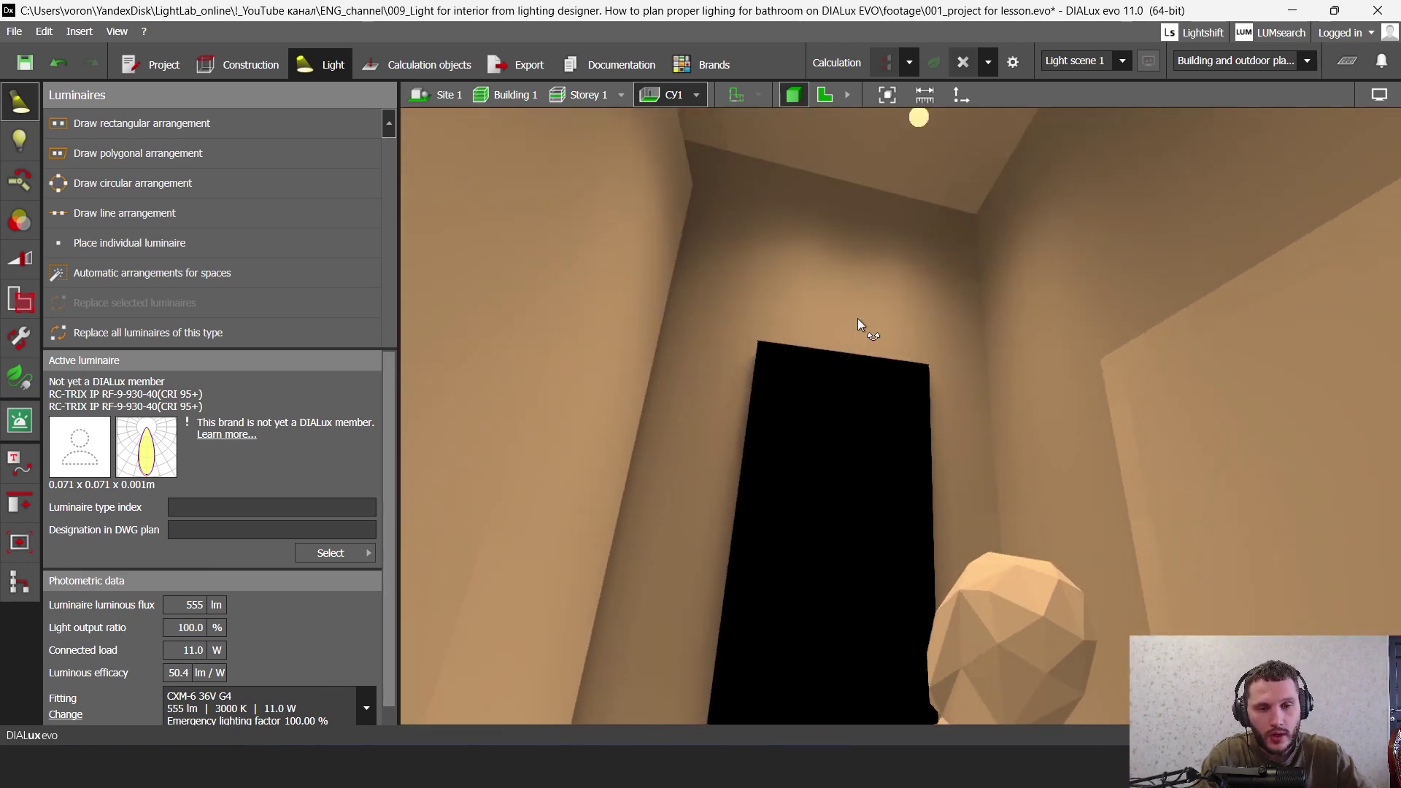
- Restore the saved view СУ1 (17), raytrace it with the moved luminaires, review the image, and close its window
click(20, 545)
click(84, 422)
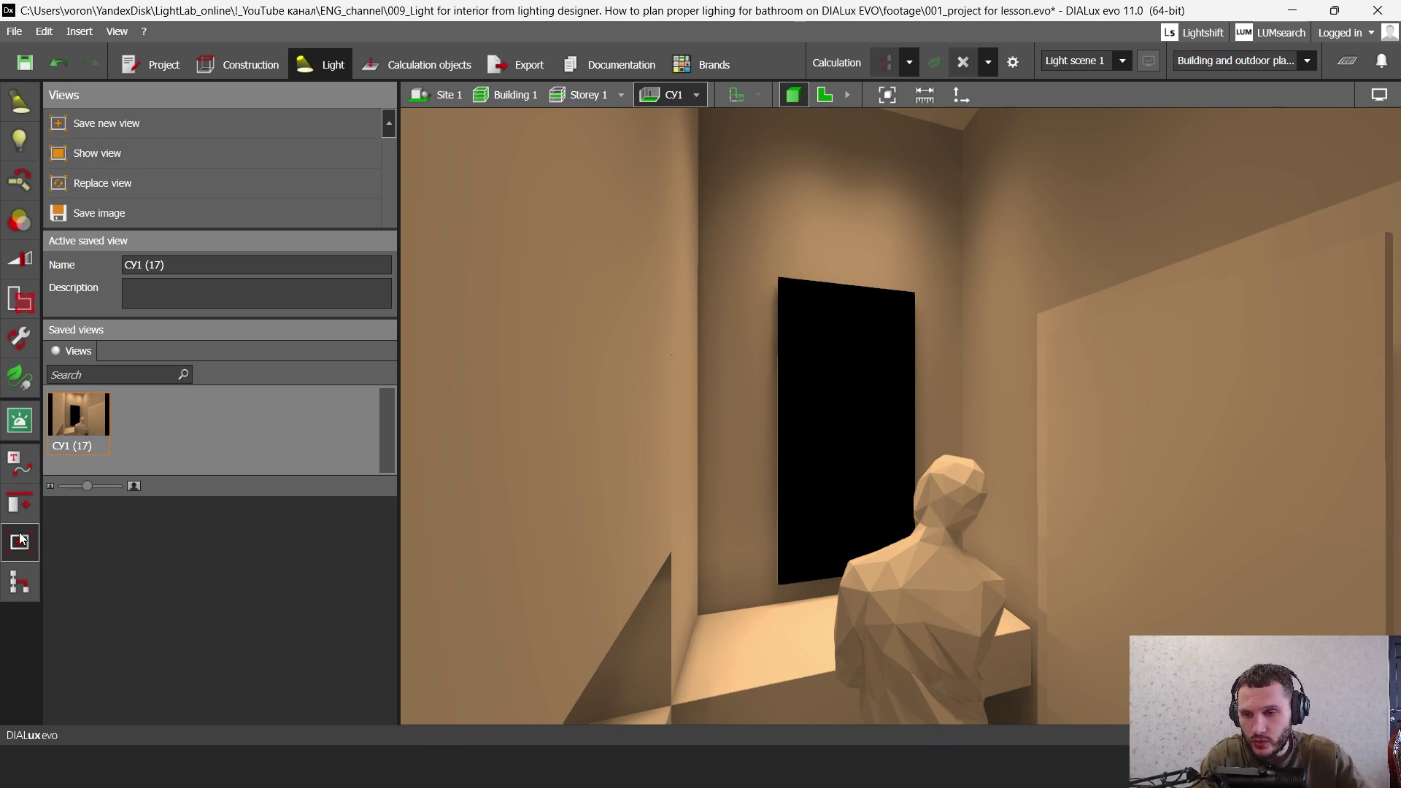
click(500, 66)
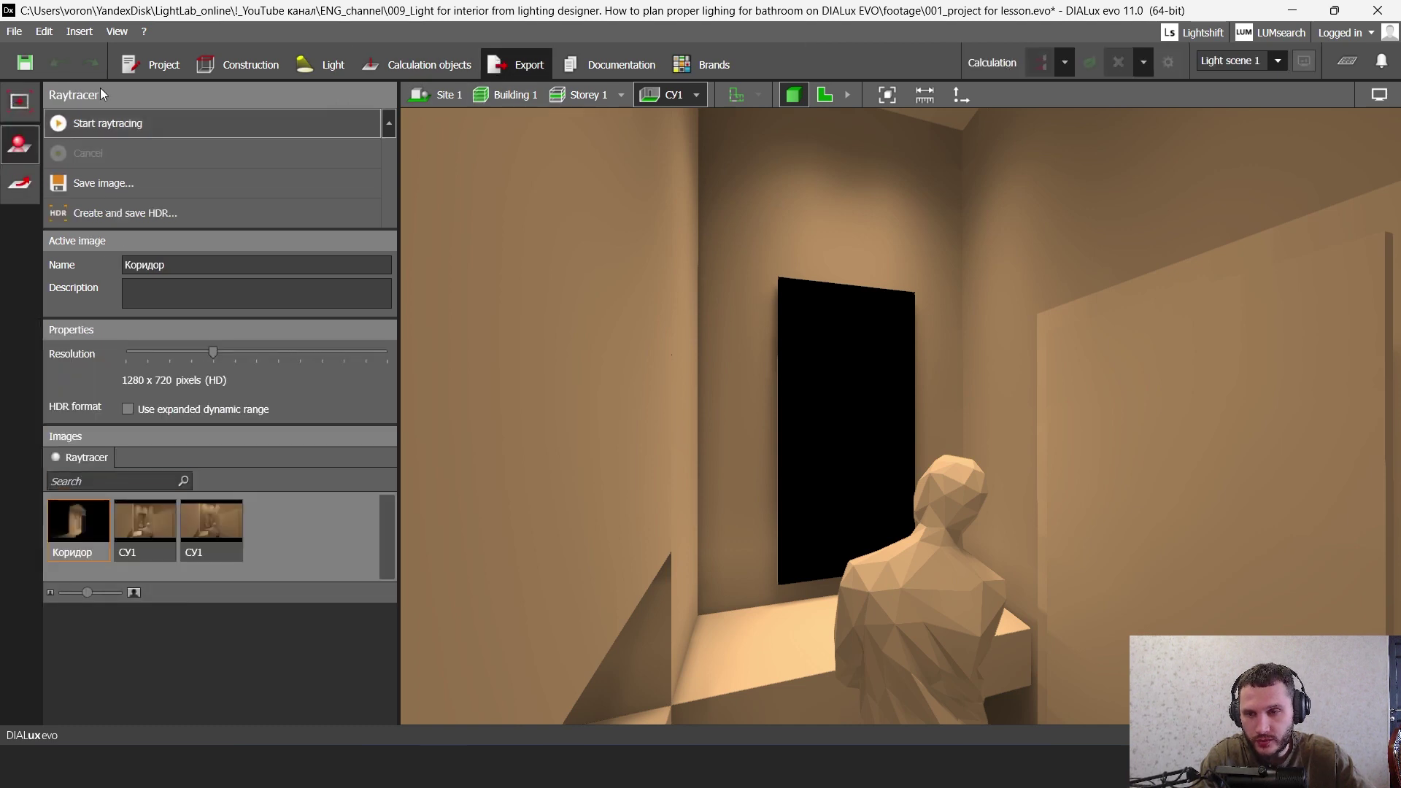
click(124, 124)
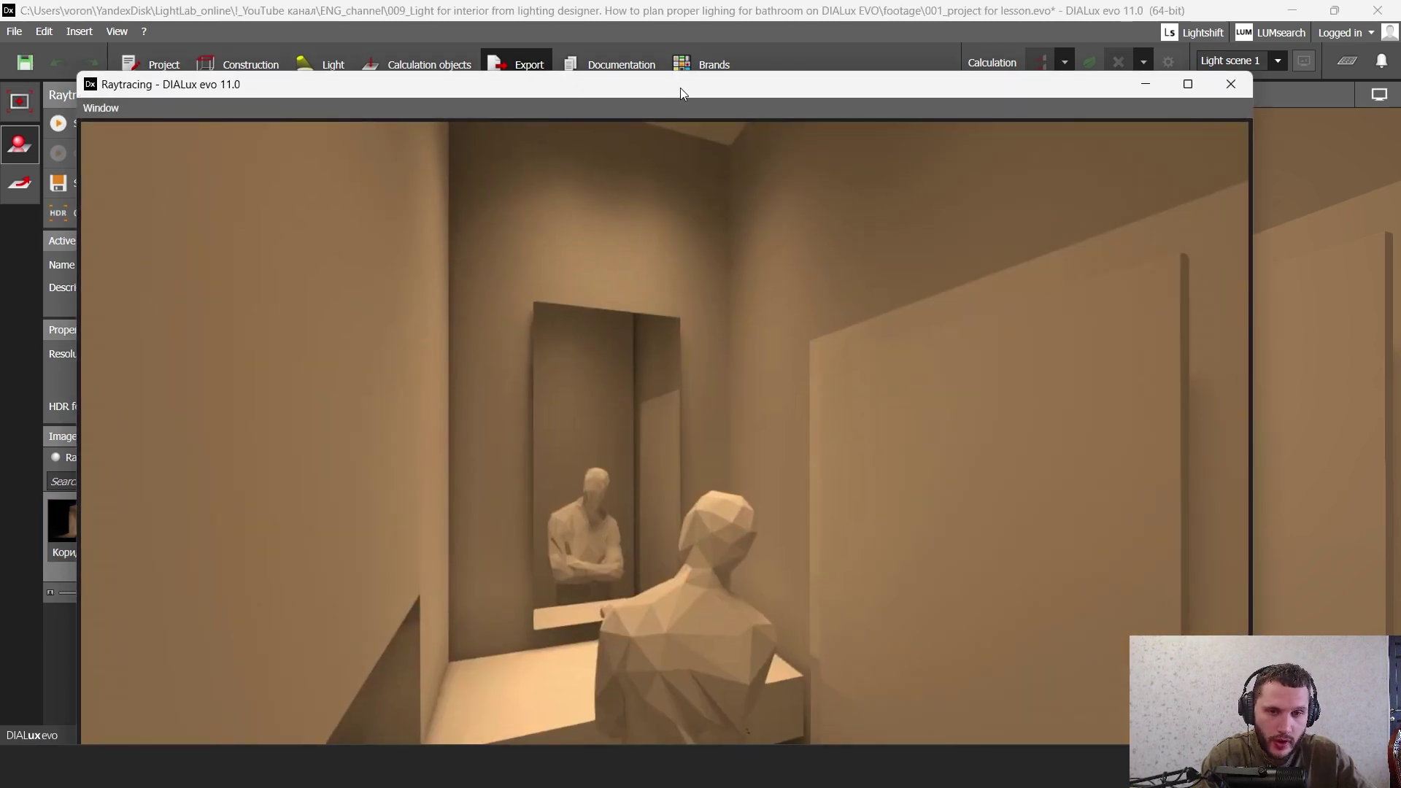
drag(680, 88, 830, 71)
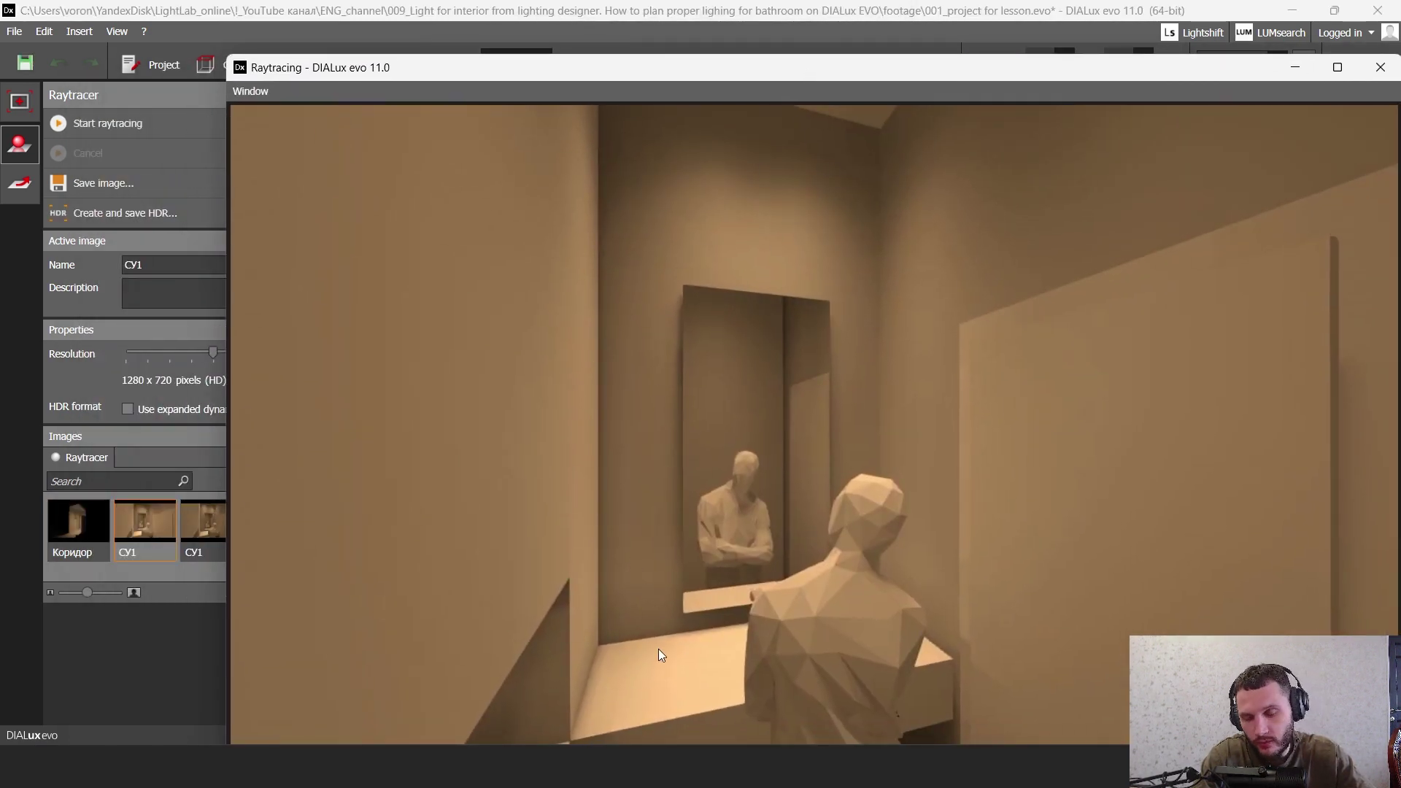
drag(657, 67, 504, 55)
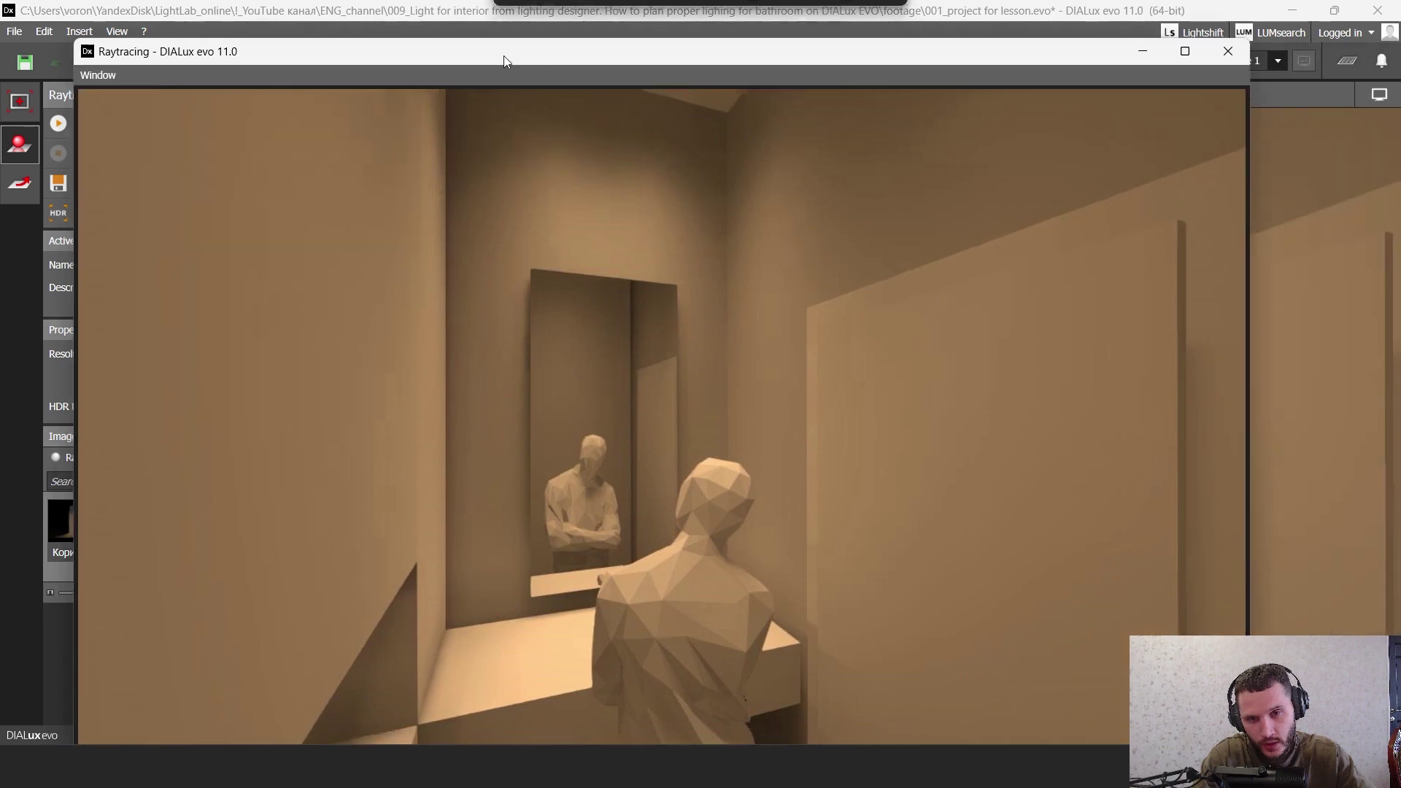
click(1223, 60)
- Display the СУ1 room in false colours with smooth colour transitions and set the scale's upper limit to 200 lx
click(1379, 95)
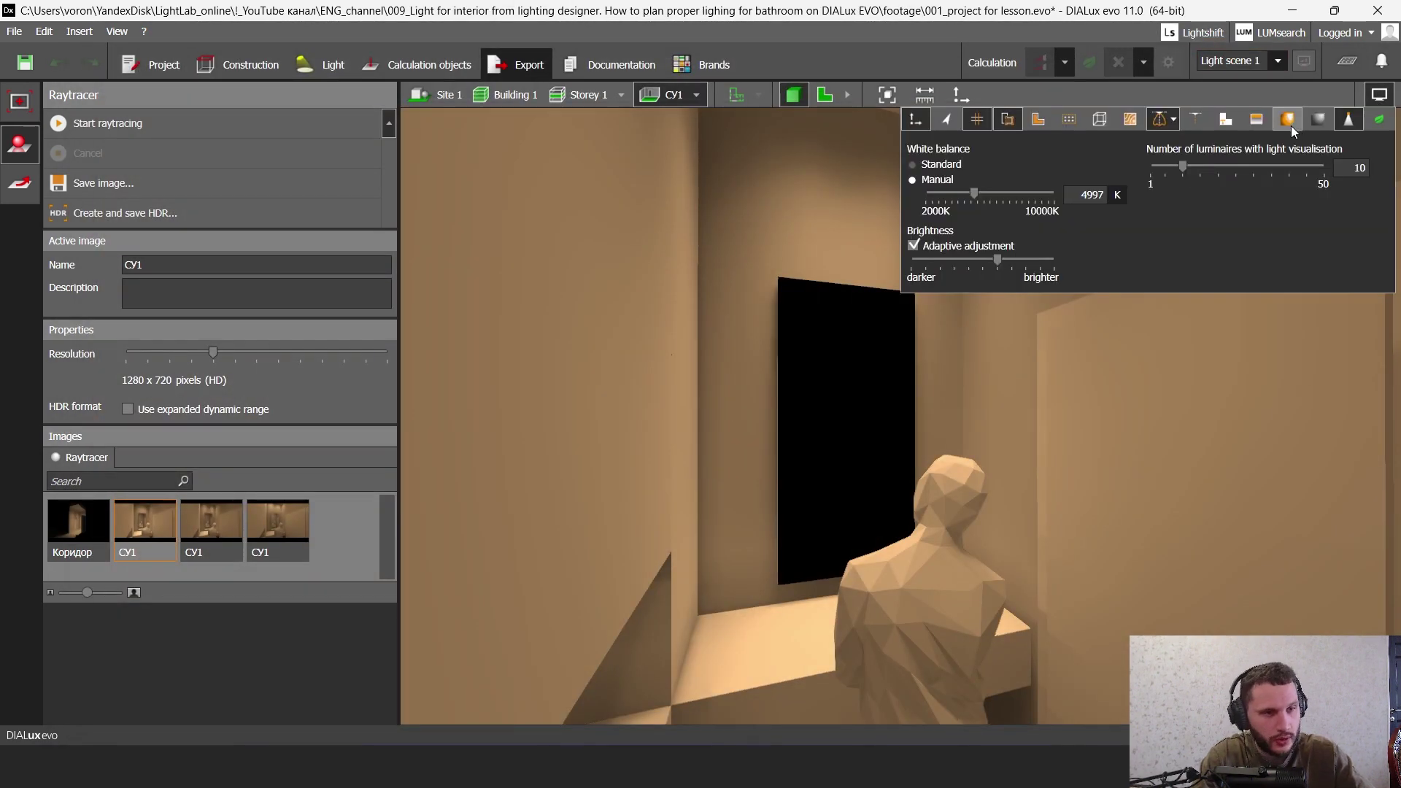
click(1291, 120)
click(1078, 400)
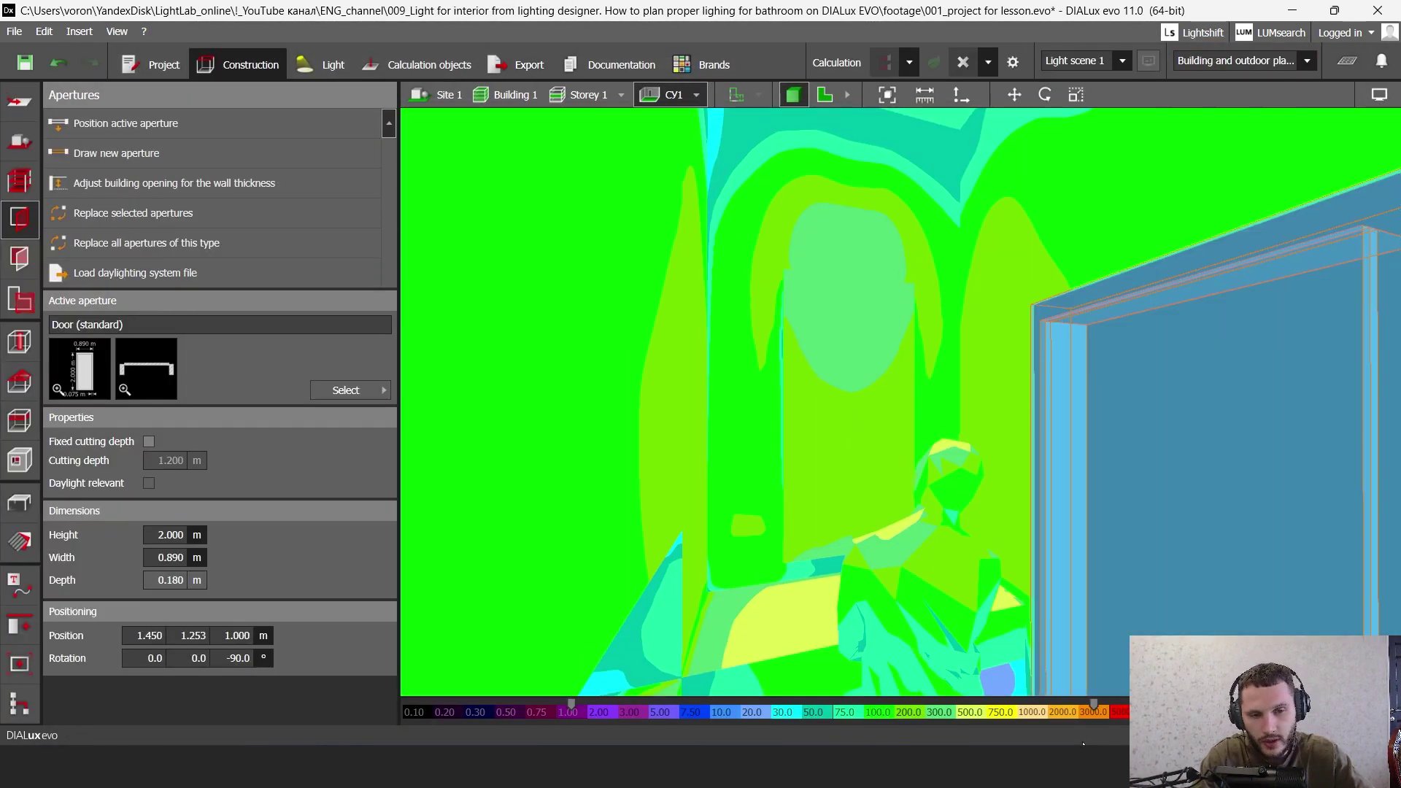
click(1110, 712)
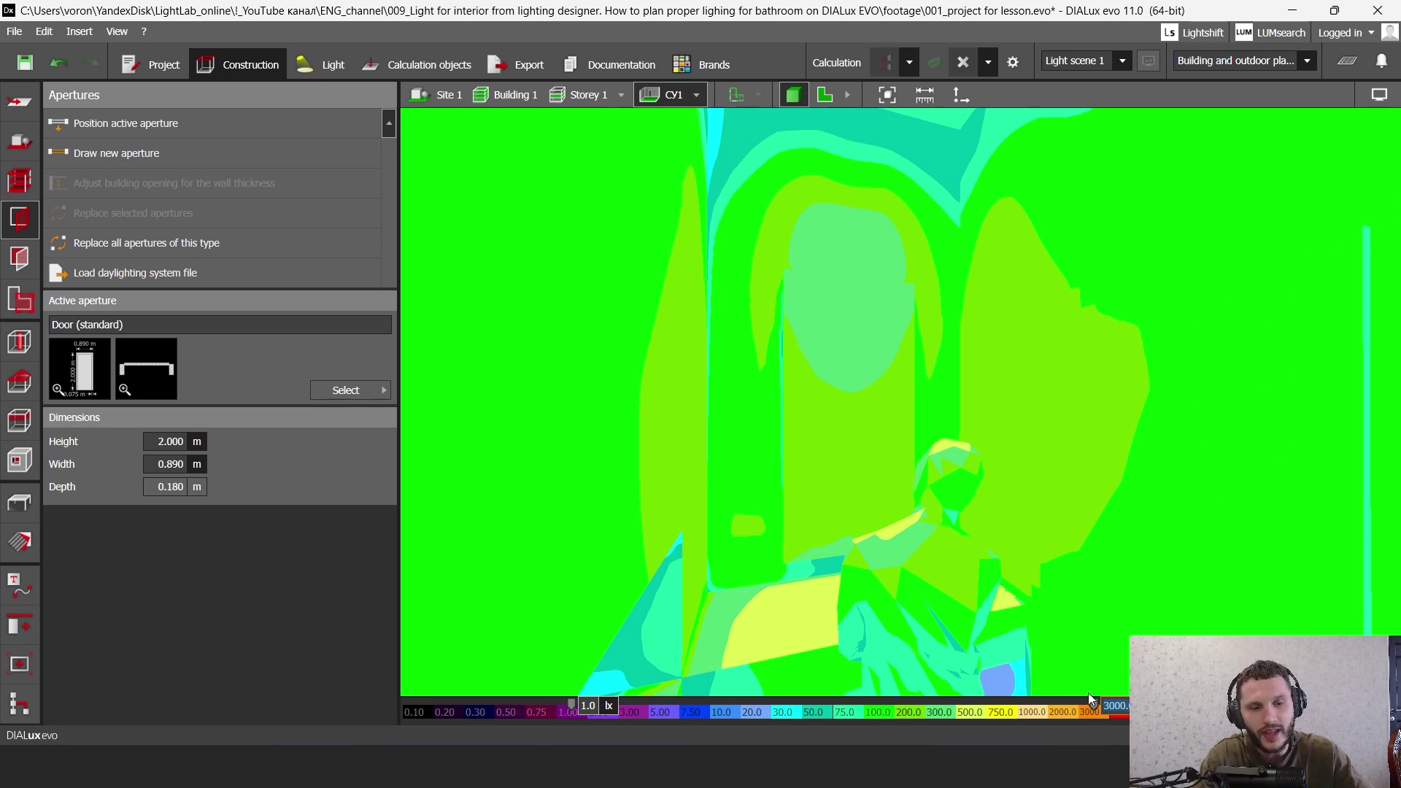
drag(1094, 702, 1123, 708)
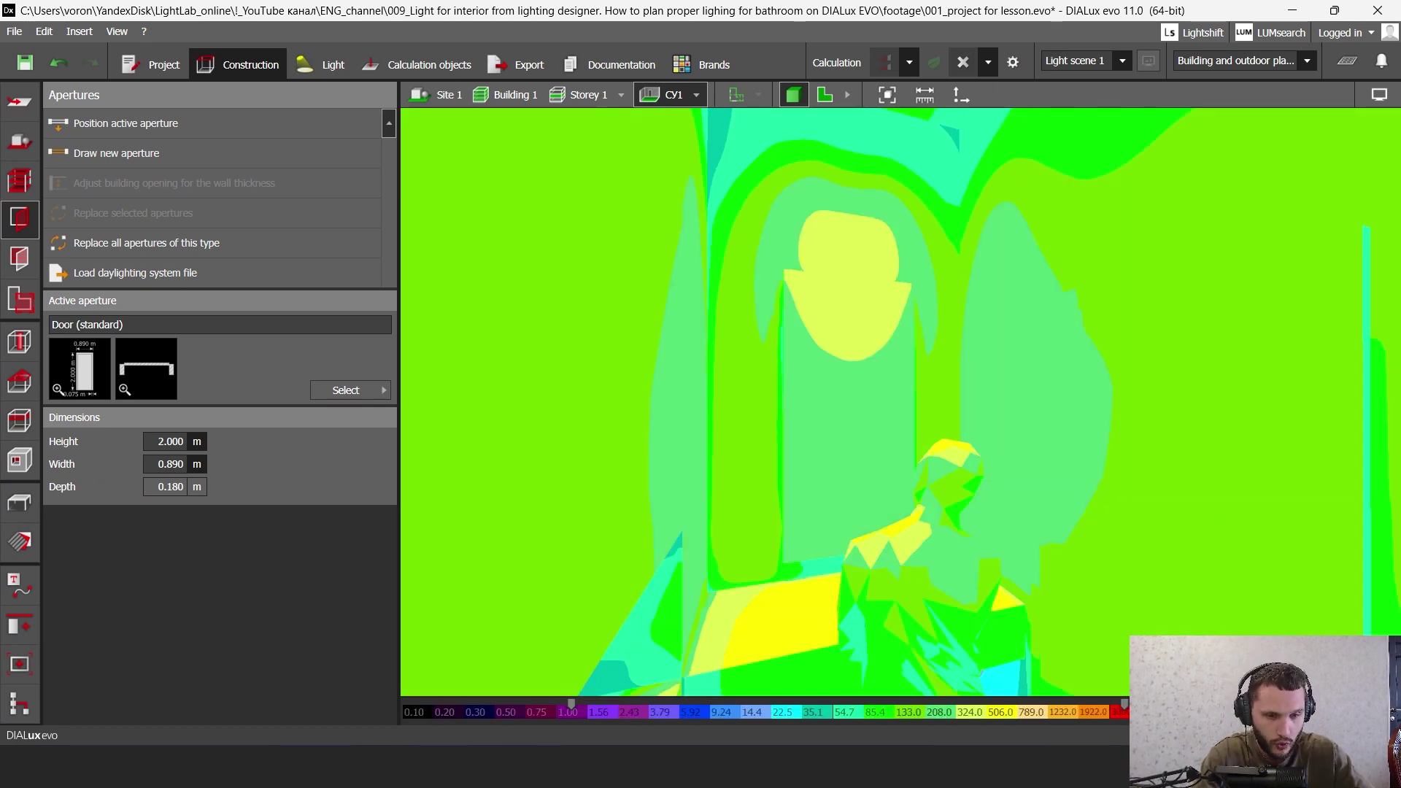
click(1175, 712)
right_drag(1146, 530, 1088, 642)
mouse_move(571, 704)
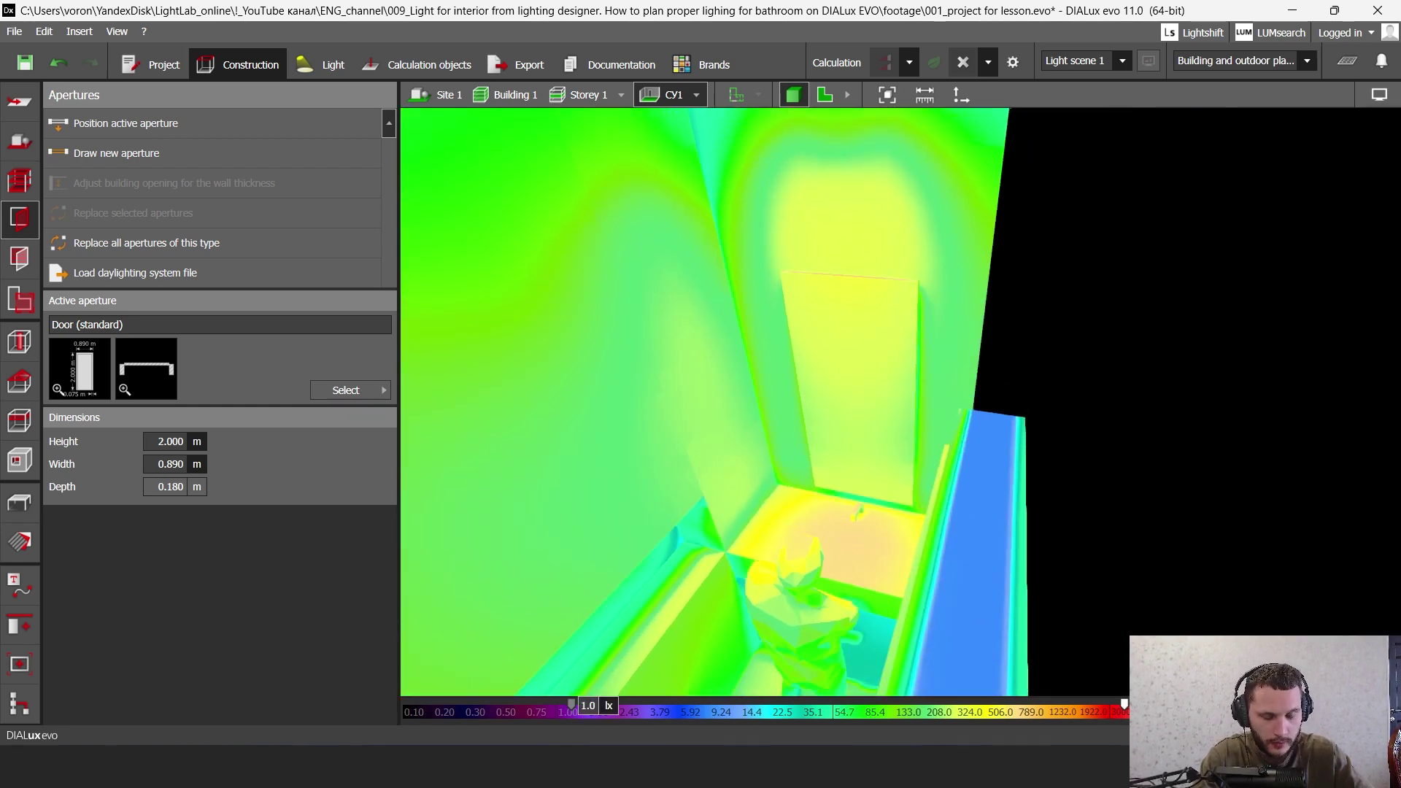
key(Return)
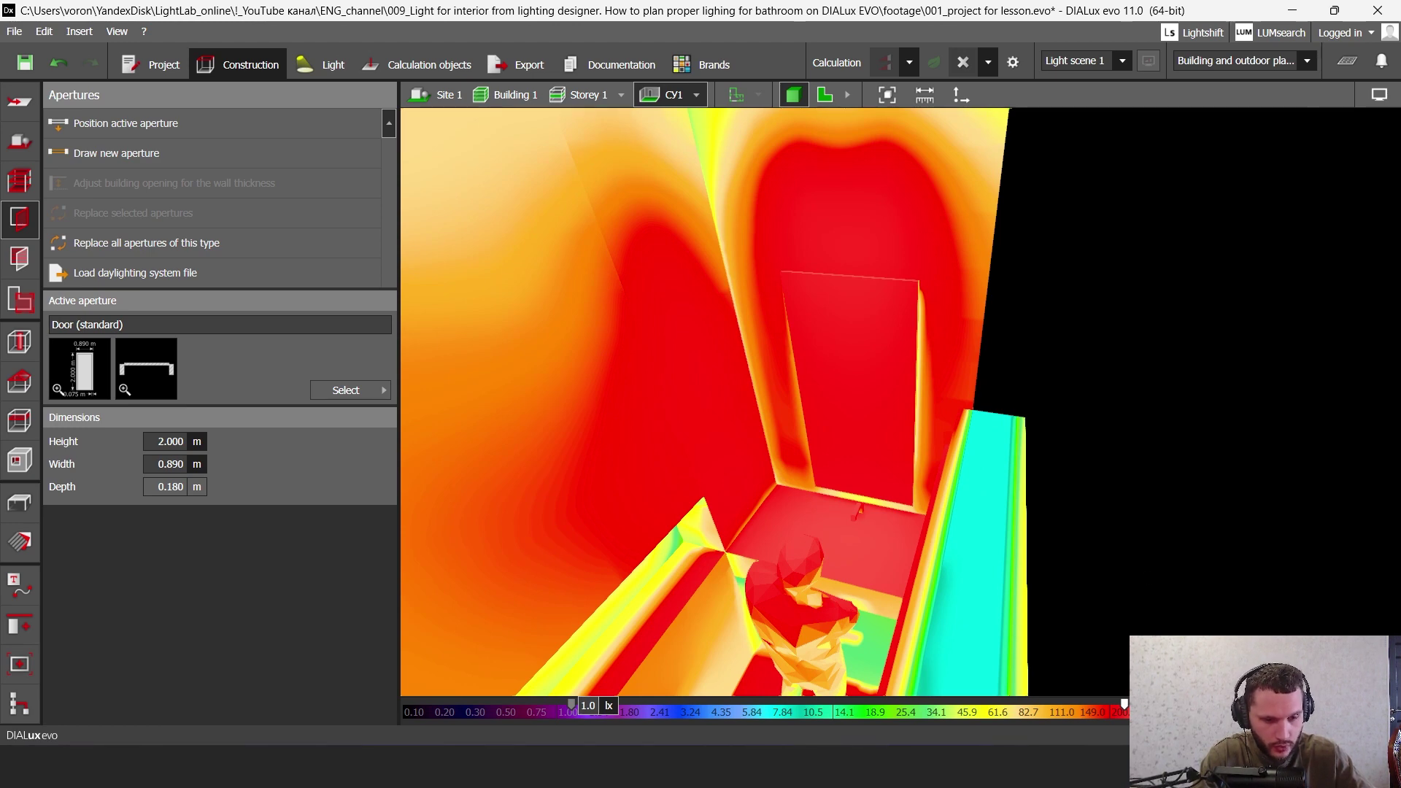
- Inspect the light distribution on the washbasin, the standing figure and the mirror wall from above in 3D
drag(1119, 612, 889, 482)
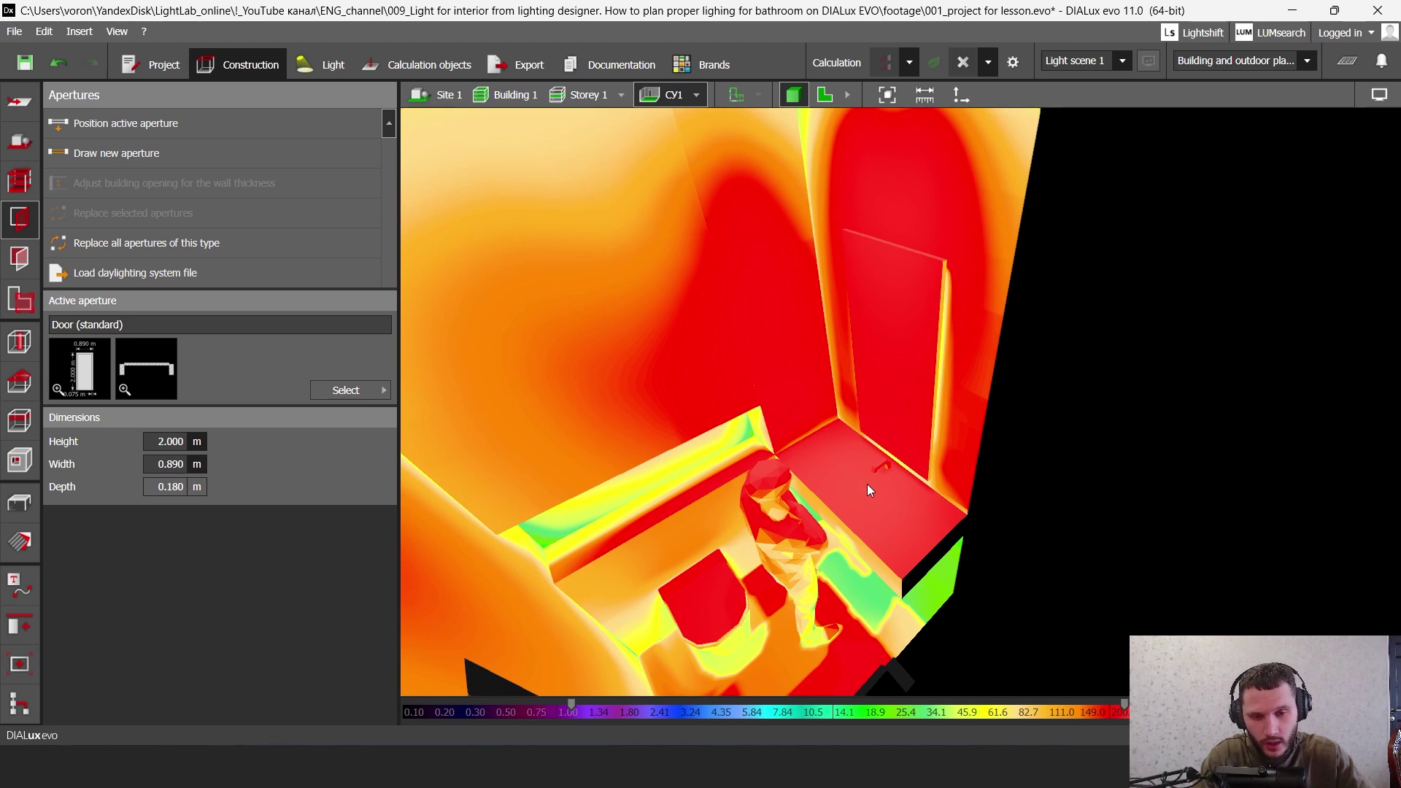
drag(868, 485, 762, 471)
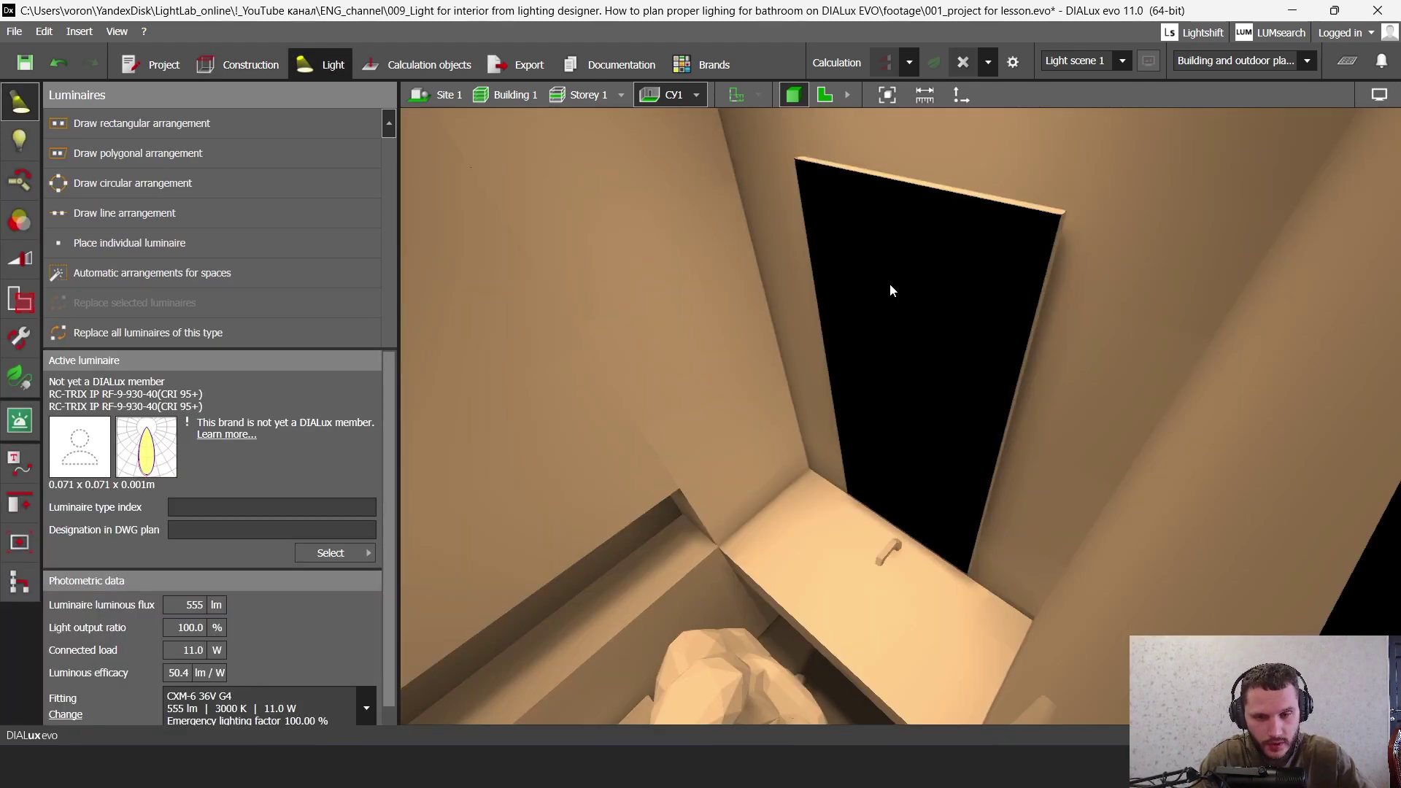
middle_drag(860, 274, 860, 273)
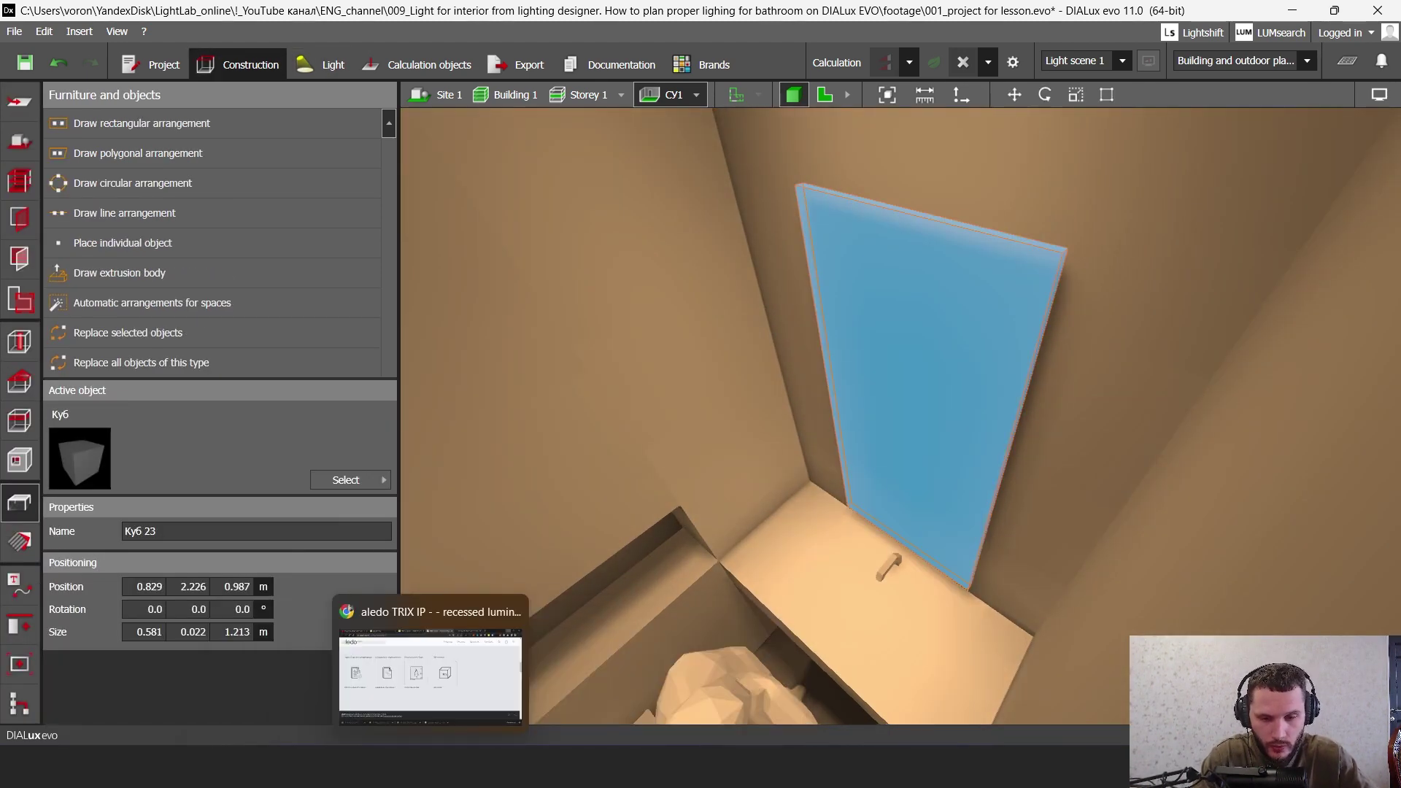
- Switch to Chrome and download the IES photometry file from the RT-A60-8mm 24V Warm3000 CRI98 LED strip page
click(436, 701)
click(986, 15)
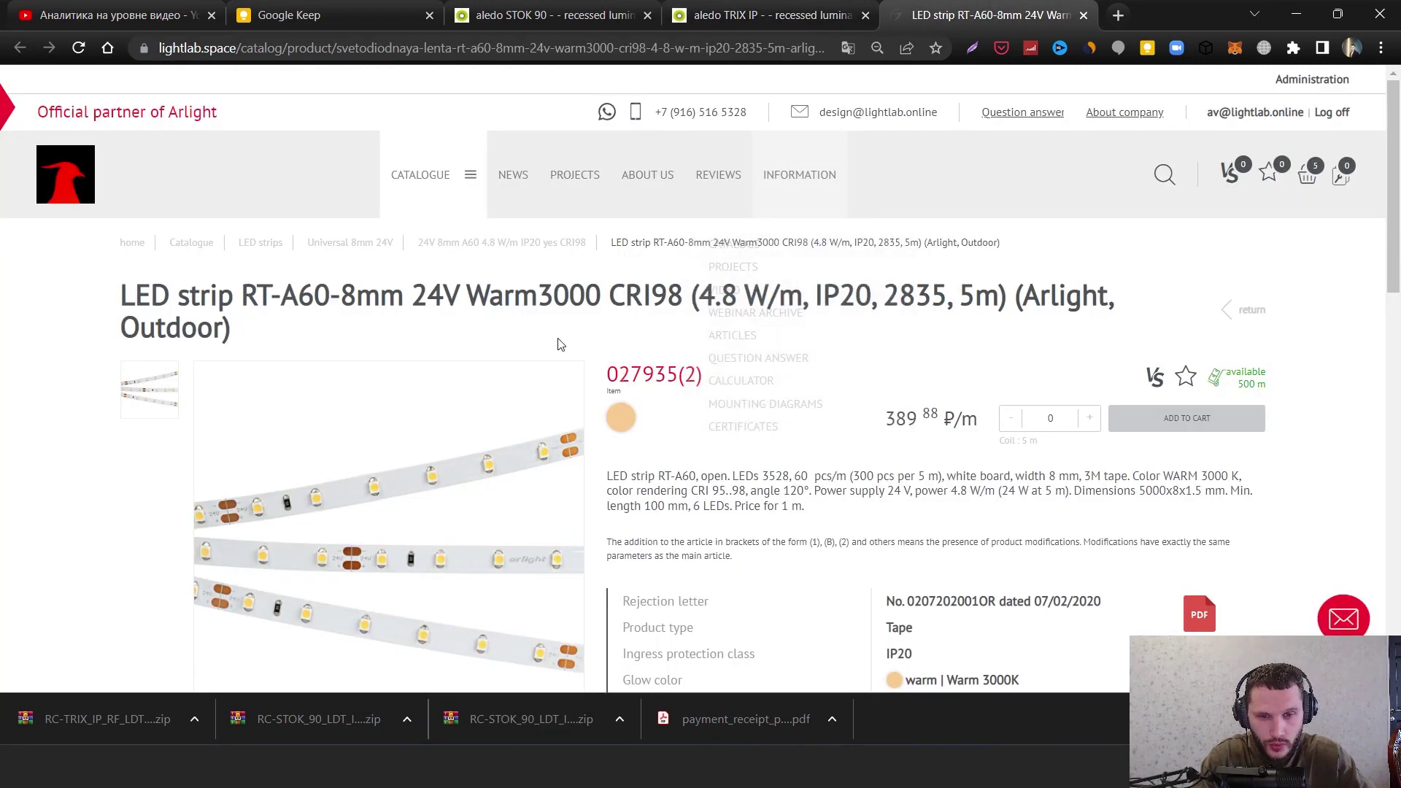
scroll(334, 366, down, 2)
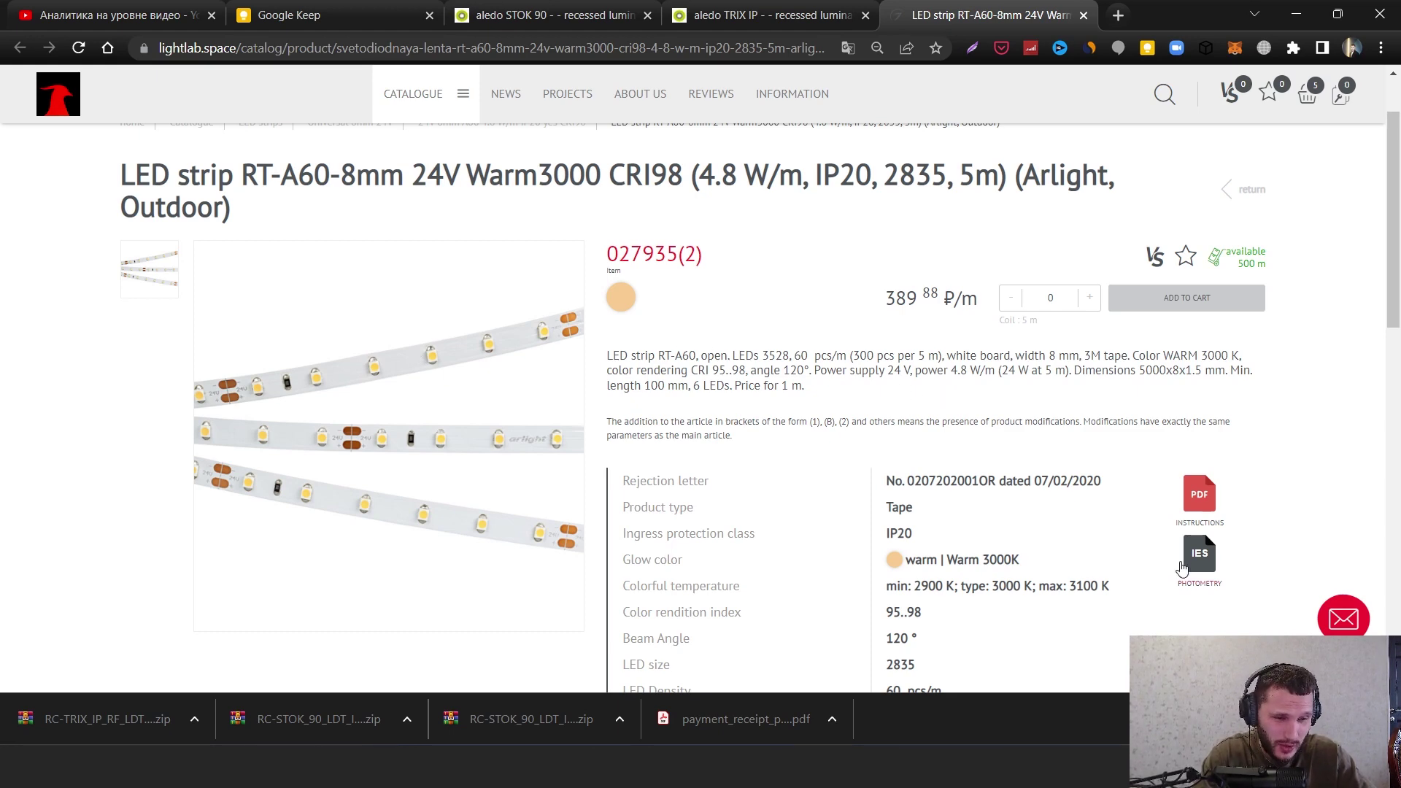
click(1212, 565)
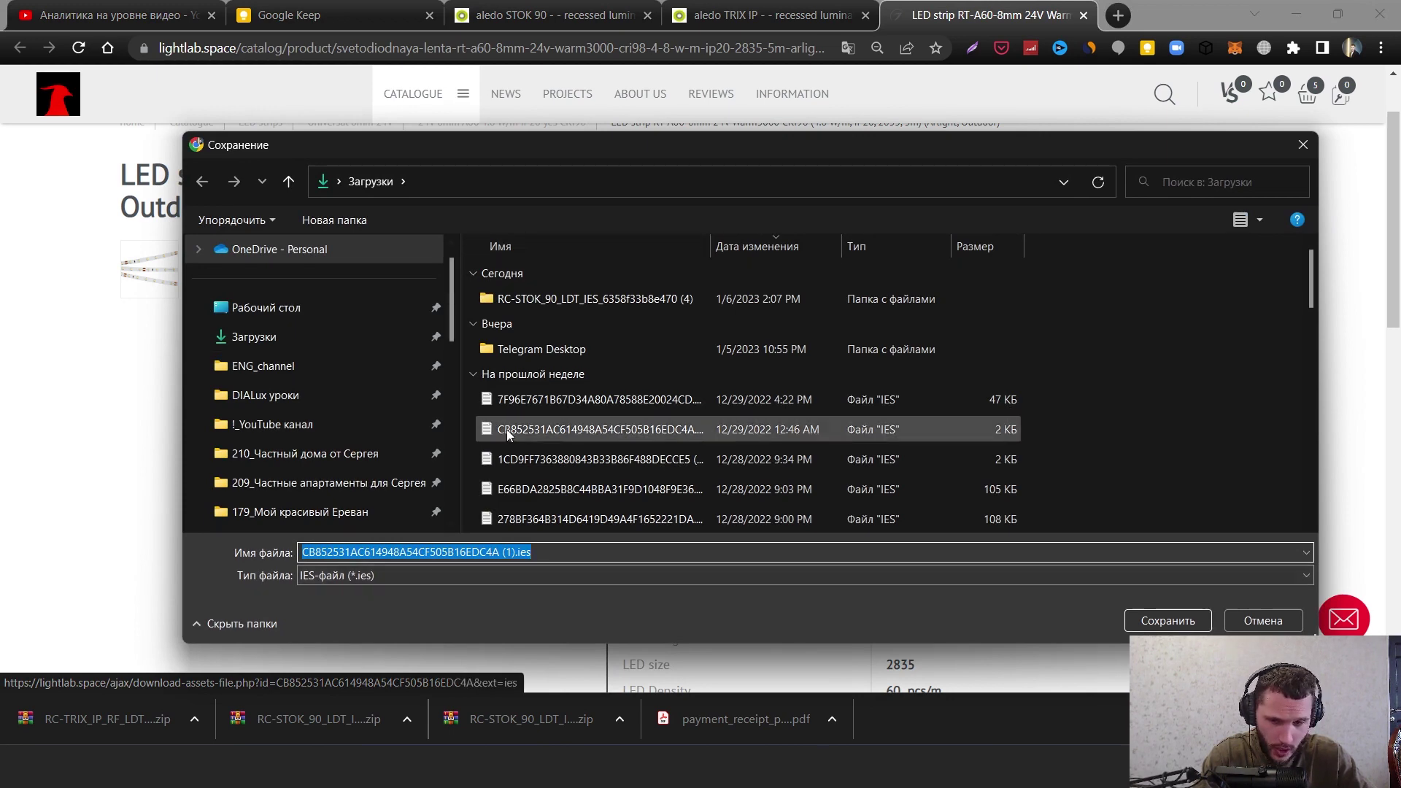
click(1168, 620)
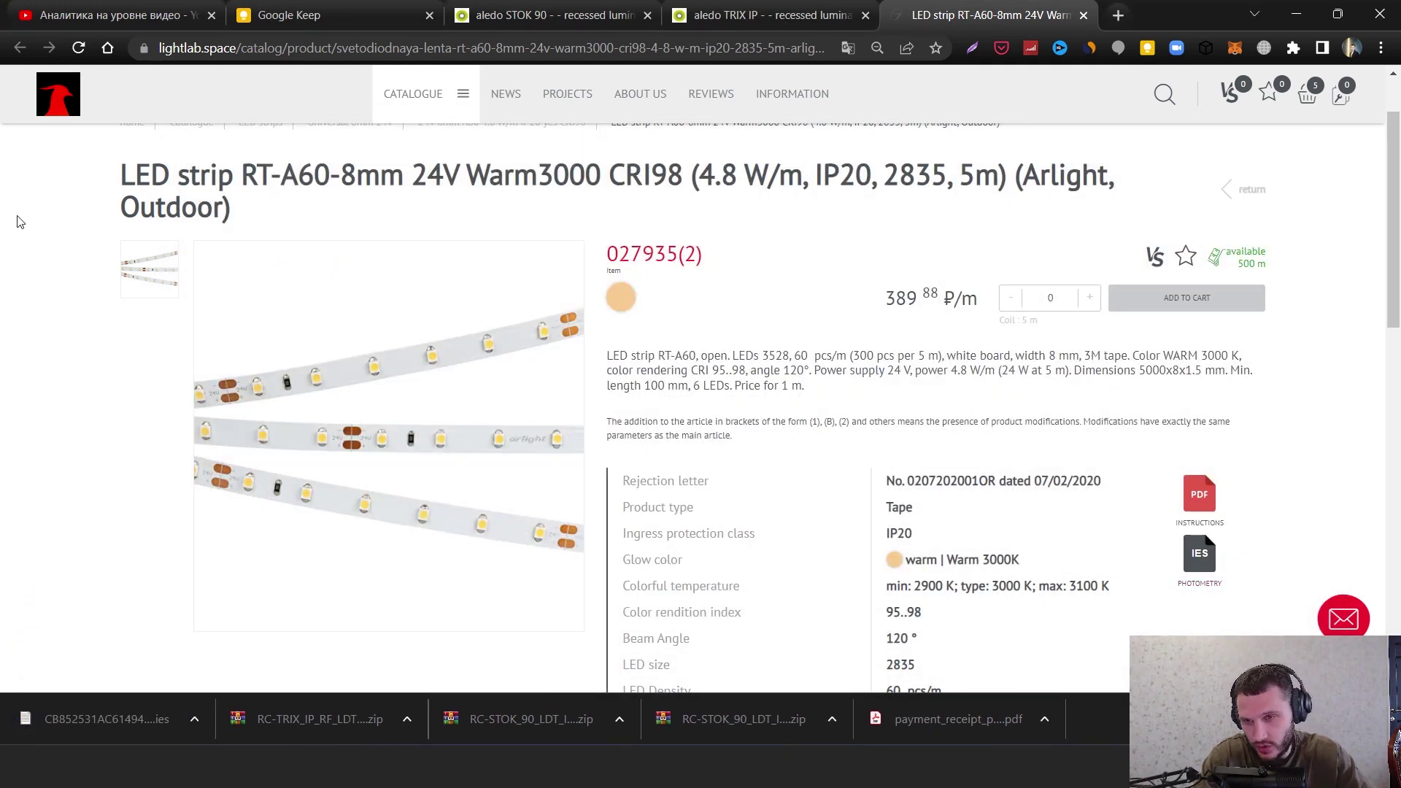
- Open the LightLab home page in a separate browser tab, look at it, and close that tab
middle_click(56, 100)
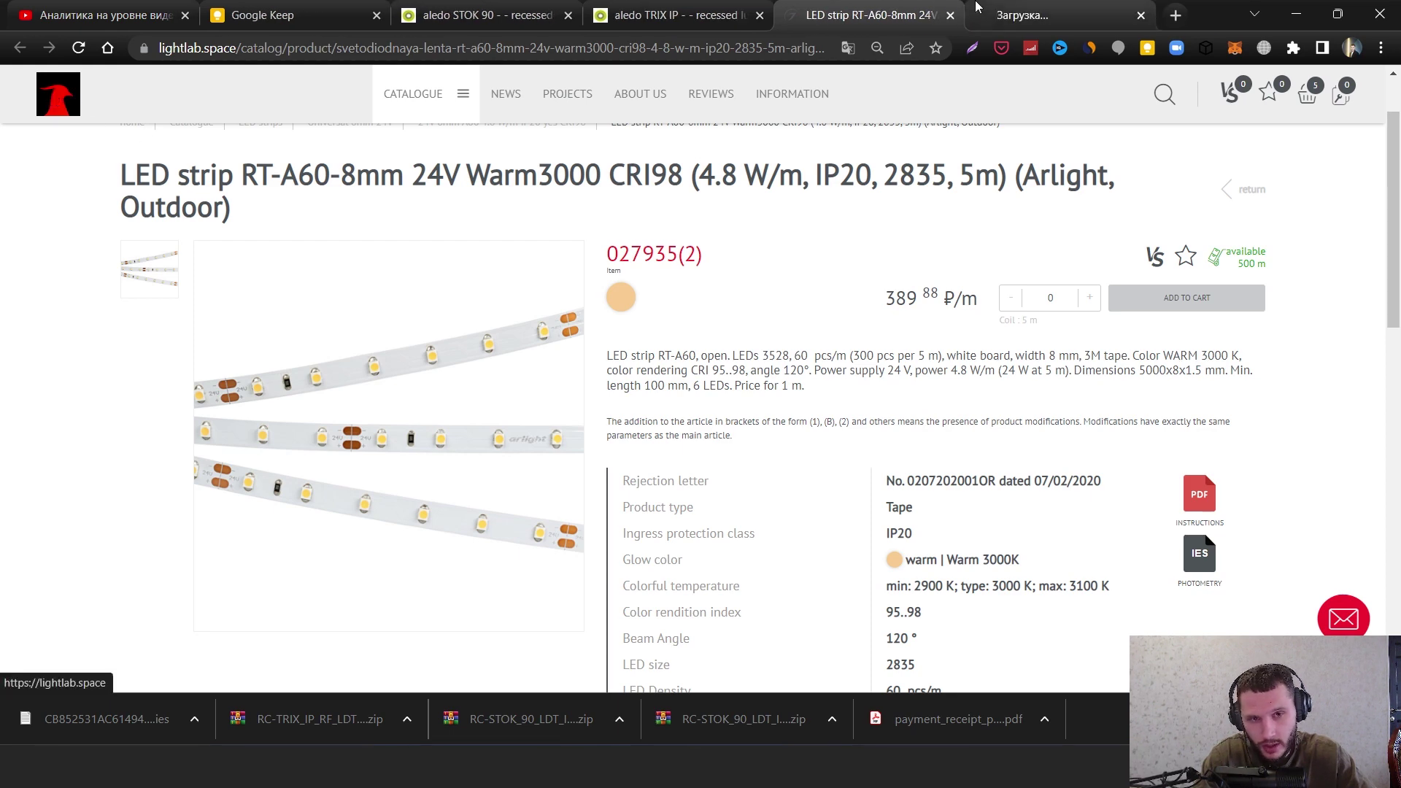
click(1079, 11)
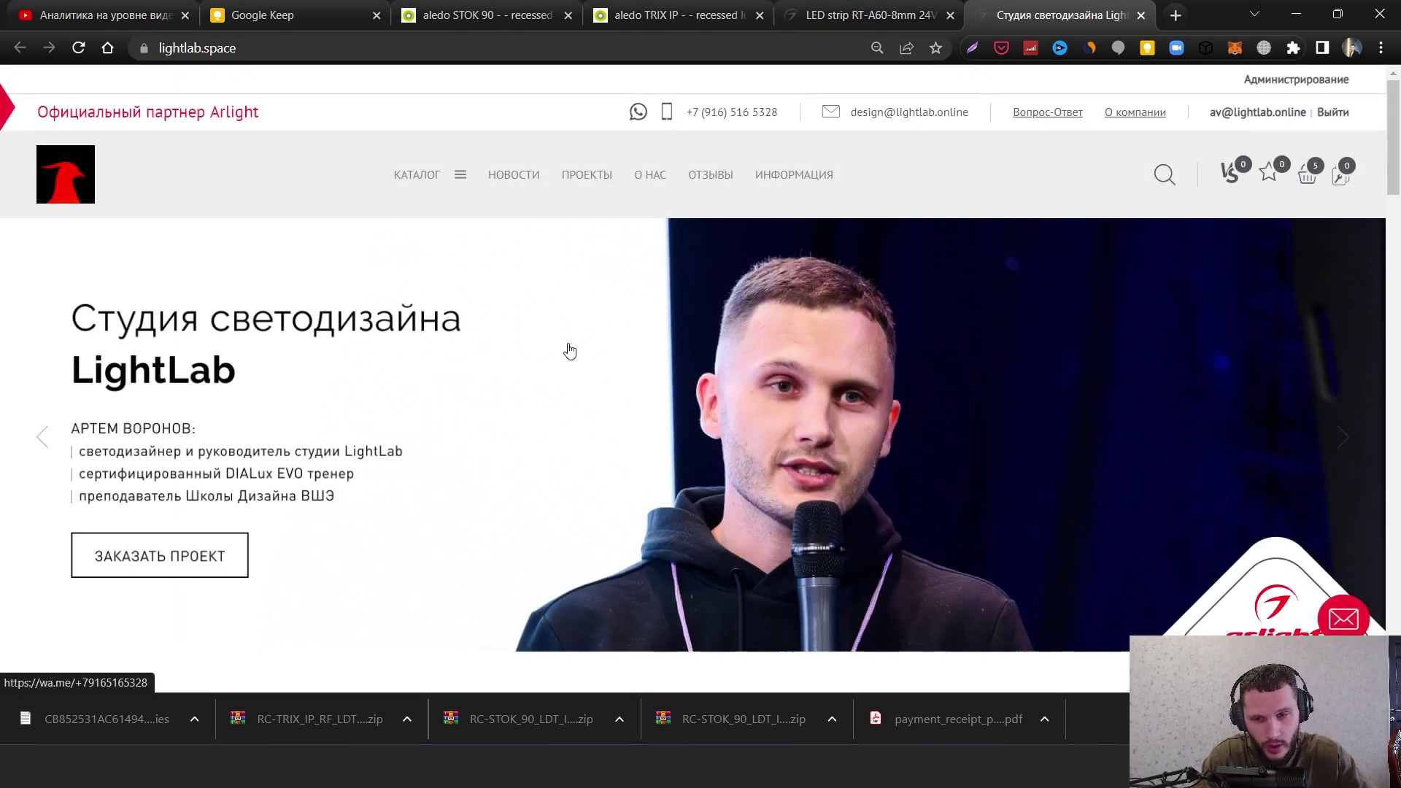
click(1141, 15)
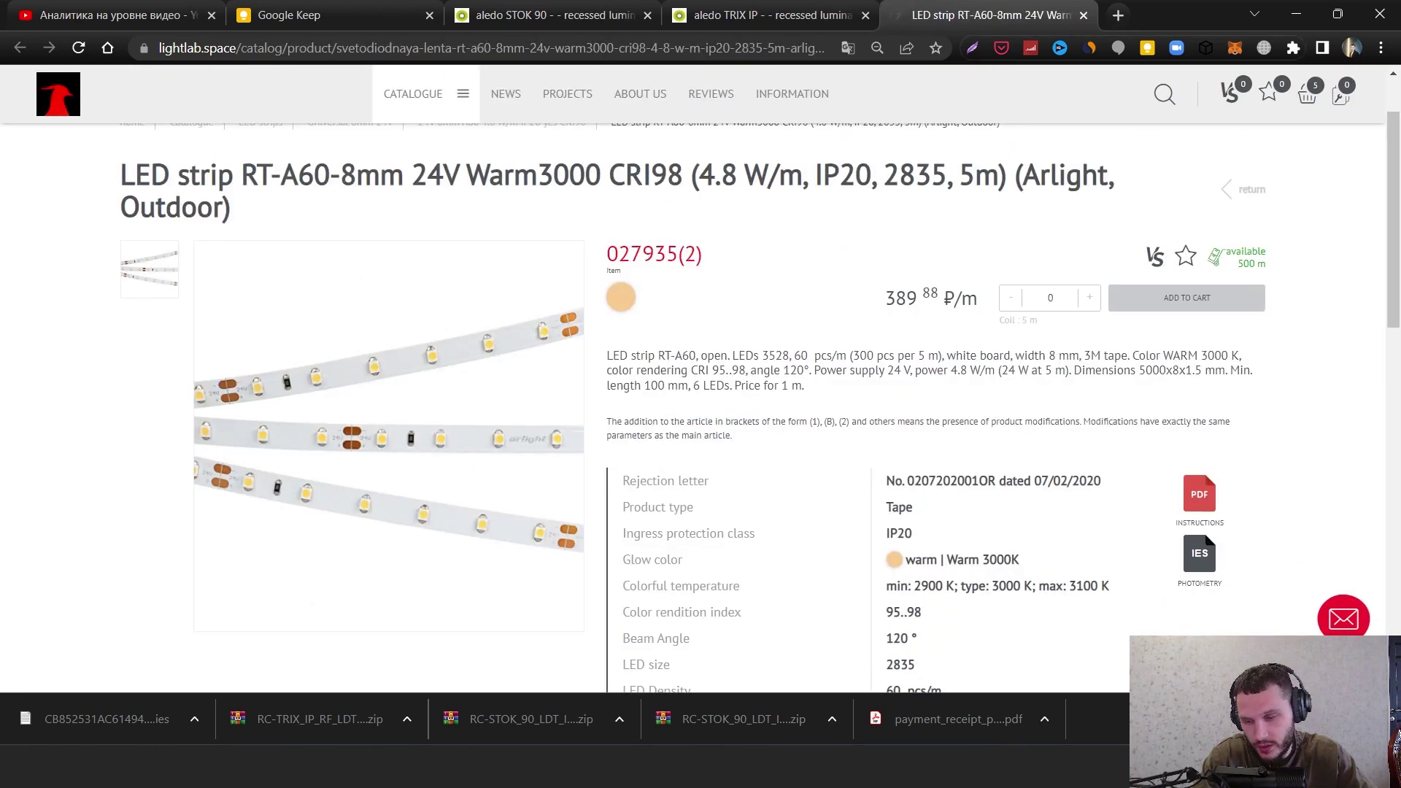
key(super+w)
key(super+w)
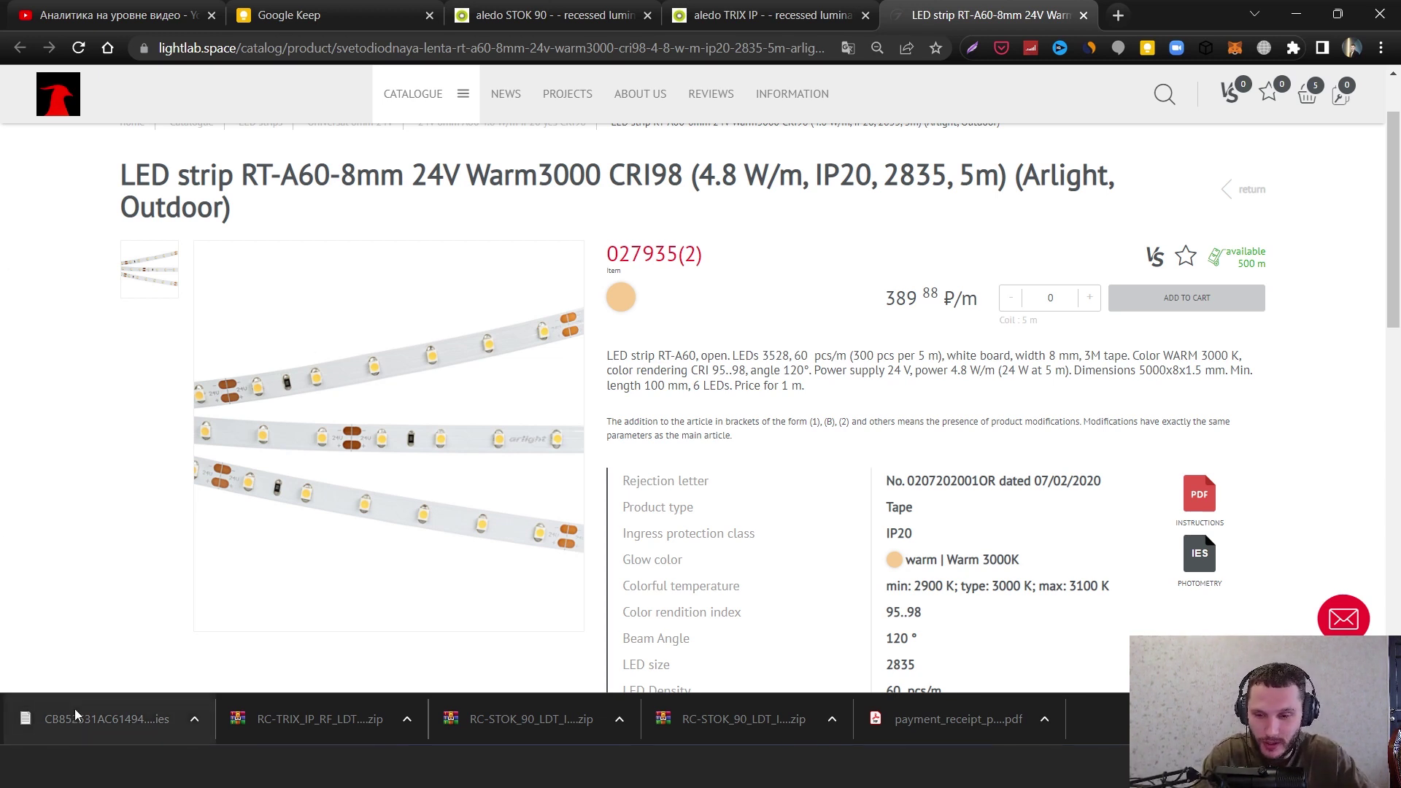
- Import the downloaded strip IES file into DIALux evo with 0.100 m housing and light output lengths, and place one luminaire in СУ1
drag(78, 717, 127, 401)
click(131, 400)
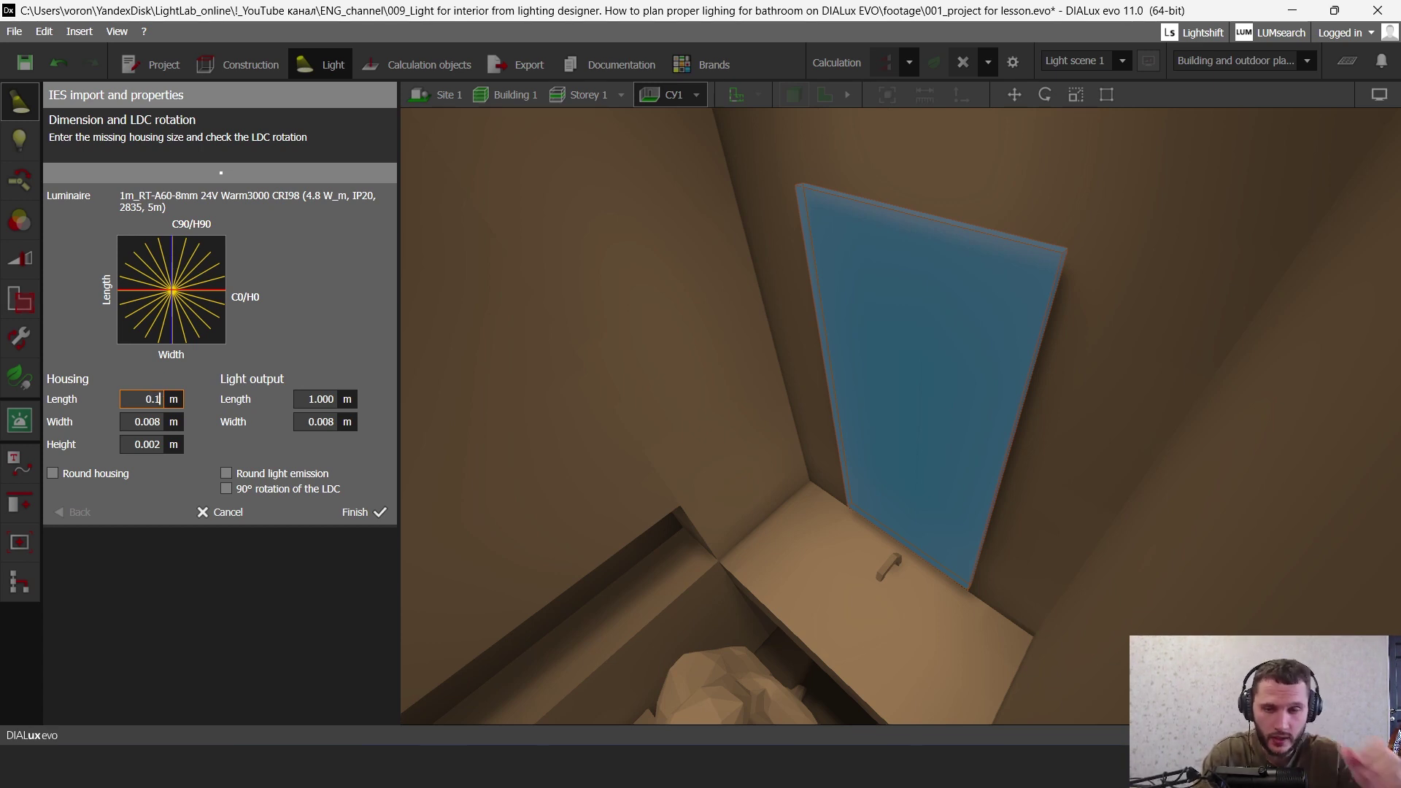
click(337, 400)
text(0.)
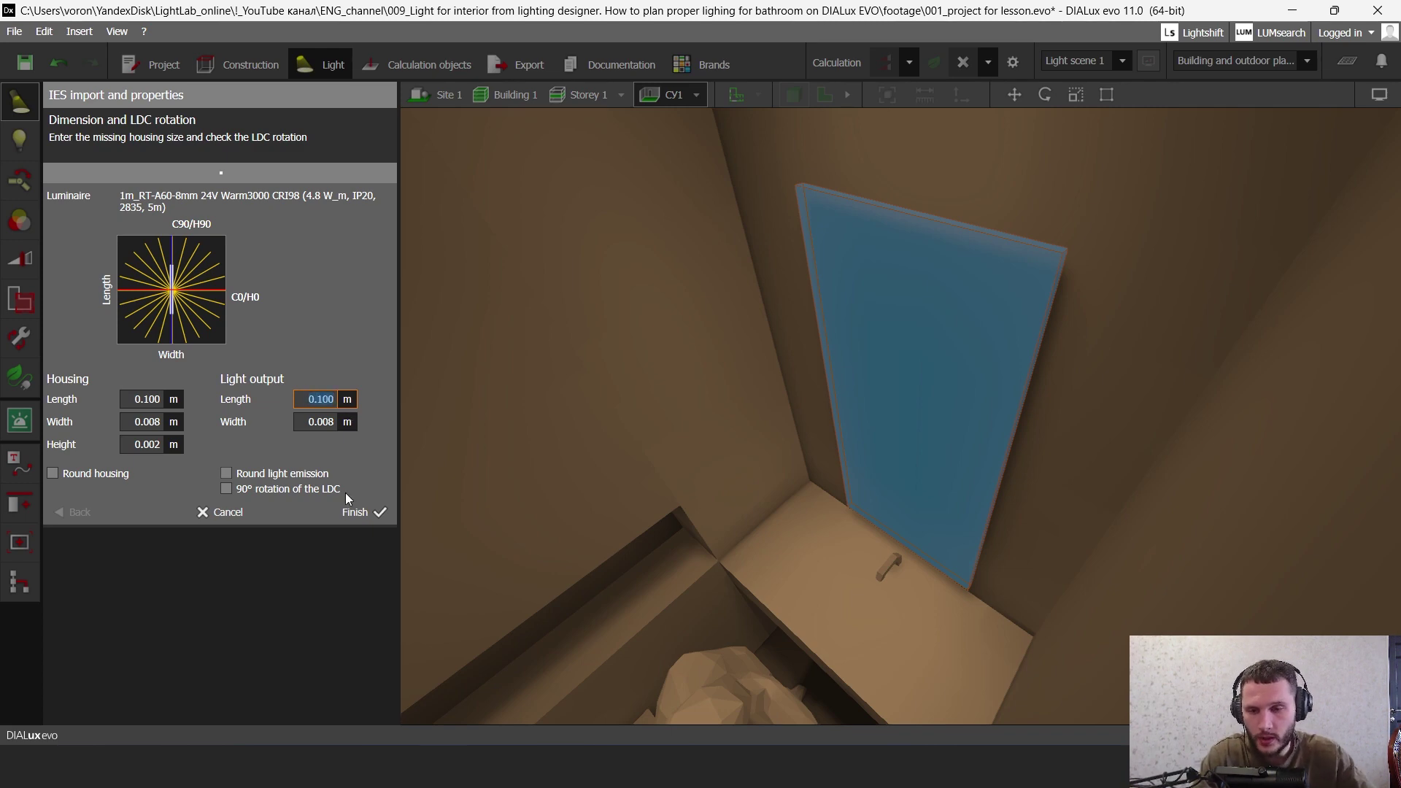
click(361, 513)
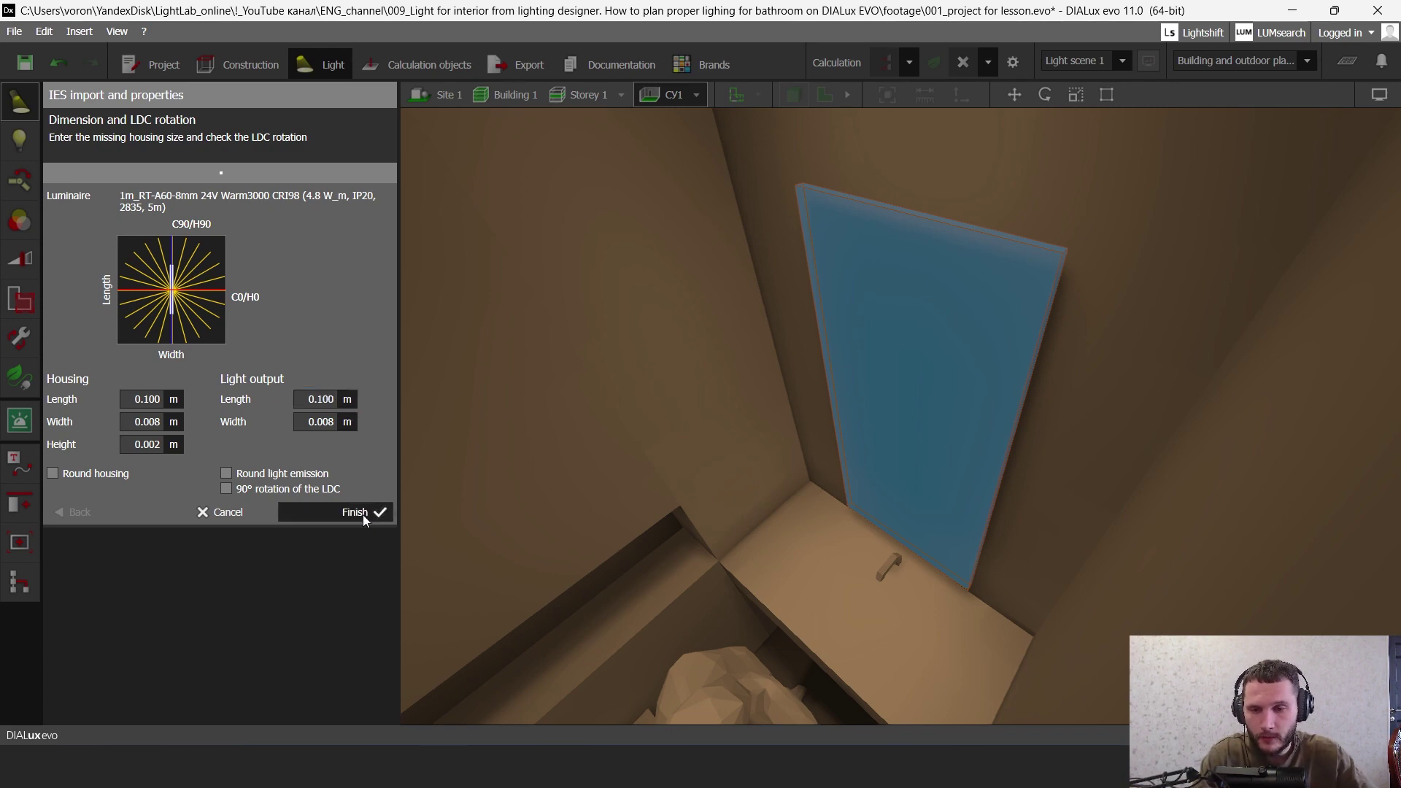
click(692, 411)
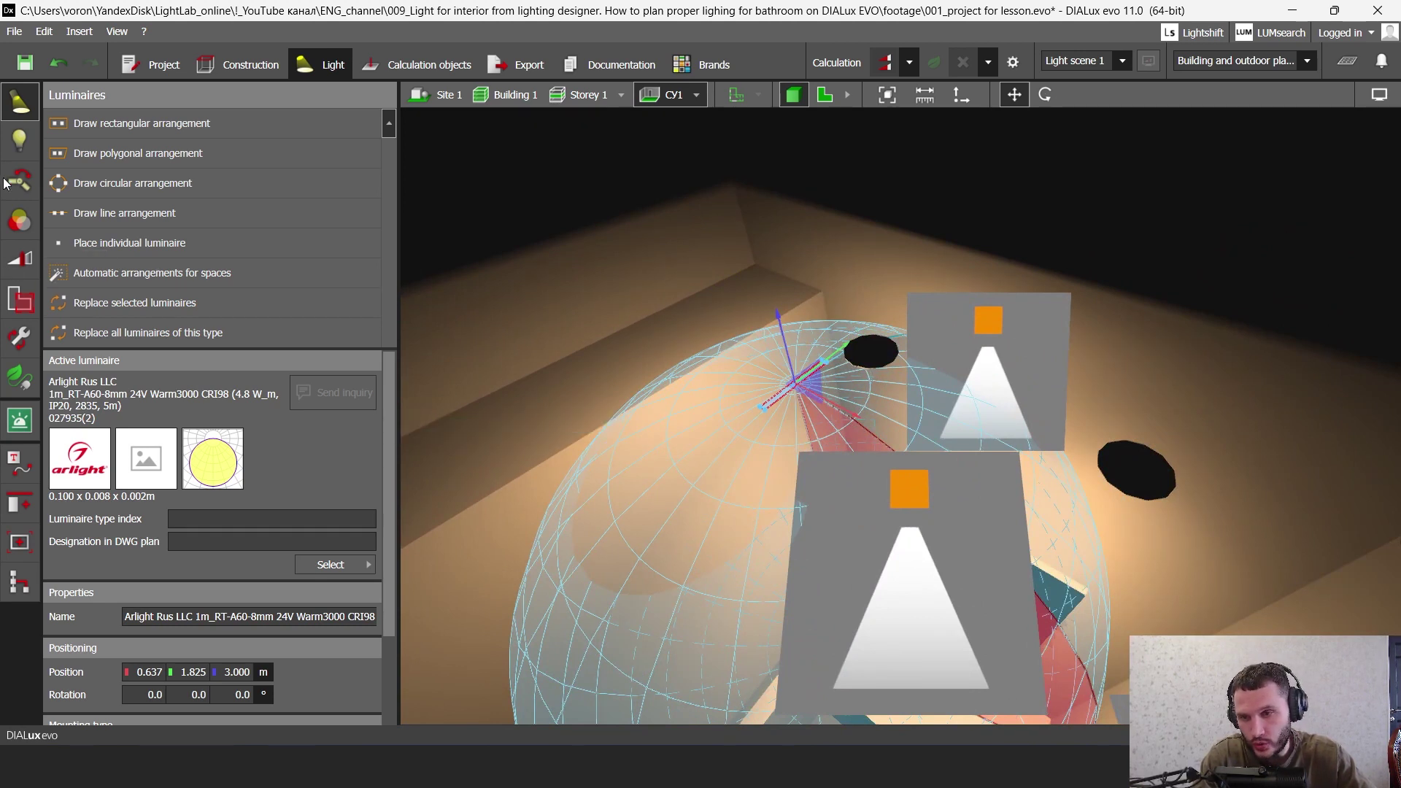
- Set the LED strip lamp's luminous flux to 35 lm and apply it
click(20, 140)
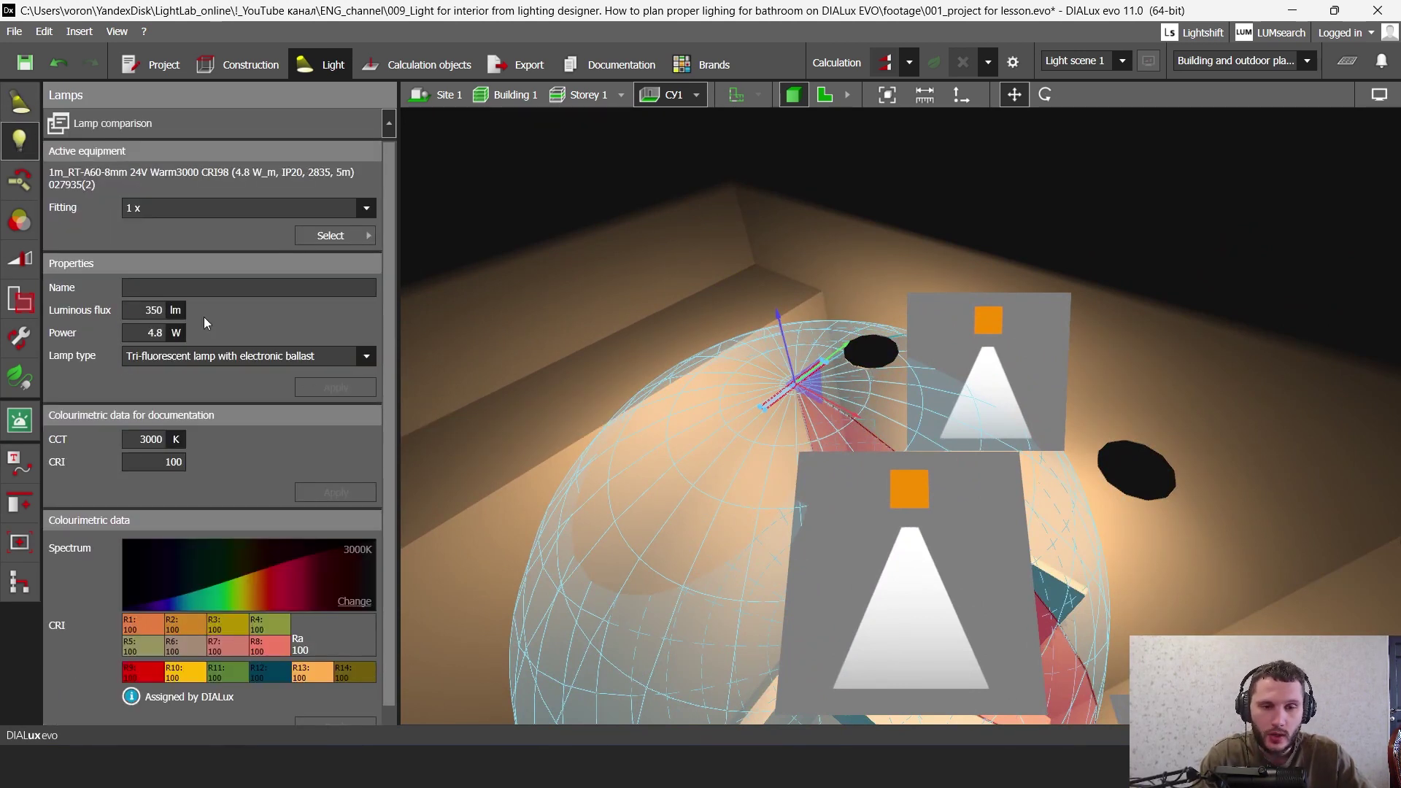
click(149, 310)
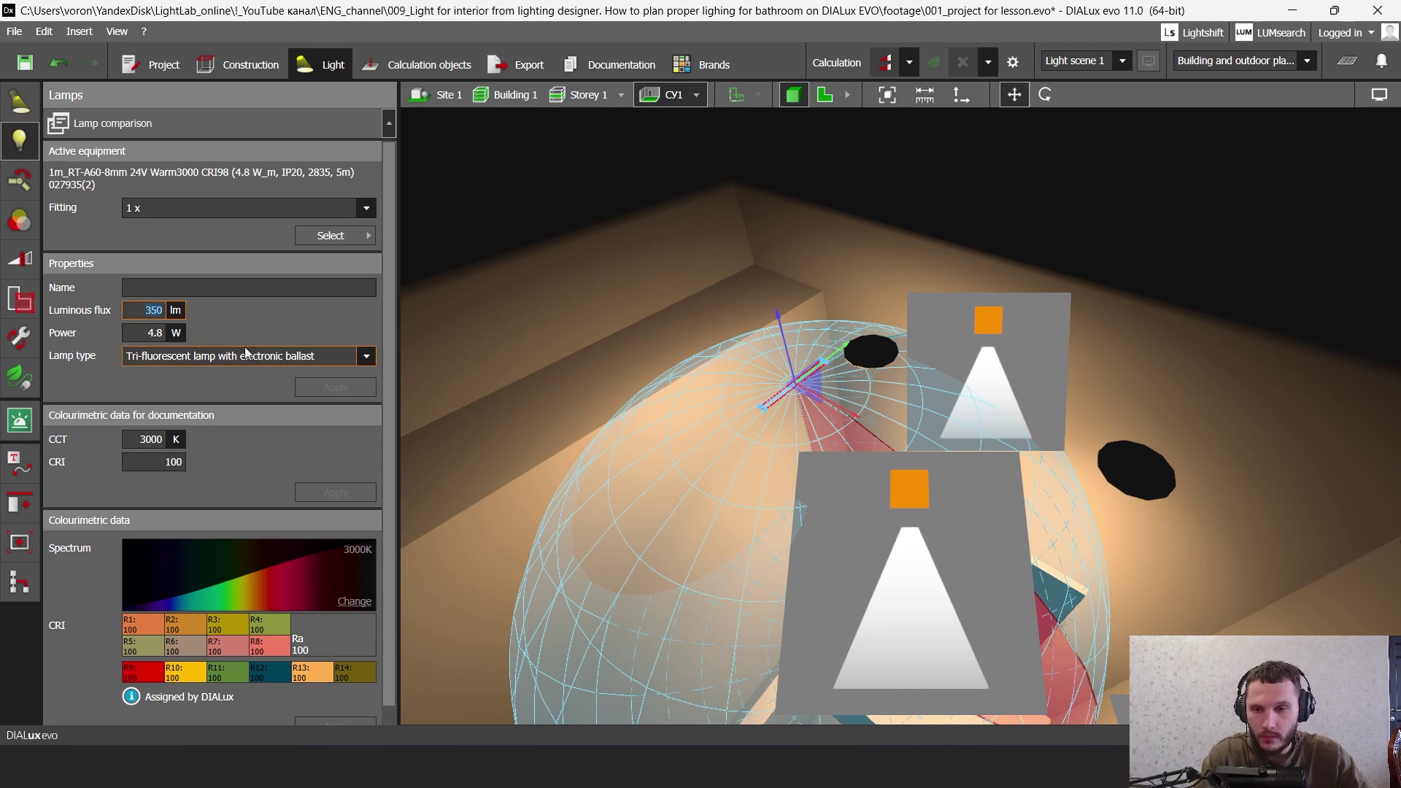
text(35)
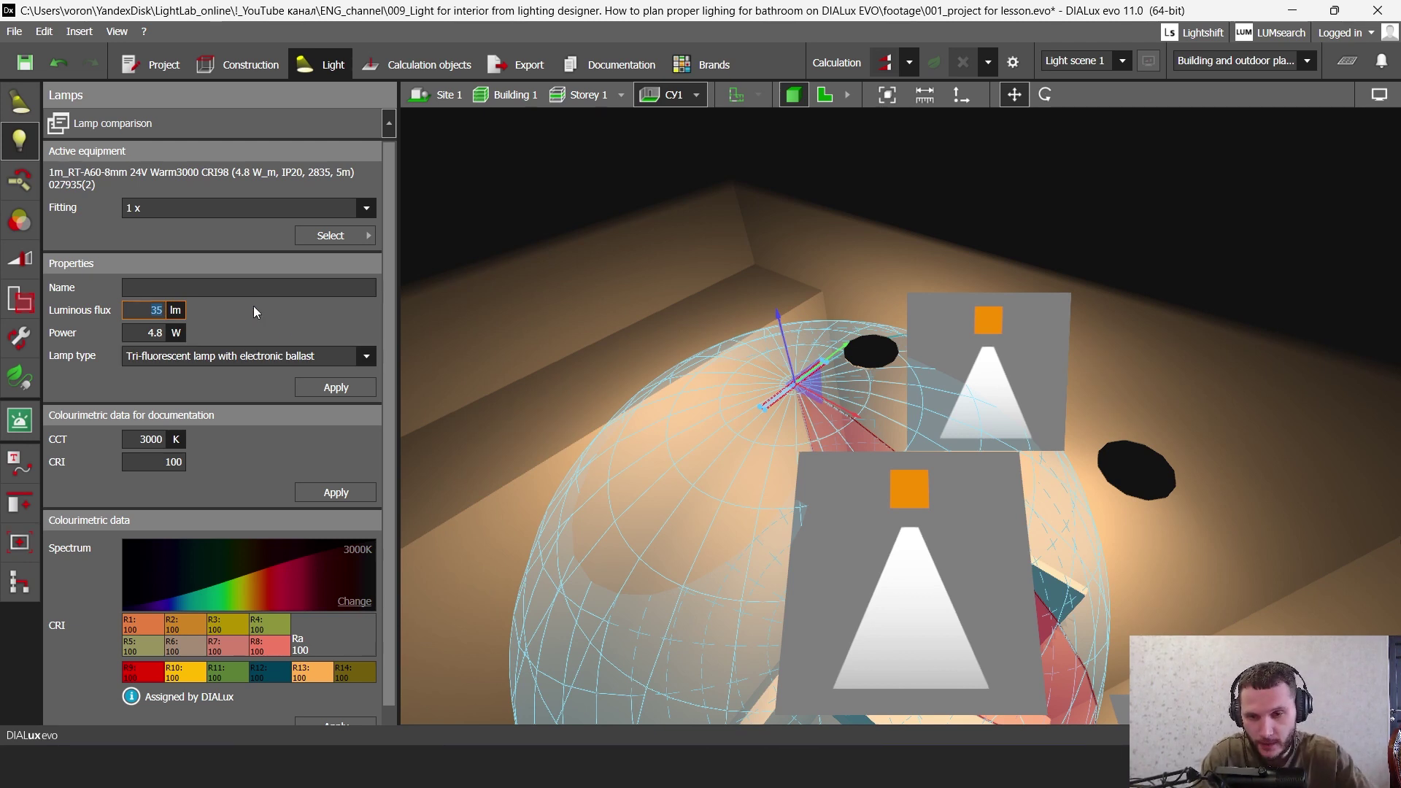
click(336, 388)
- Check the LED strip's description on its product page in Chrome, and return to DIALux evo
click(432, 768)
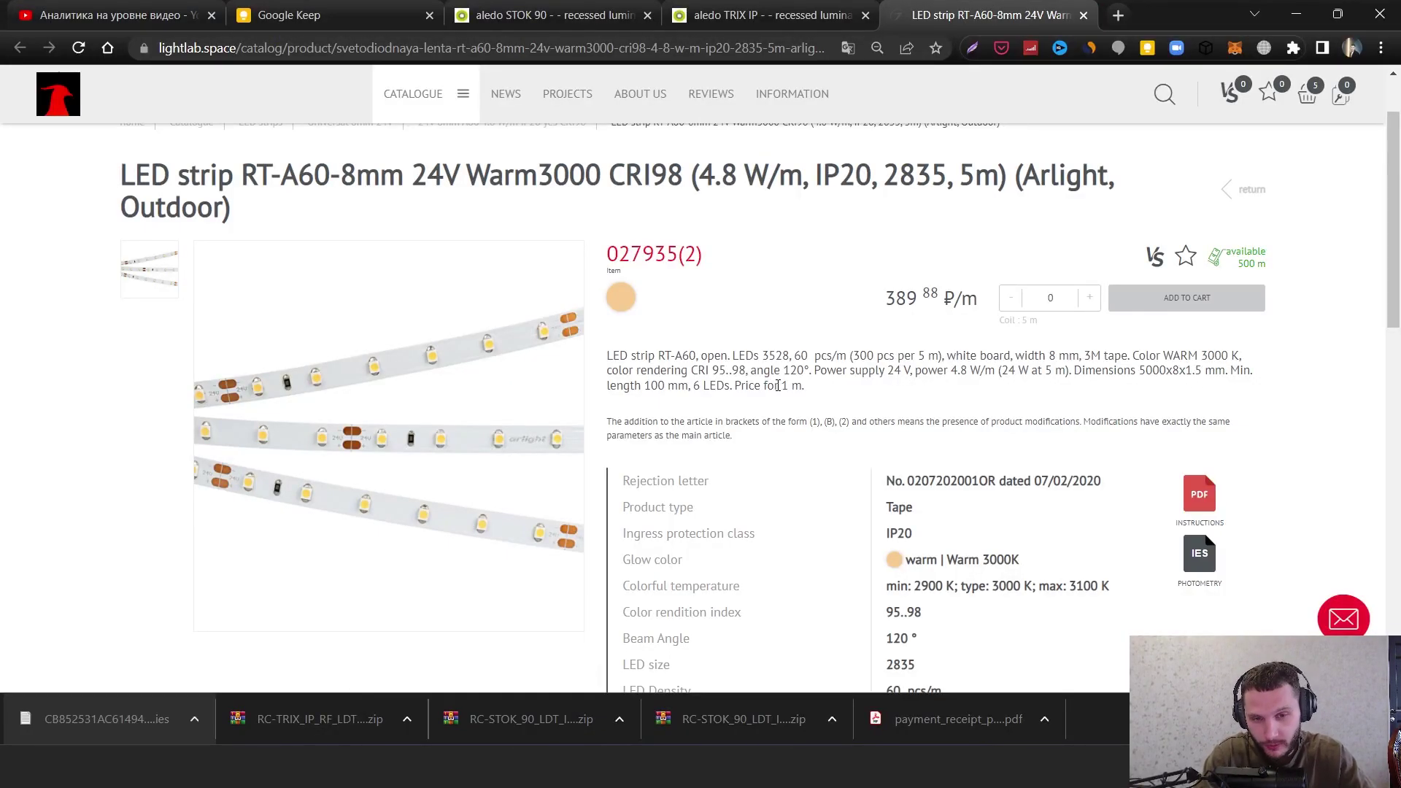
drag(835, 391, 622, 353)
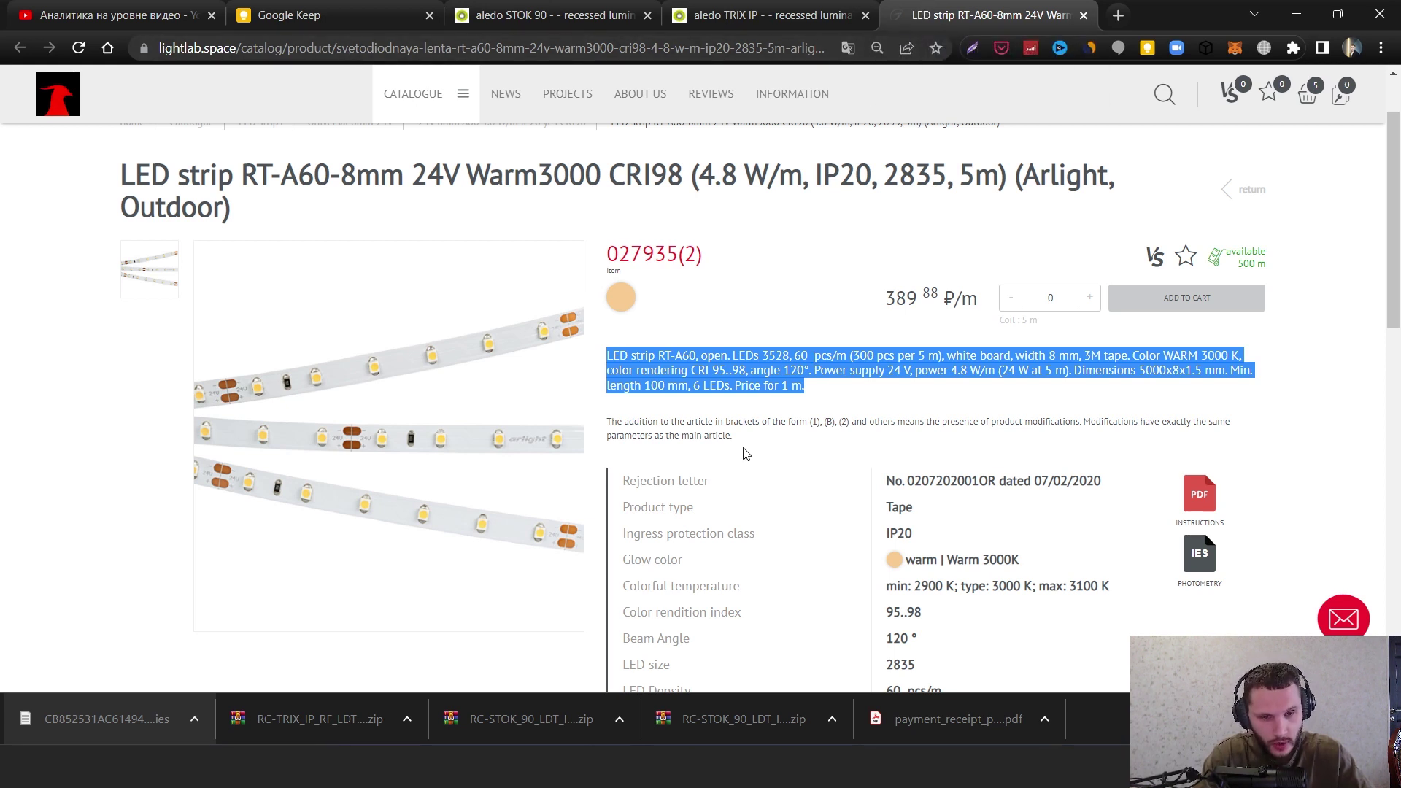
key(alt+Tab)
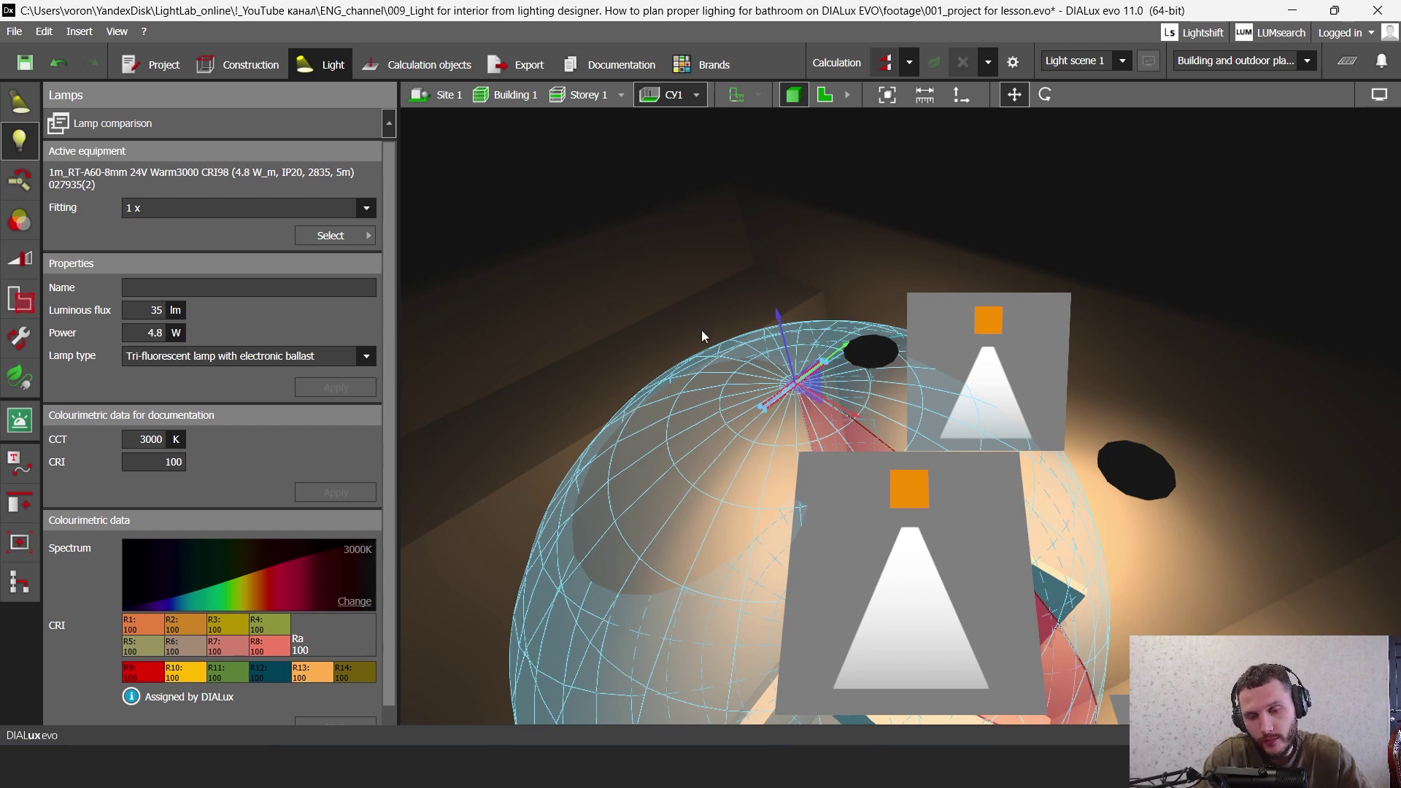
- Switch to Calculator, clear the previous calculation, and multiply 35 by 0.6
click(935, 766)
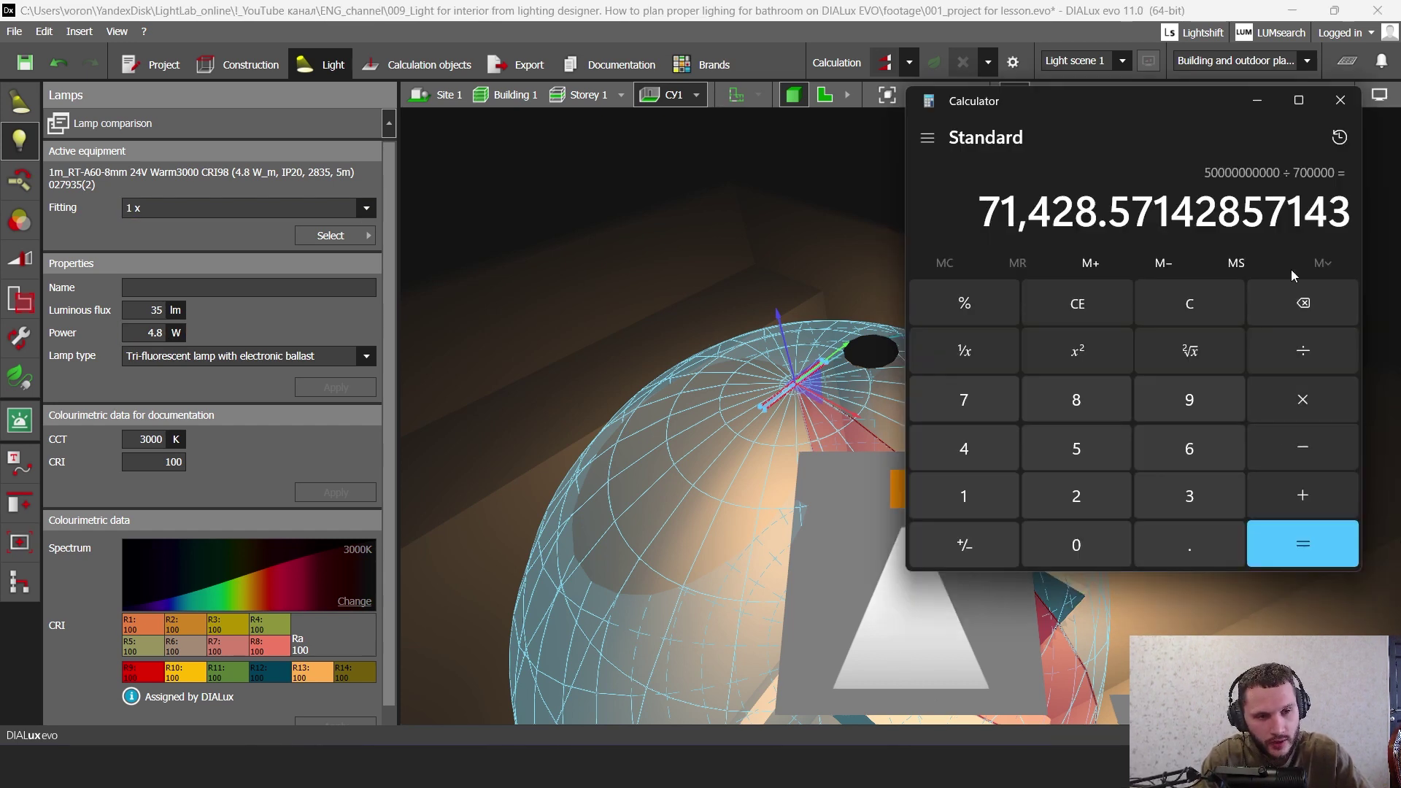
click(1197, 305)
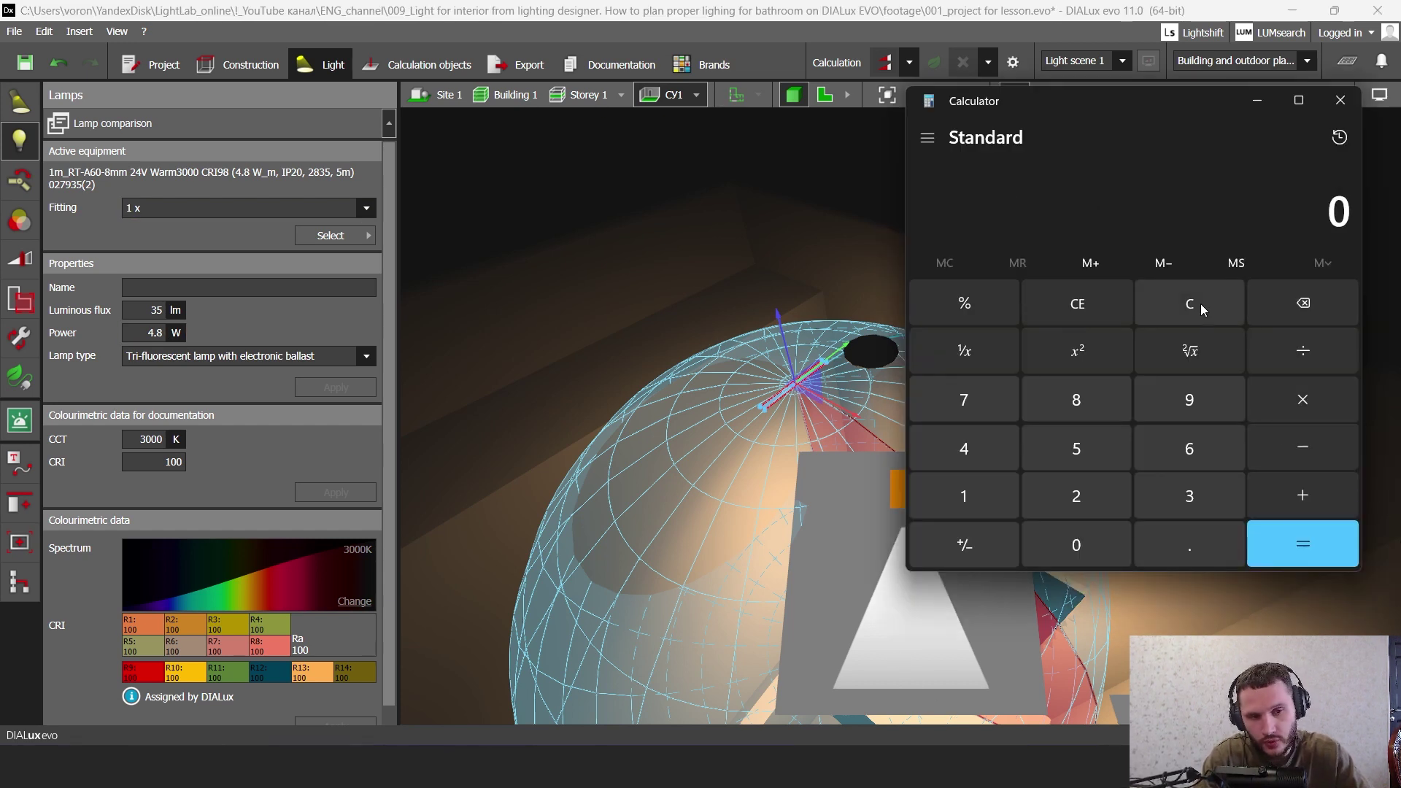
click(1177, 500)
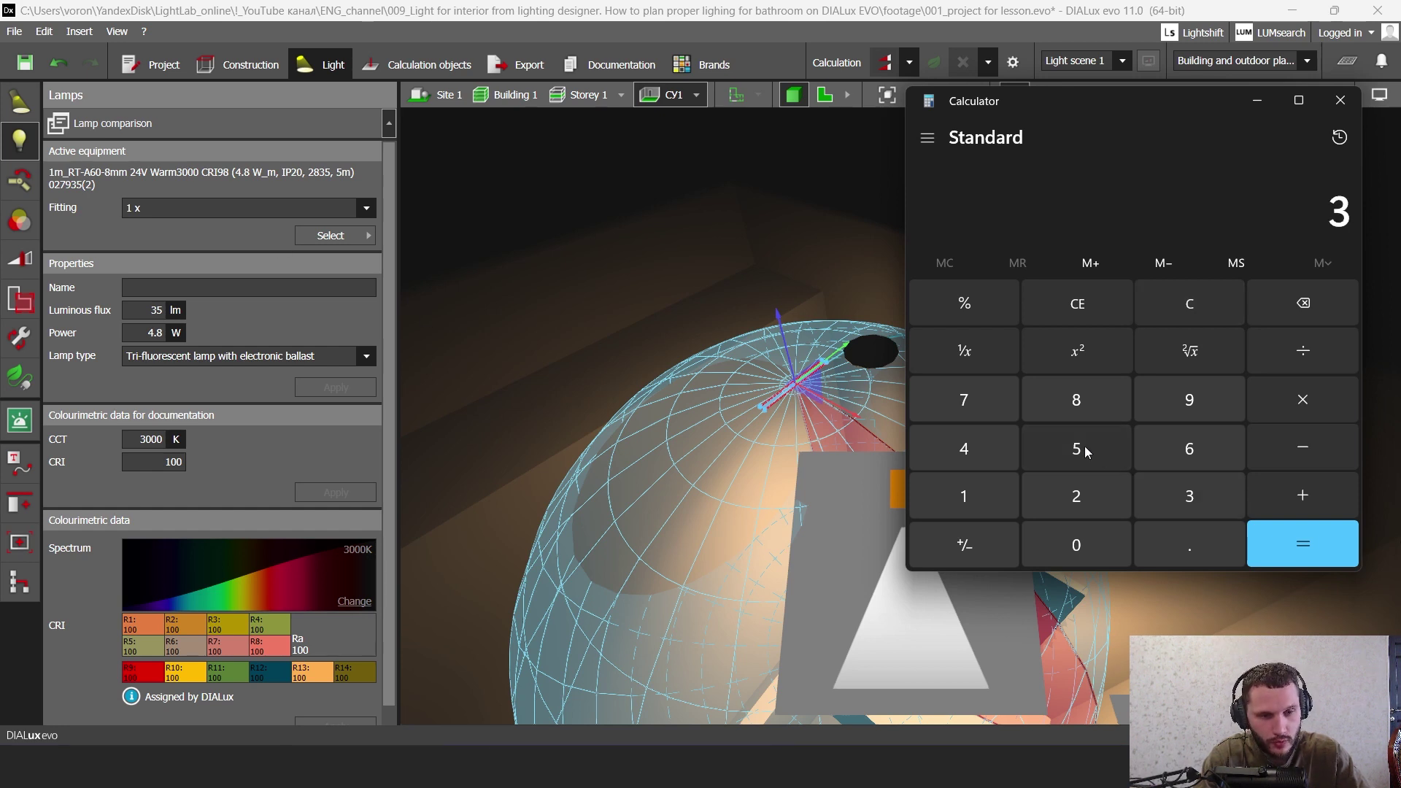
click(1087, 451)
click(1303, 400)
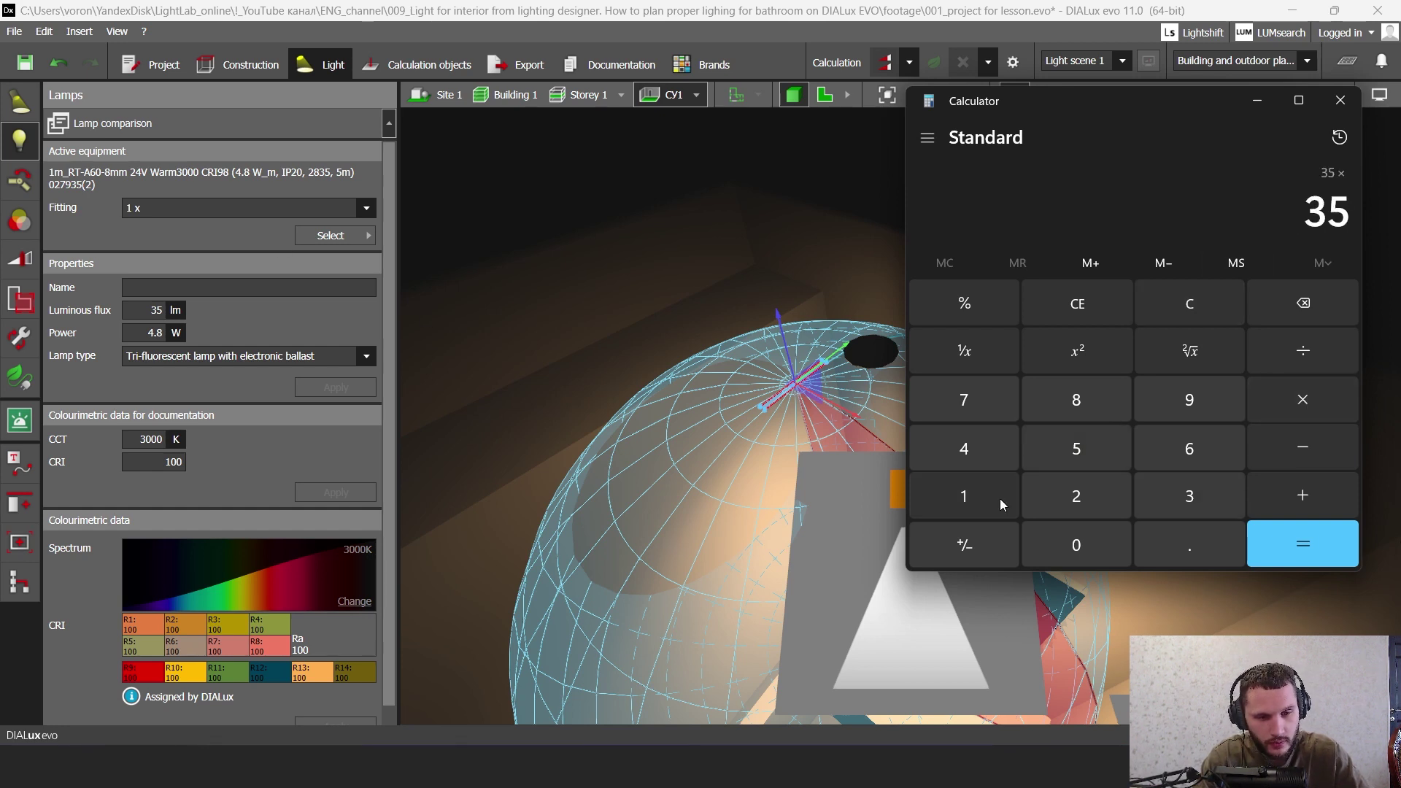
click(1077, 546)
click(1168, 547)
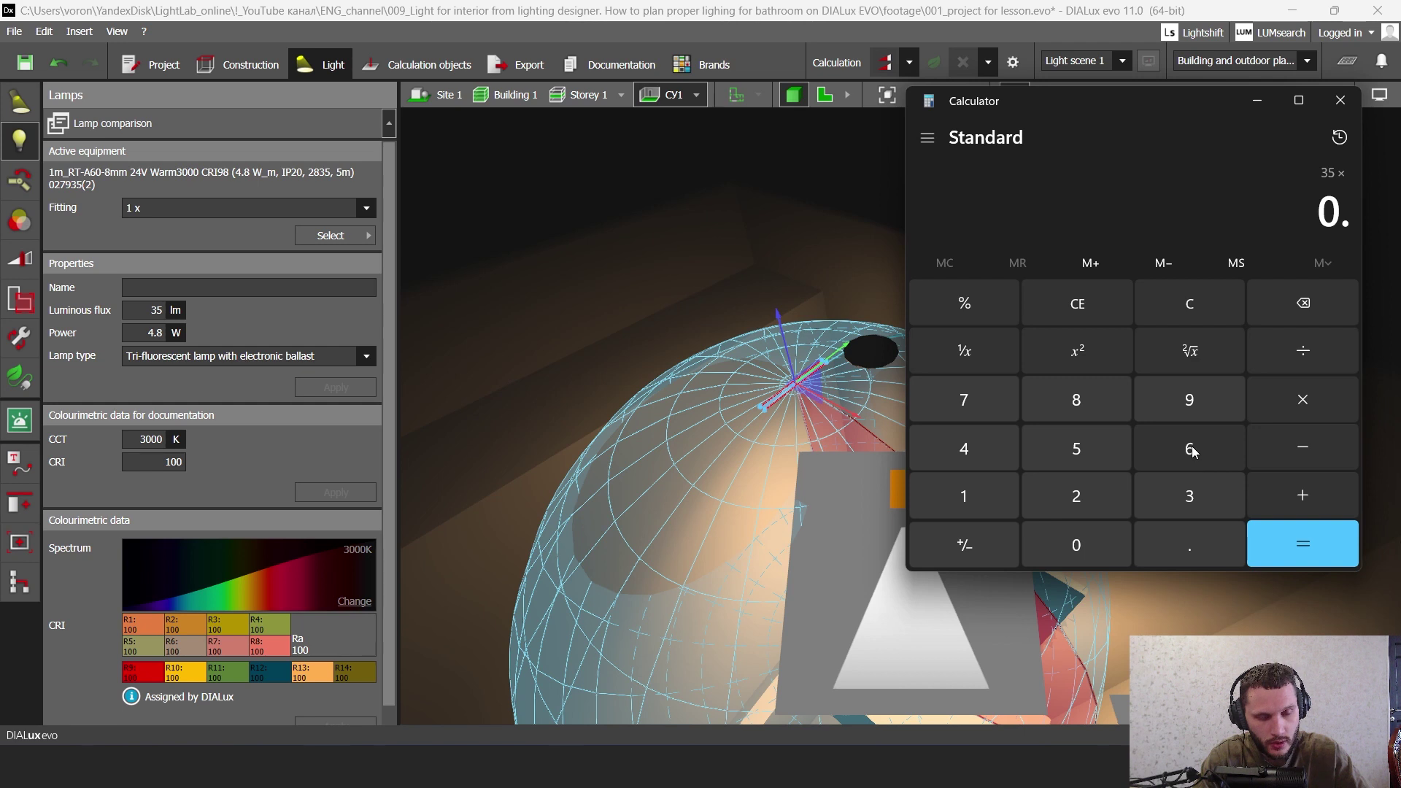
click(1191, 450)
click(1287, 540)
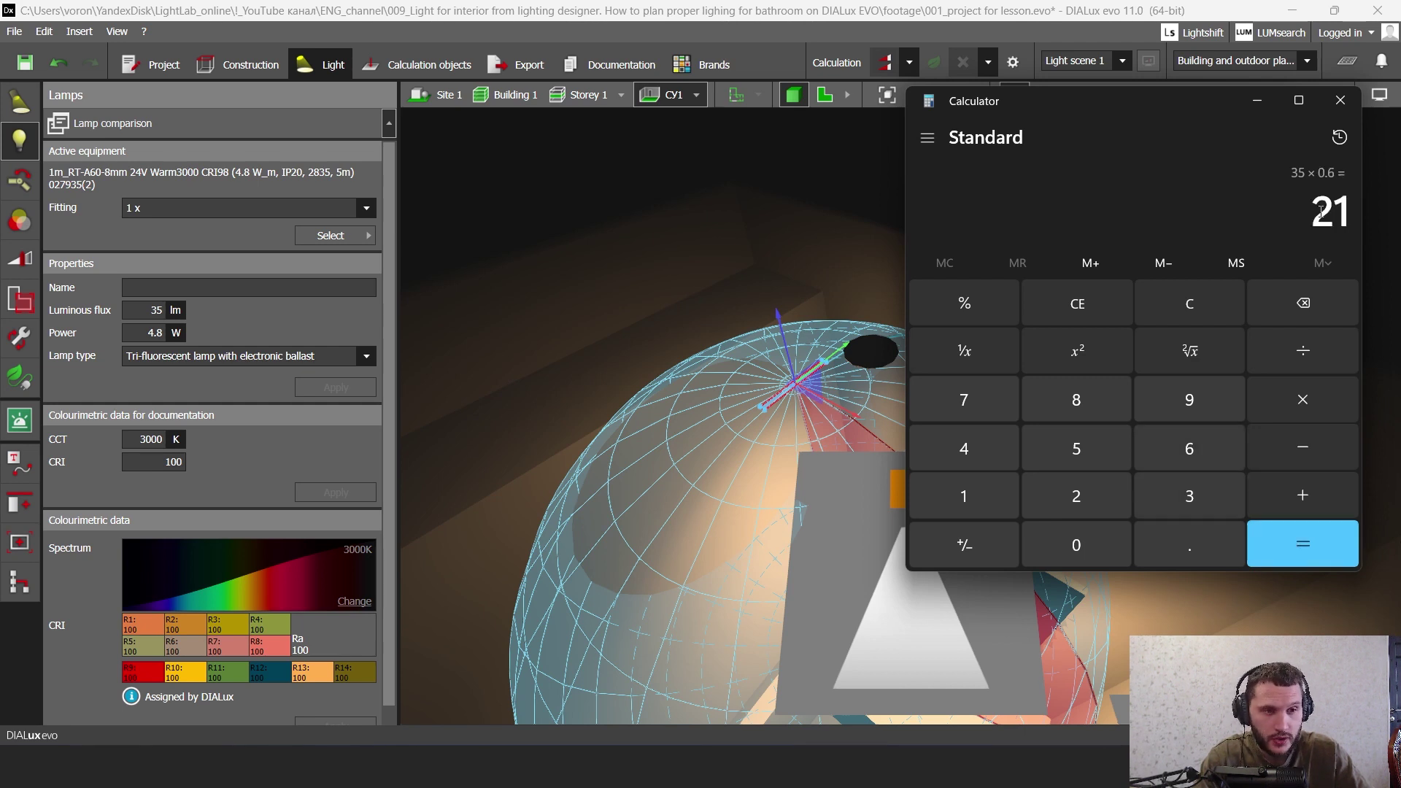
- Highlight Calculator's multiplication result, check it against the strip's luminous flux in DIALux evo, and deselect the luminaire
double_click(1343, 217)
drag(1343, 217, 1356, 226)
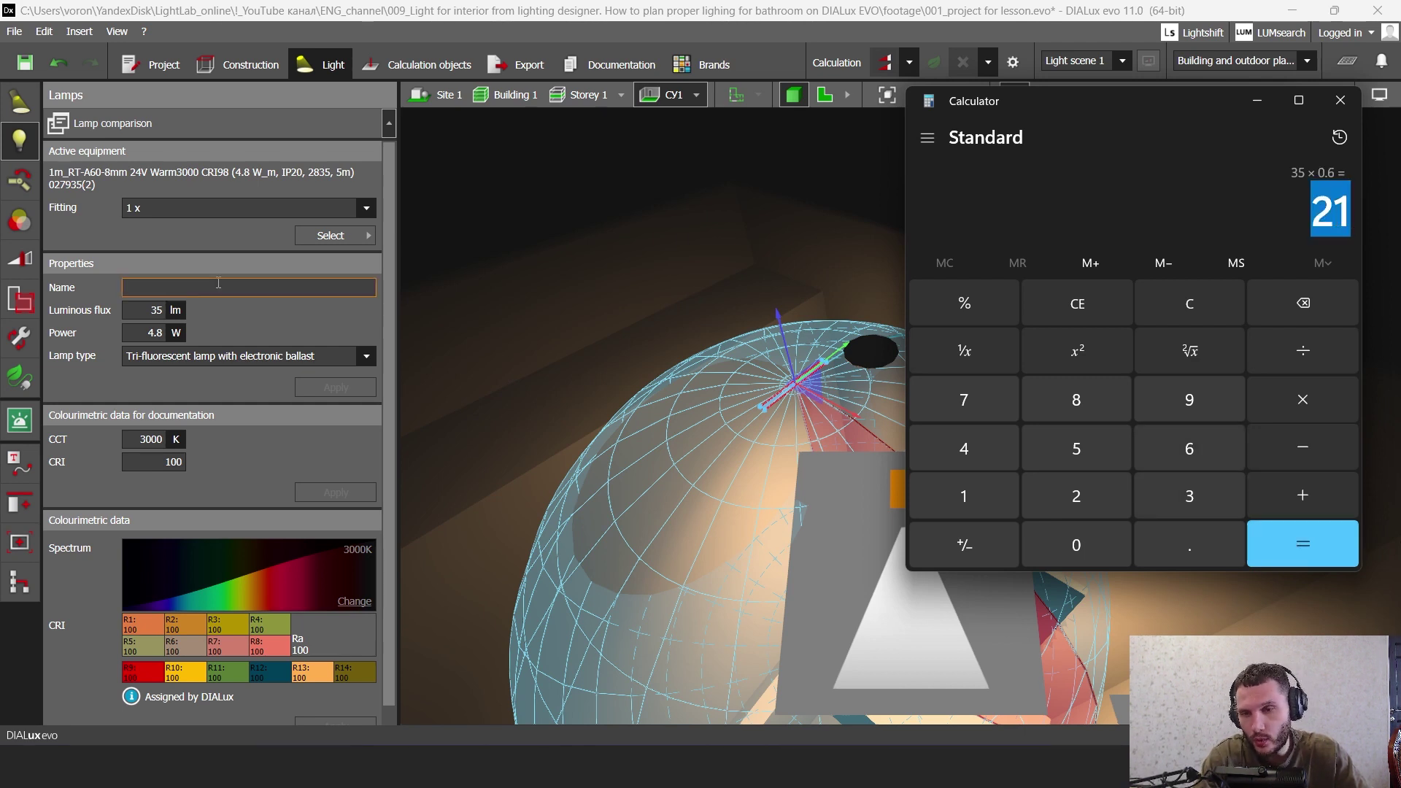
click(154, 310)
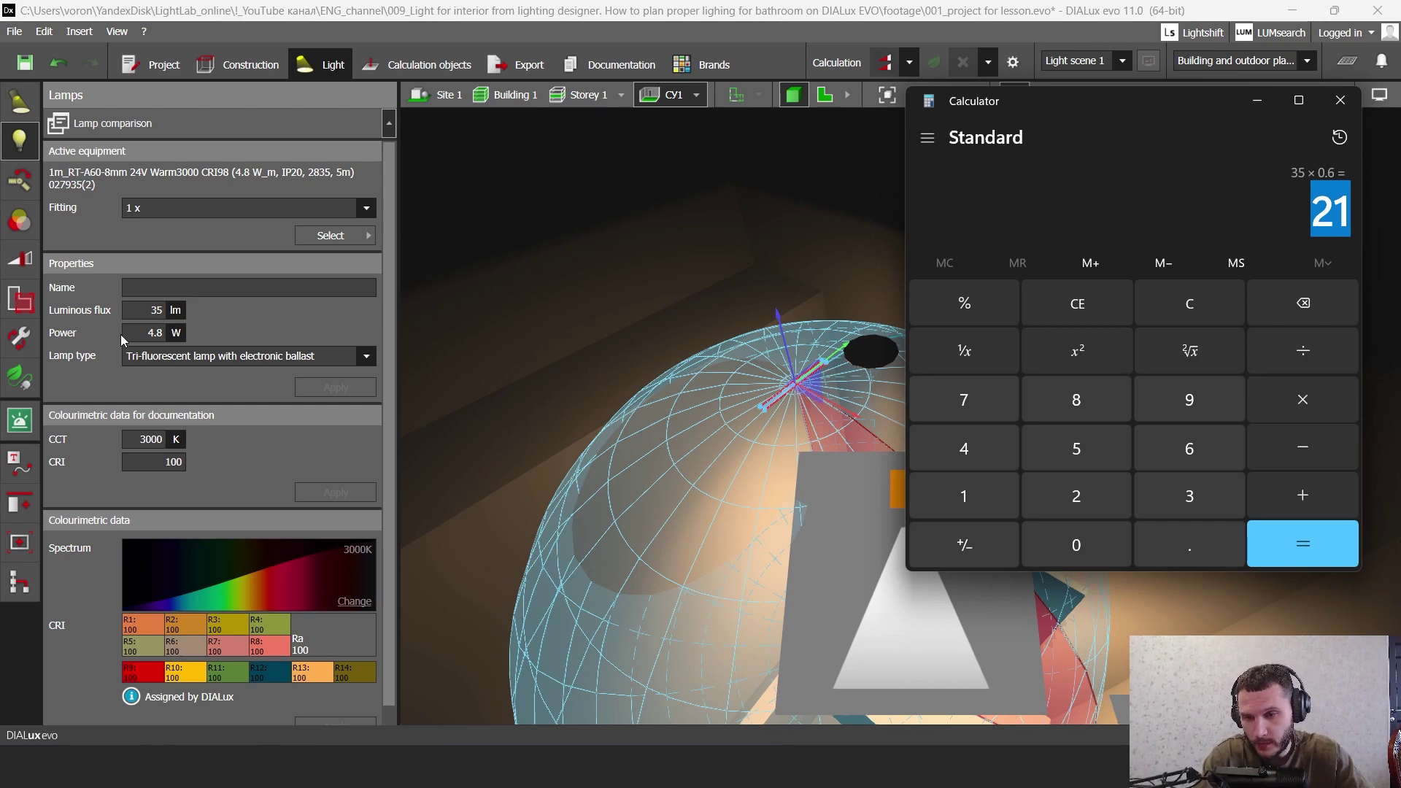
click(126, 333)
click(479, 244)
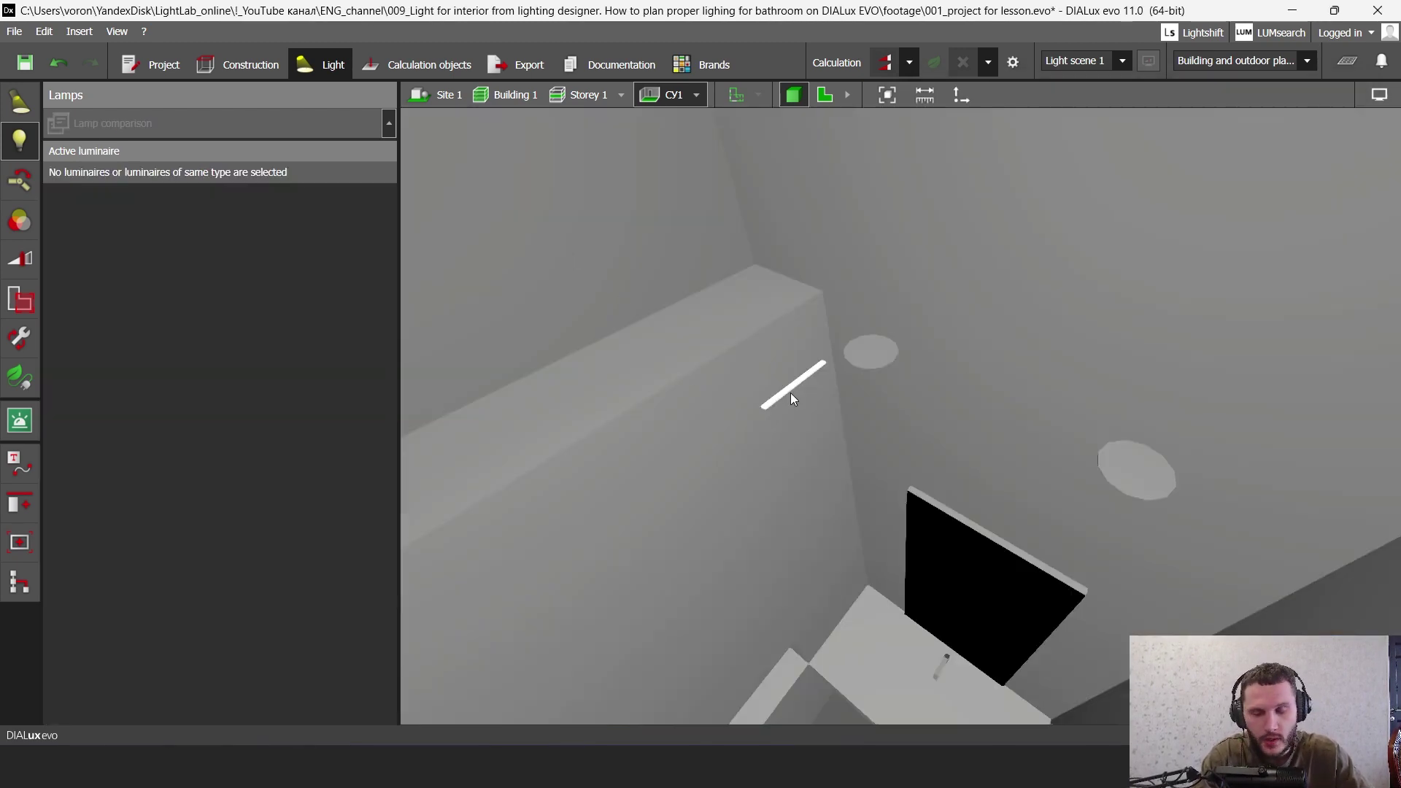
- In plan view, draw a line arrangement of the RT-A60 strip luminaire about 1.15 m long, centred along the box behind the toilet
scroll(824, 402, down, 3)
click(836, 94)
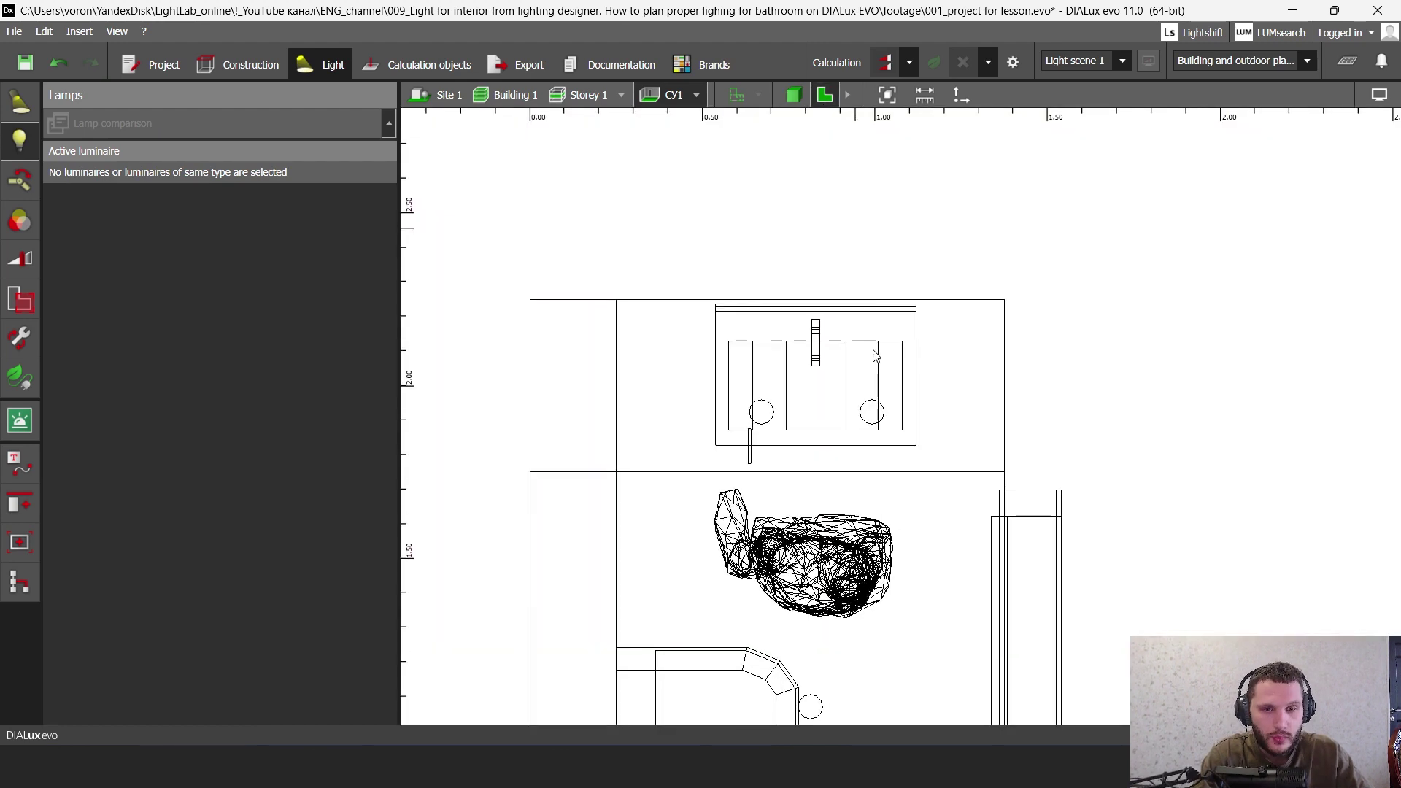
click(20, 102)
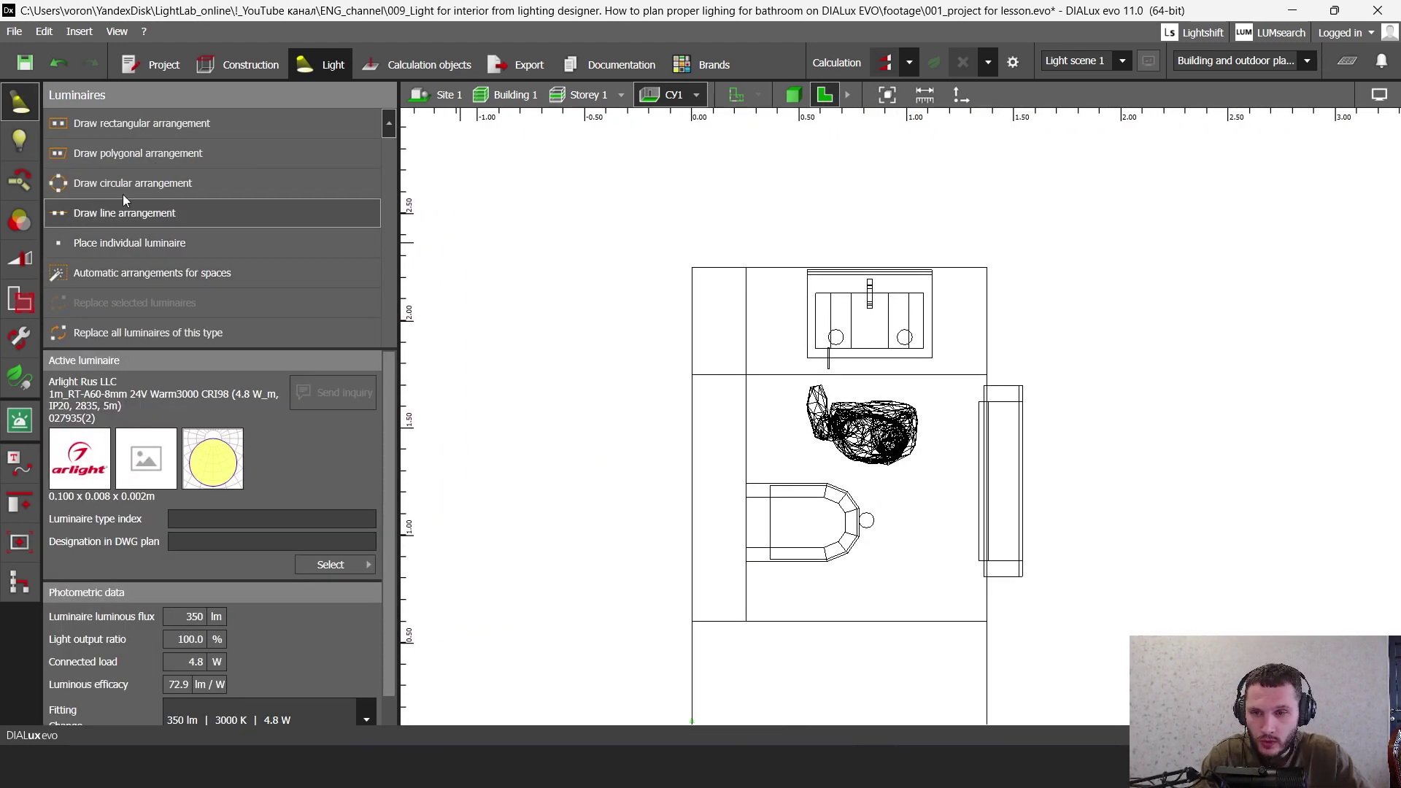
click(137, 214)
scroll(718, 397, up, 2)
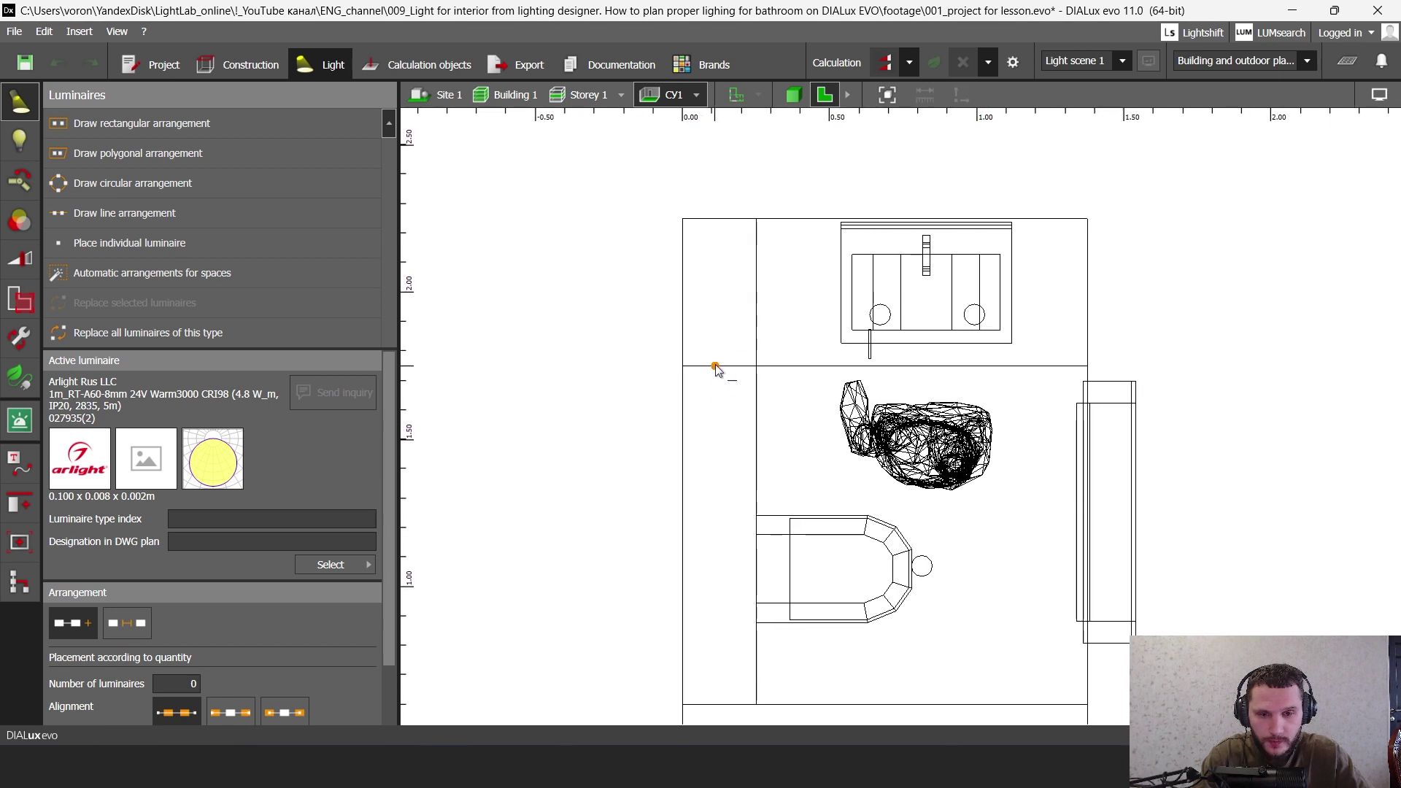
click(721, 365)
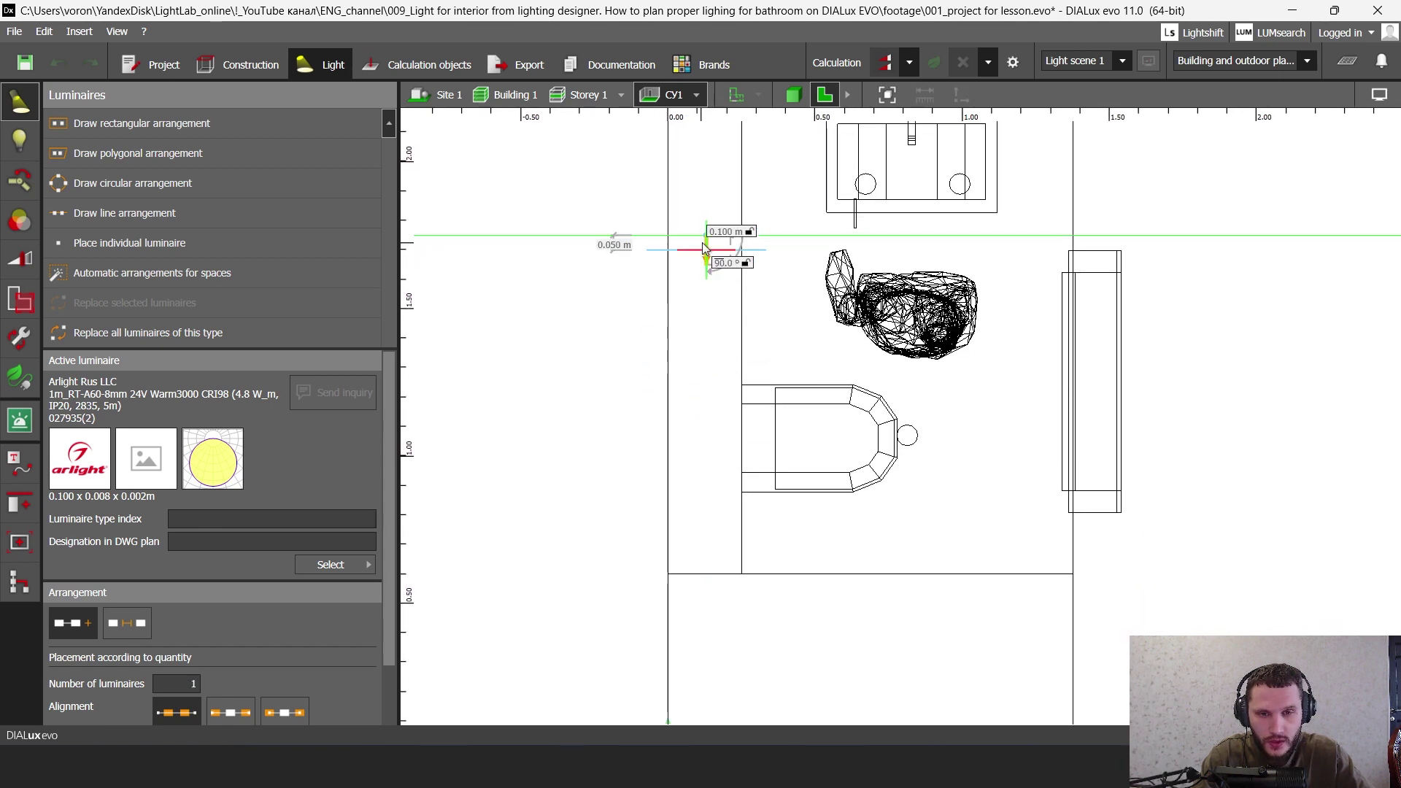
click(724, 558)
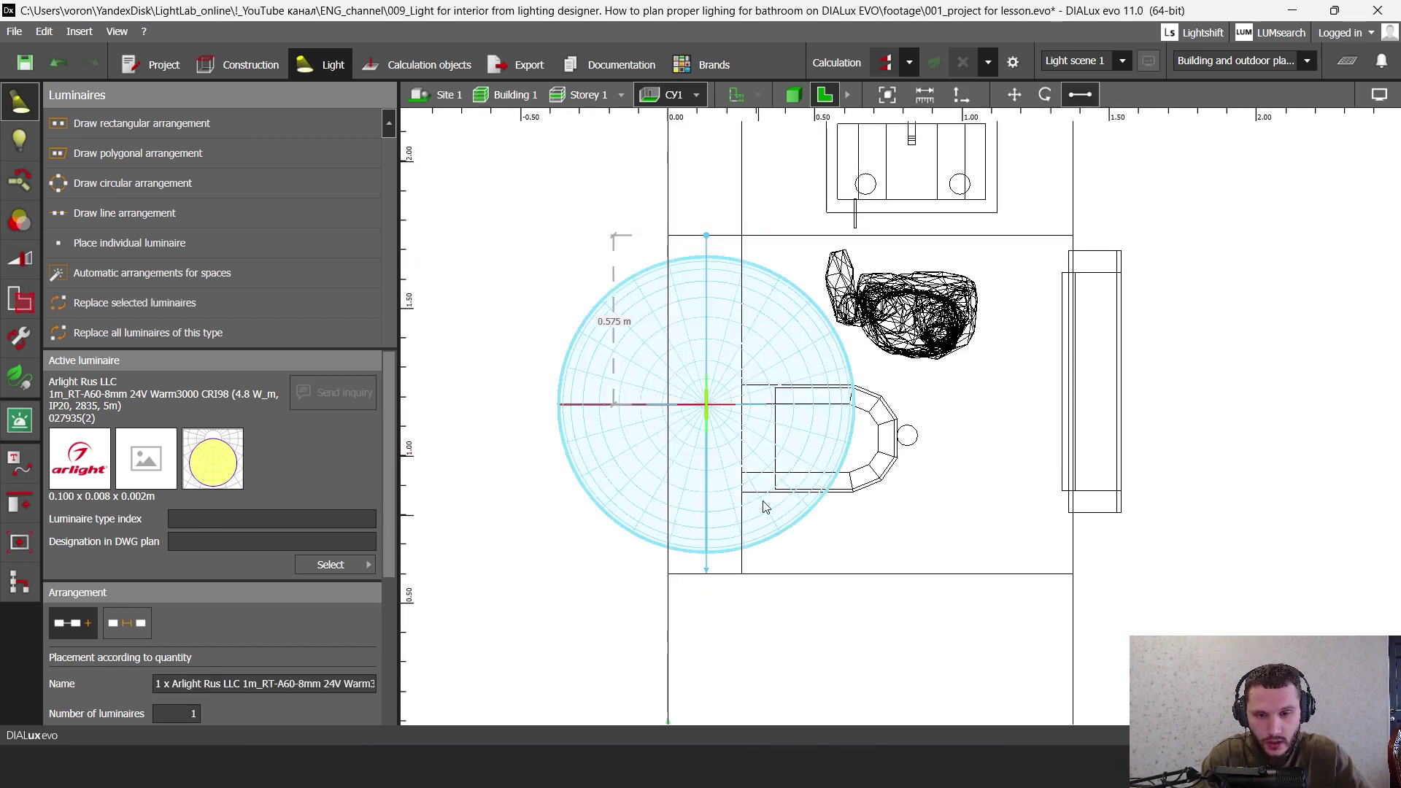
- Delete the single strip luminaire placed near the washbasin, keeping only the line arrangement
click(821, 248)
click(849, 240)
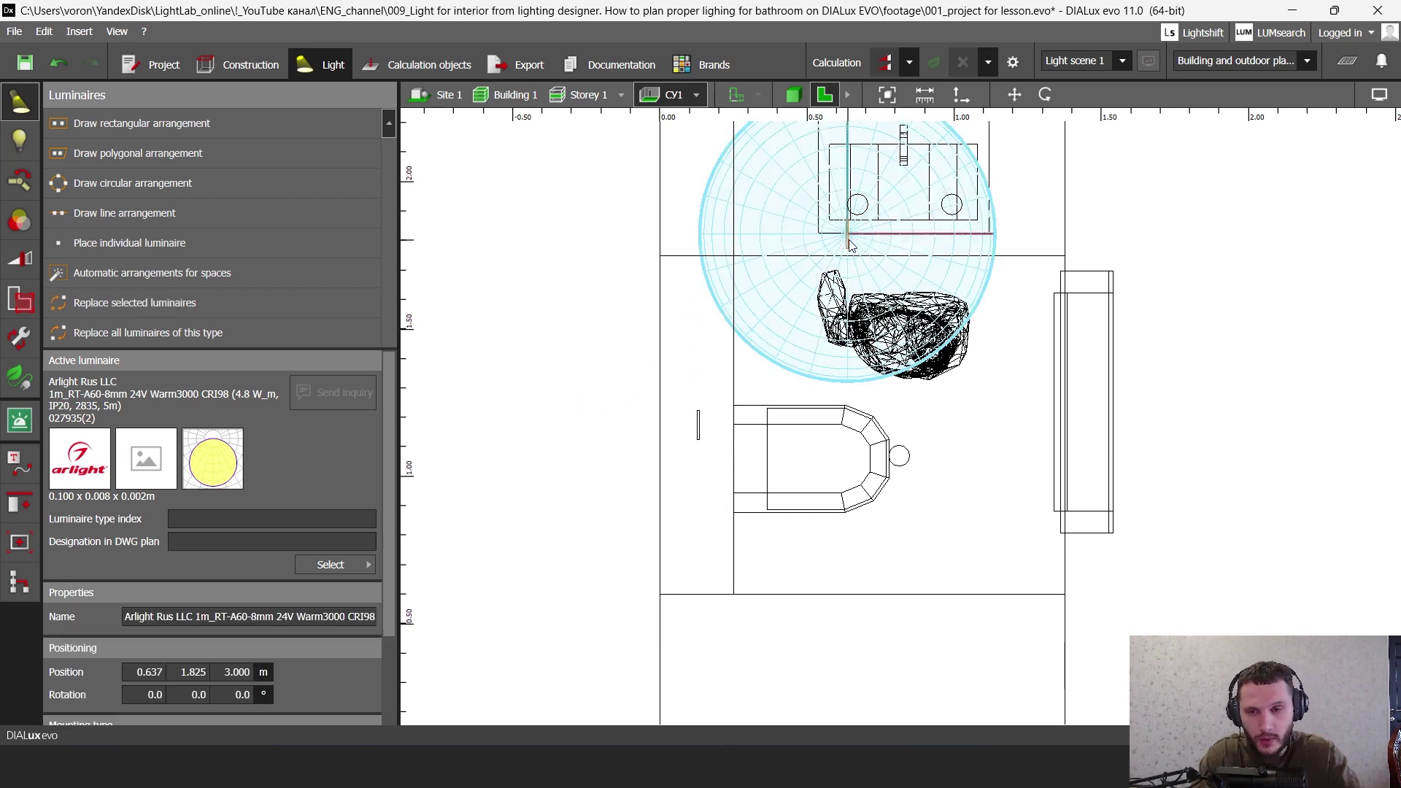
key(Escape)
- Switch the line arrangement to placement by distance, with luminaire distances of 1.00 x luminaire size
click(699, 425)
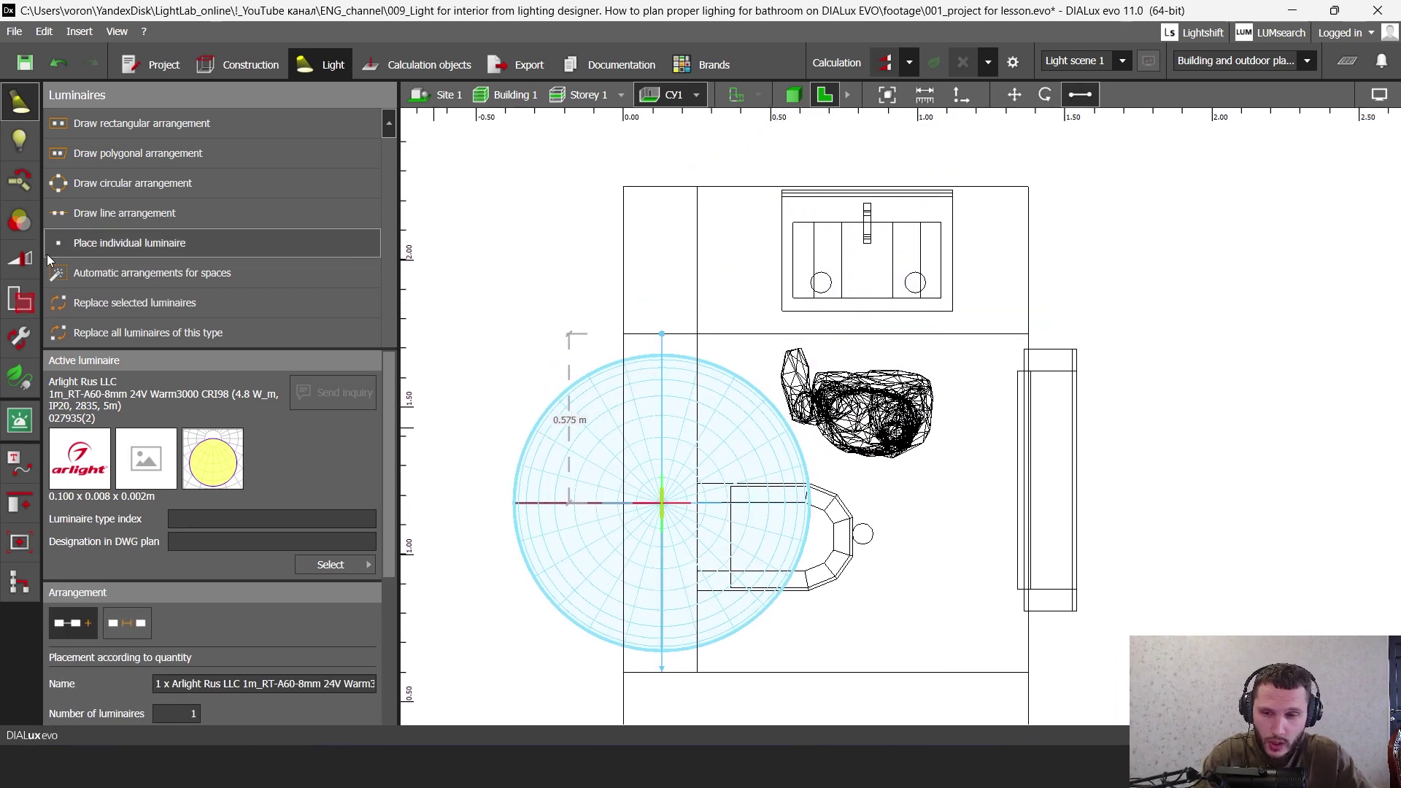
scroll(263, 593, down, 2)
scroll(263, 592, down, 1)
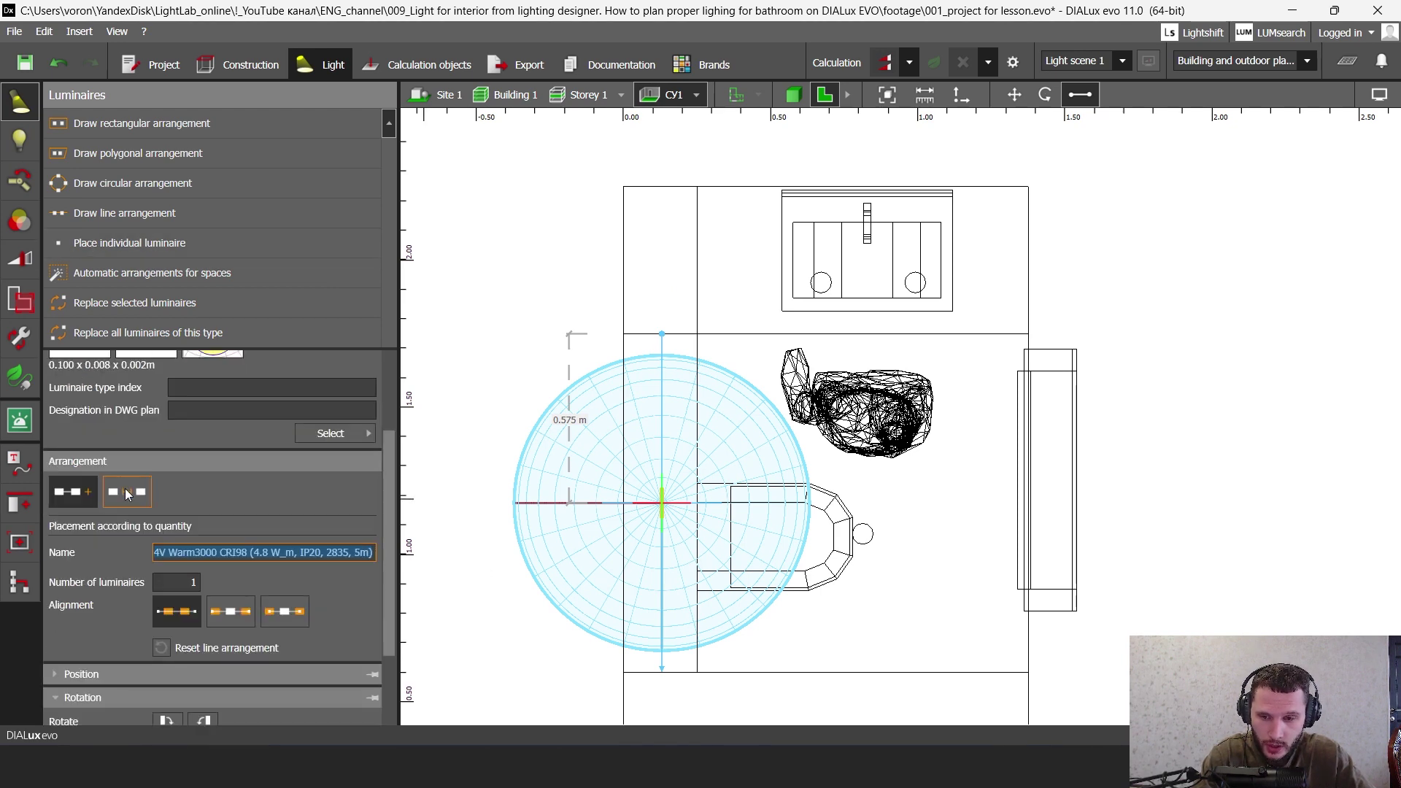
click(131, 496)
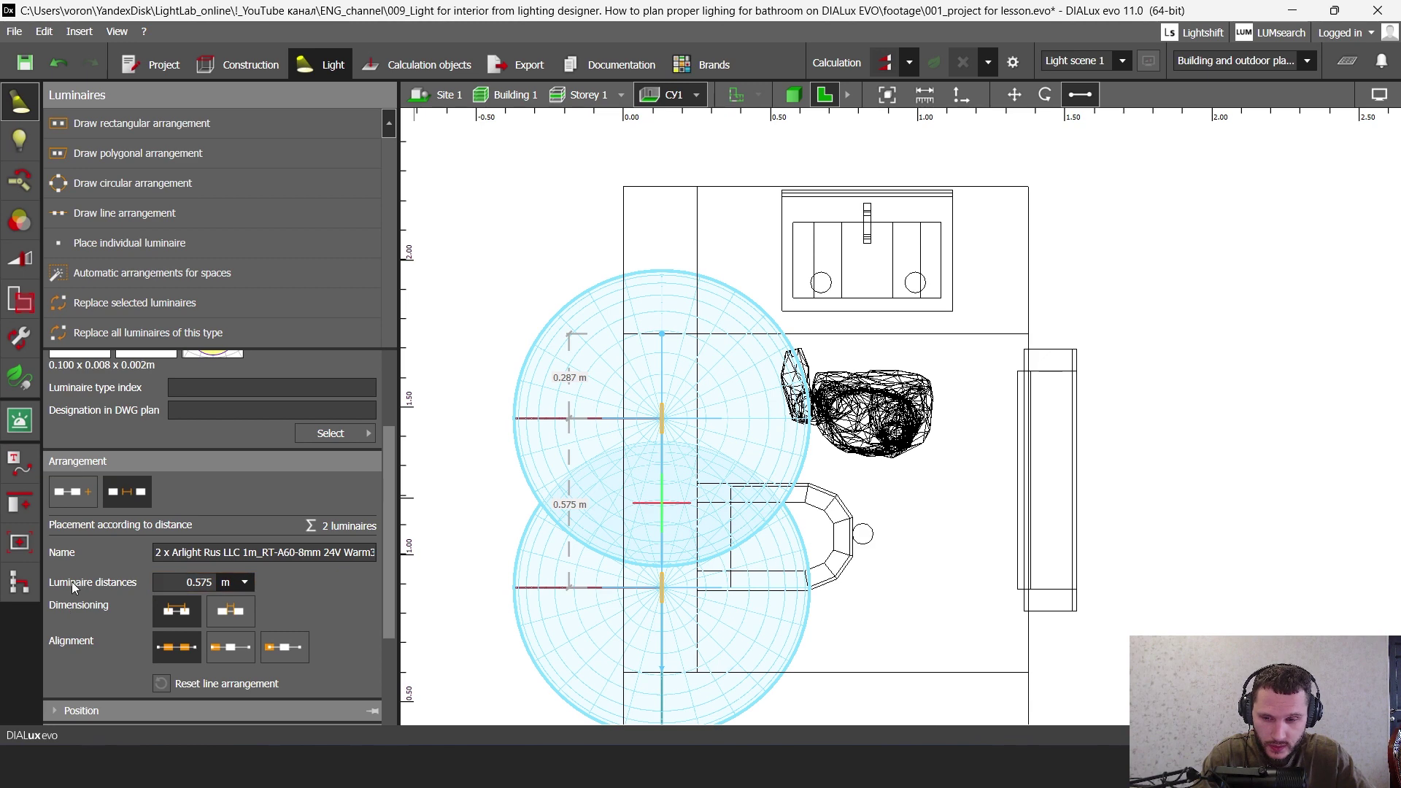
click(248, 586)
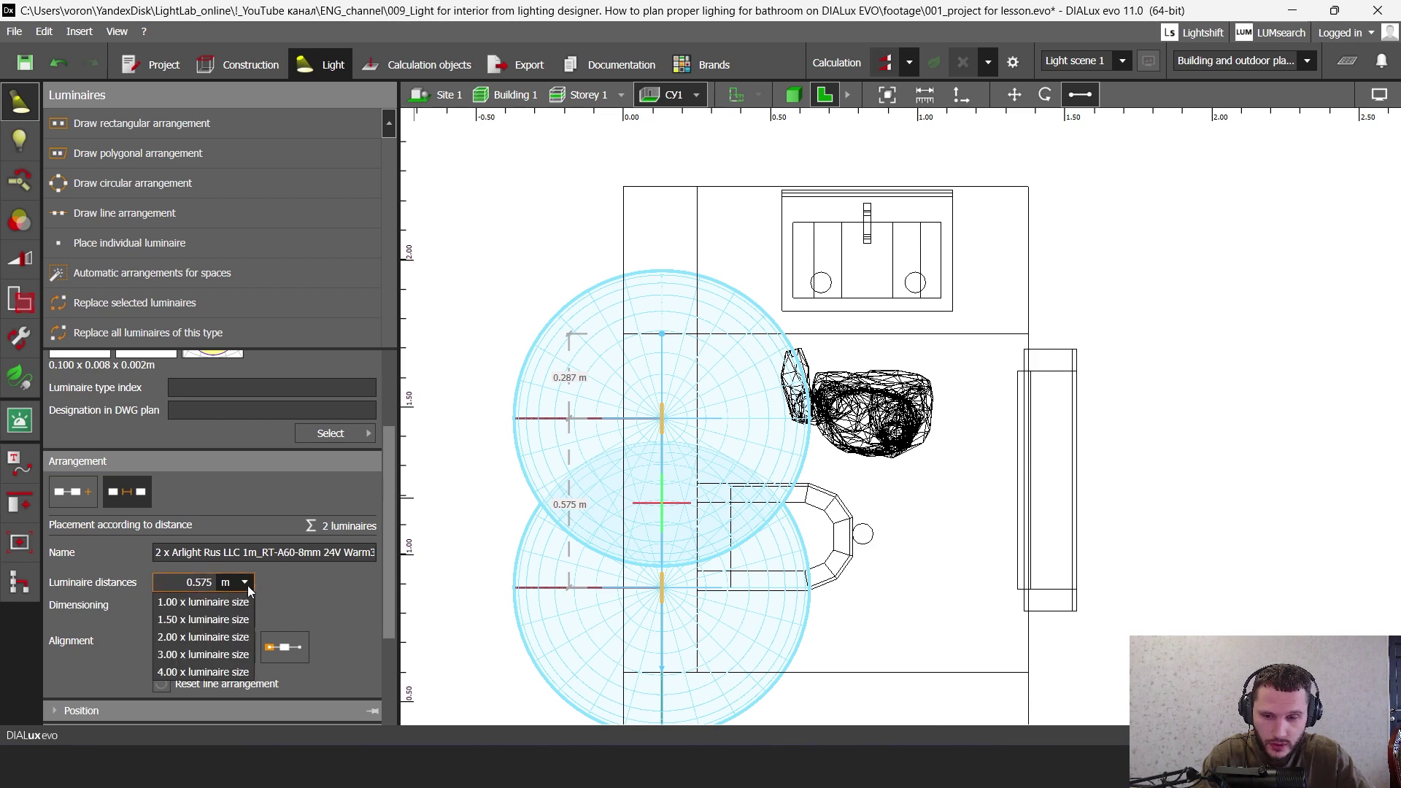
click(179, 603)
middle_drag(684, 580, 671, 564)
click(657, 569)
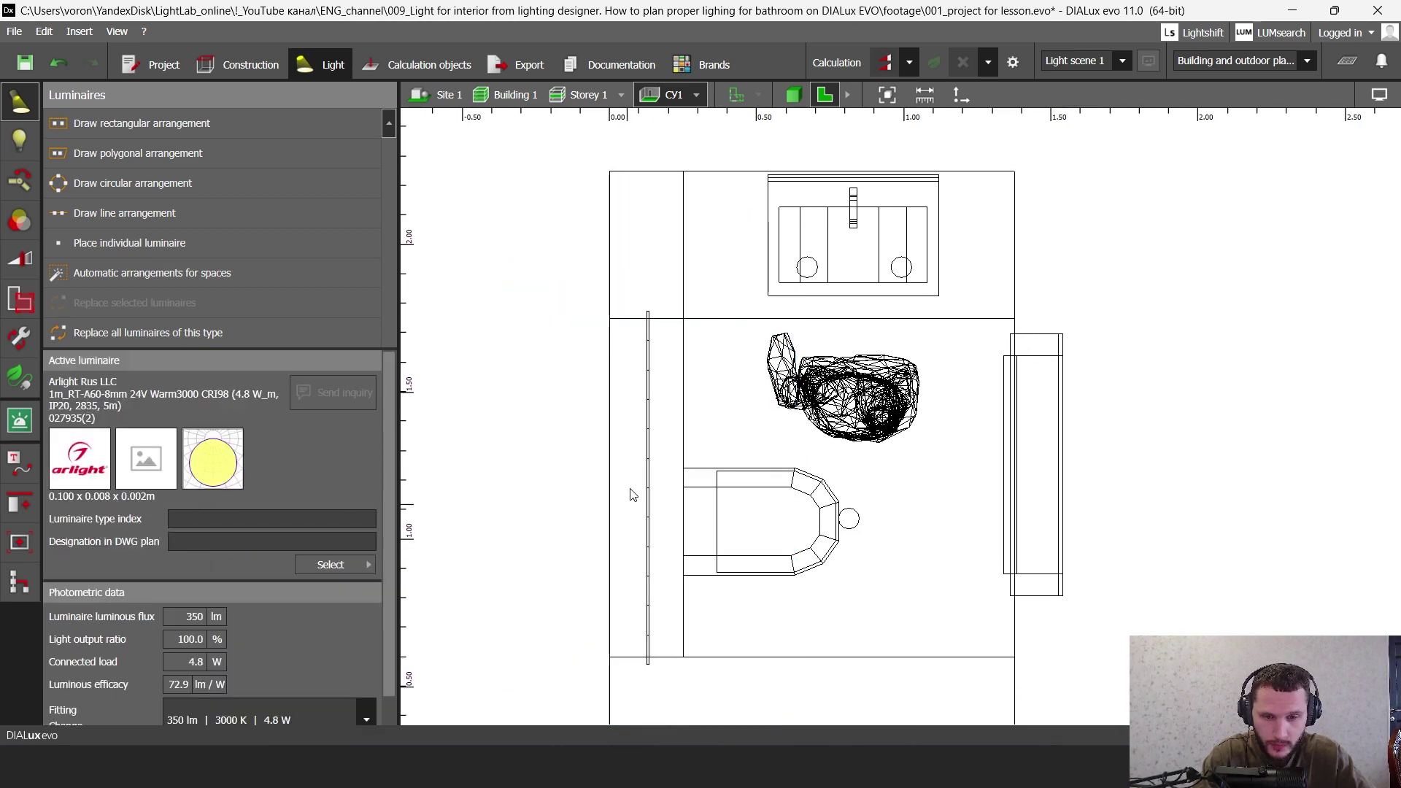
- In an elevation view, lower the strip line arrangement to a height of 1.30 m, level with the underside of the upper box
double_click(654, 373)
scroll(654, 371, up, 2)
click(650, 356)
click(693, 330)
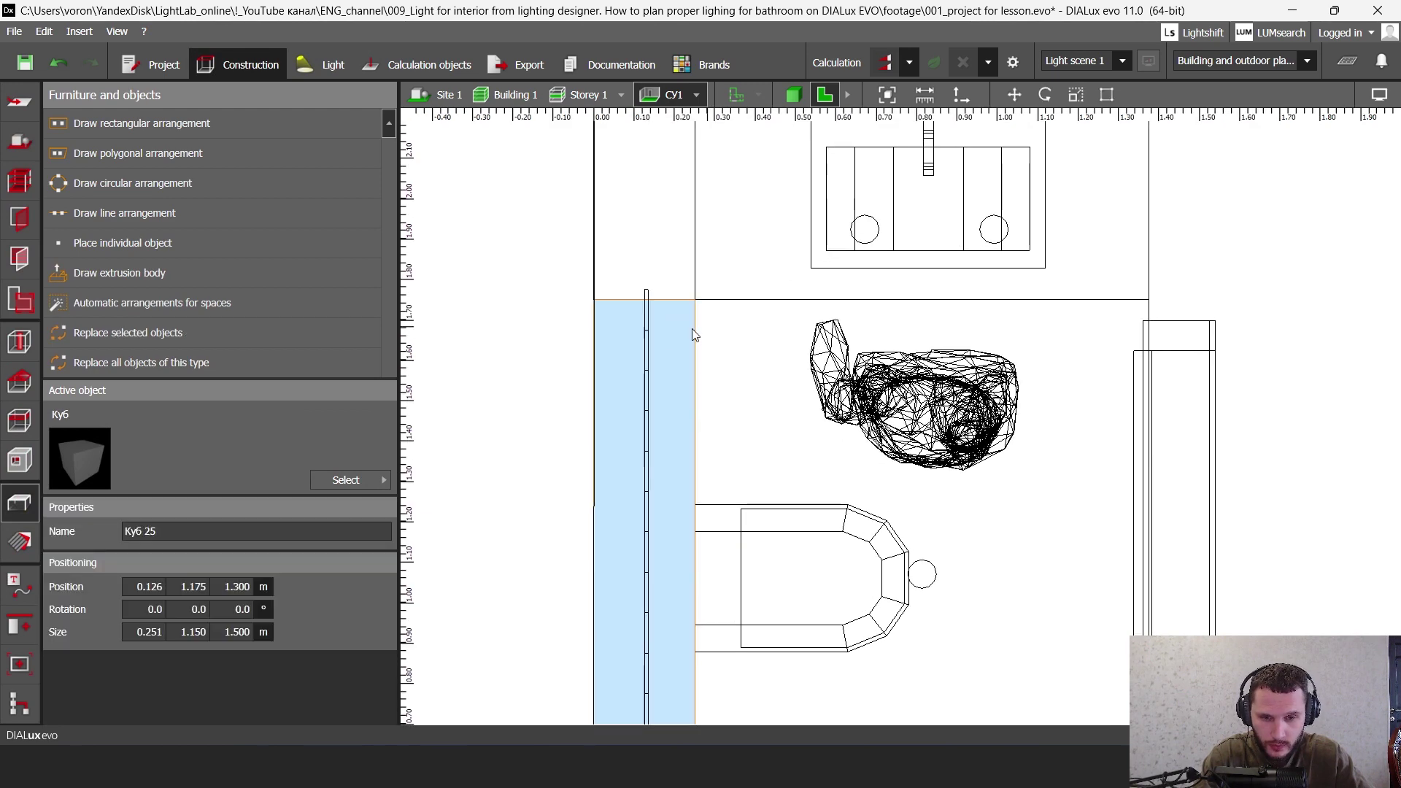
click(647, 323)
click(648, 326)
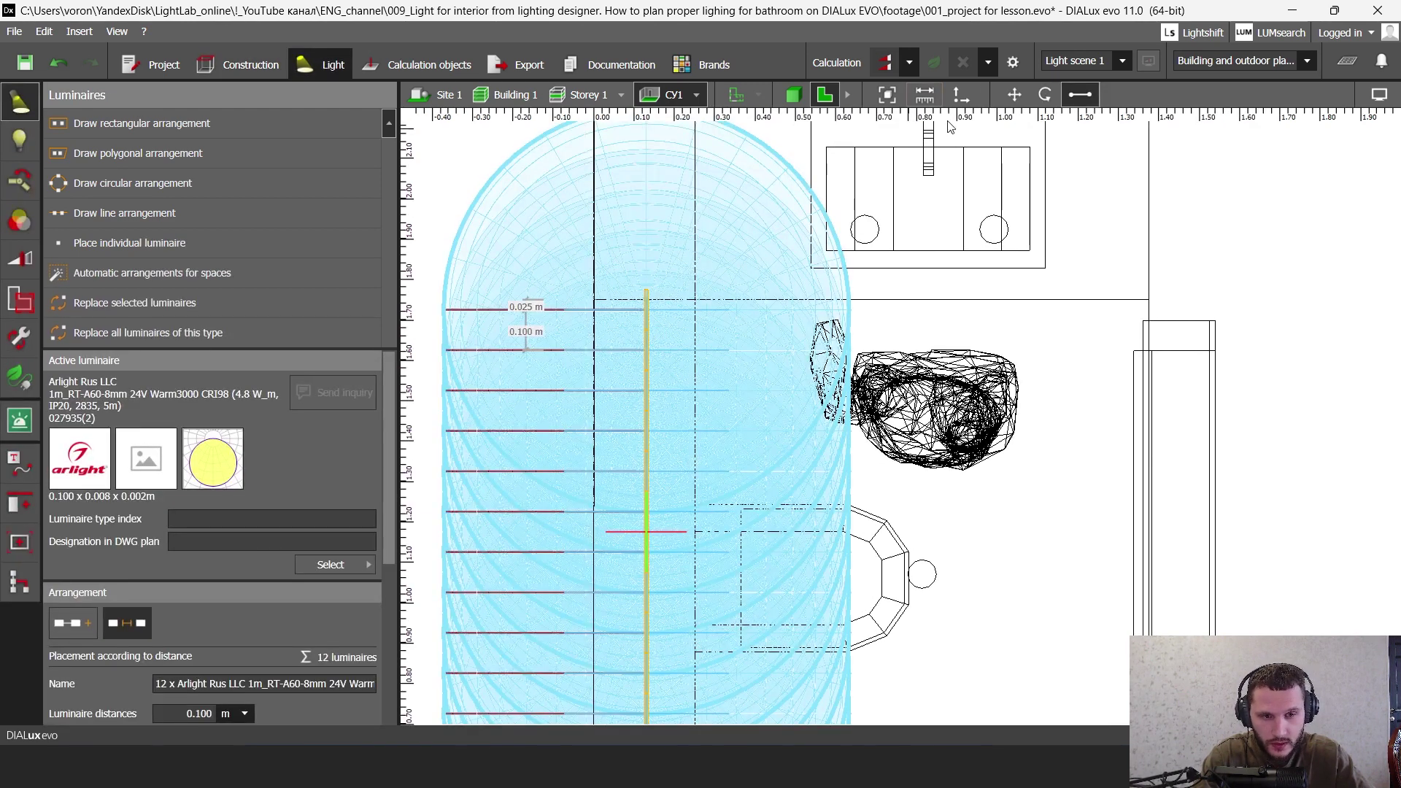
click(886, 95)
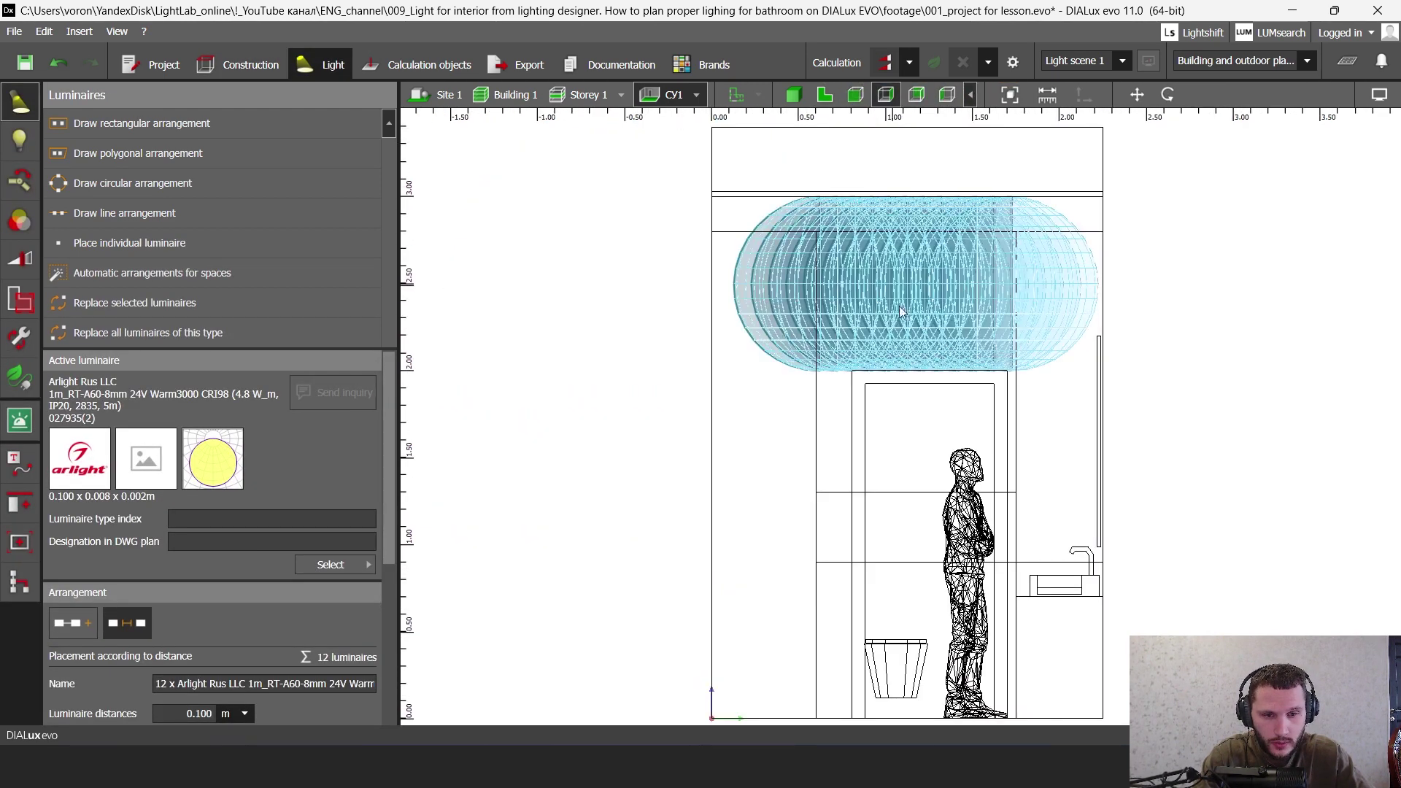
click(1137, 95)
middle_drag(901, 183, 774, 223)
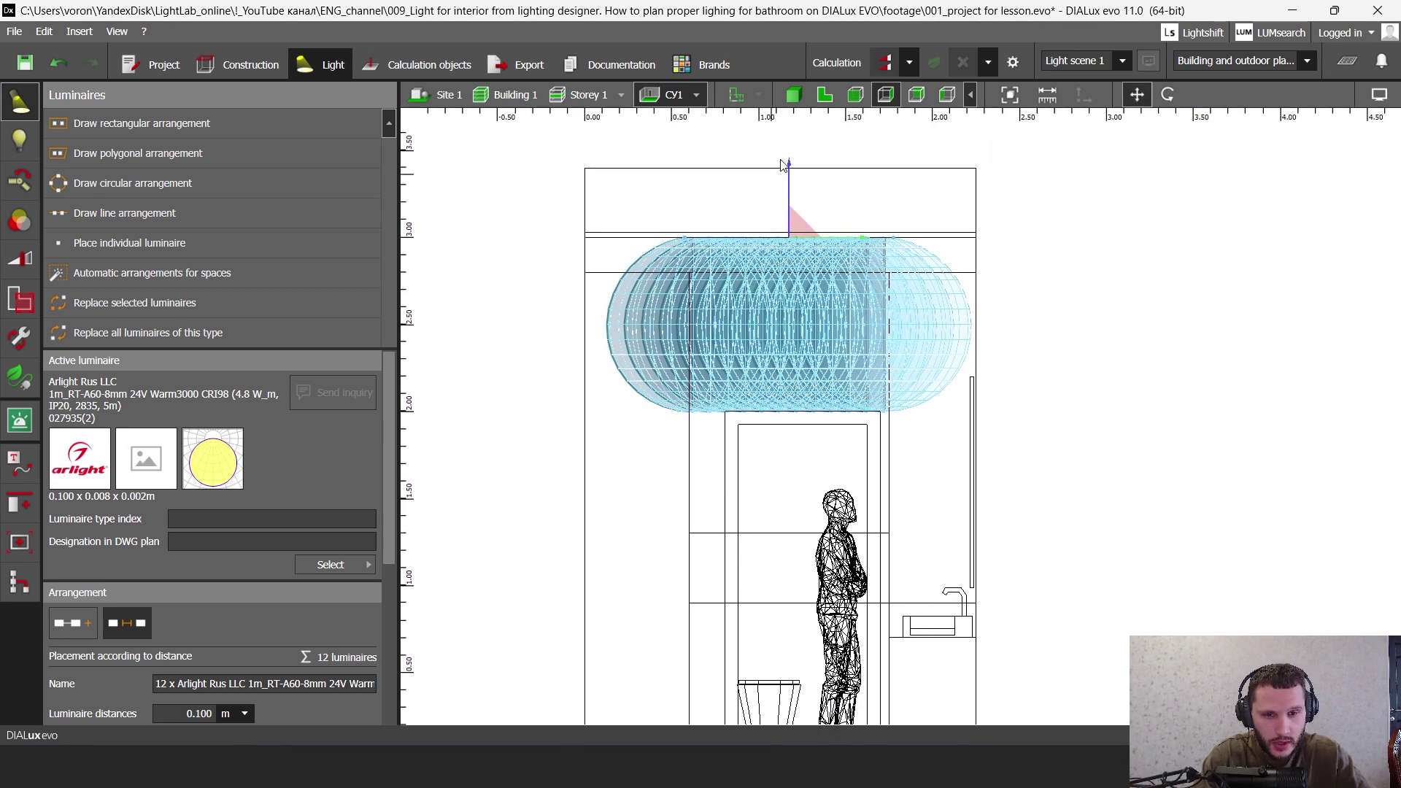
drag(790, 169, 789, 459)
scroll(787, 522, up, 8)
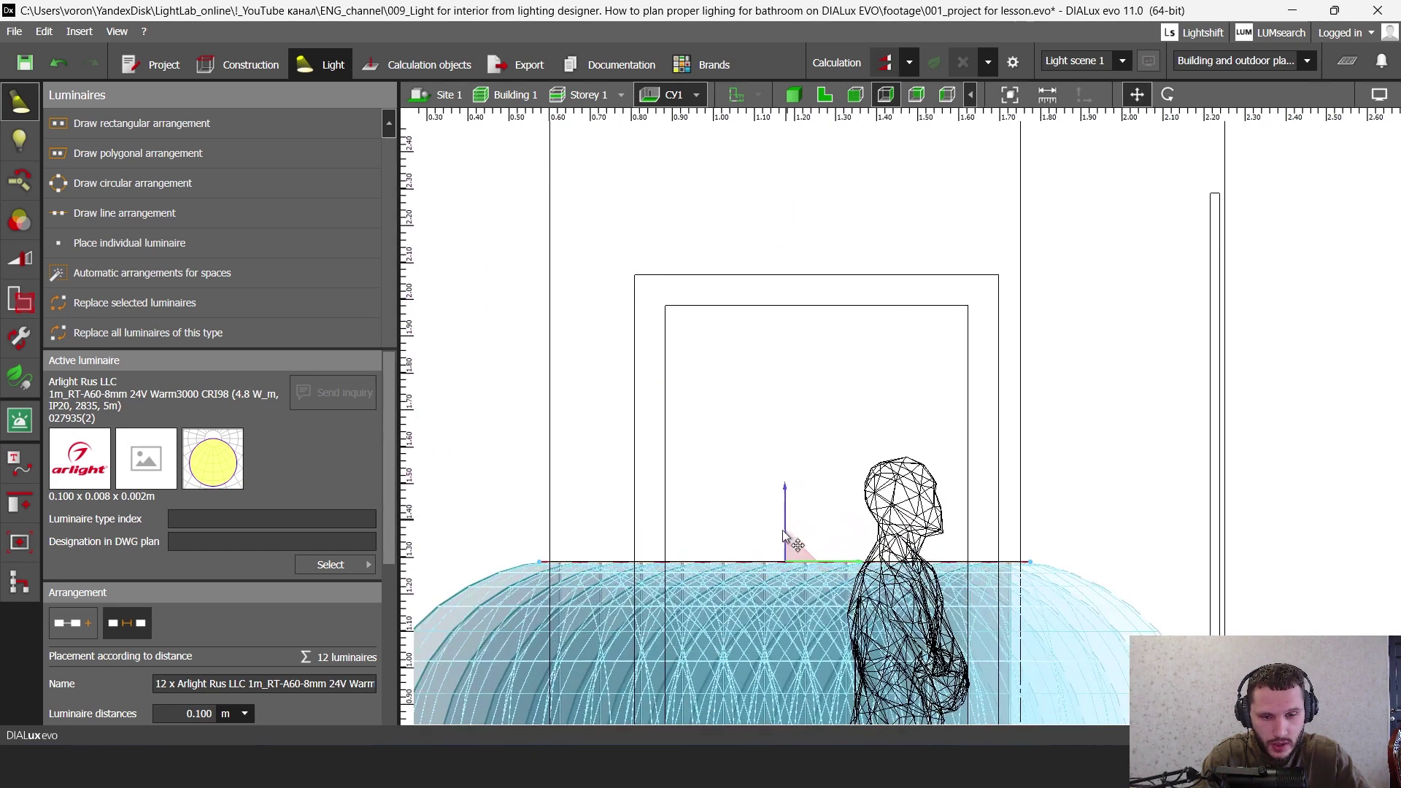
scroll(812, 562, down, 2)
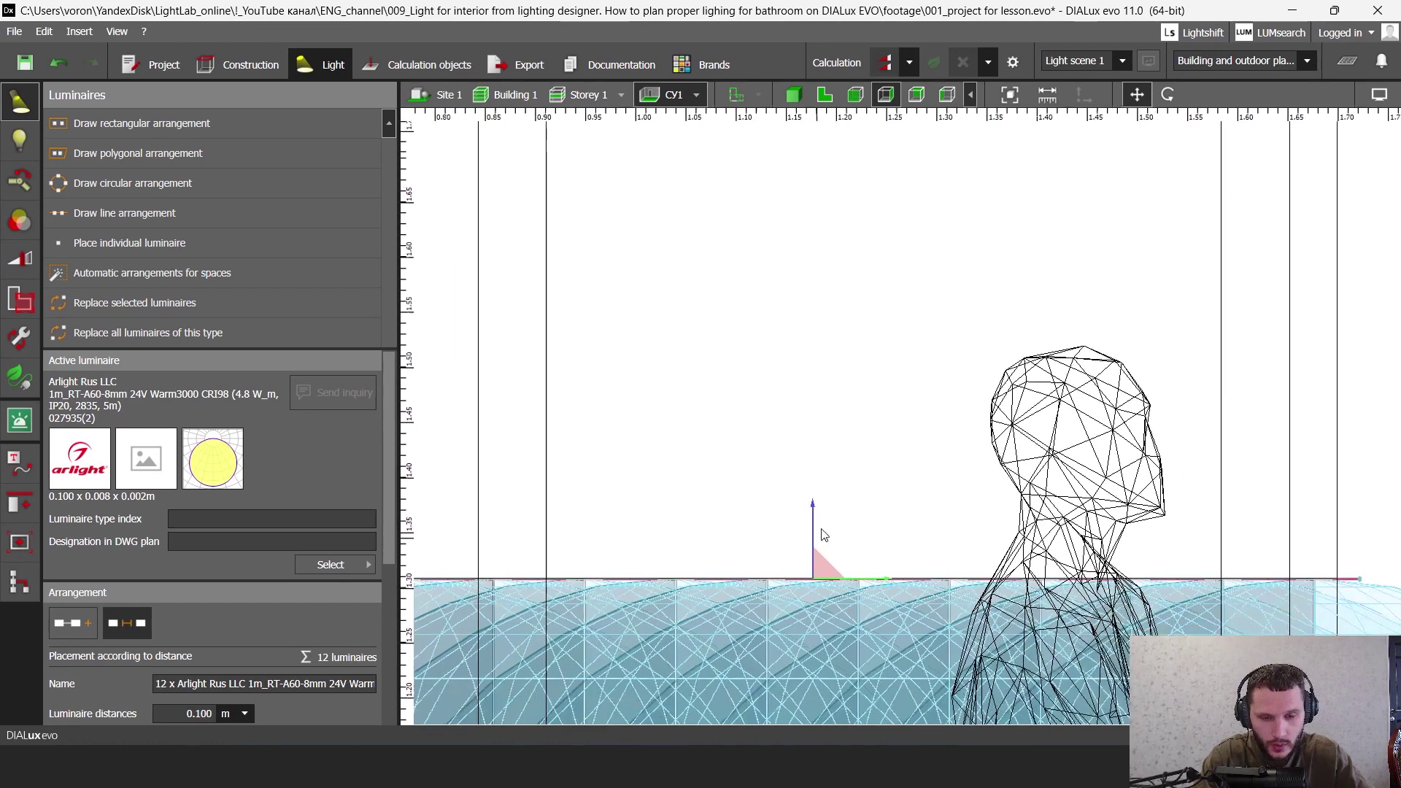
- Calculate the lighting in the 3D view and examine how the strip illuminates the niche above the toilet
click(793, 94)
click(884, 63)
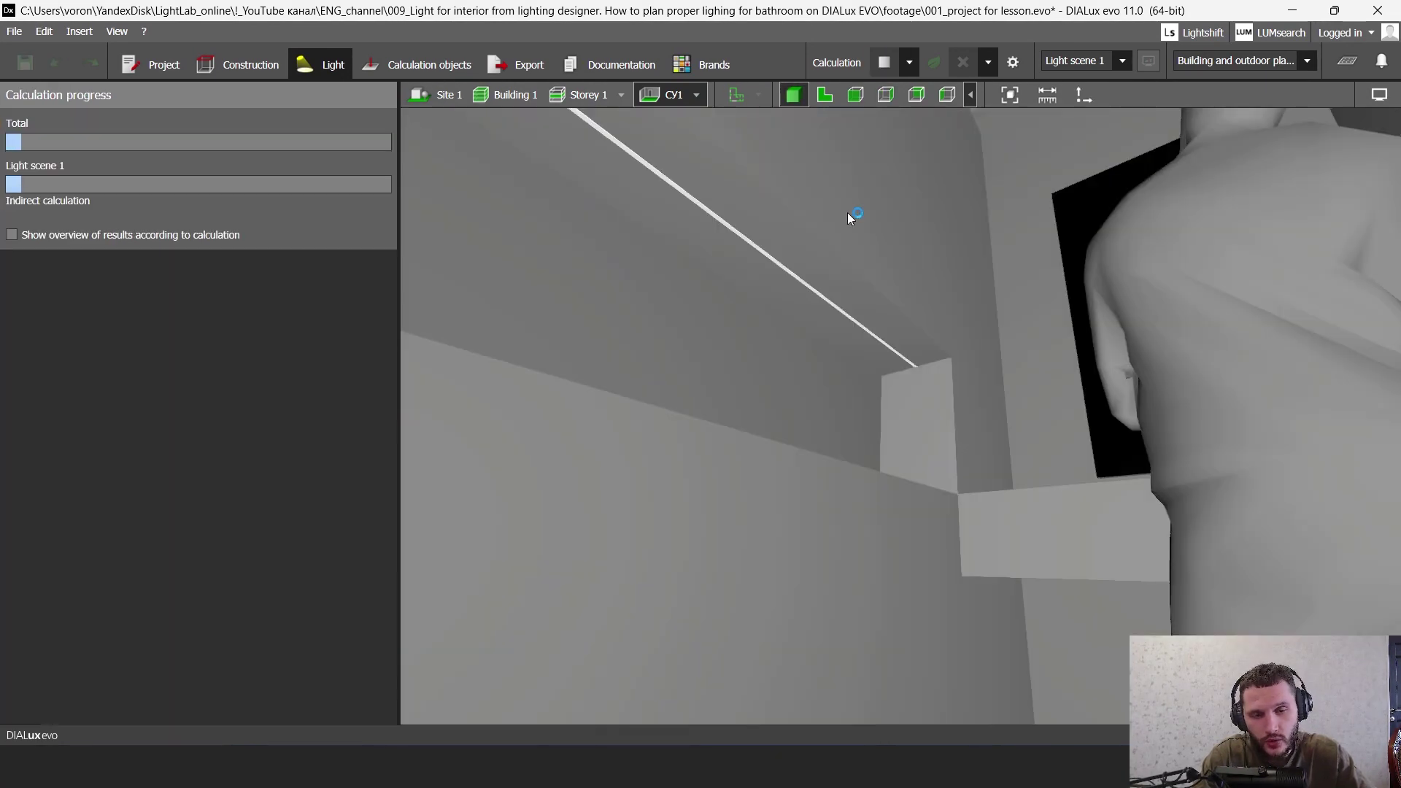
scroll(848, 213, down, 4)
middle_drag(847, 212, 742, 364)
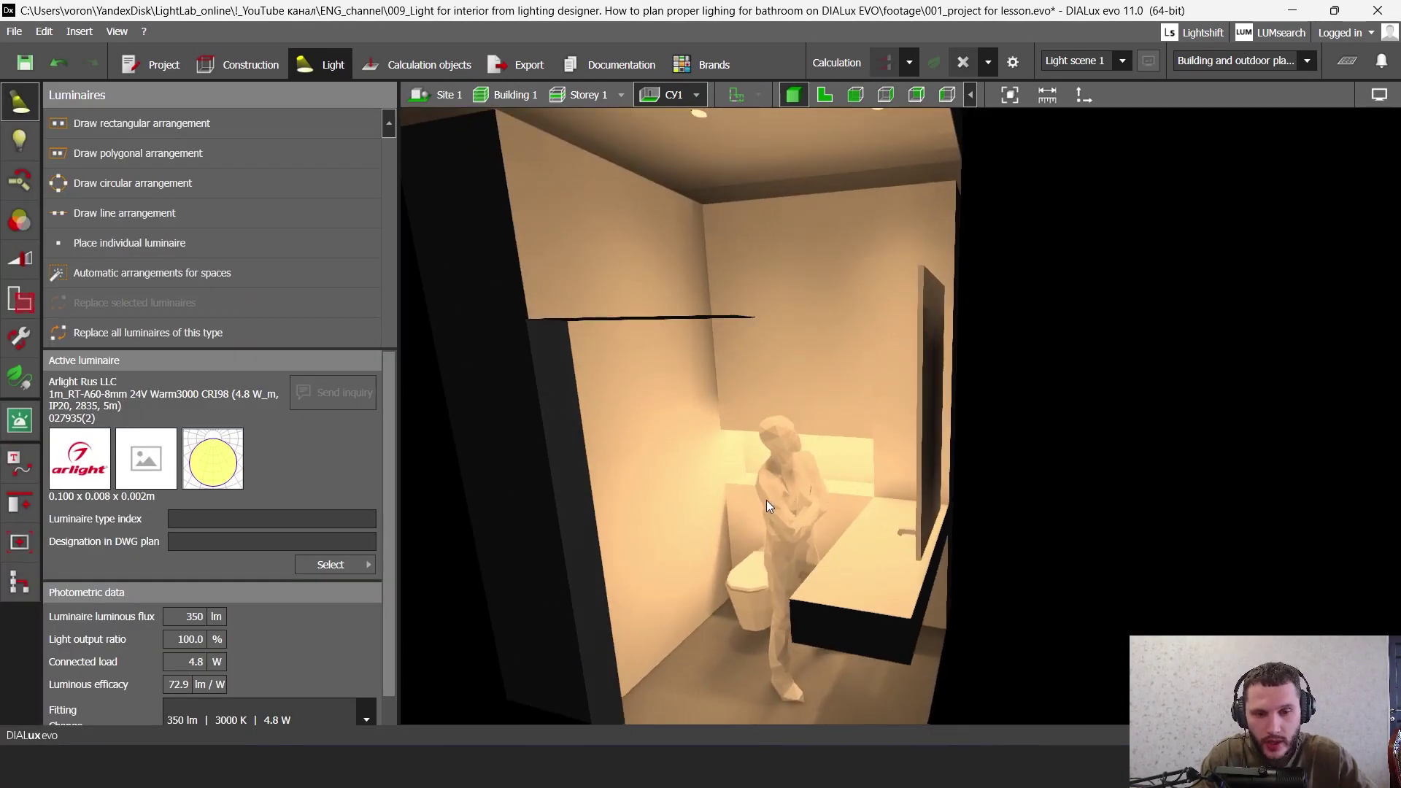
scroll(764, 500, up, 4)
right_drag(763, 500, 653, 435)
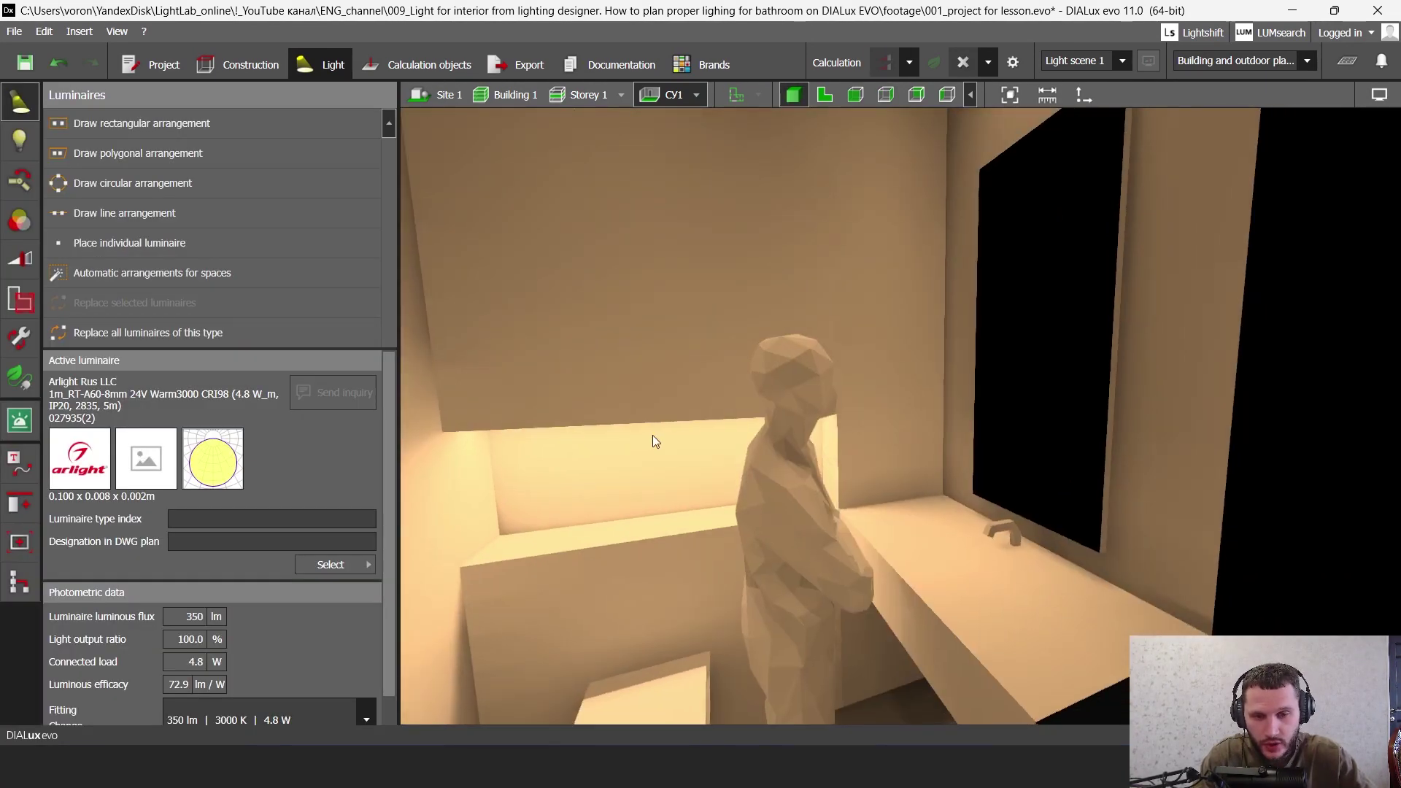
scroll(657, 427, up, 3)
- Discard the calculation results, set the strip arrangement's lamp luminous flux to 21 lm, and apply it
click(960, 63)
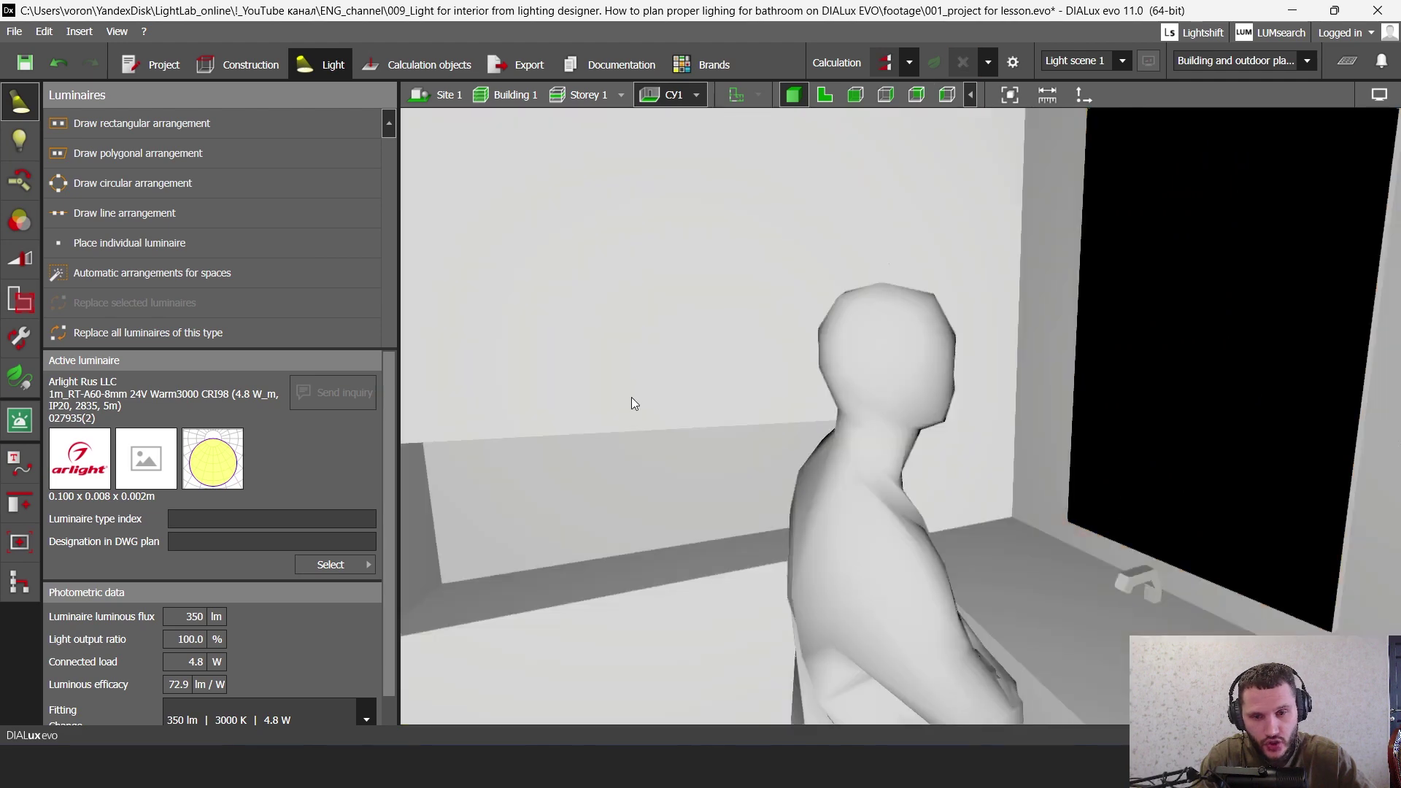
click(693, 465)
click(19, 139)
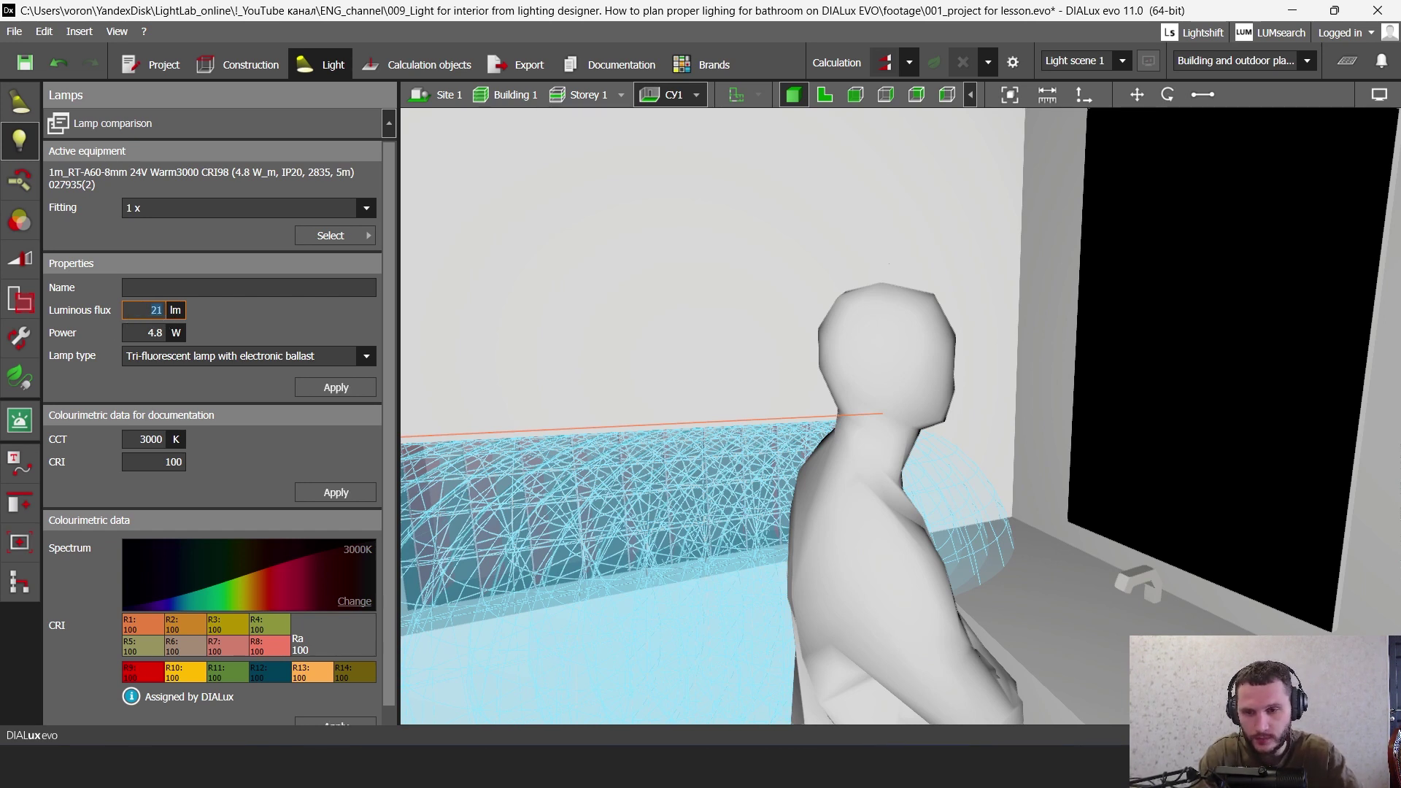
click(360, 393)
- Recalculate the lighting and inspect the niche, toilet and washbasin areas from several viewpoints
click(887, 62)
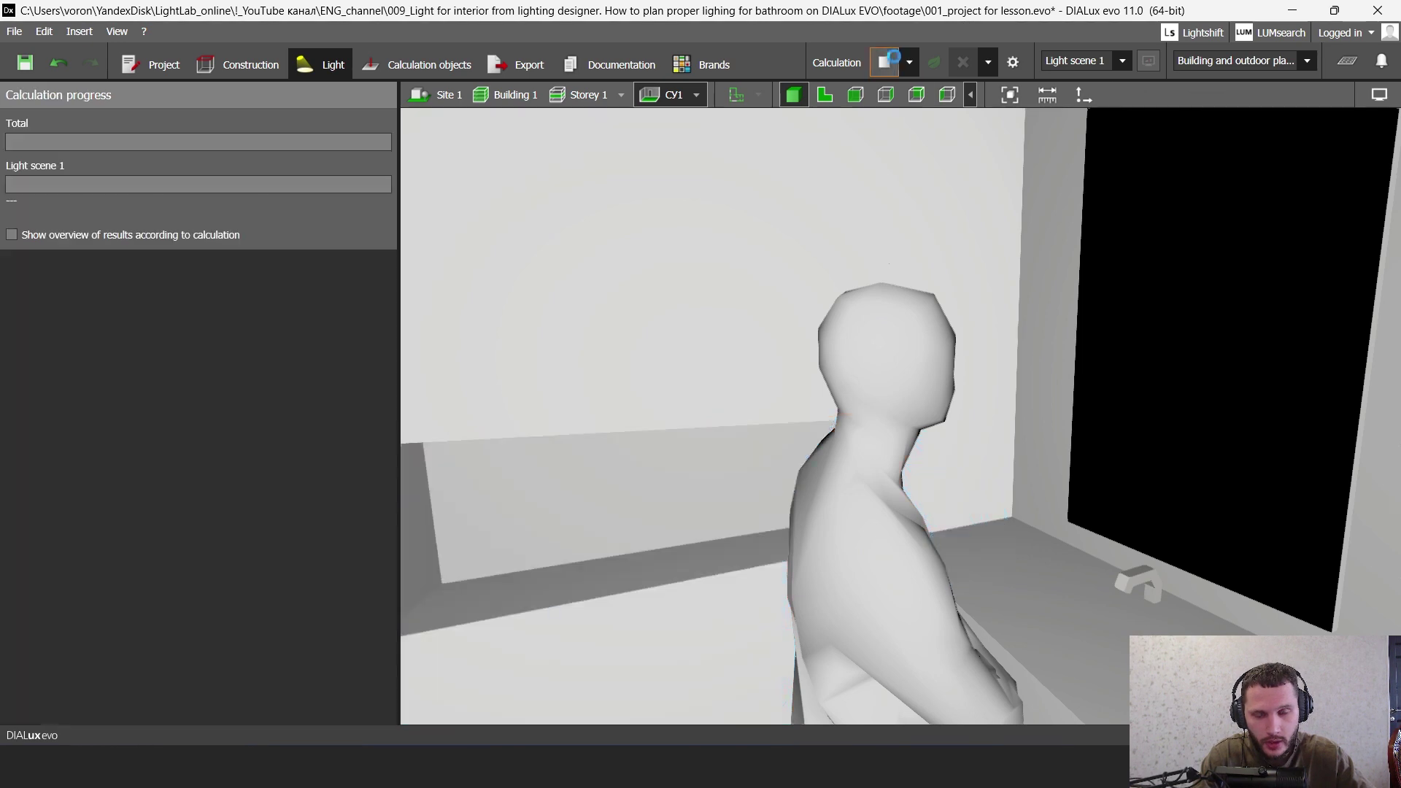
scroll(871, 239, down, 3)
right_drag(870, 238, 844, 273)
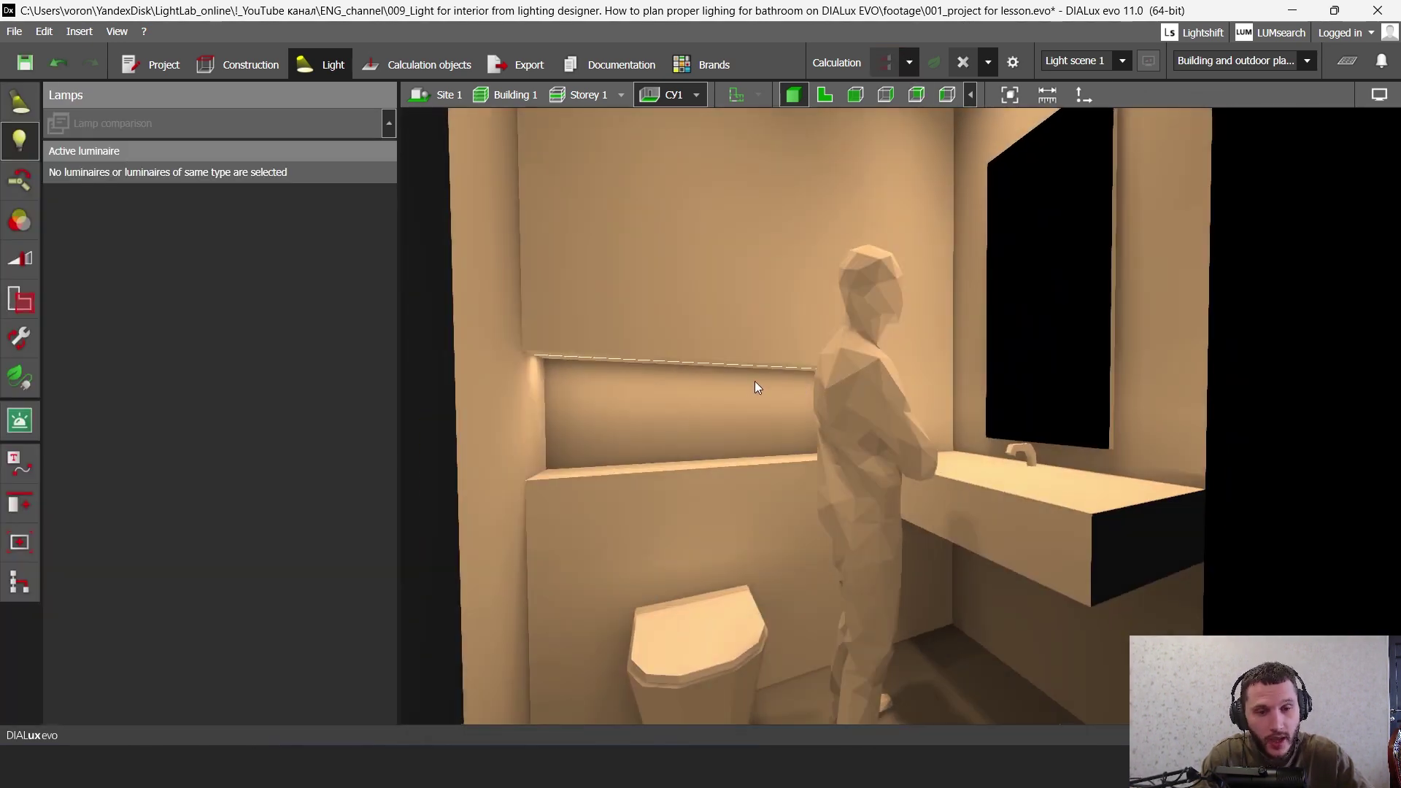
right_drag(755, 381, 927, 346)
scroll(927, 351, up, 3)
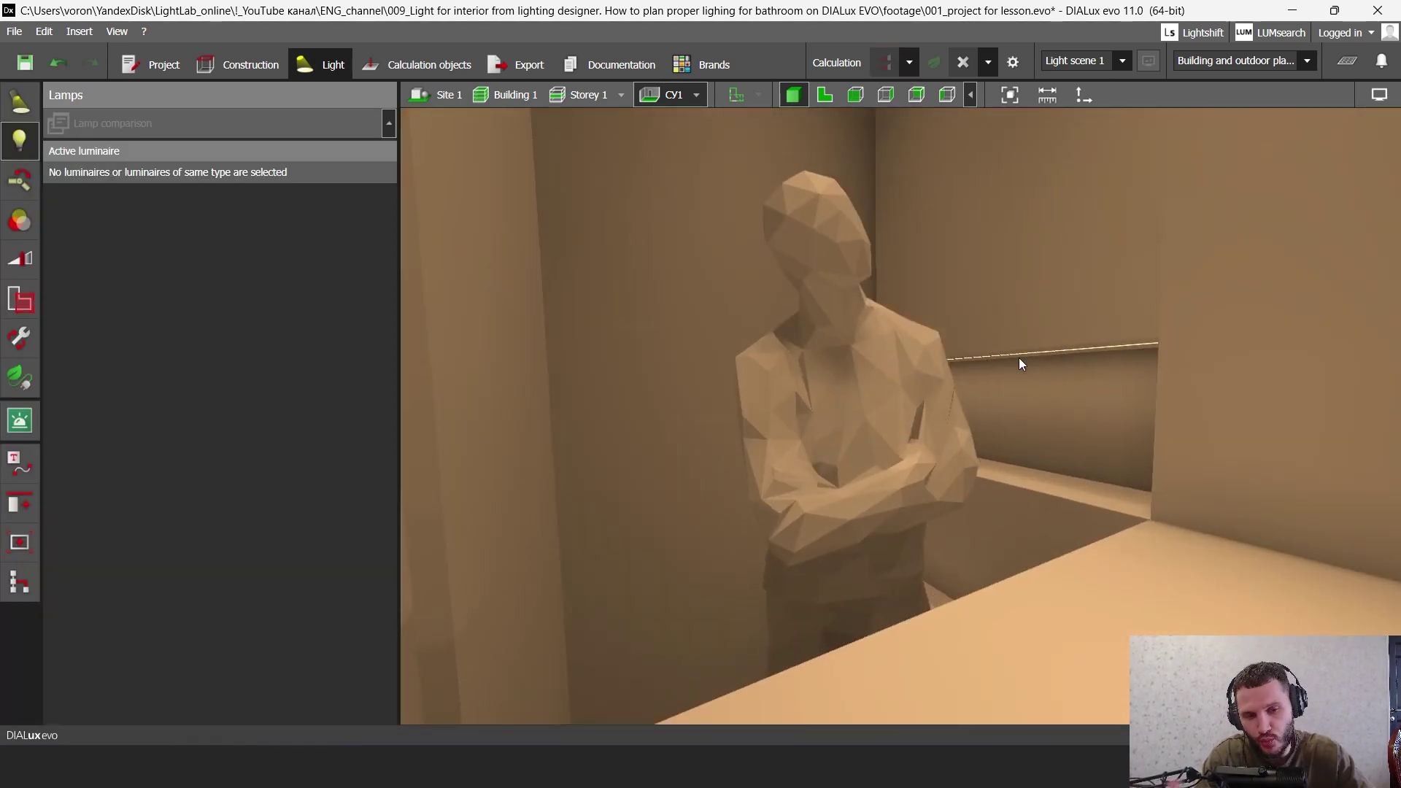
right_drag(1019, 358, 1084, 445)
middle_drag(809, 396, 853, 482)
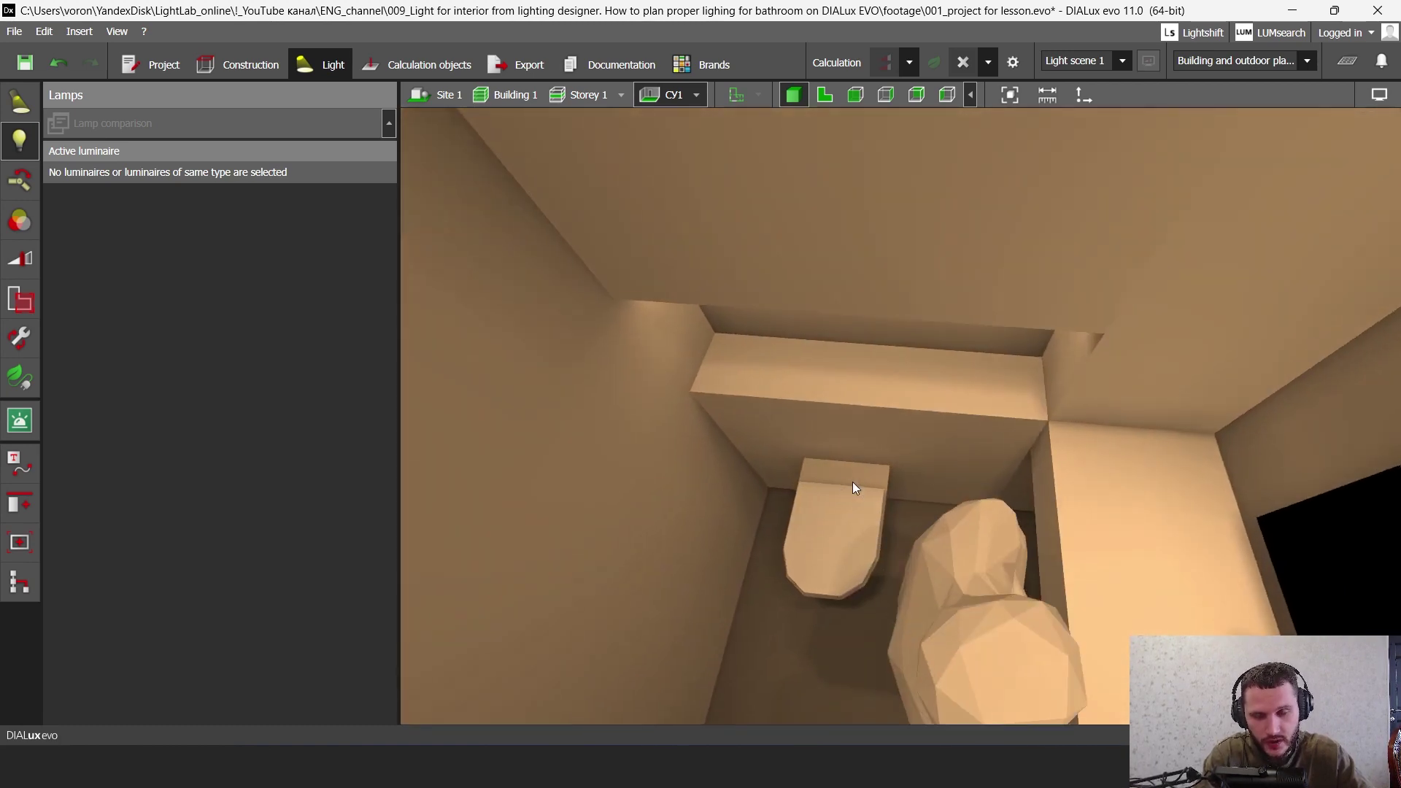
right_drag(852, 482, 1032, 216)
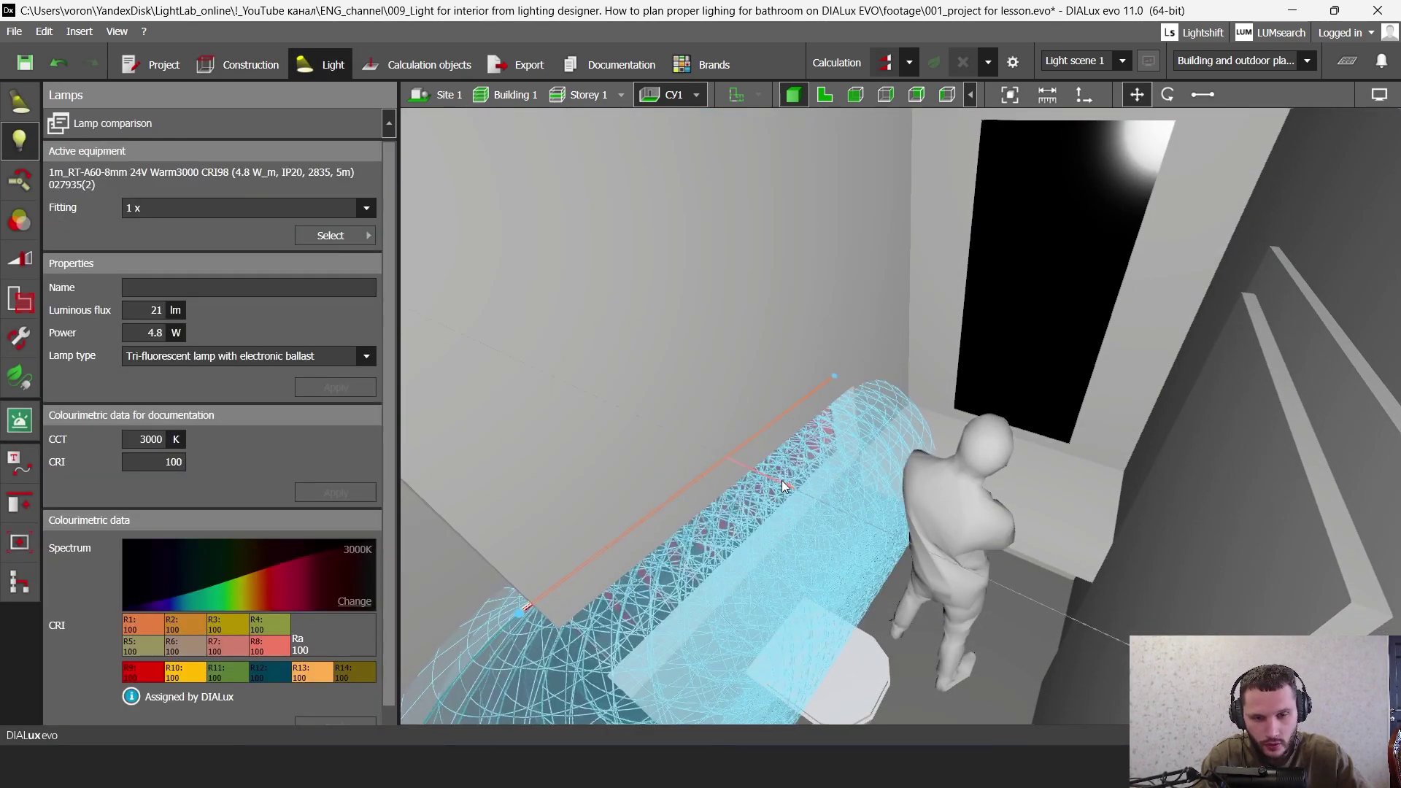
- Rotate the copied LED strip line upright in the 3D view and turn its light direction toward the mirror wall
right_drag(781, 480, 927, 401)
click(1168, 95)
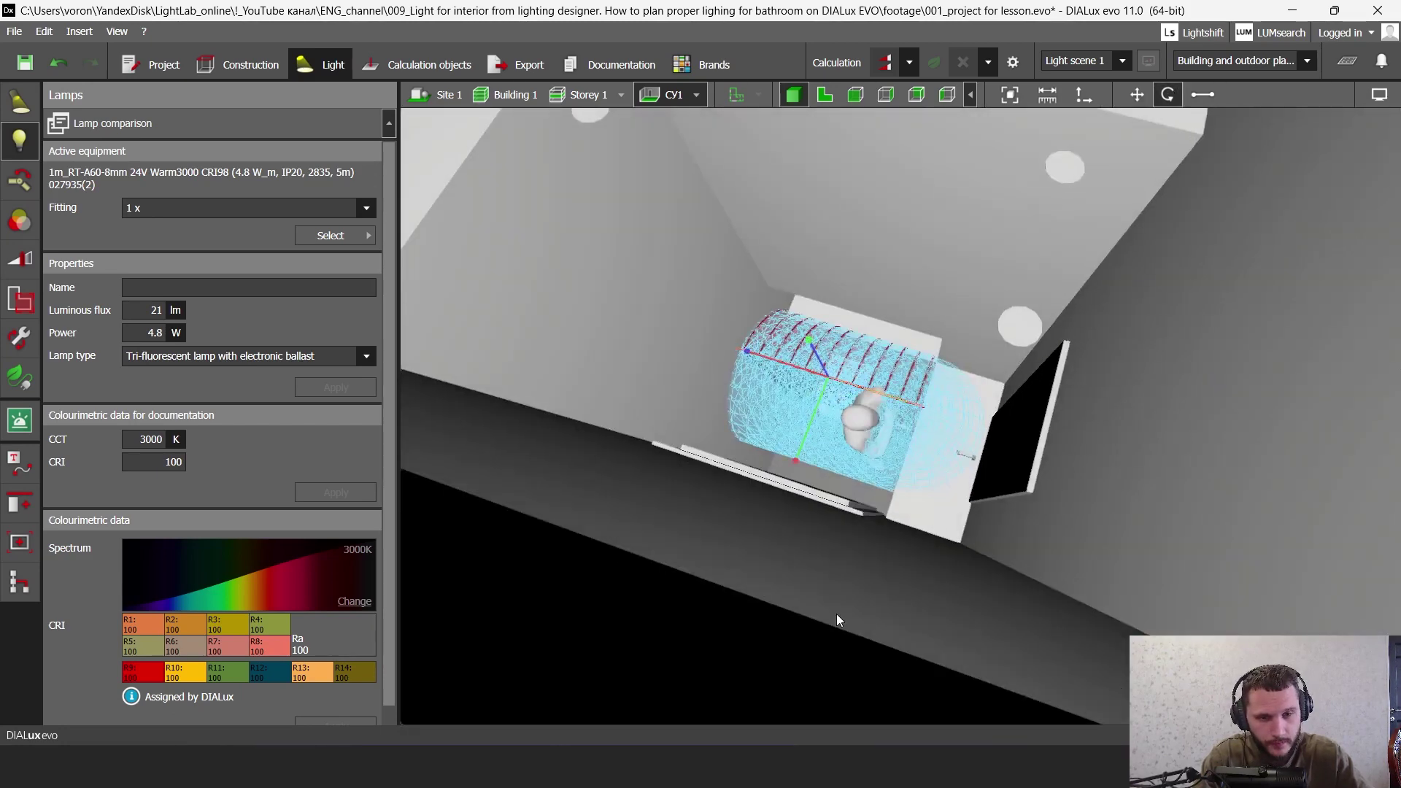
right_drag(838, 616, 932, 616)
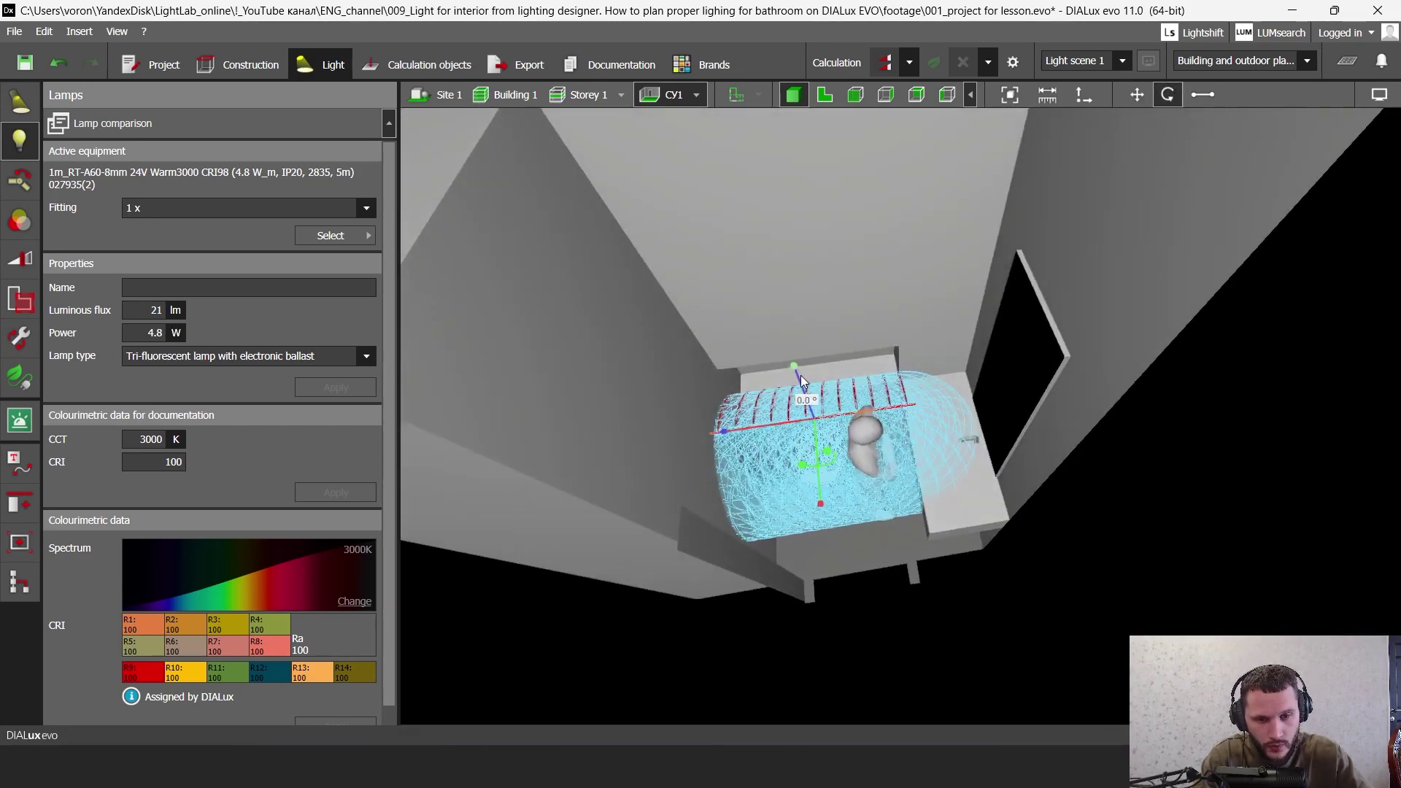
scroll(793, 373, up, 2)
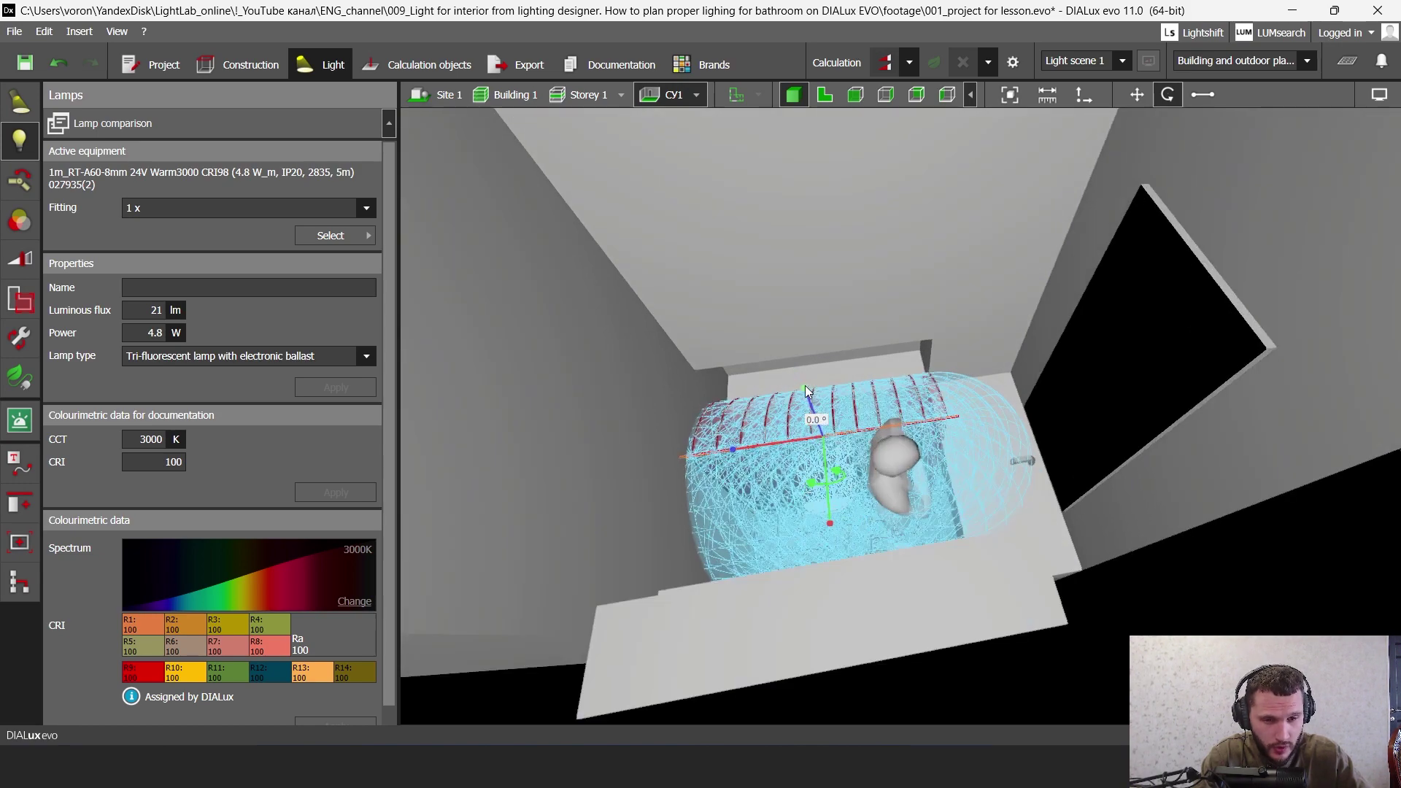
drag(805, 389, 934, 421)
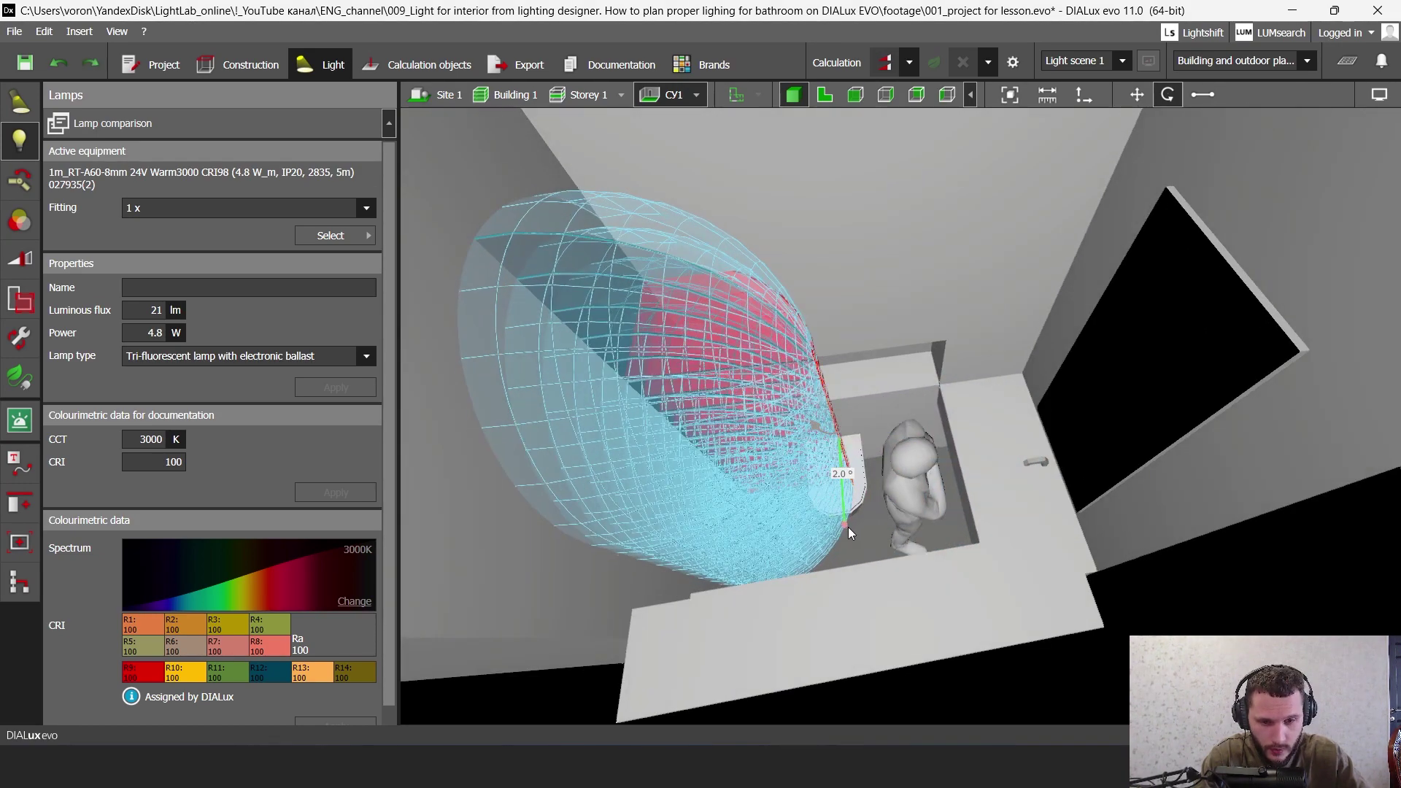
drag(849, 527, 830, 368)
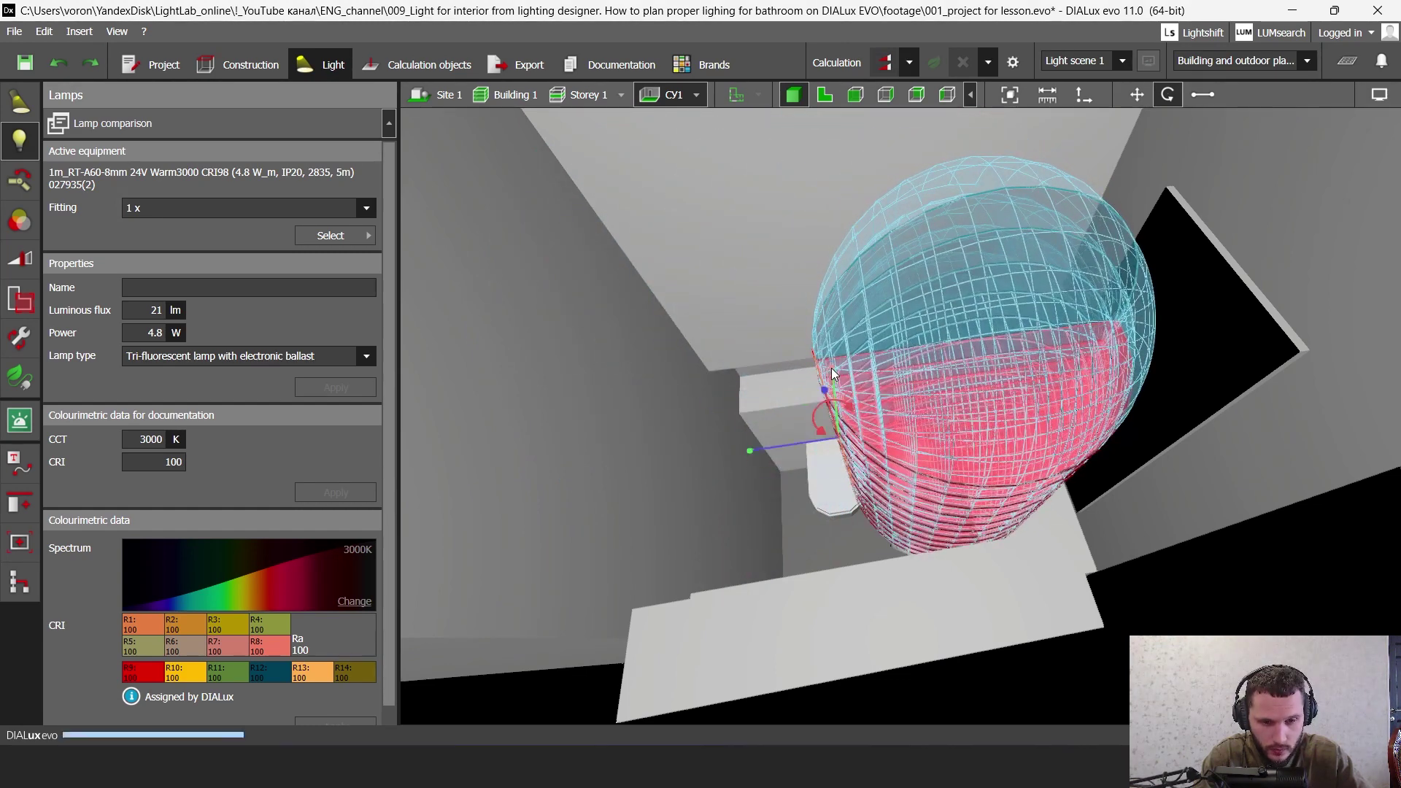
- In the plan view, move the upright strip behind the left edge of the mirror, between the mirror and the wall
click(833, 97)
scroll(844, 328, down, 4)
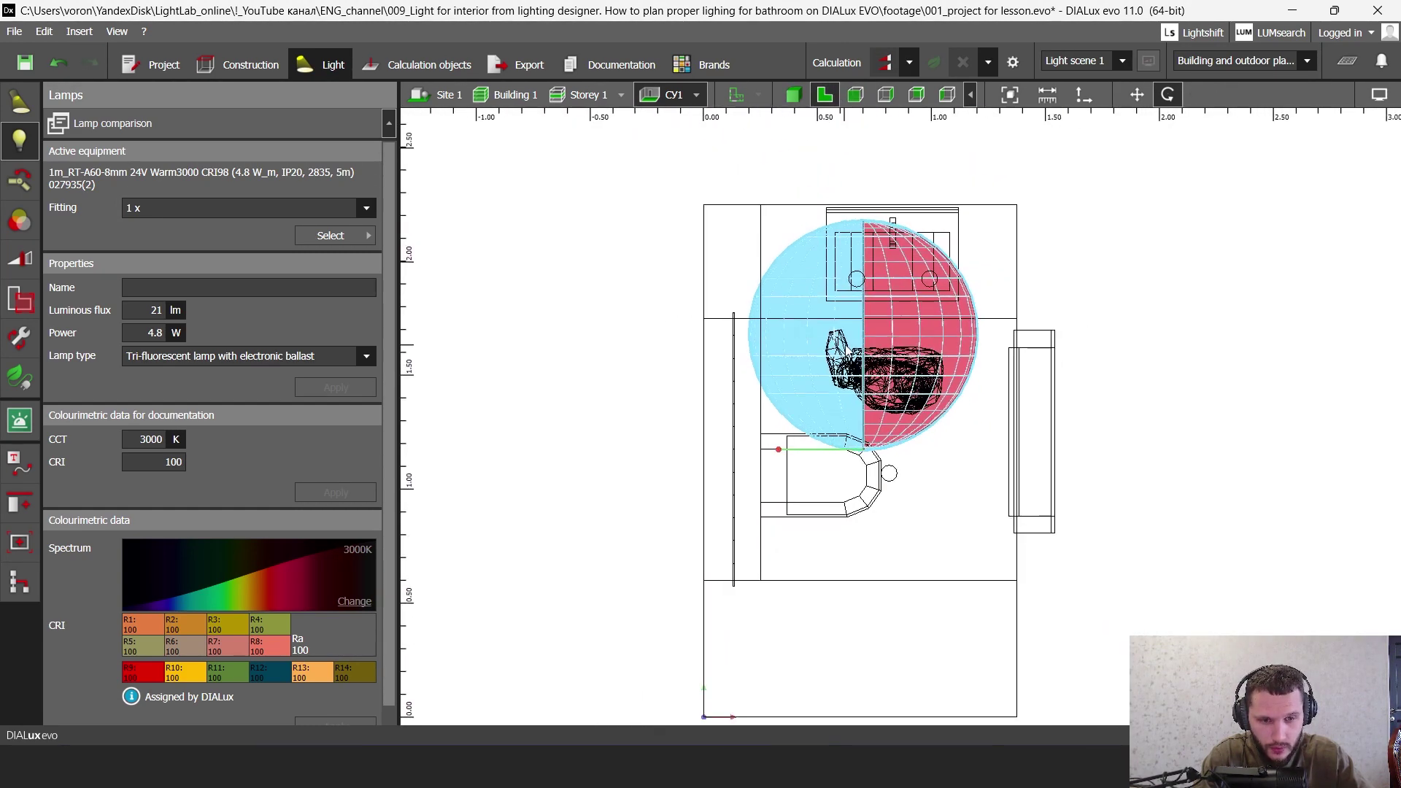
middle_drag(844, 328, 822, 393)
click(1136, 96)
scroll(830, 451, up, 3)
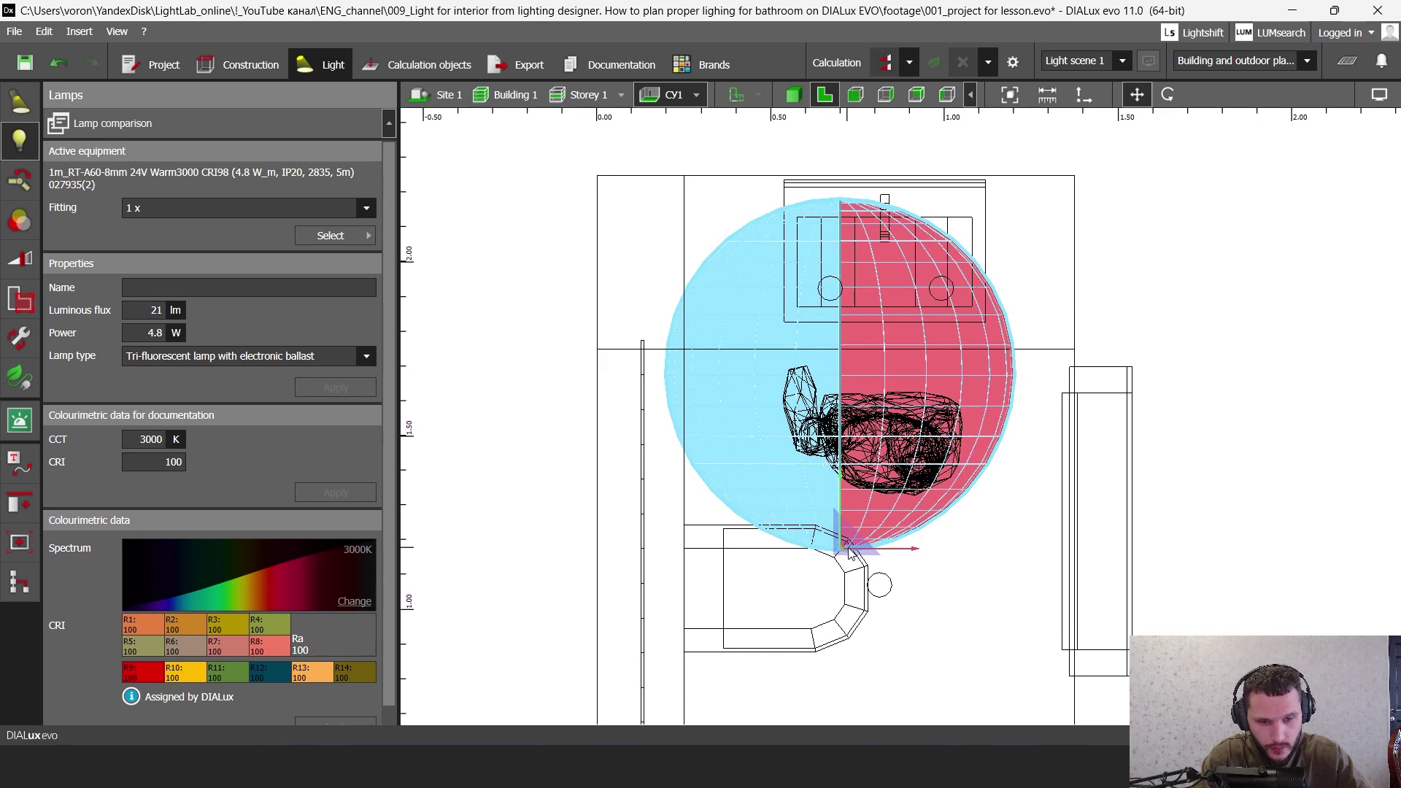
drag(839, 546, 761, 200)
scroll(799, 176, up, 5)
scroll(759, 195, up, 3)
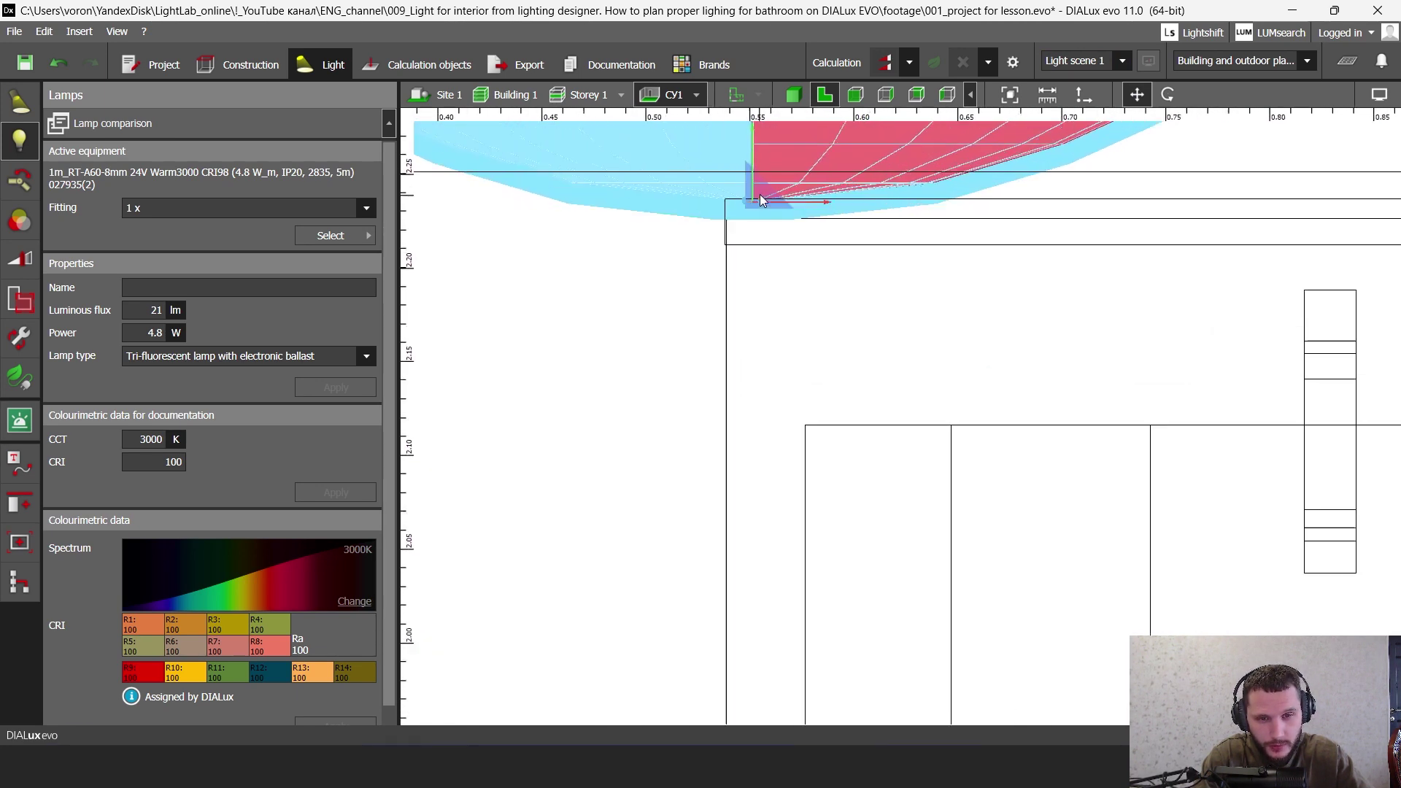
middle_drag(760, 194, 727, 260)
click(800, 172)
click(739, 273)
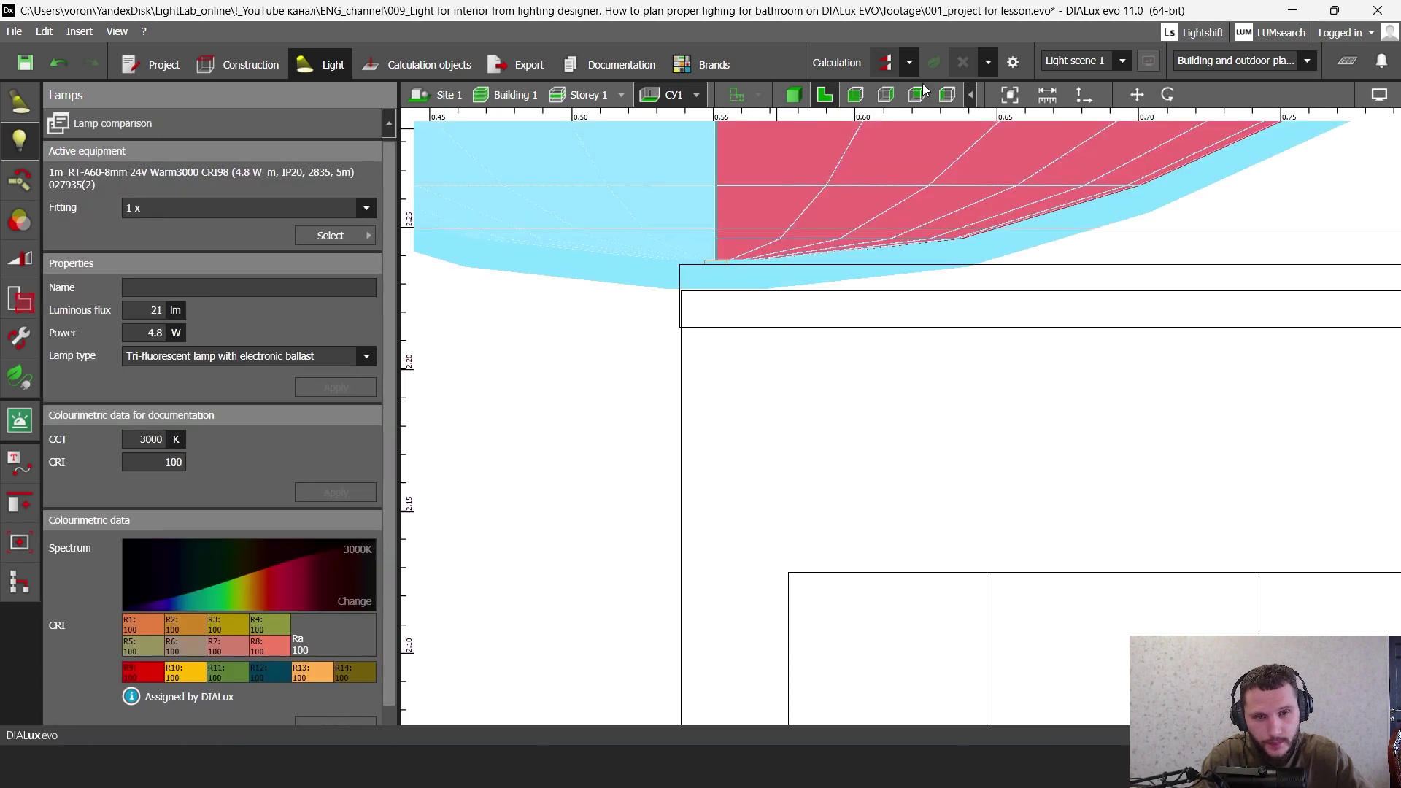
- In the front elevation, raise the upright strip so it spans the height of the mirror
click(855, 95)
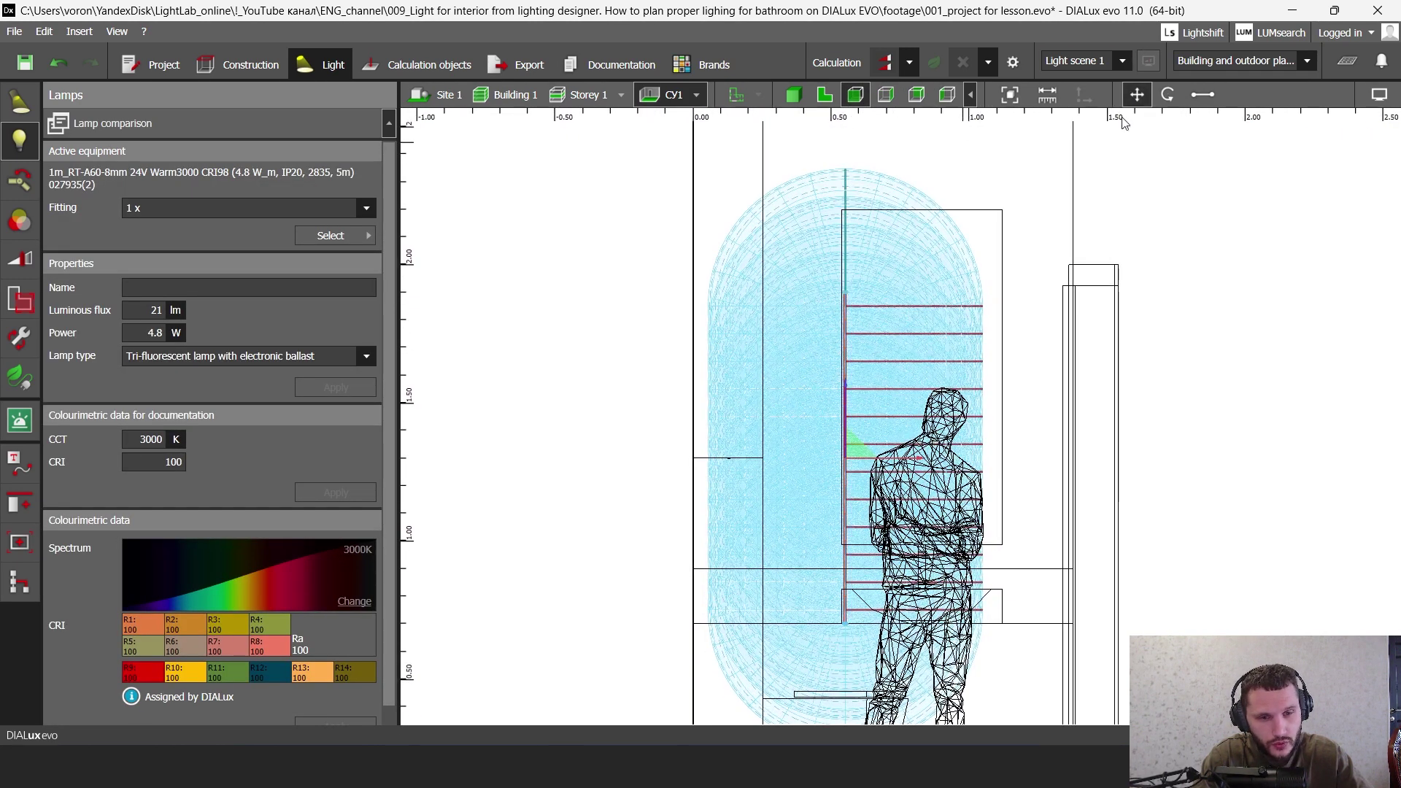
drag(844, 409, 891, 314)
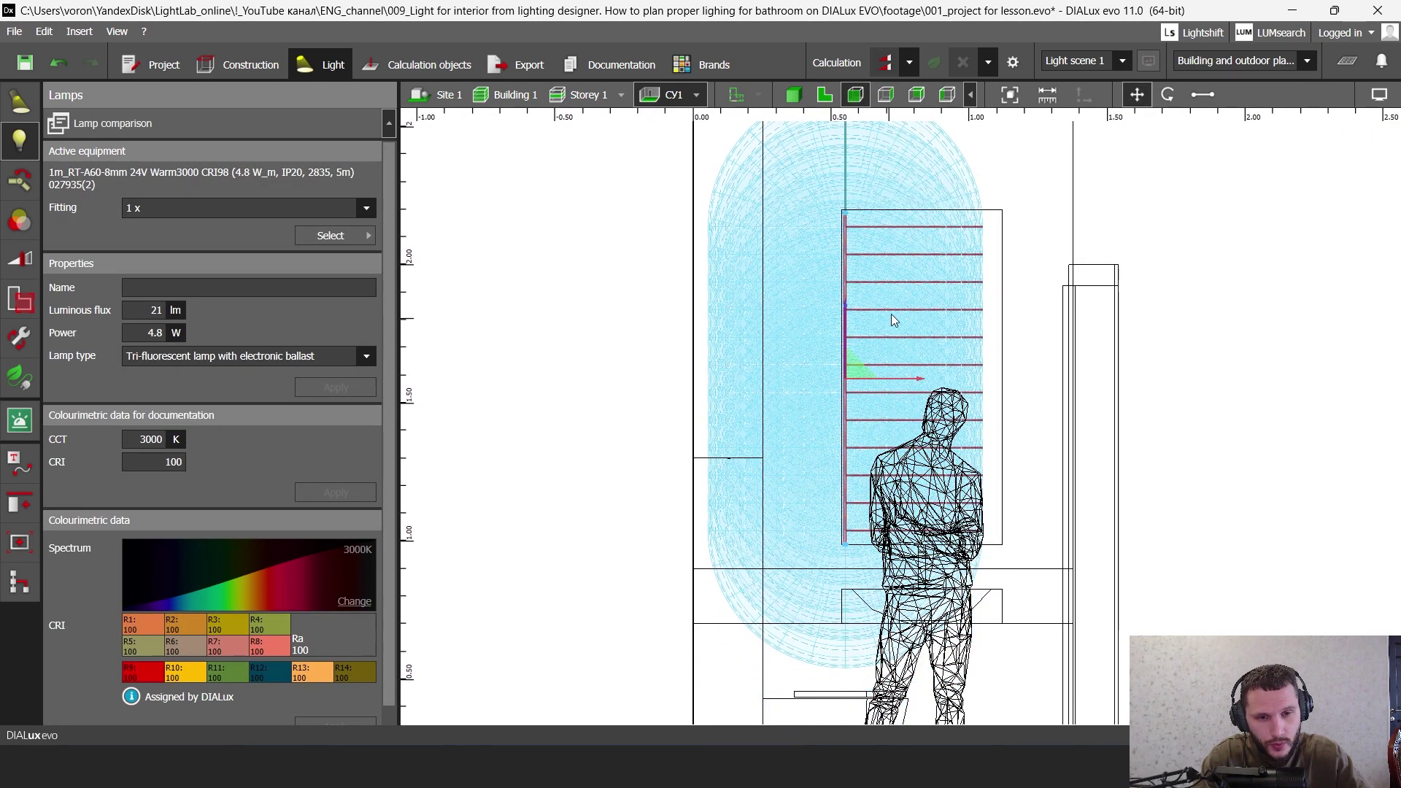
click(892, 313)
scroll(848, 244, up, 3)
- Duplicate the upright strip and position the copy behind the mirror's right edge, checking its placement in plan
click(848, 244)
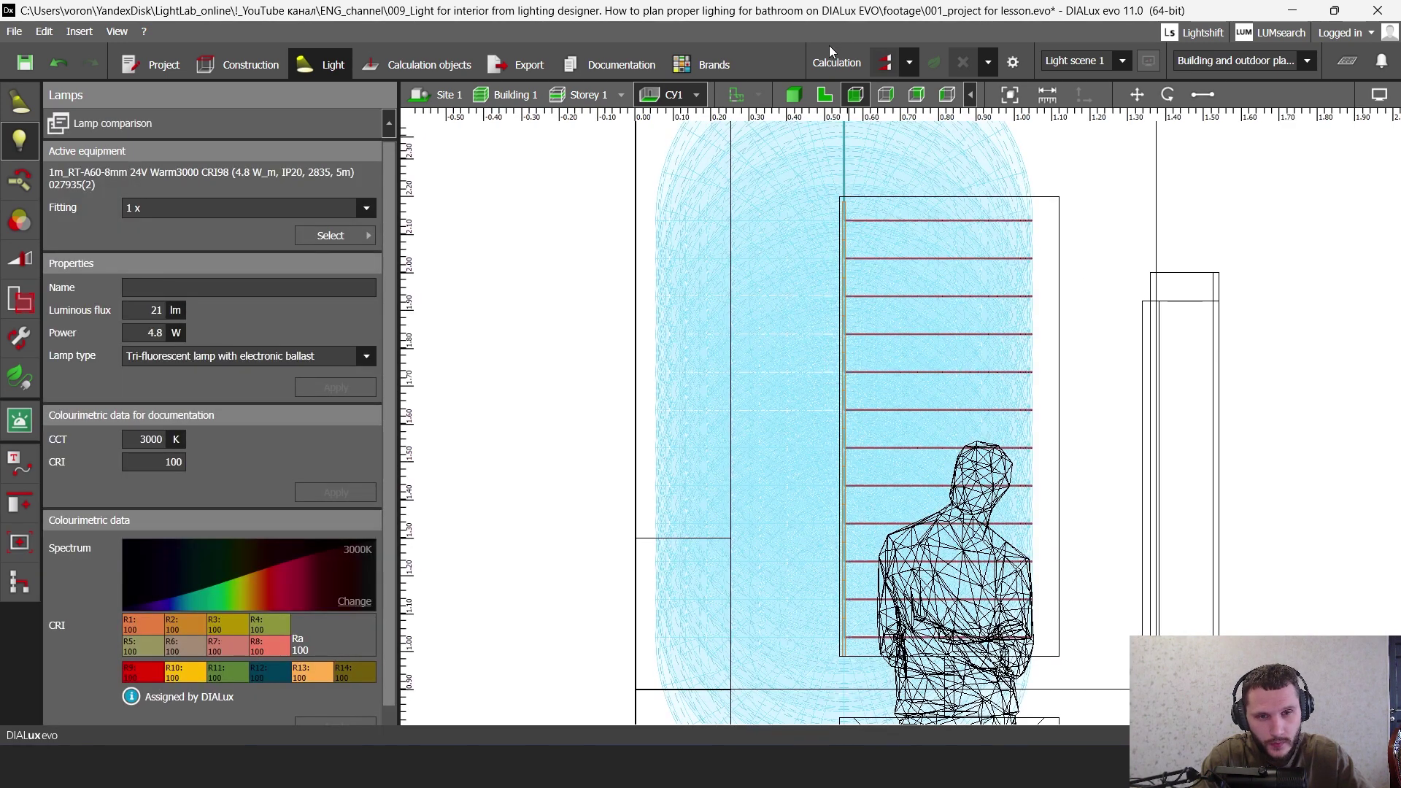
click(799, 101)
right_drag(1010, 292, 901, 303)
click(983, 332)
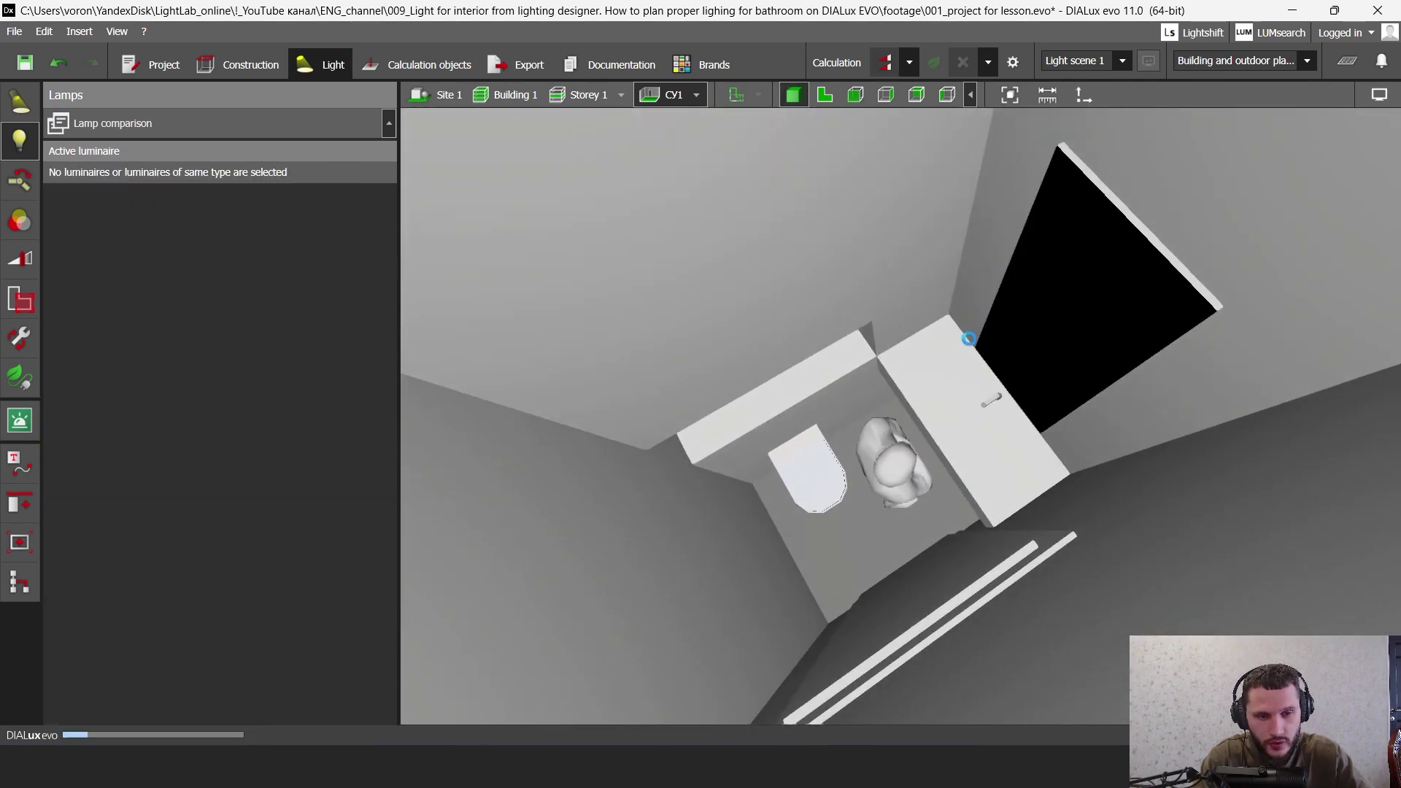
drag(1064, 369, 1144, 435)
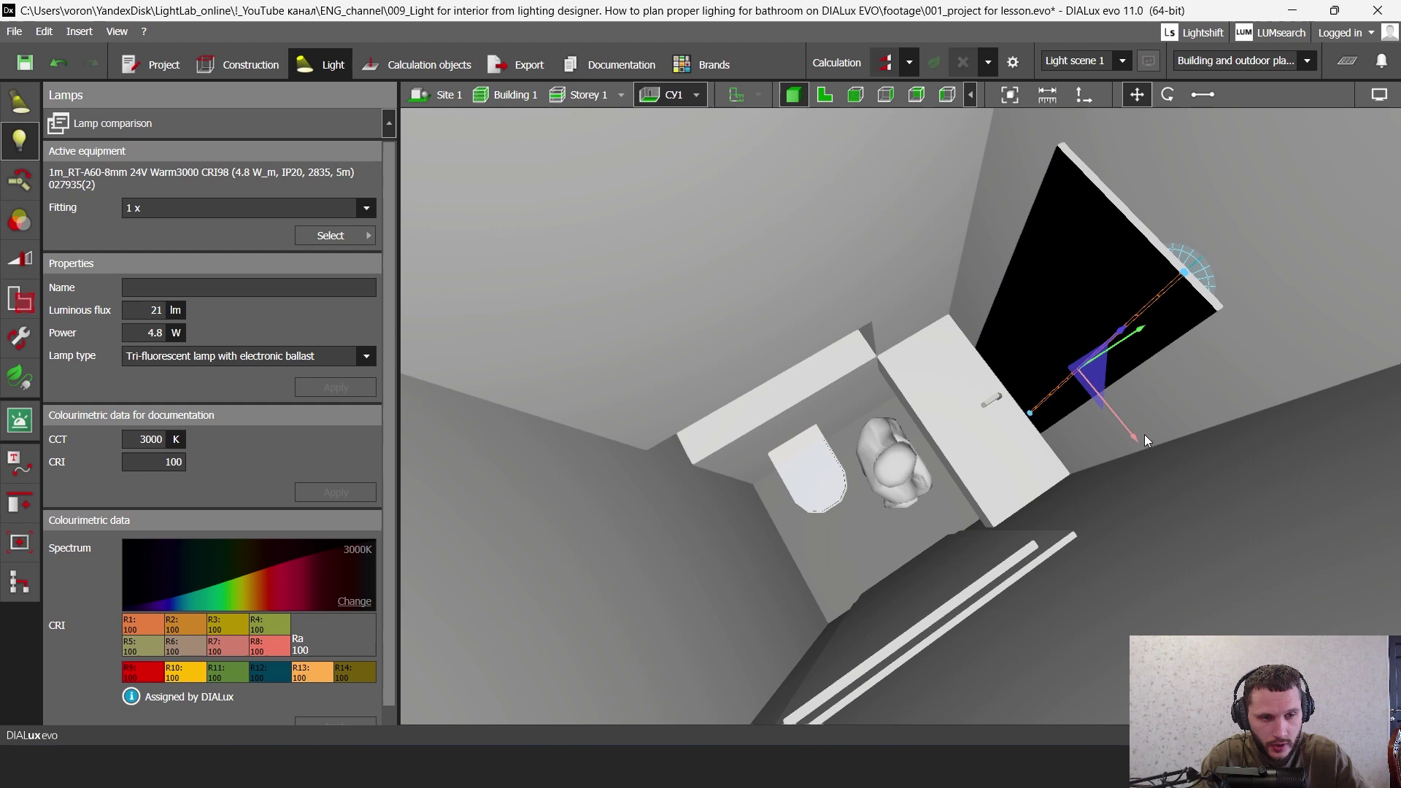
click(826, 96)
scroll(1054, 297, up, 5)
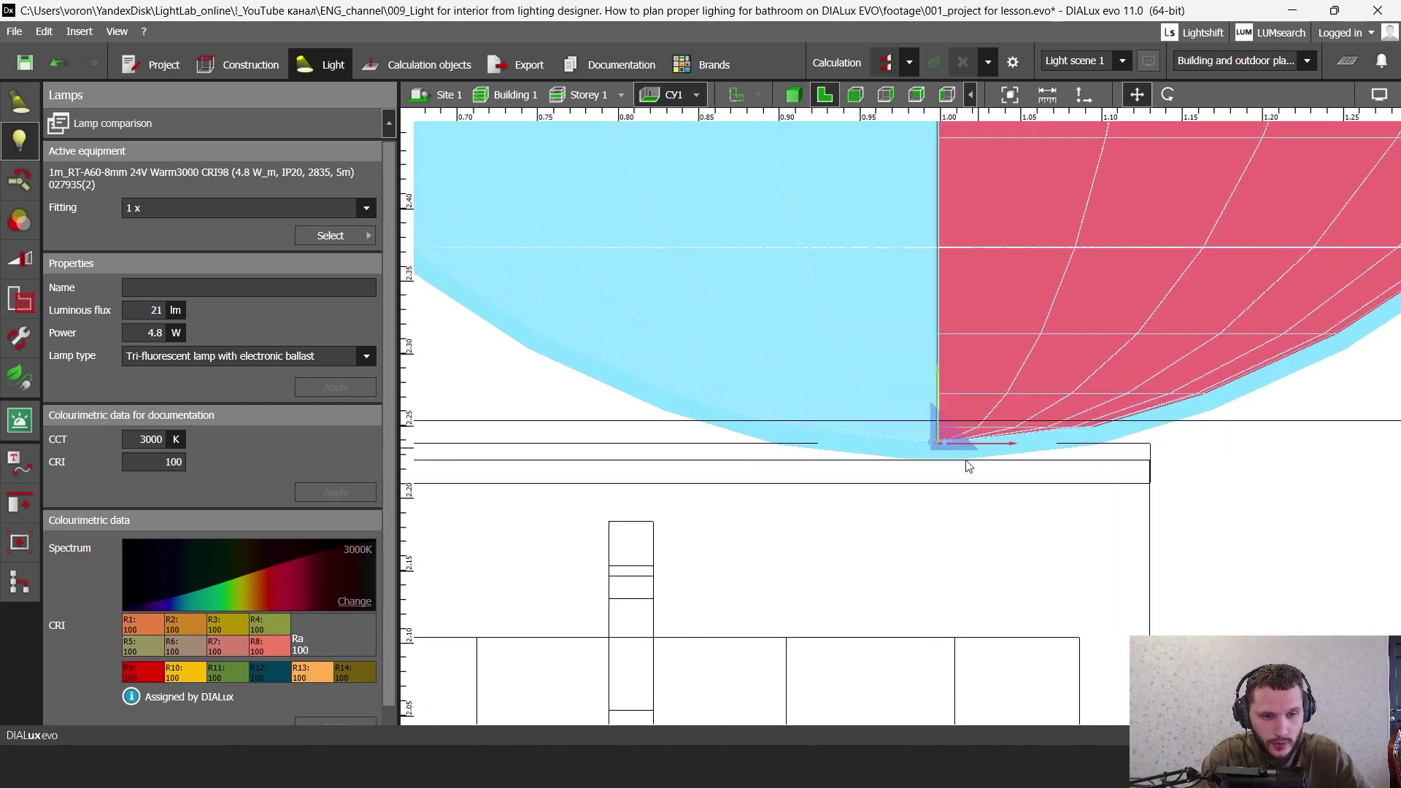
drag(1002, 436, 1248, 431)
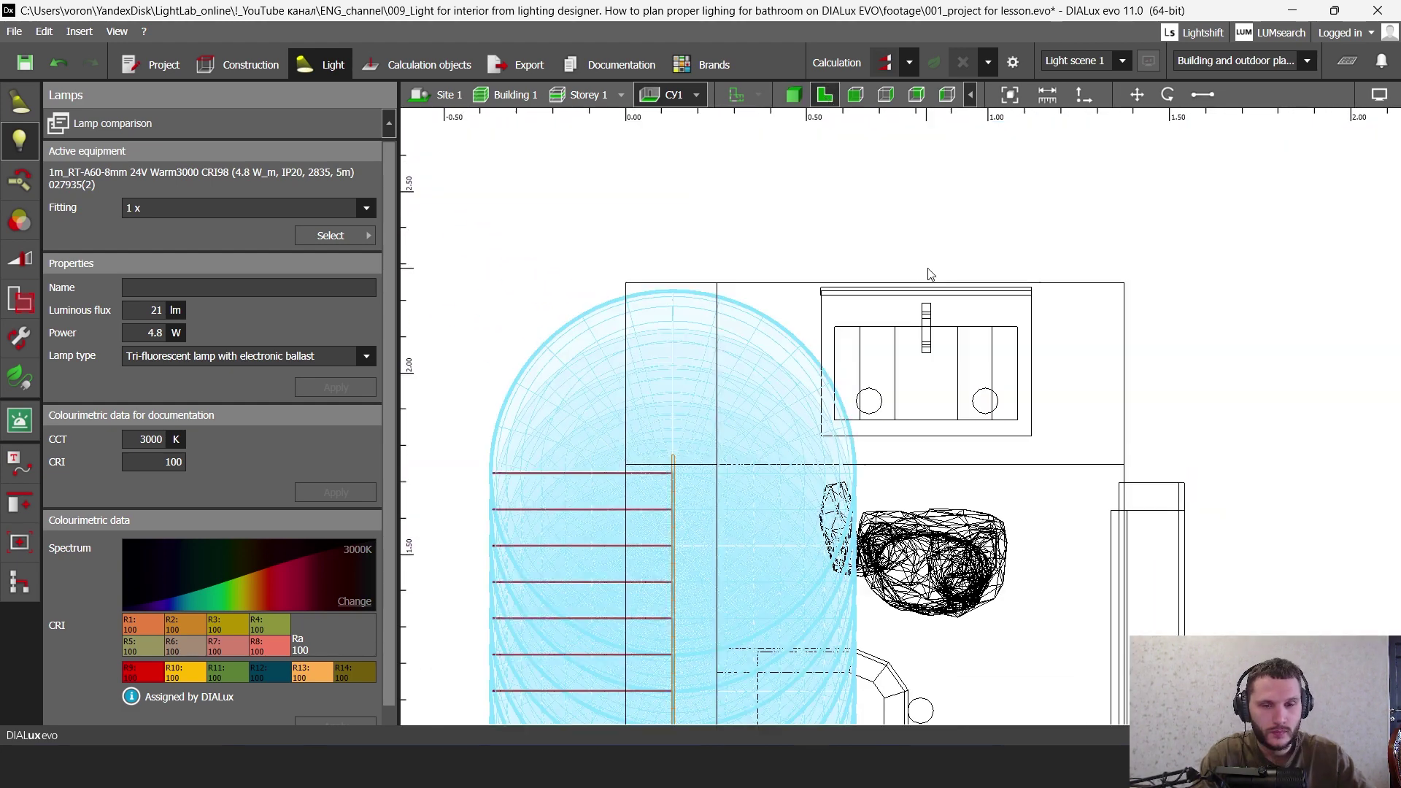
- Copy the niche strip line, place the copy near the washbasin and rotate it parallel to the mirror
click(927, 271)
click(674, 499)
middle_drag(813, 497, 779, 452)
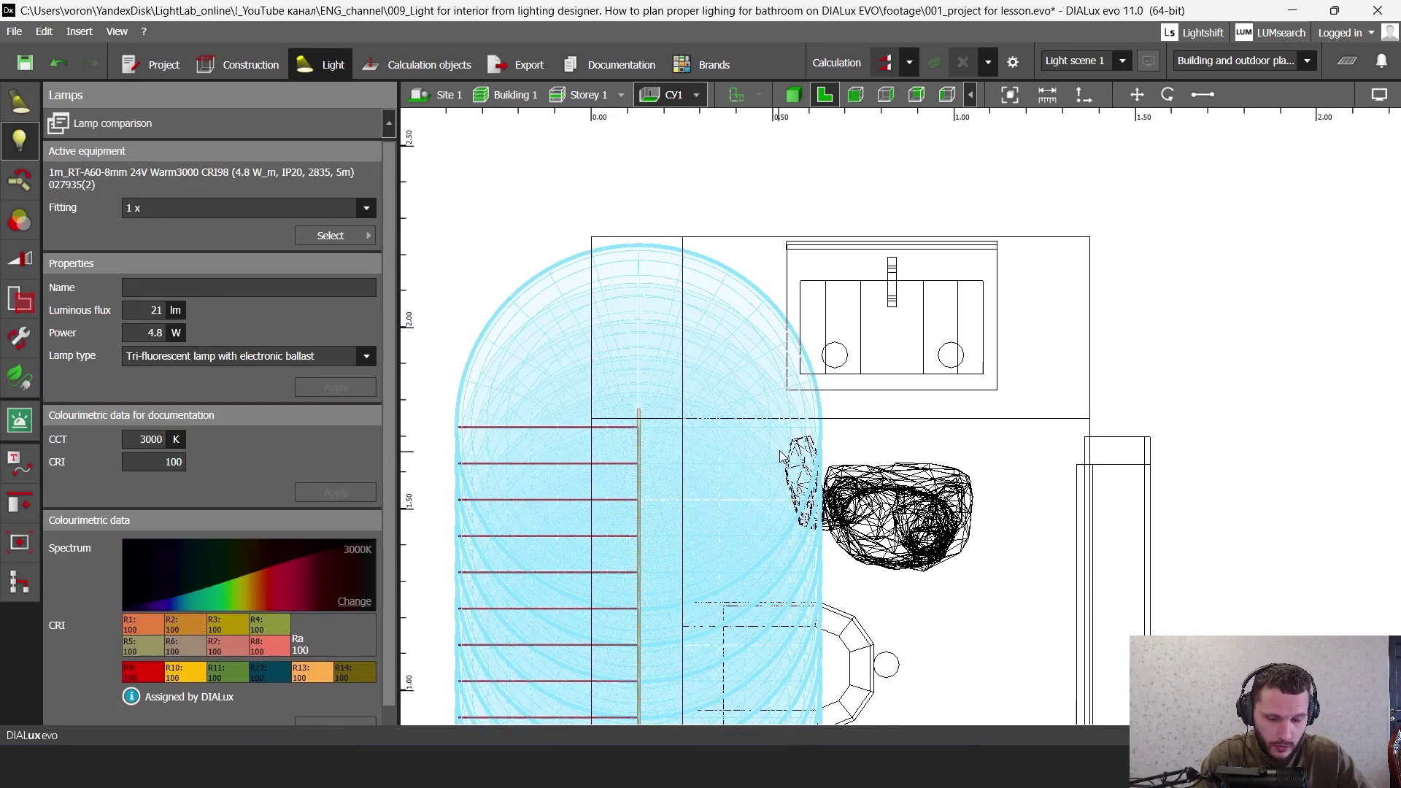
key(ctrl+v)
drag(650, 627, 949, 379)
click(1168, 95)
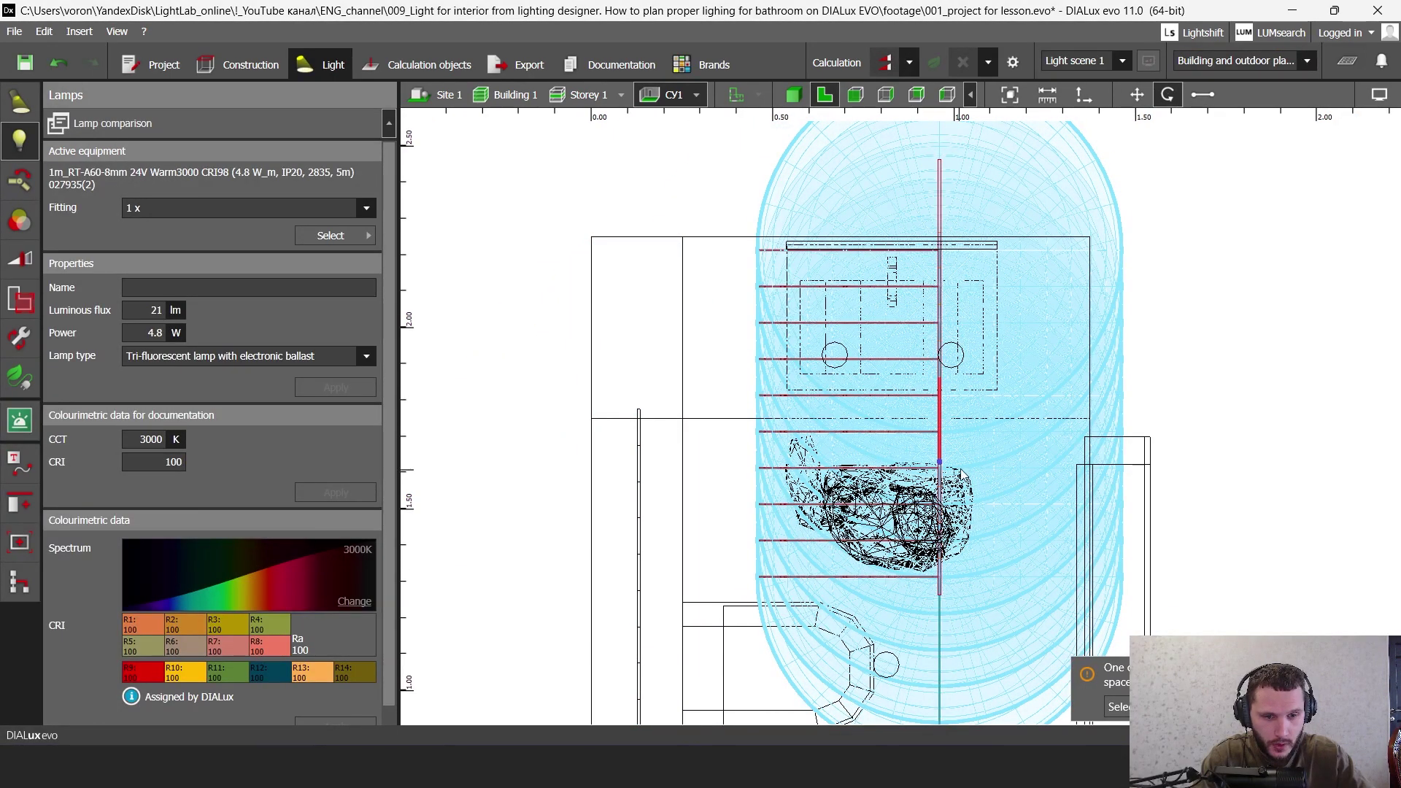
drag(940, 462, 1027, 381)
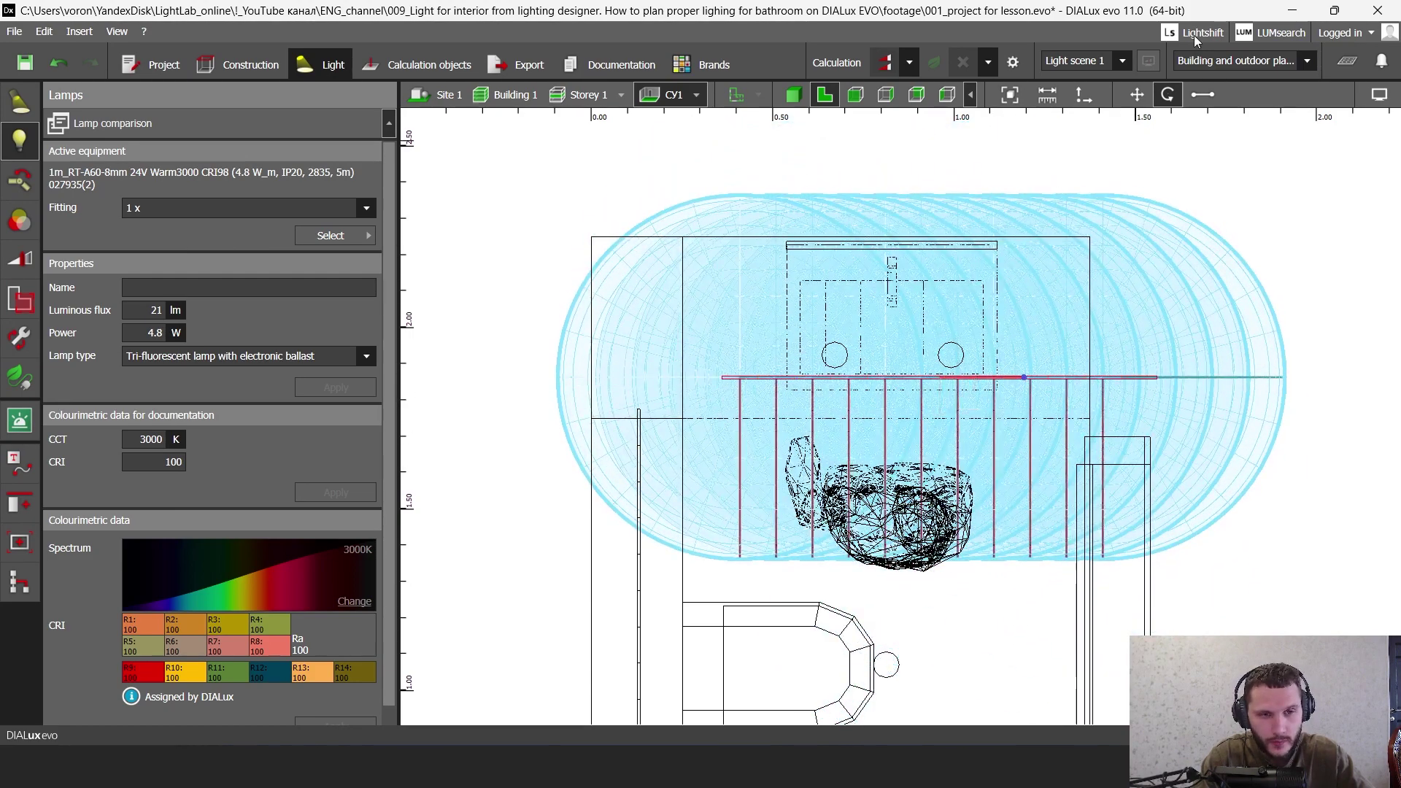
- Move the horizontal strip into the gap behind the mirror in plan and check its height in the elevation
drag(940, 392, 900, 254)
scroll(880, 248, up, 6)
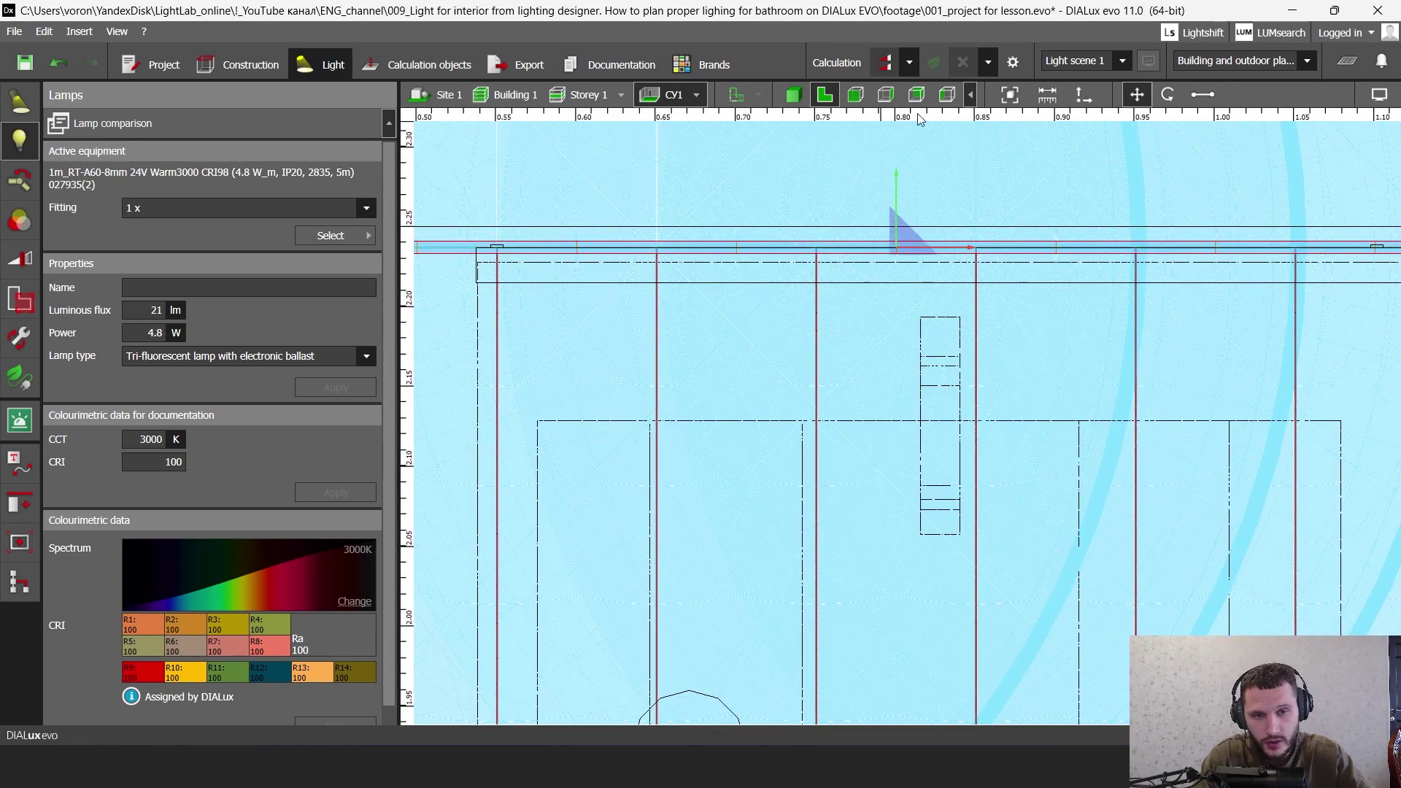
click(884, 95)
click(826, 95)
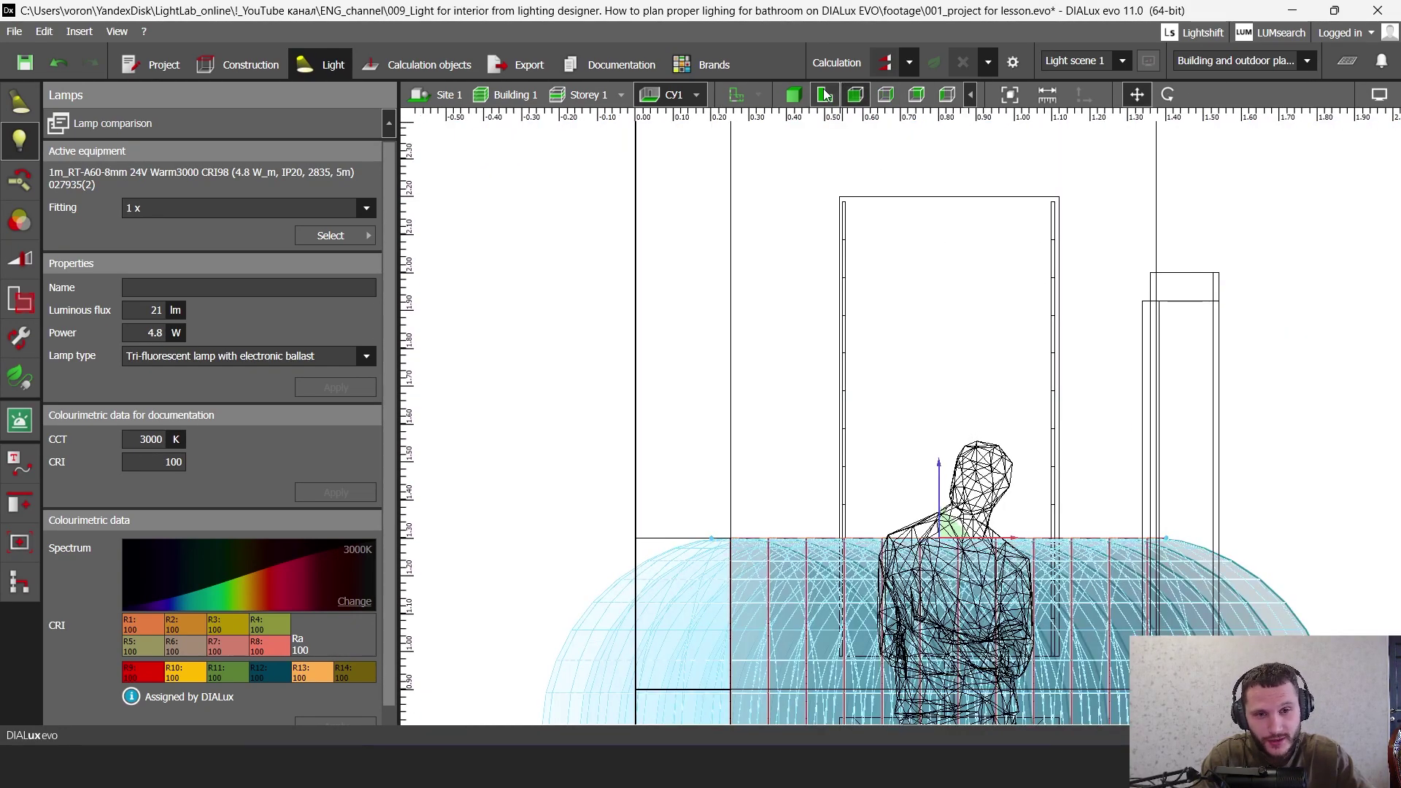
click(825, 95)
- Shorten the horizontal strip line by pulling its right end back to the mirror's right edge
scroll(960, 219, down, 2)
middle_drag(960, 219, 846, 263)
click(1203, 97)
middle_drag(1222, 236, 987, 325)
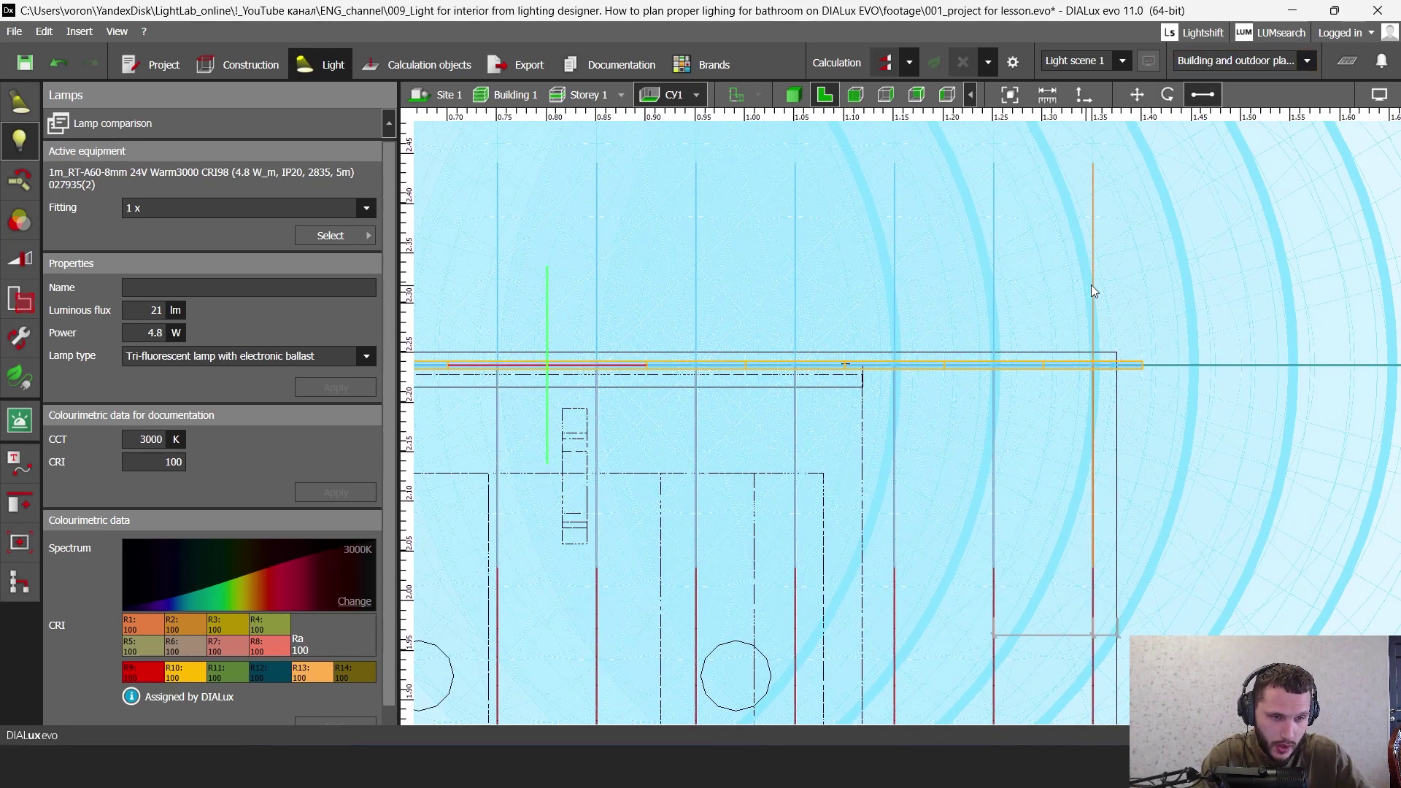
drag(1124, 370, 865, 370)
scroll(865, 370, up, 4)
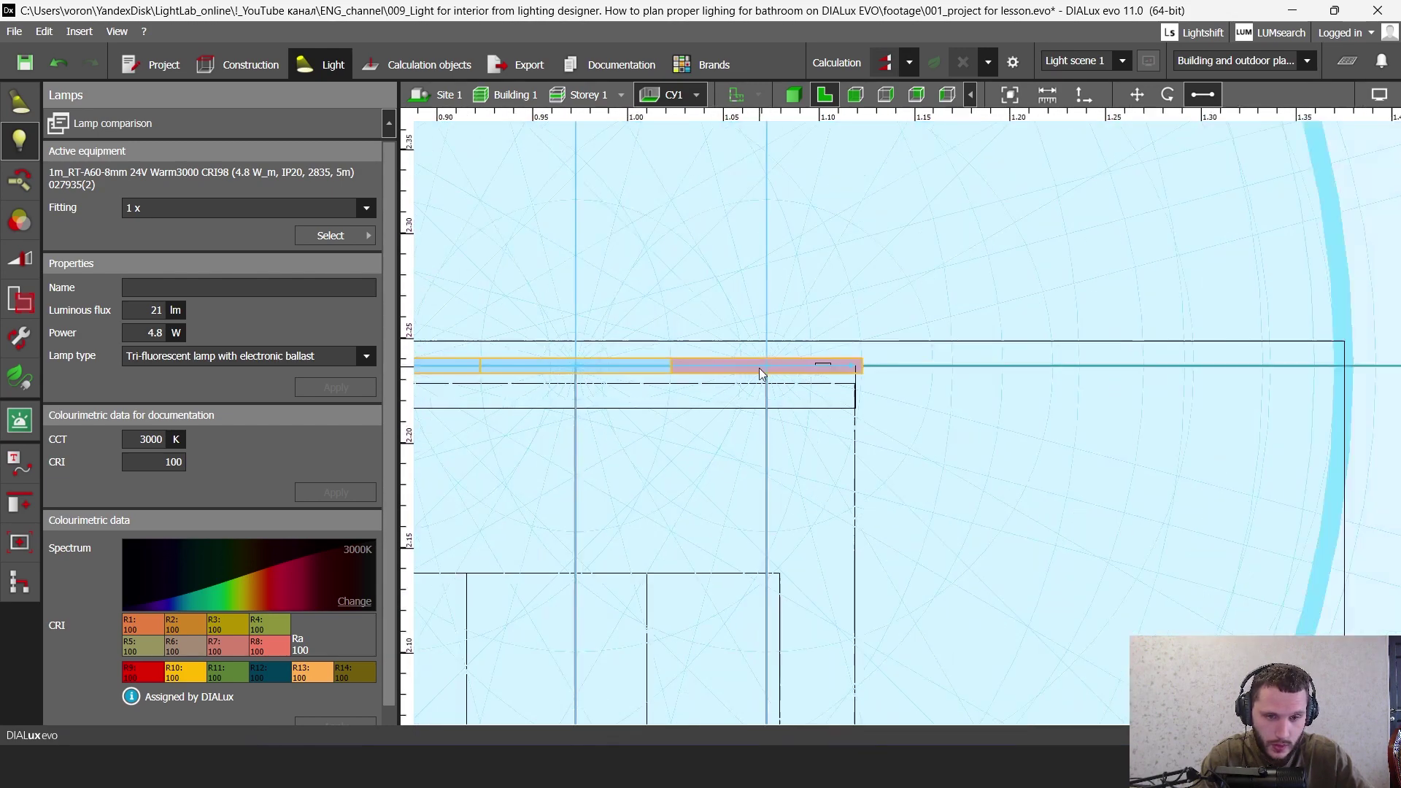
- Shift the horizontal strip along the wall so that its left end starts near the mirror's left edge
scroll(760, 375, down, 3)
middle_drag(453, 394, 768, 395)
scroll(770, 395, down, 3)
click(1137, 94)
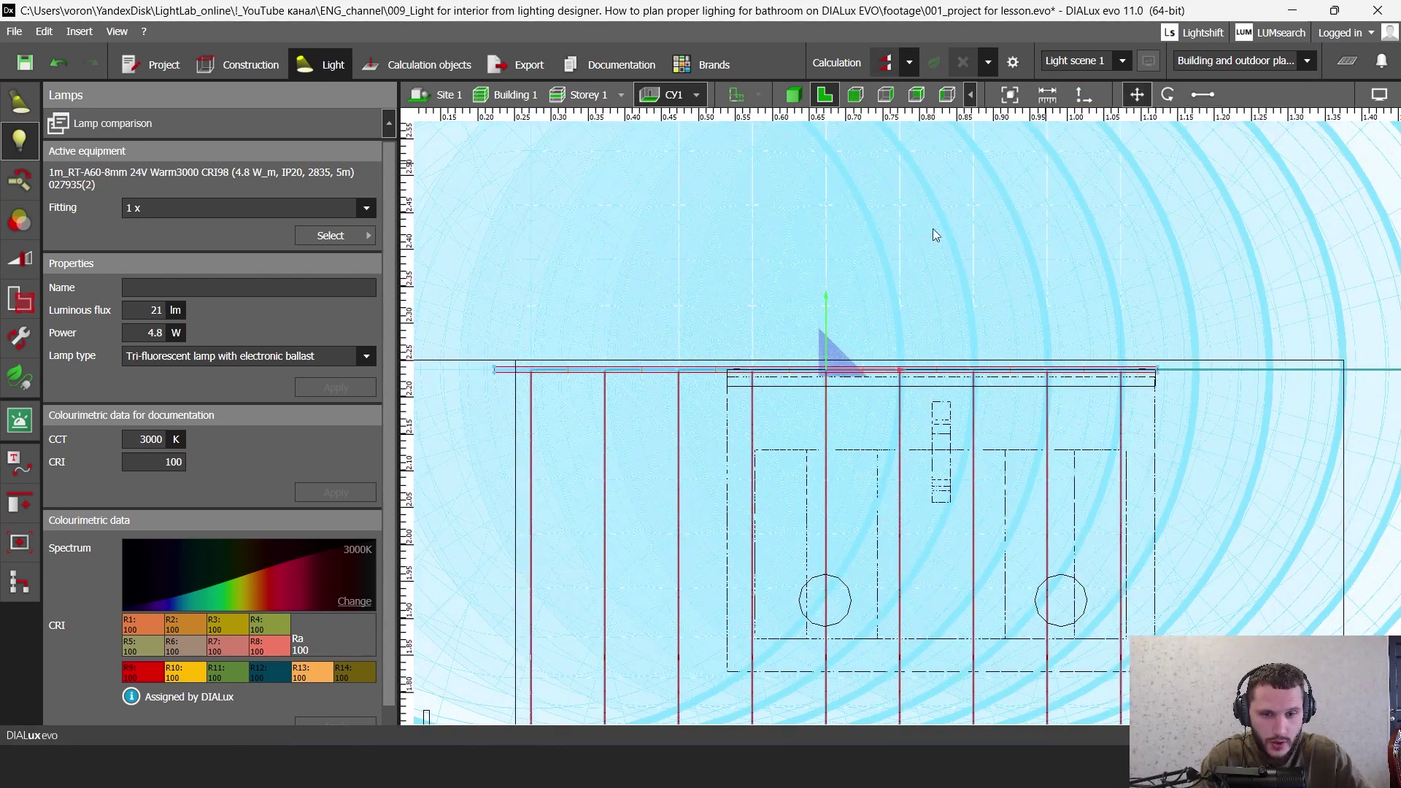
drag(887, 364, 1059, 370)
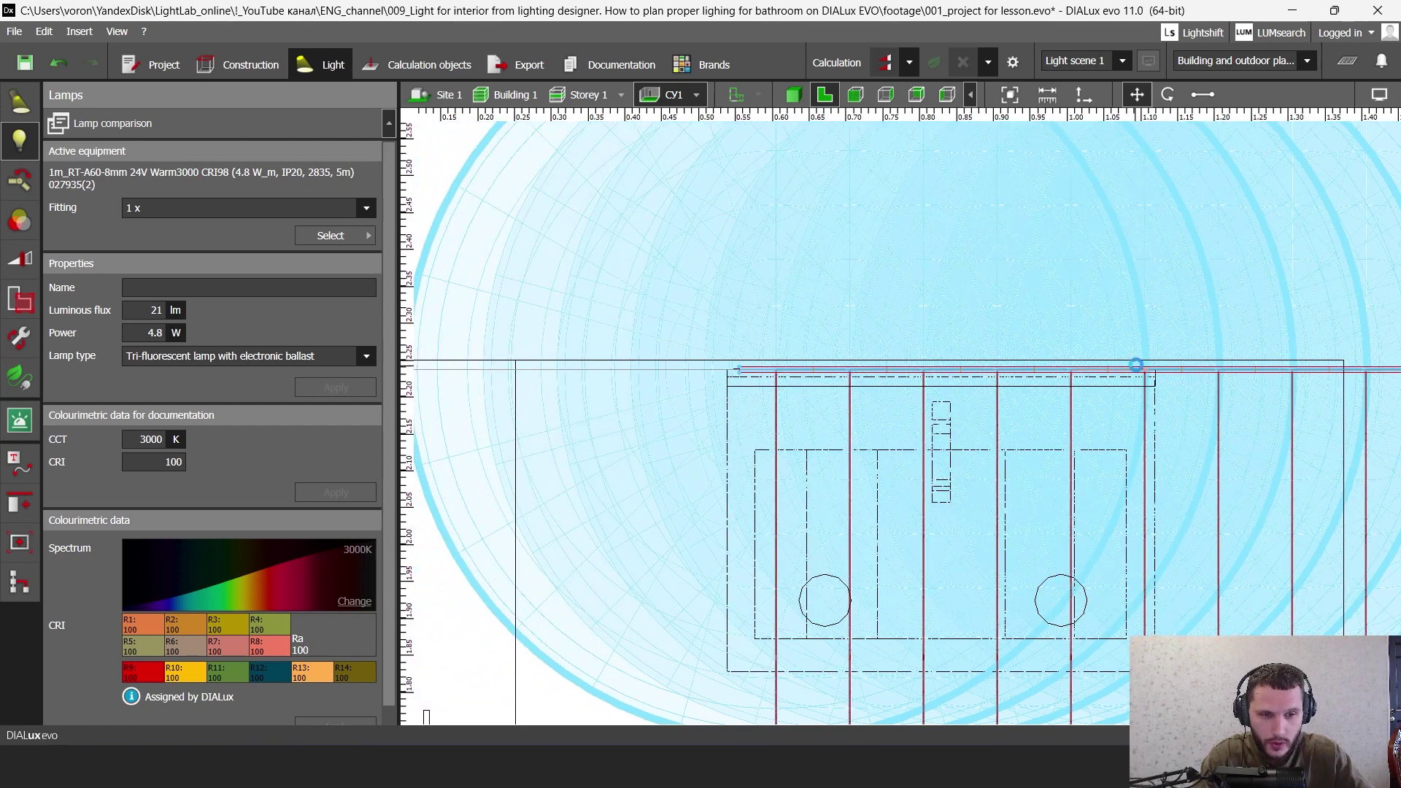
click(1132, 370)
- Shorten the horizontal strip line to about 0.50 m so it fits between the two upright strips
click(1193, 90)
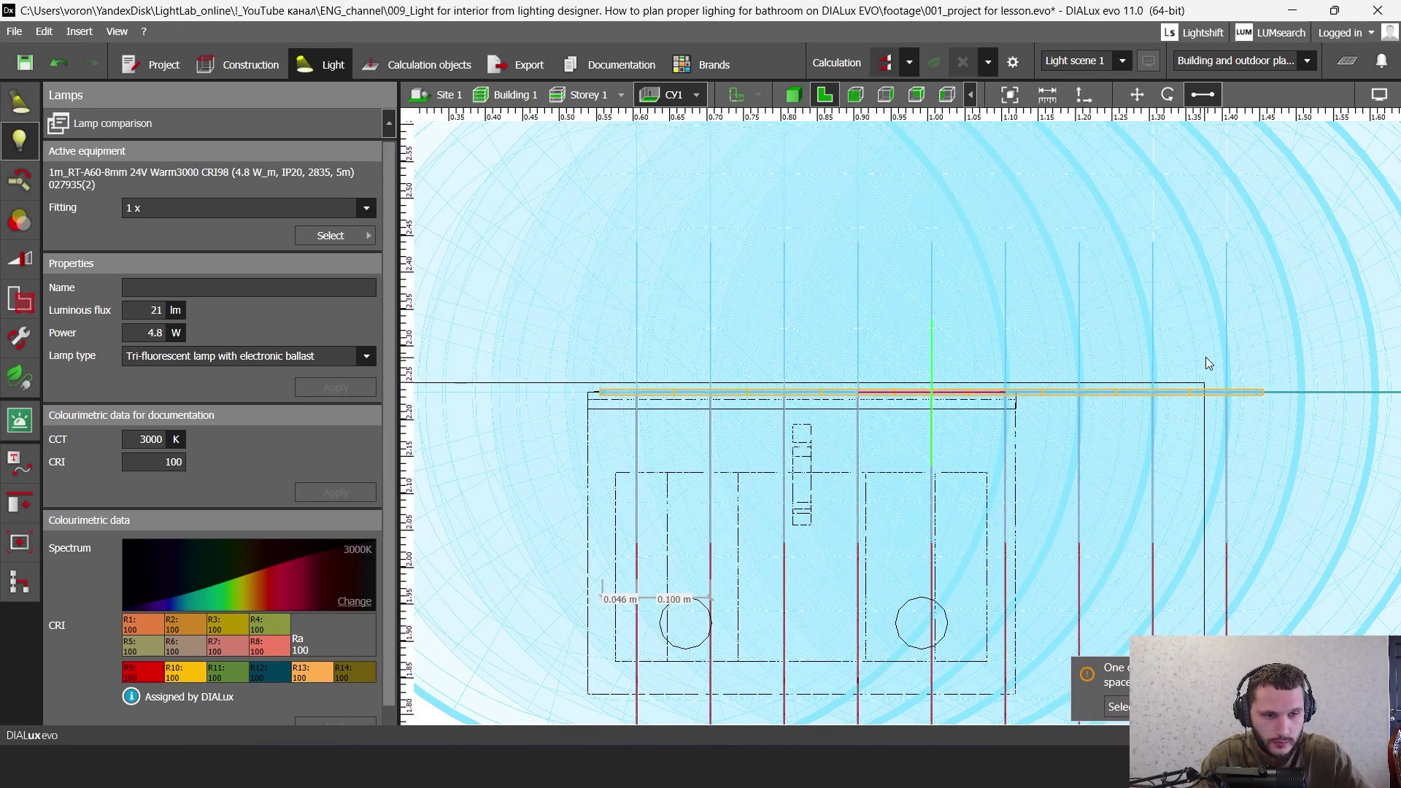
drag(1223, 361, 982, 392)
scroll(985, 394, up, 3)
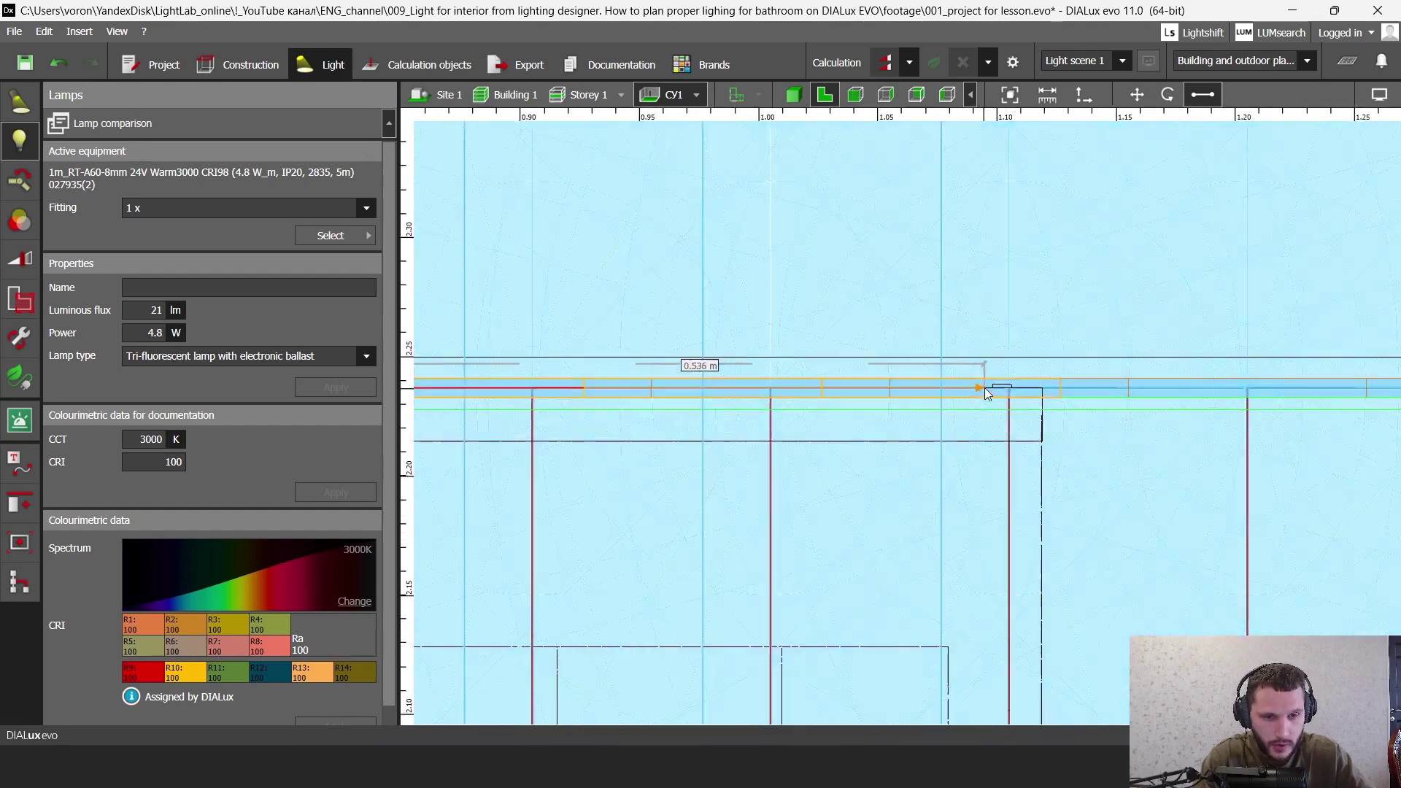
scroll(985, 392, down, 3)
middle_drag(553, 416, 772, 422)
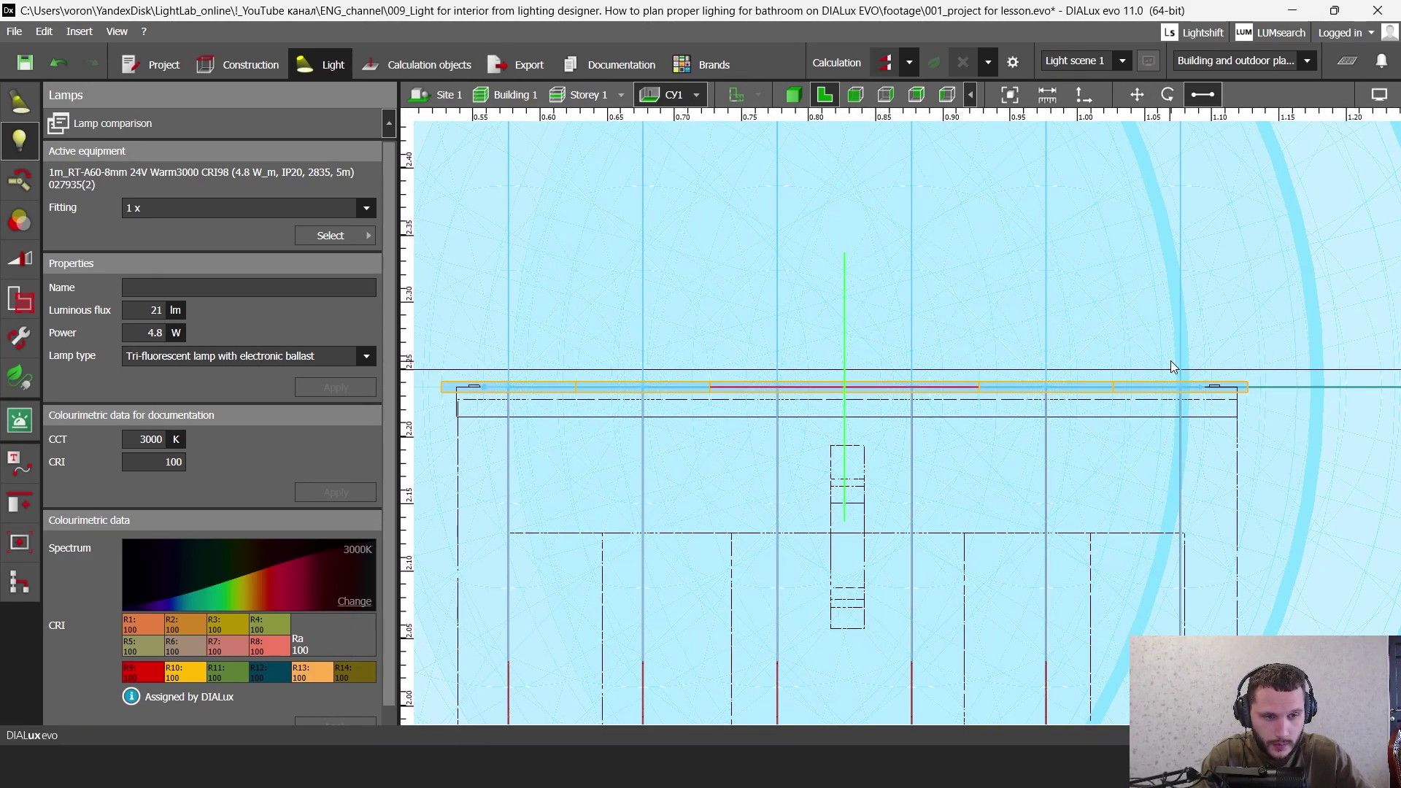
drag(1180, 363, 1120, 364)
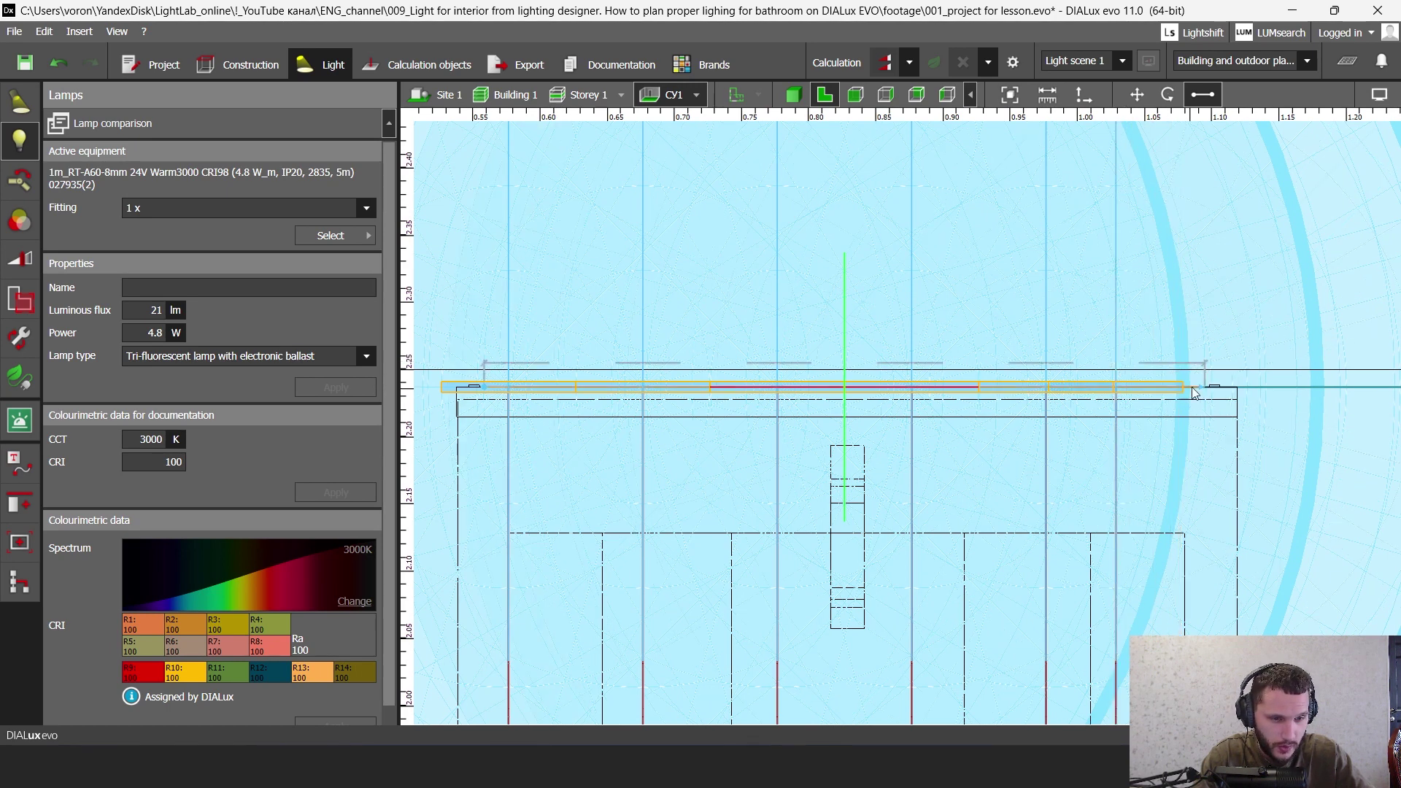
drag(1194, 392, 1155, 392)
- Centre the shortened horizontal strip on the mirror and the washbasin tap
click(1137, 95)
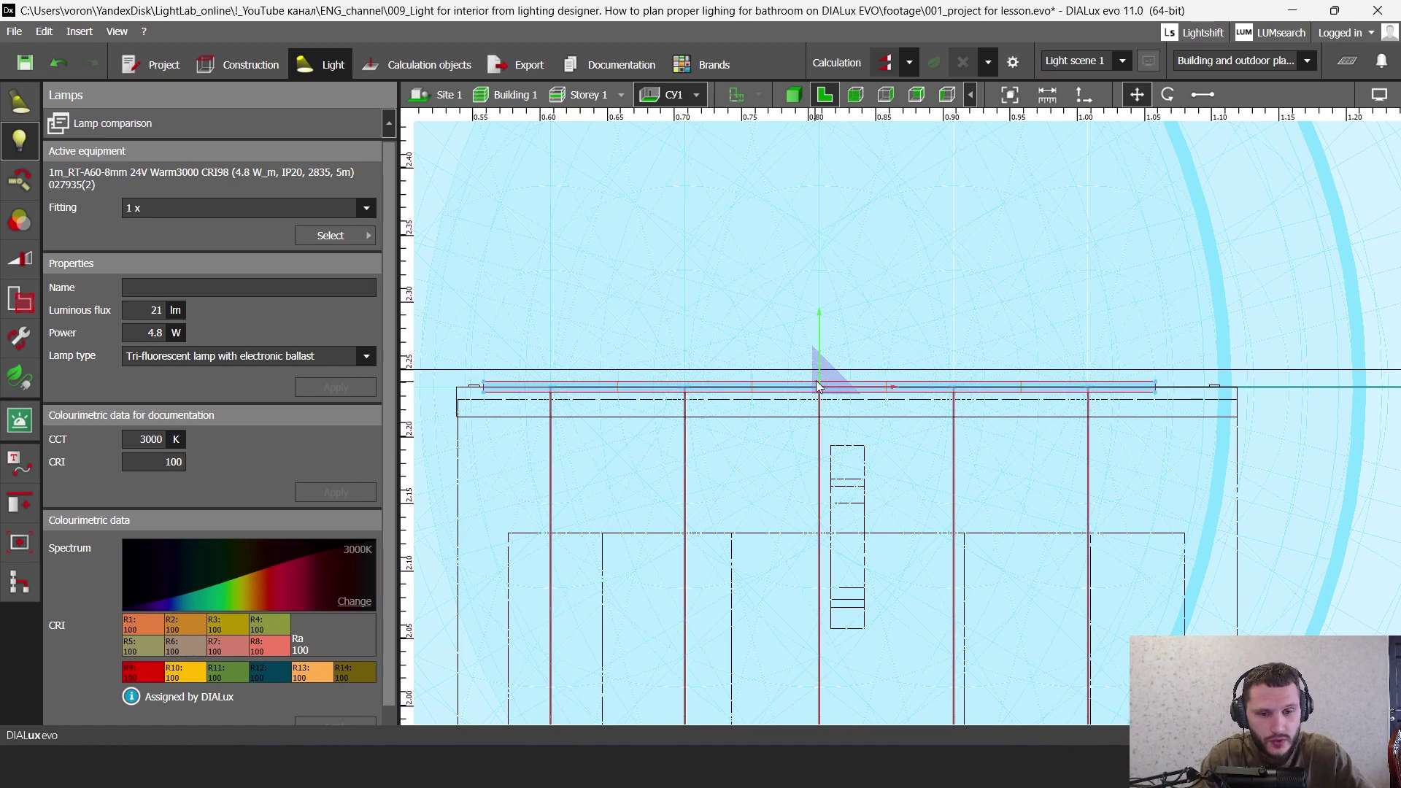
drag(820, 387, 847, 387)
scroll(840, 373, up, 2)
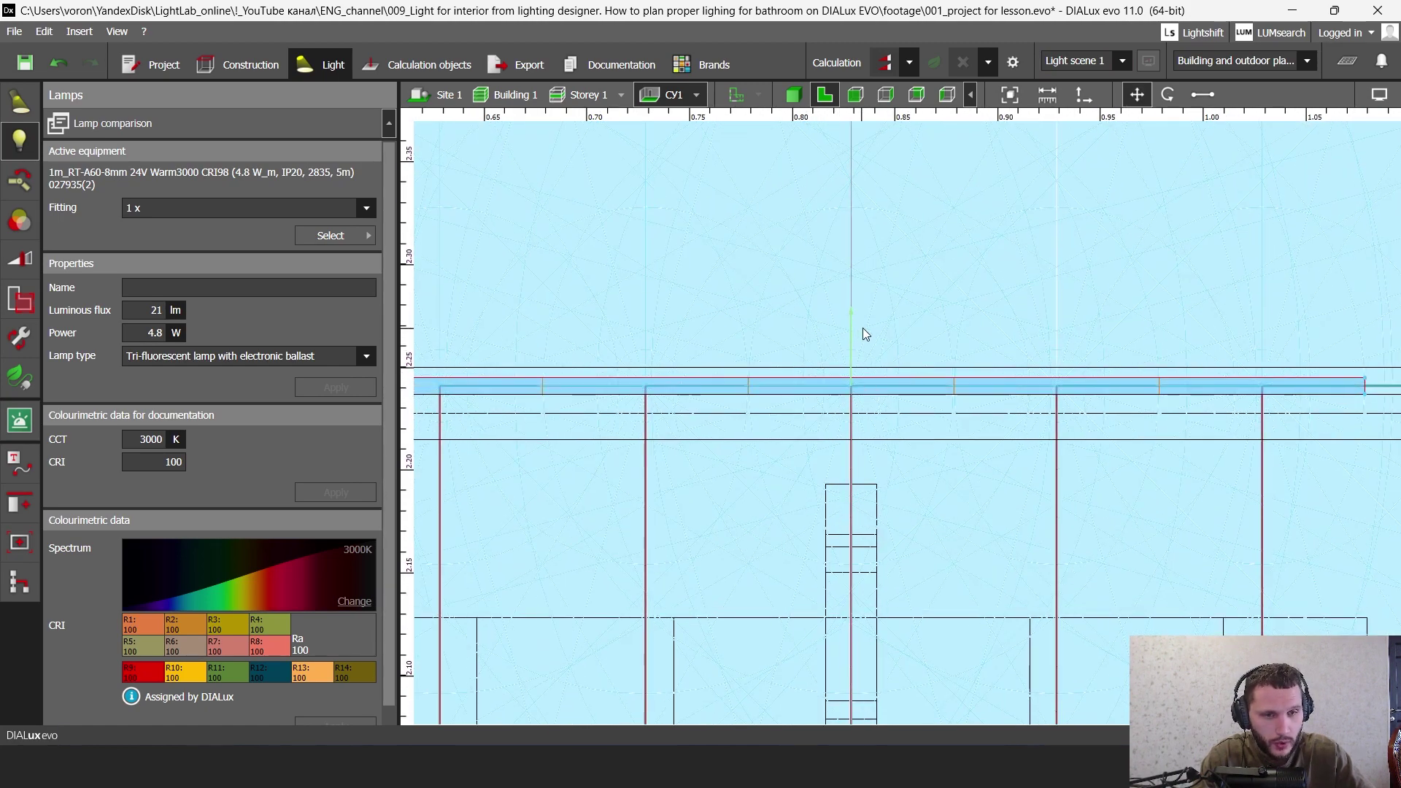
- In a side elevation, rotate the horizontal strip by 90° so its light points at the wall behind the mirror
click(885, 94)
scroll(919, 219, down, 4)
middle_drag(1080, 292, 776, 359)
scroll(905, 354, up, 4)
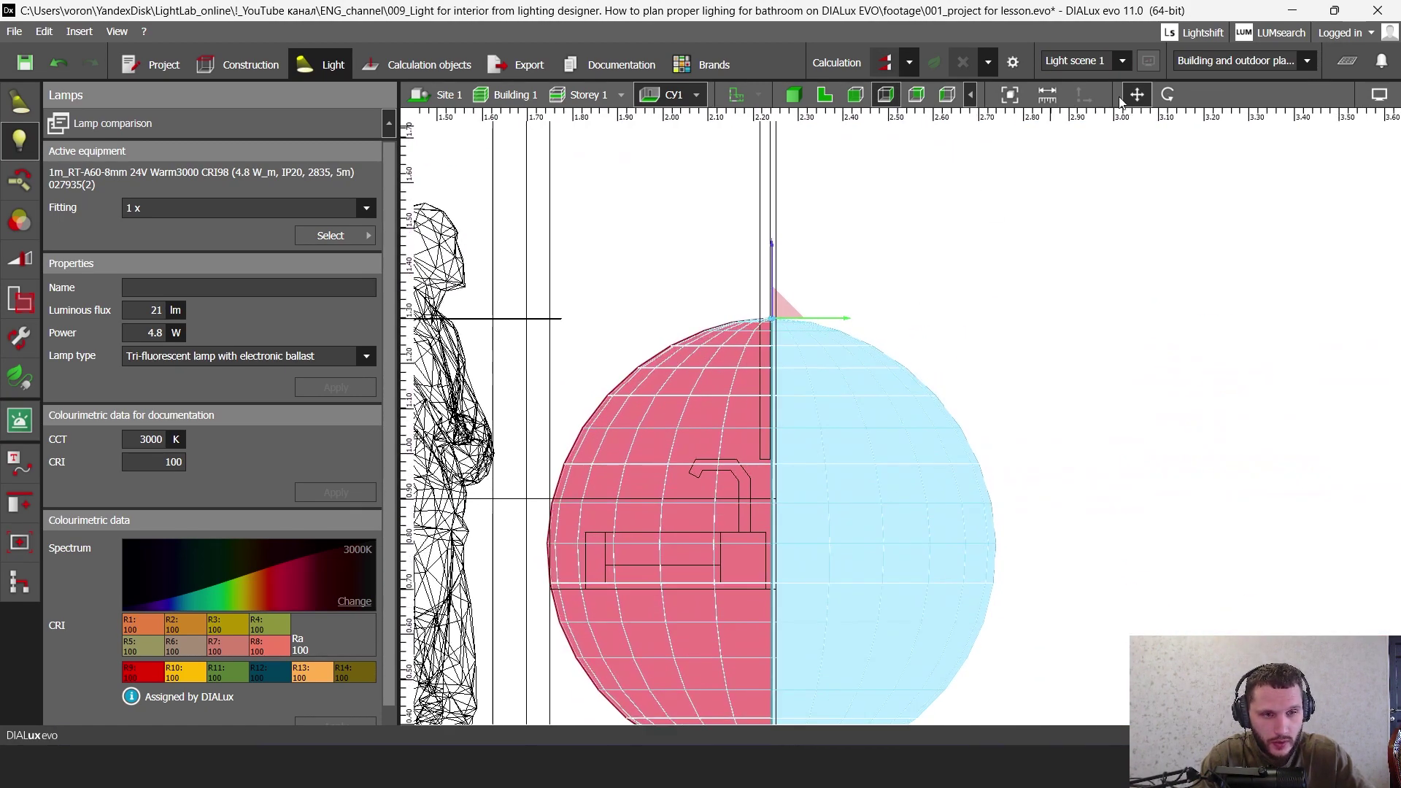
click(1164, 102)
drag(856, 325, 780, 181)
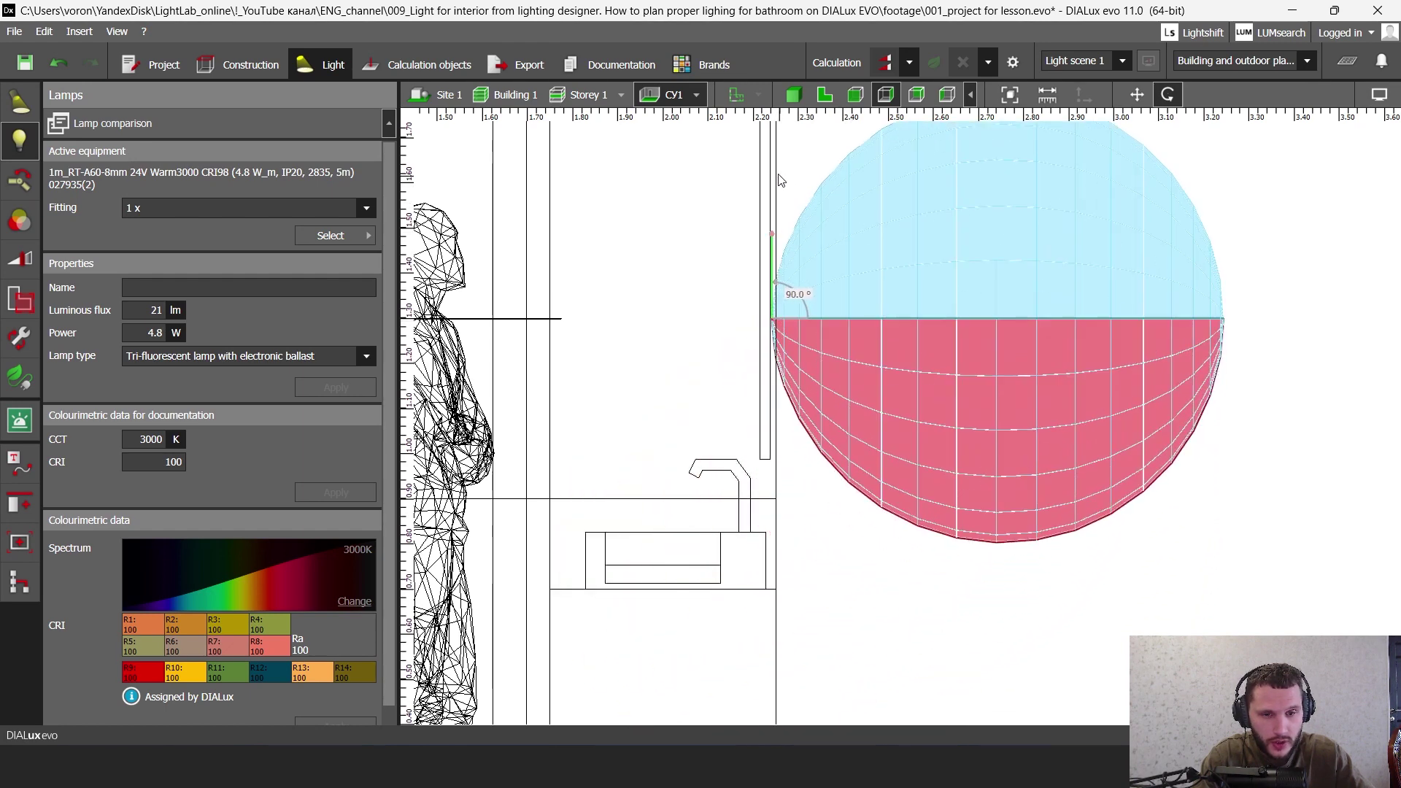
- In the floor plan, move the horizontal strip flush against the back face of the mirror
click(825, 95)
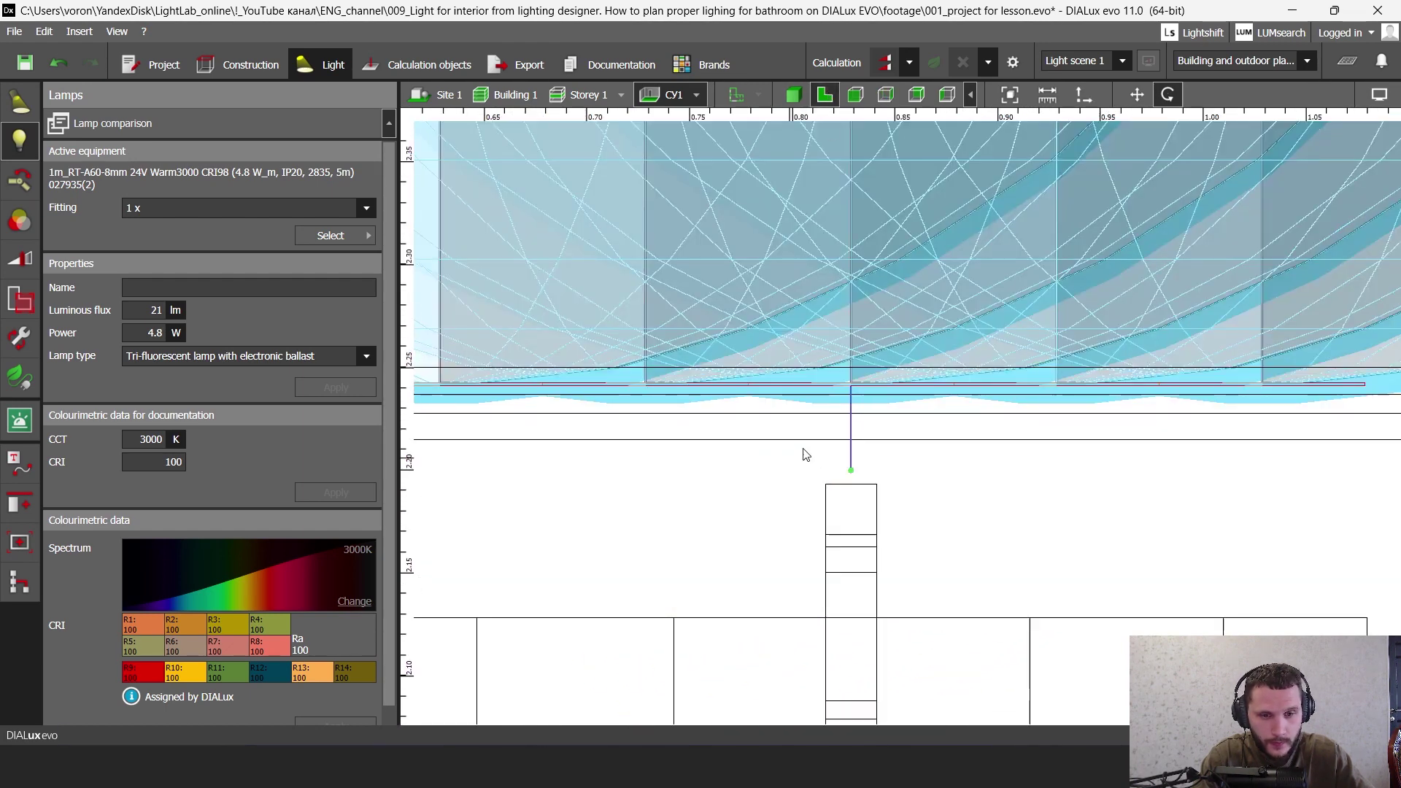
scroll(854, 365, up, 3)
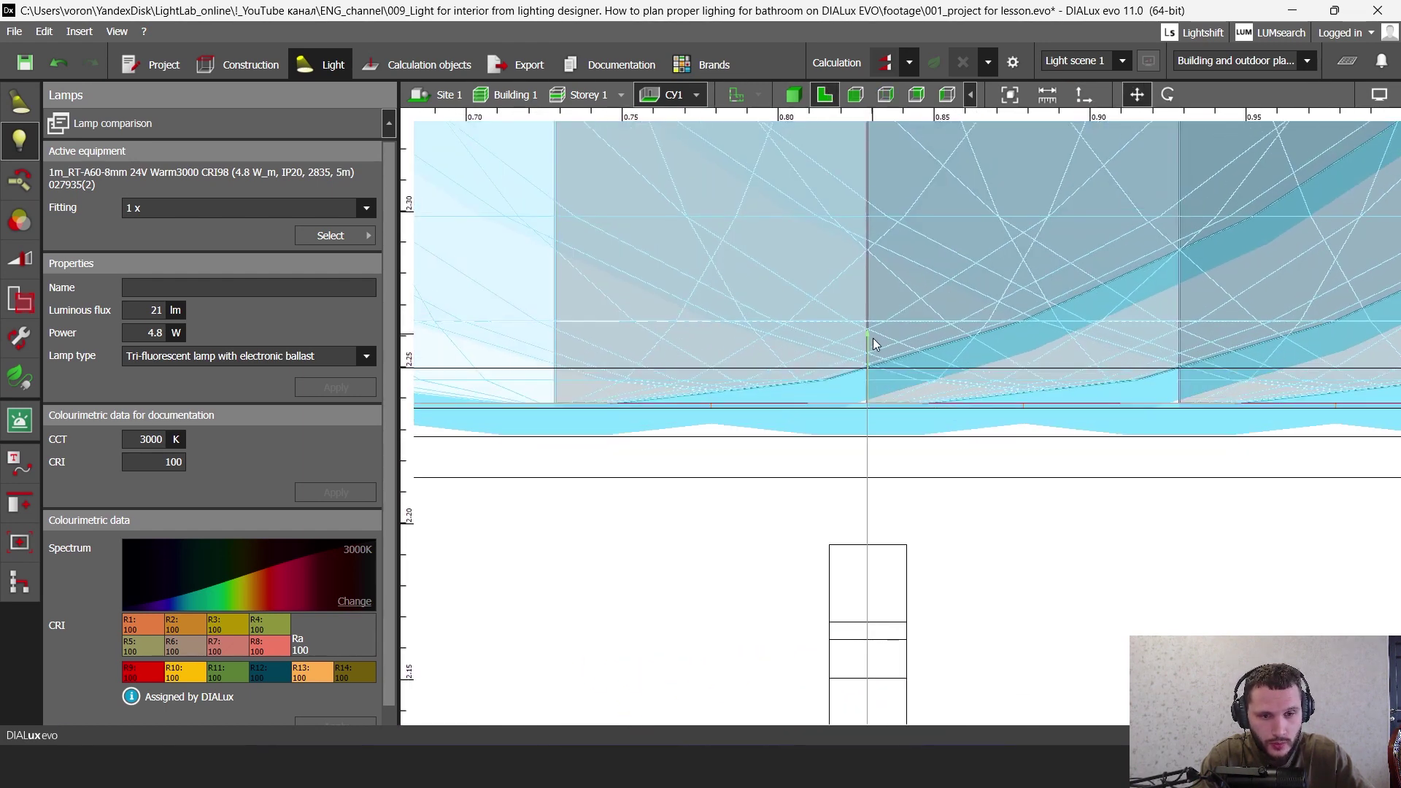
scroll(549, 476, down, 2)
middle_drag(569, 480, 1001, 489)
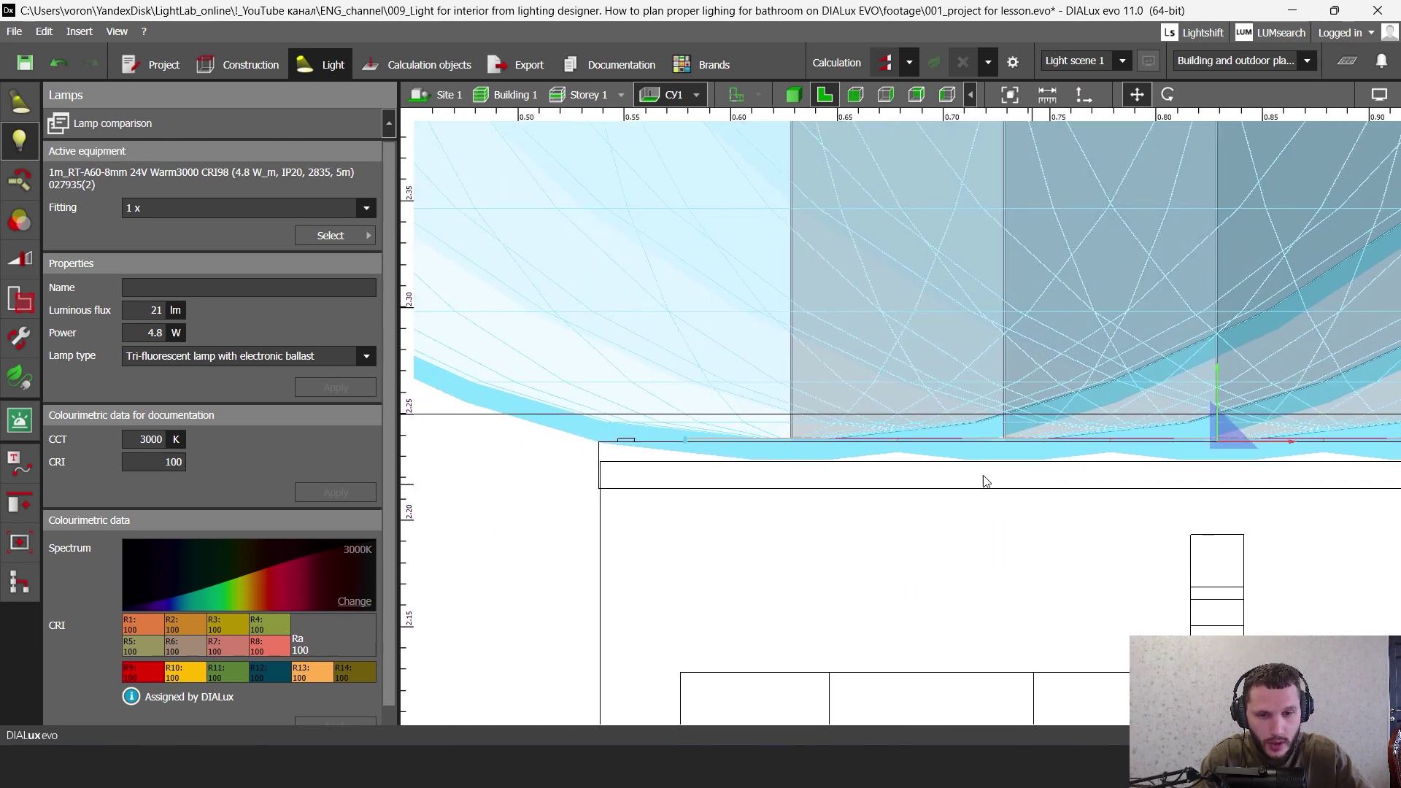
scroll(668, 435, up, 3)
- In the front elevation, raise the horizontal strip to just below the mirror's upper edge
click(856, 95)
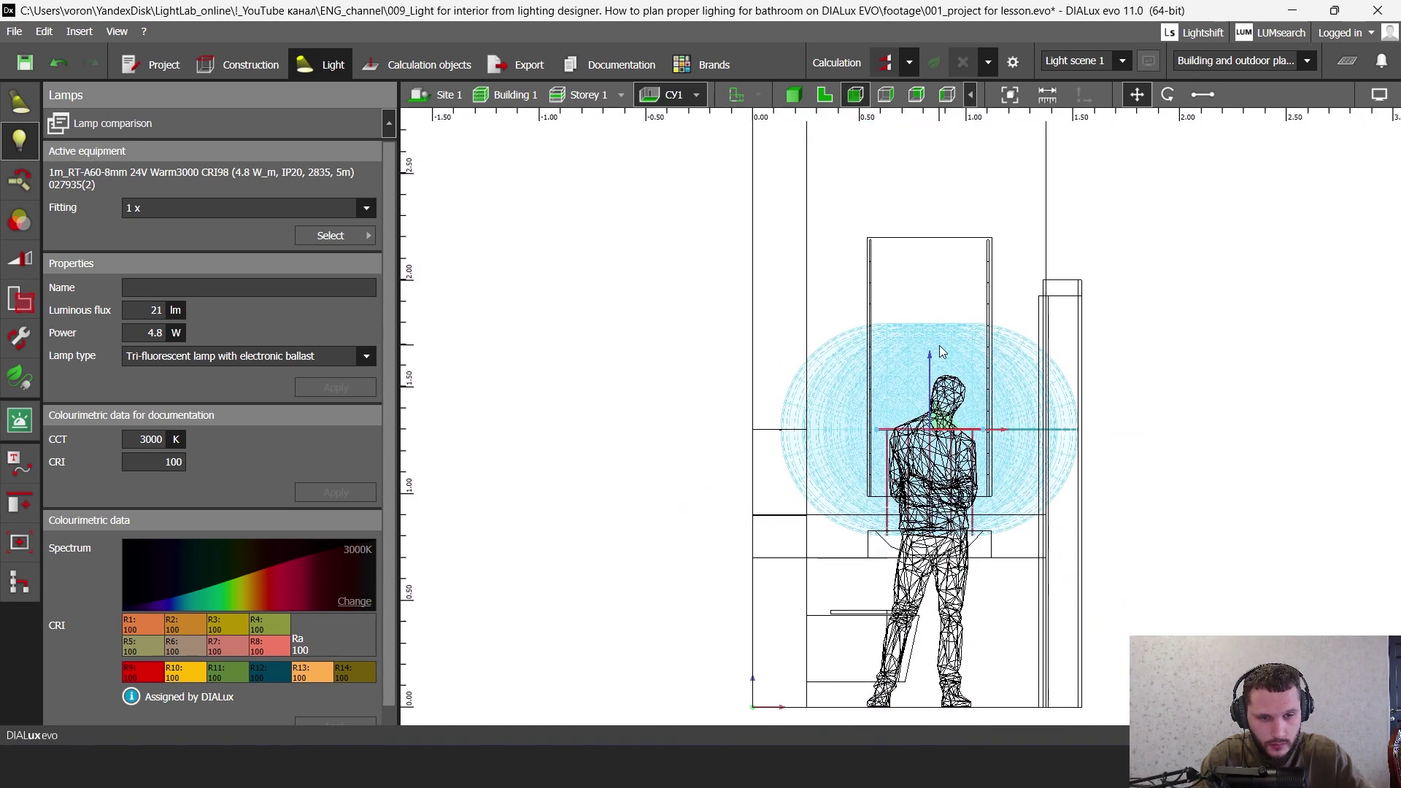
drag(921, 378, 944, 184)
scroll(933, 199, up, 5)
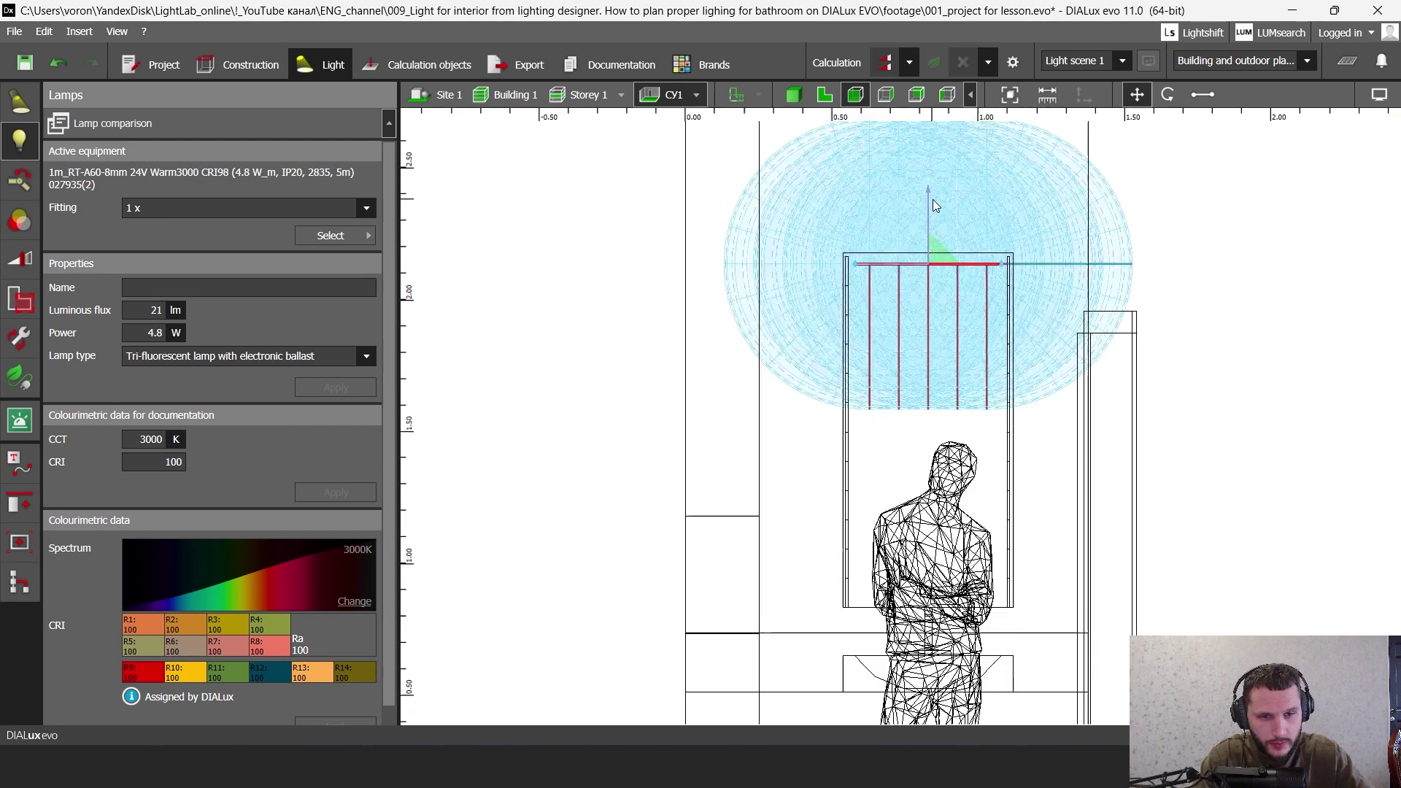
drag(926, 299, 933, 281)
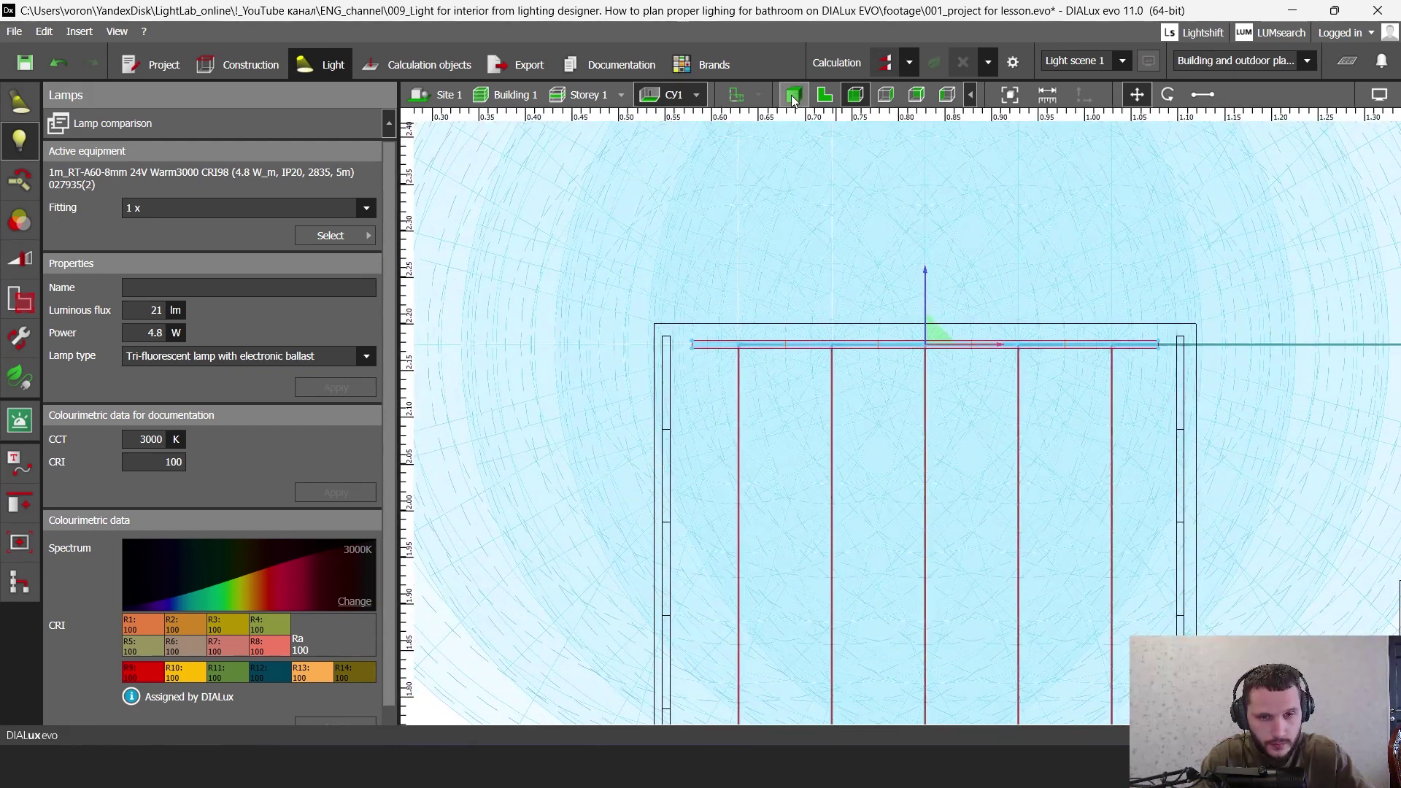
- Copy the upper horizontal strip and place the copy just above the mirror's lower edge
click(795, 95)
click(943, 298)
click(1146, 227)
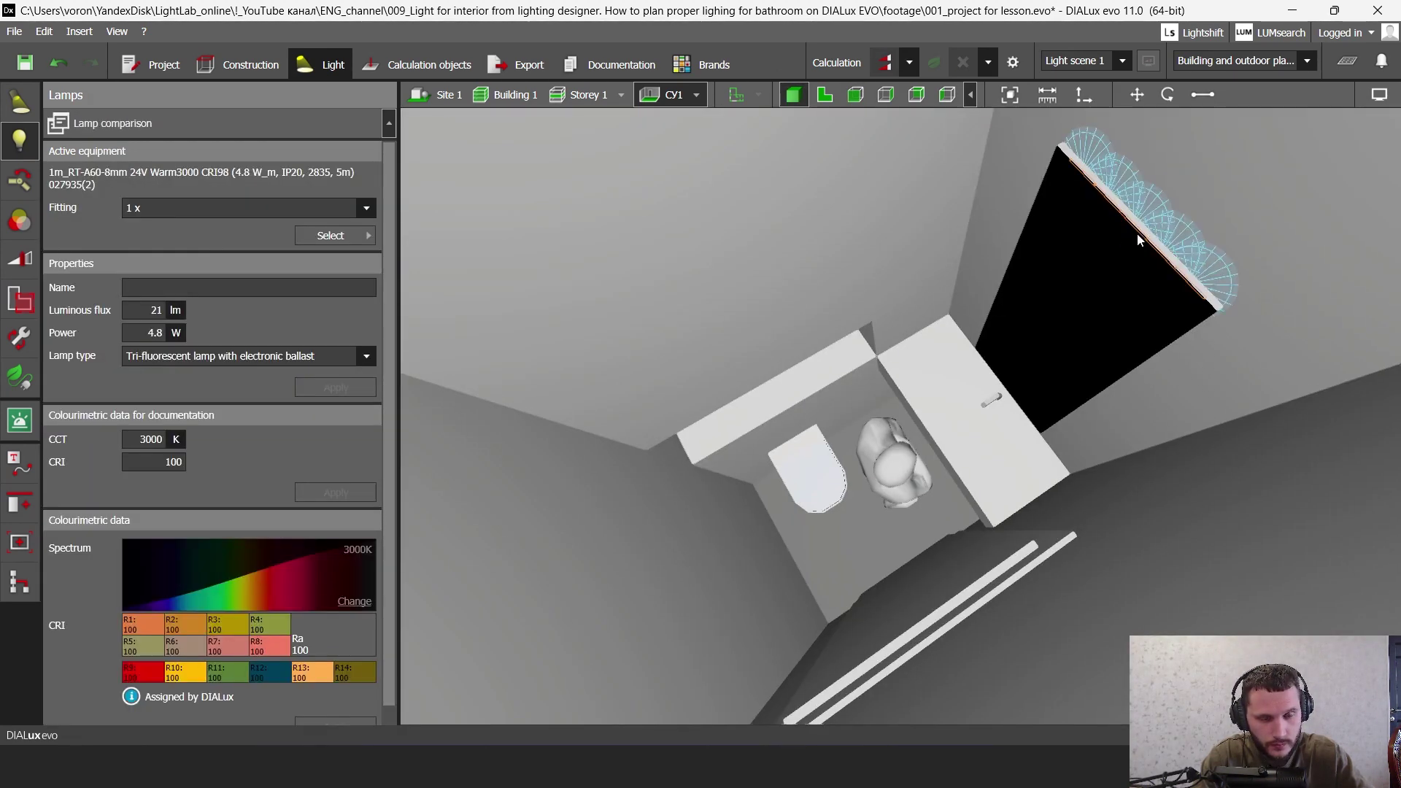
right_drag(1029, 259, 1073, 234)
click(1073, 235)
click(1101, 181)
drag(1118, 130, 1051, 254)
click(886, 94)
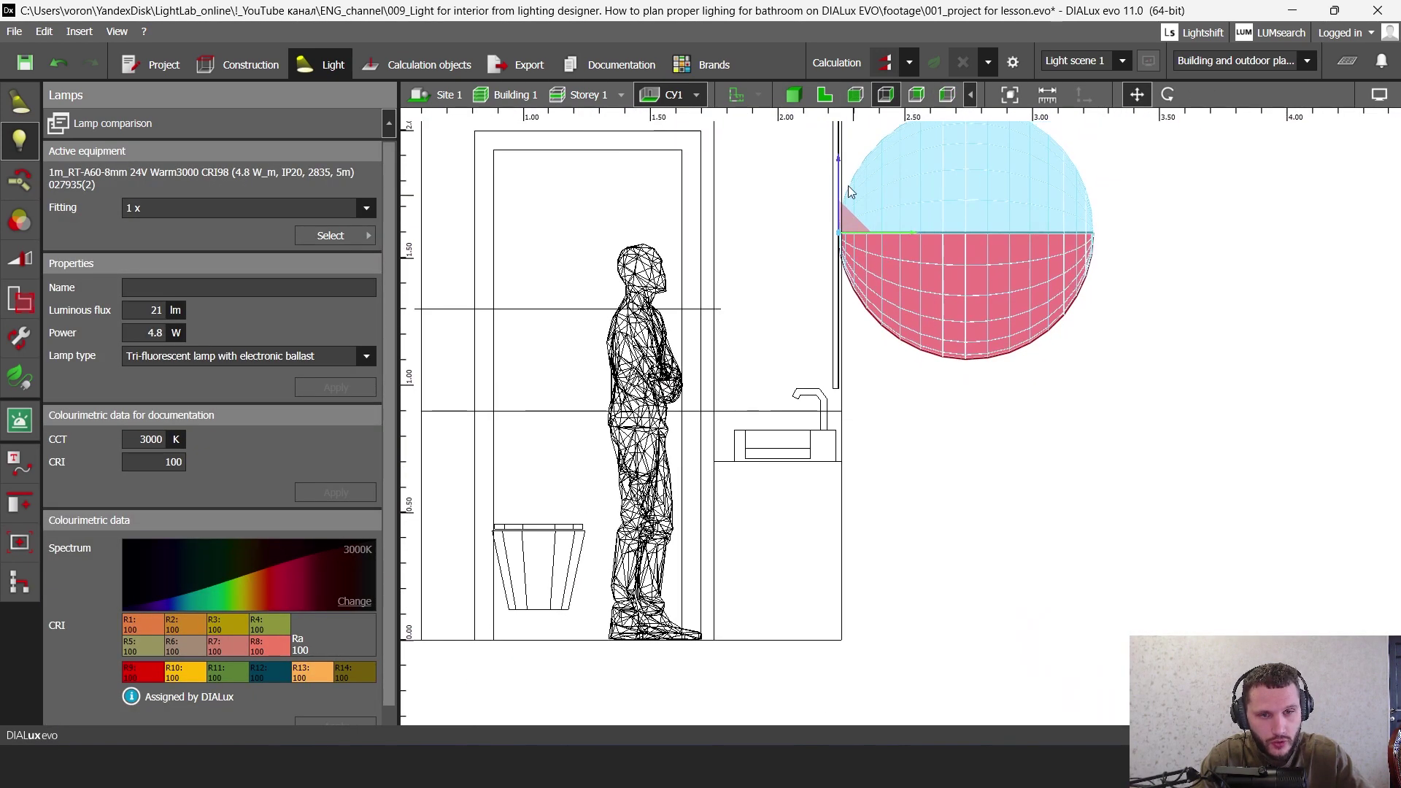
scroll(846, 332, up, 5)
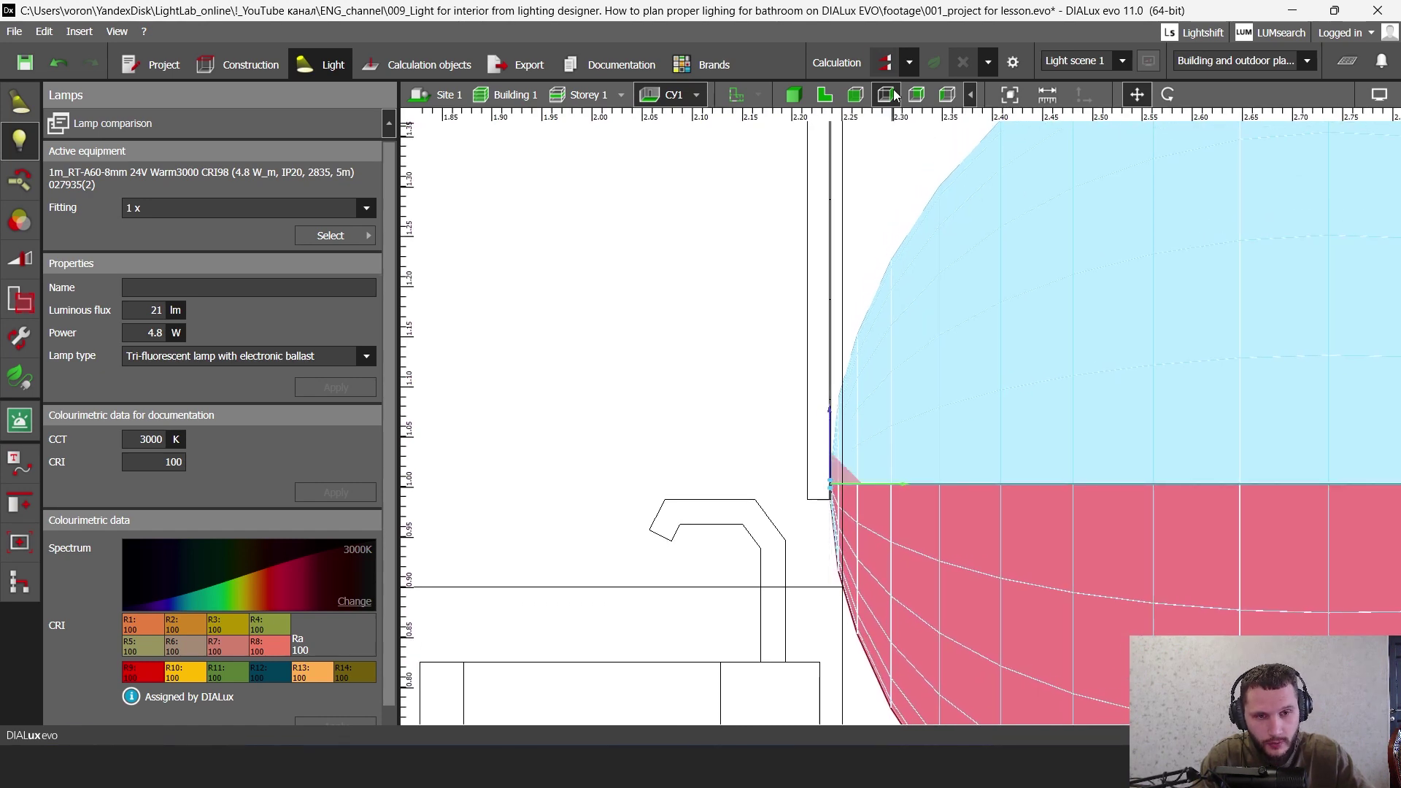
- Calculate the lighting and restore the saved 3D view СУ1 (17)
click(884, 62)
click(793, 94)
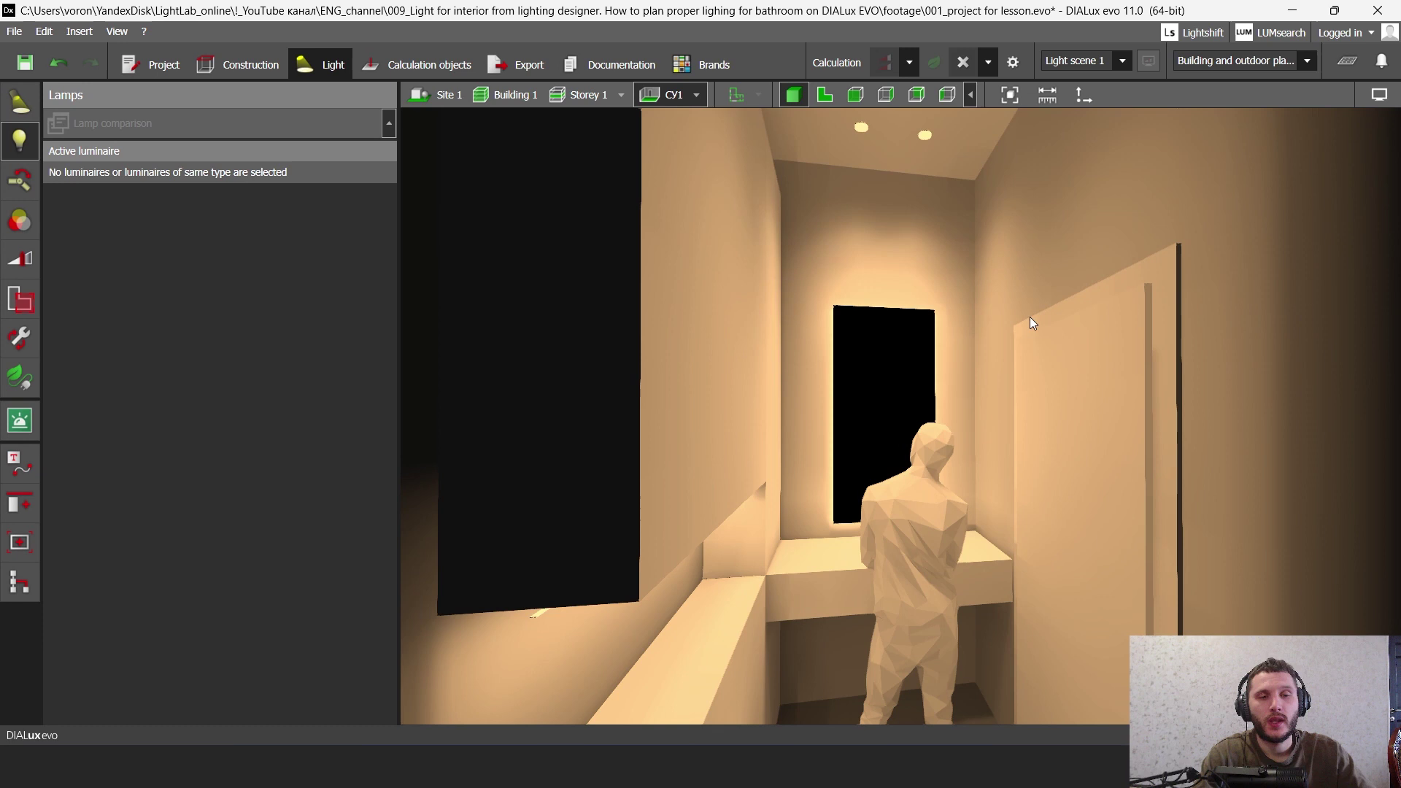
mouse_move(1031, 317)
middle_down()
mouse_move(975, 346)
mouse_move(1018, 340)
middle_up()
click(24, 553)
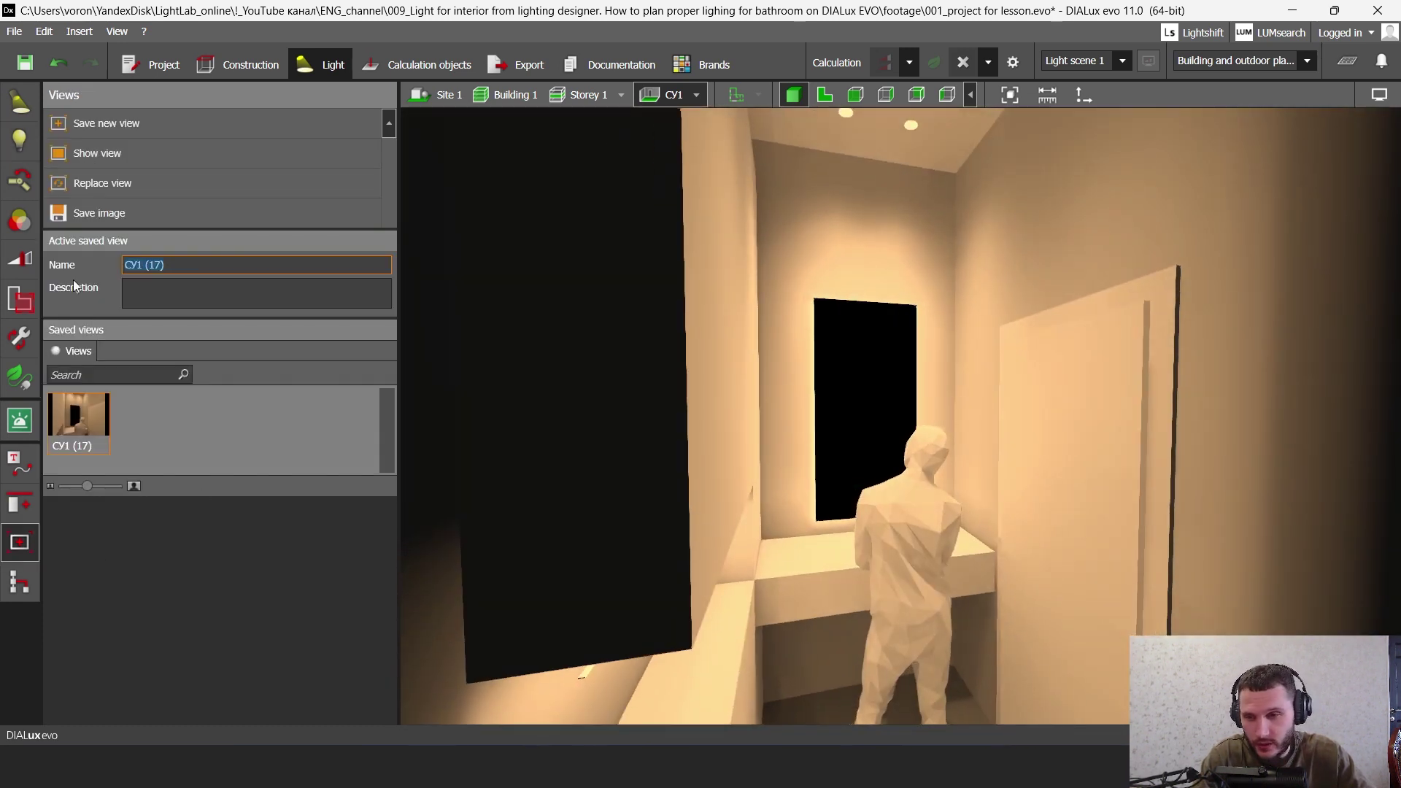
double_click(82, 420)
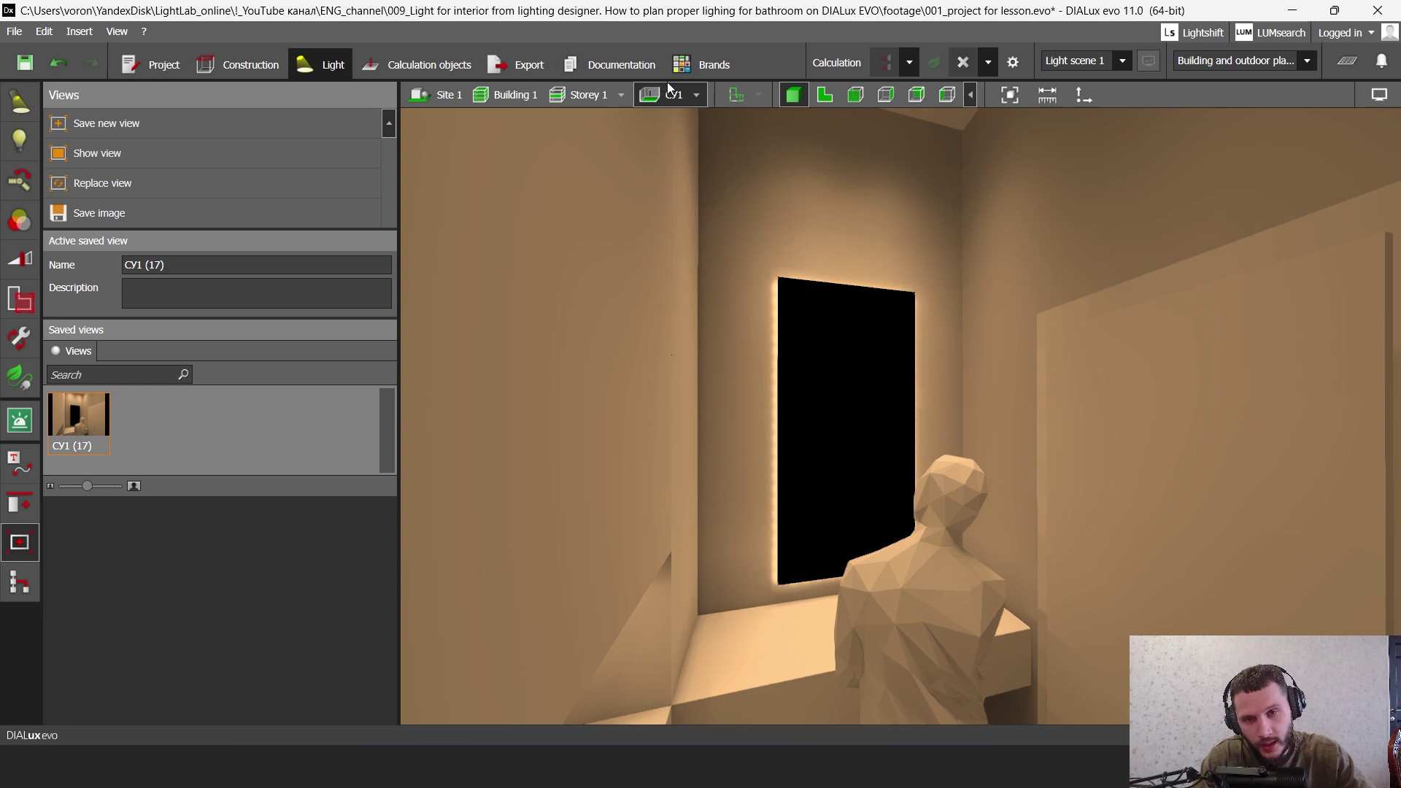
- Raytrace the current view at 1280 x 720 pixels and examine the mirror backlight in the rendered image
click(515, 65)
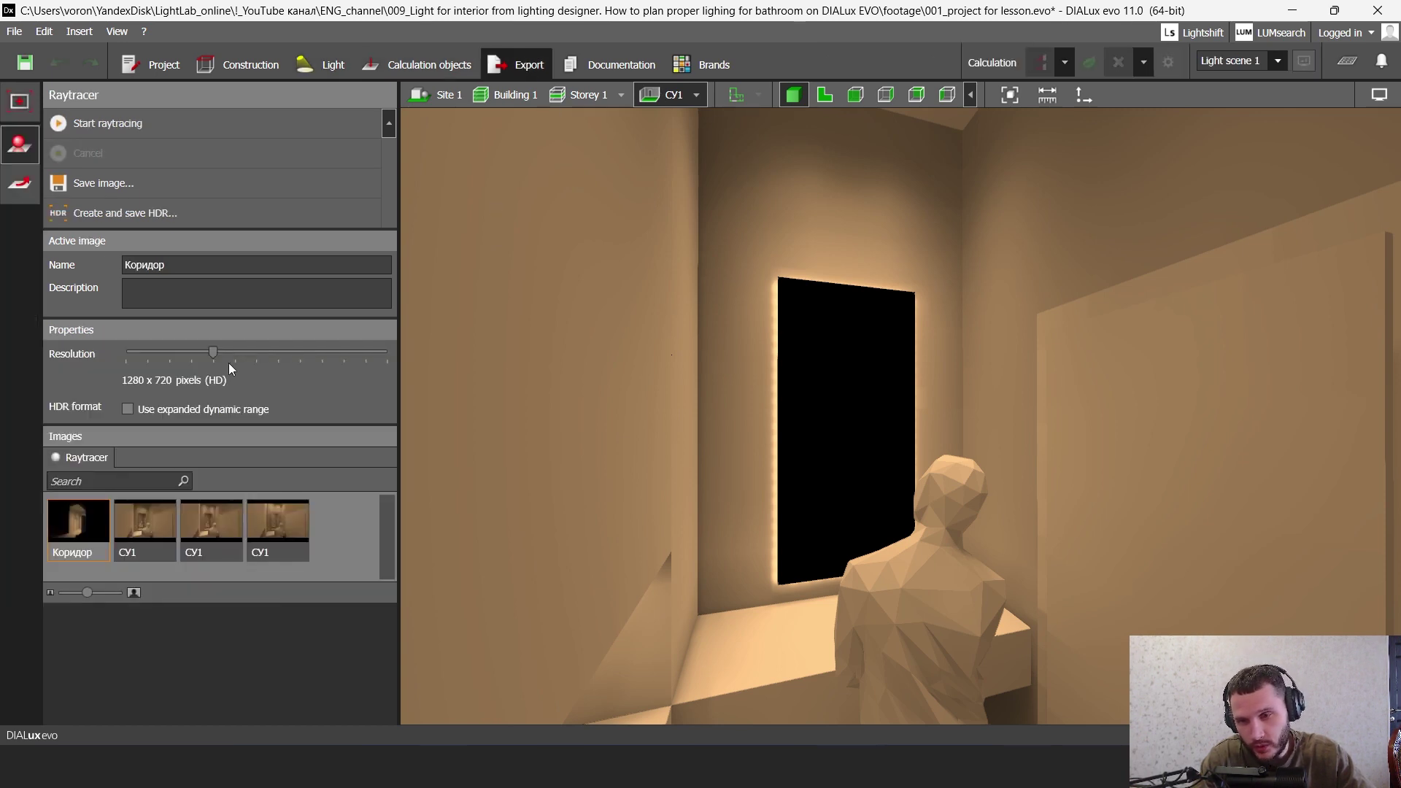
click(110, 125)
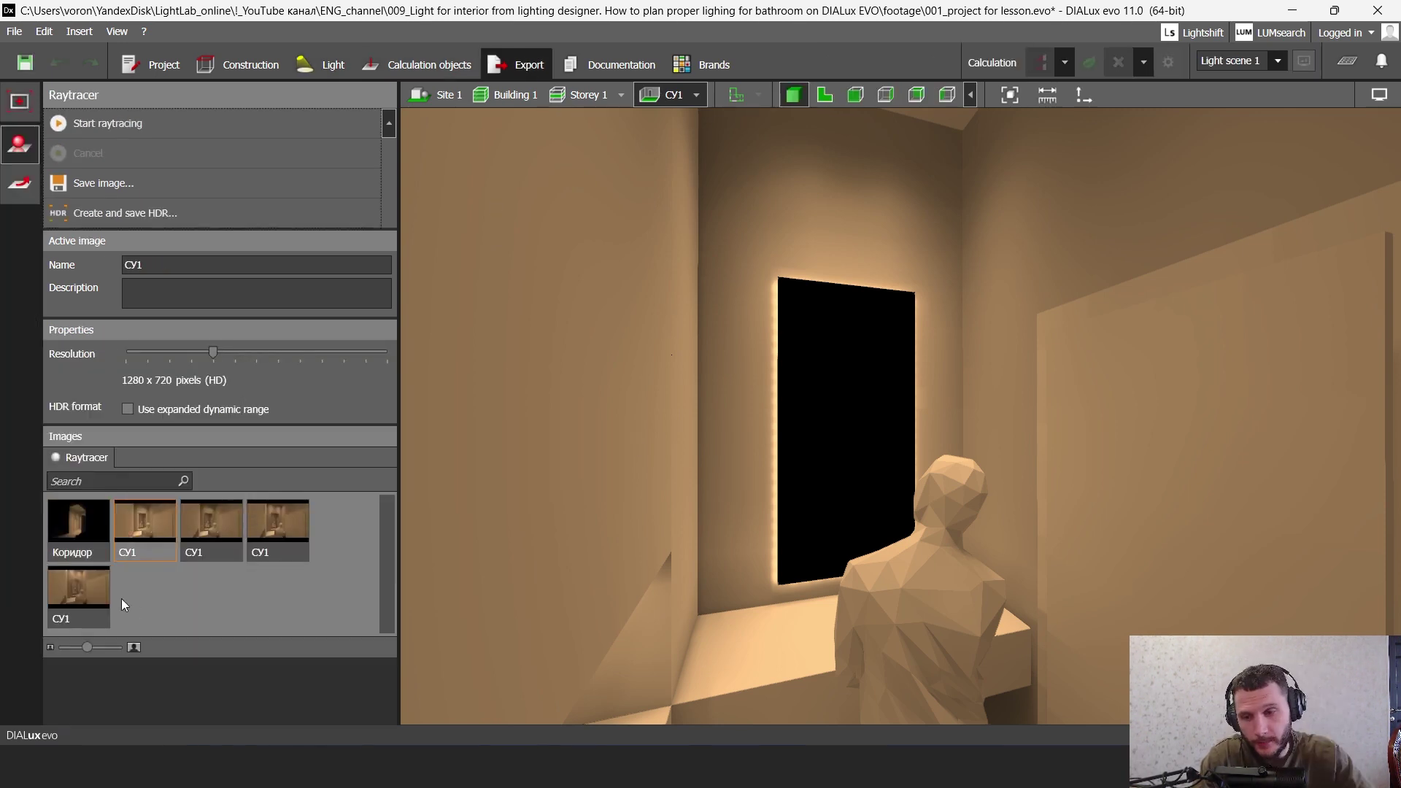
double_click(160, 524)
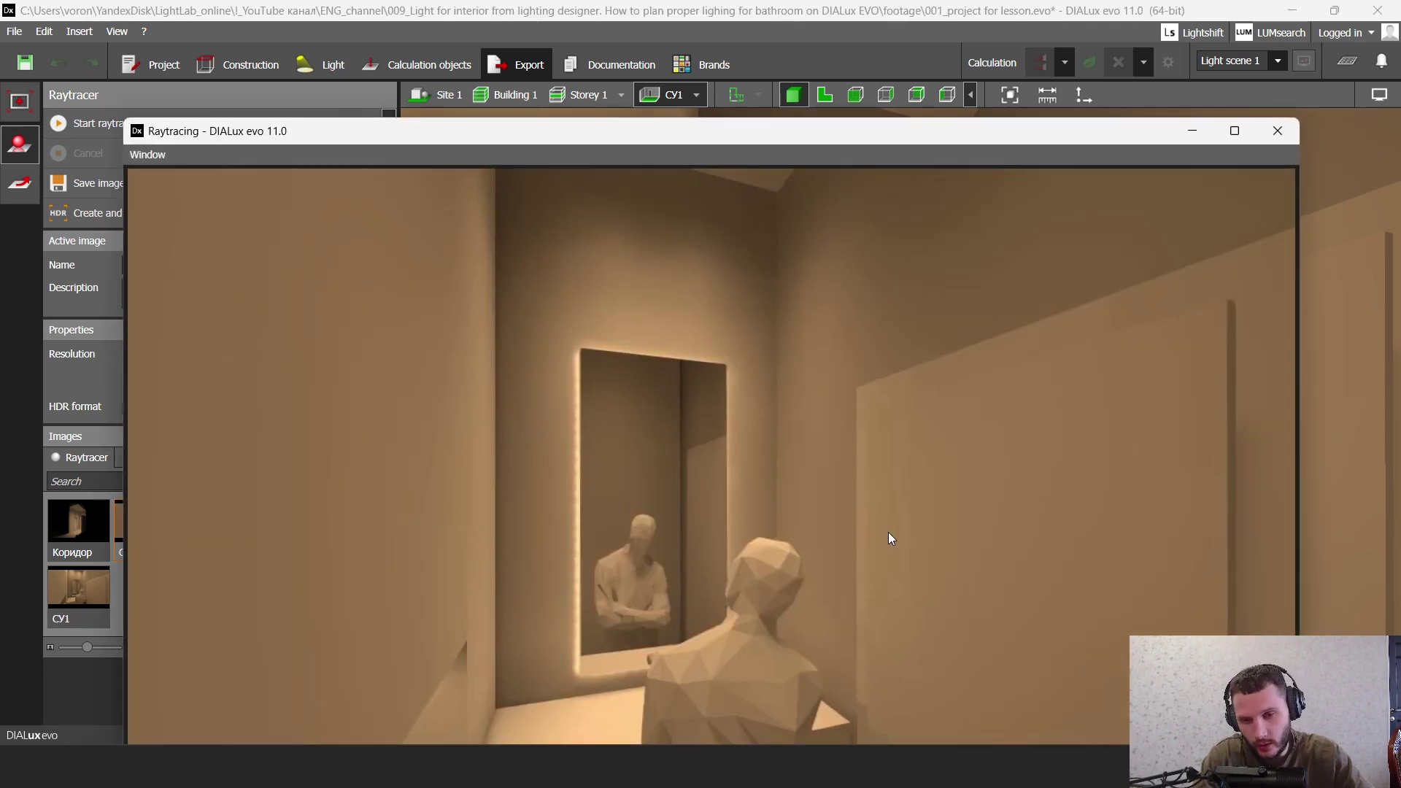
click(1278, 132)
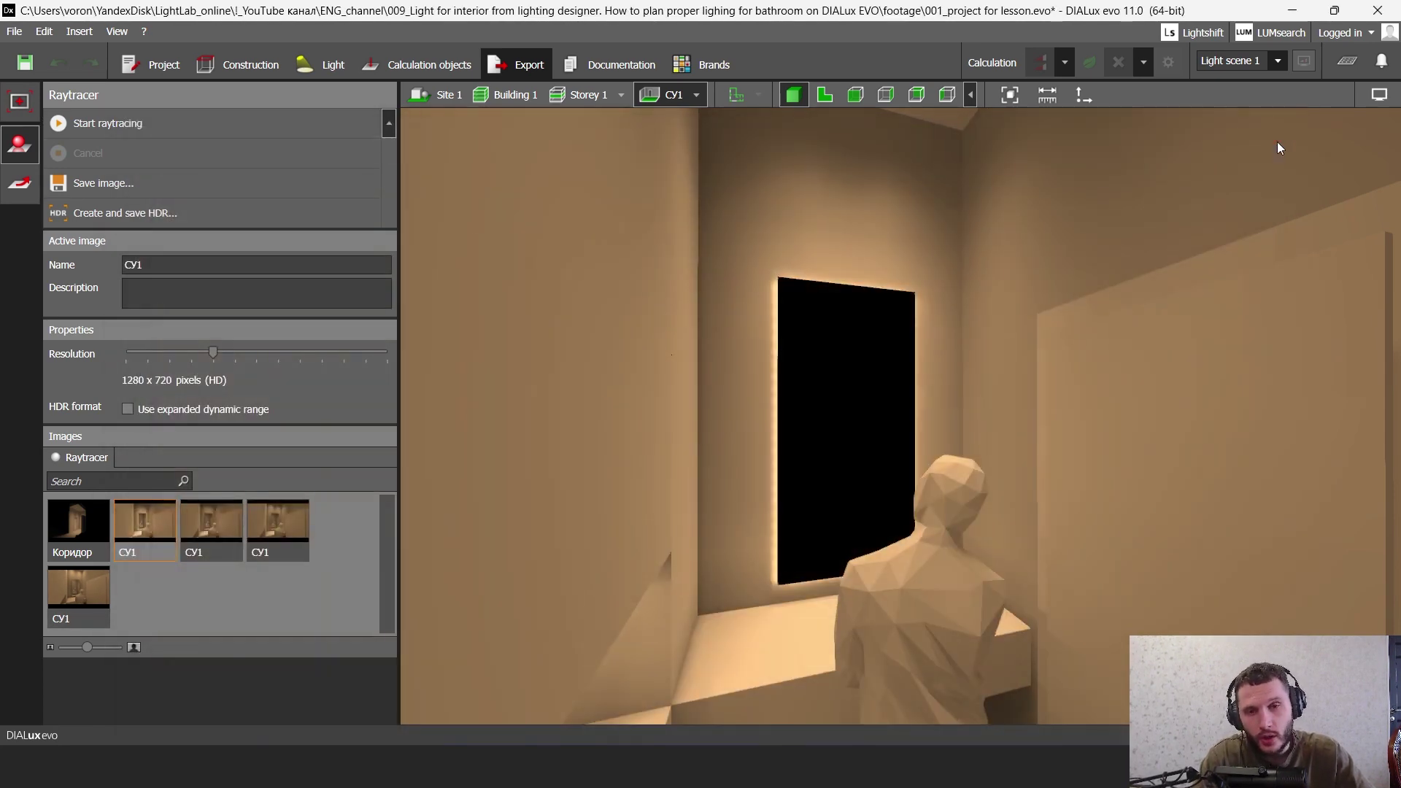
- In the floor plan, rotate the left upright mirror strip by 90° so its light points outwards, discarding the calculation results
click(836, 95)
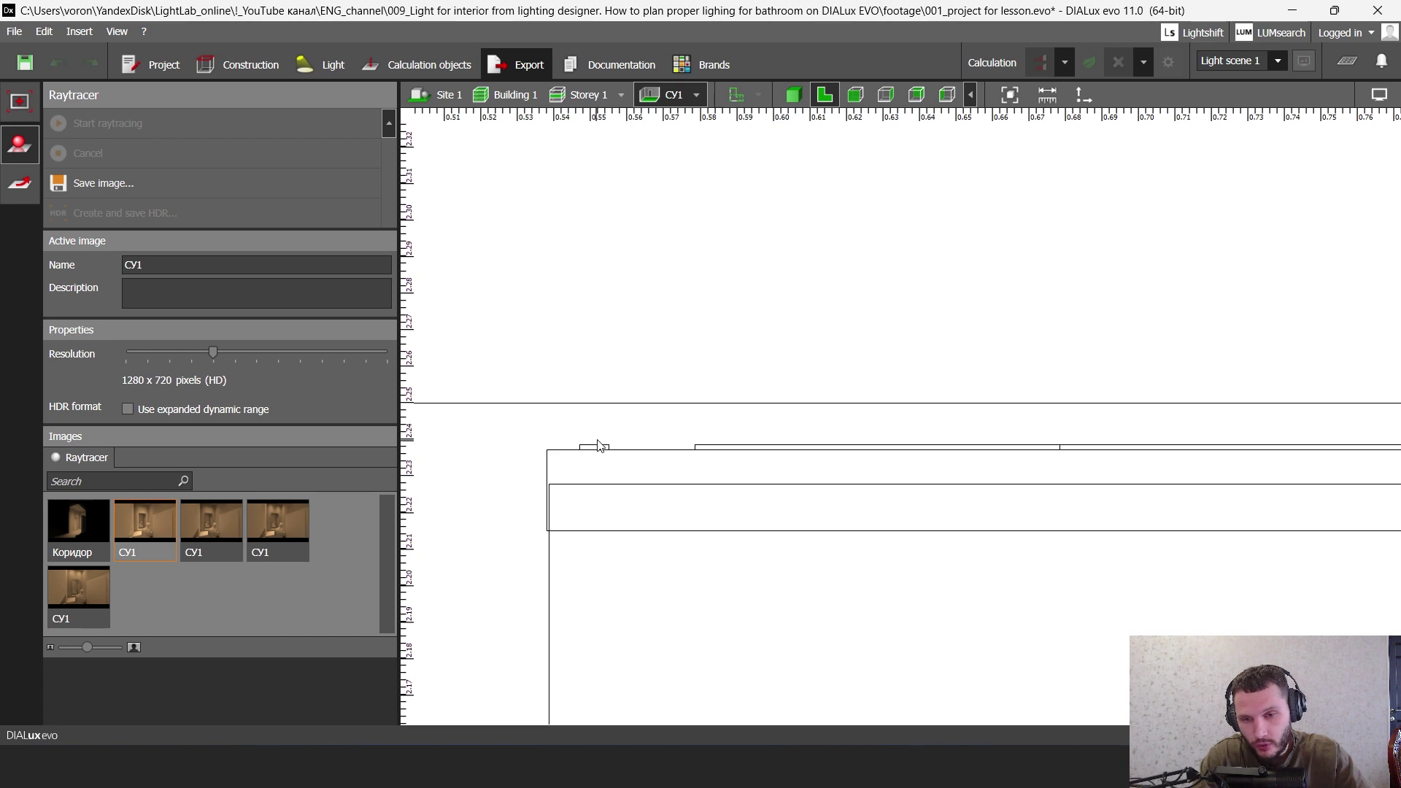
click(549, 451)
click(604, 454)
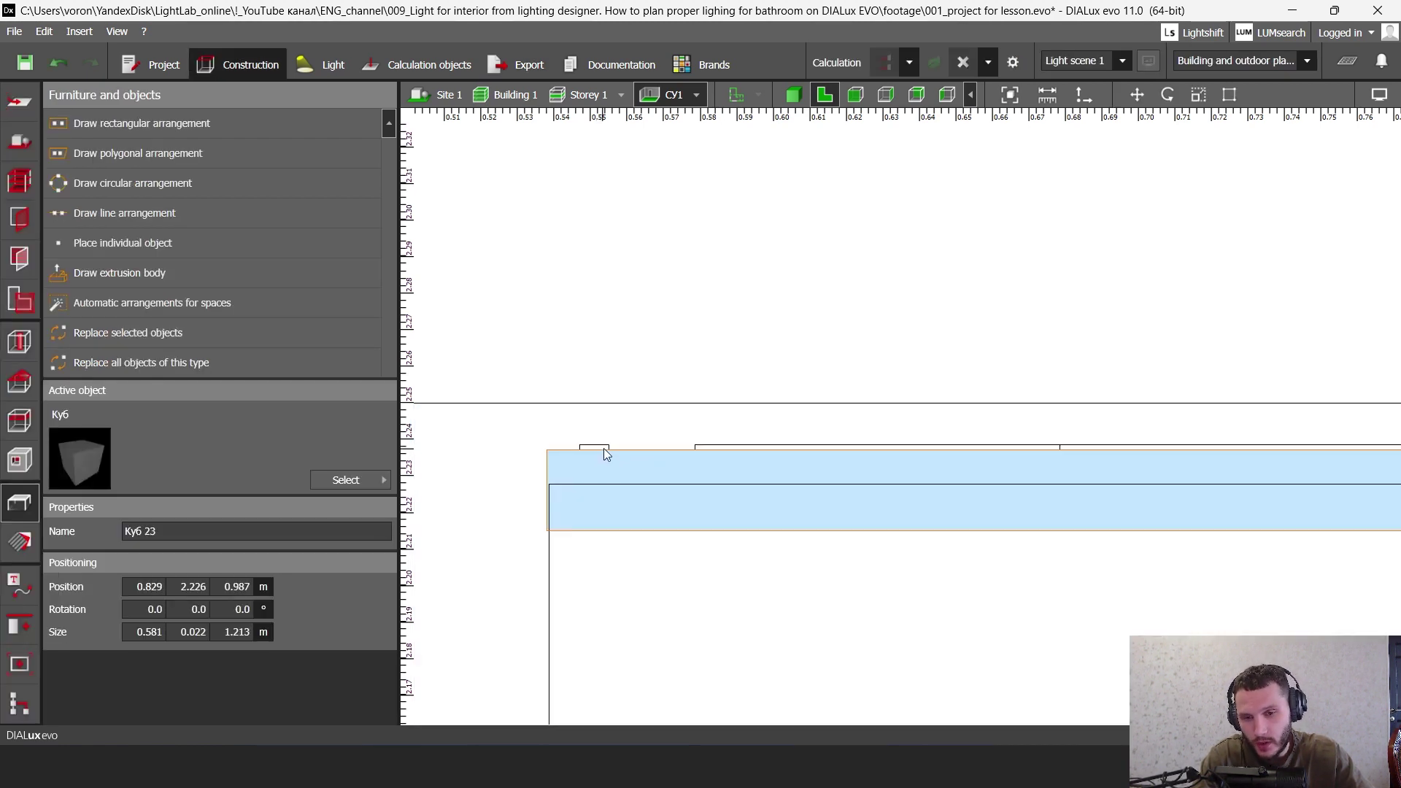
click(606, 448)
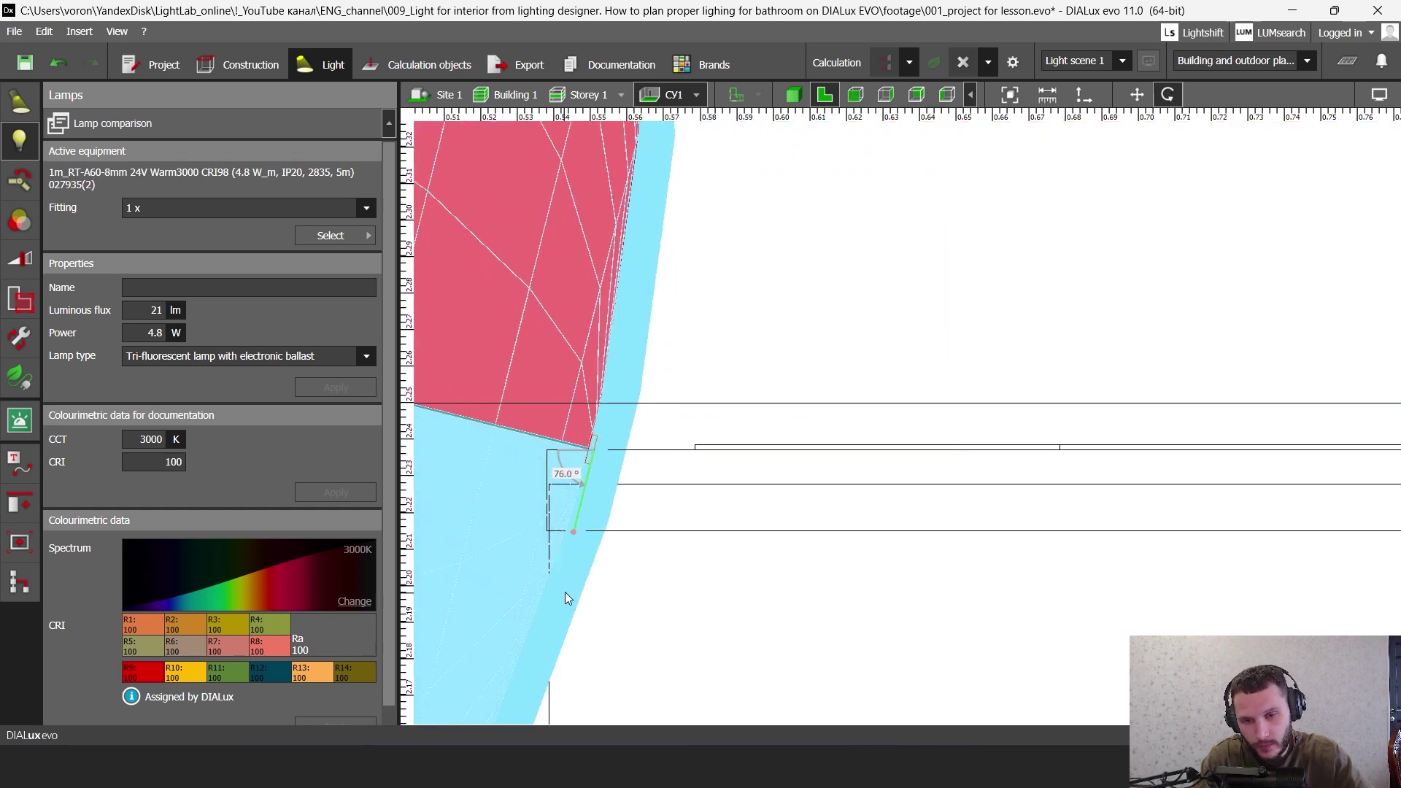
click(593, 603)
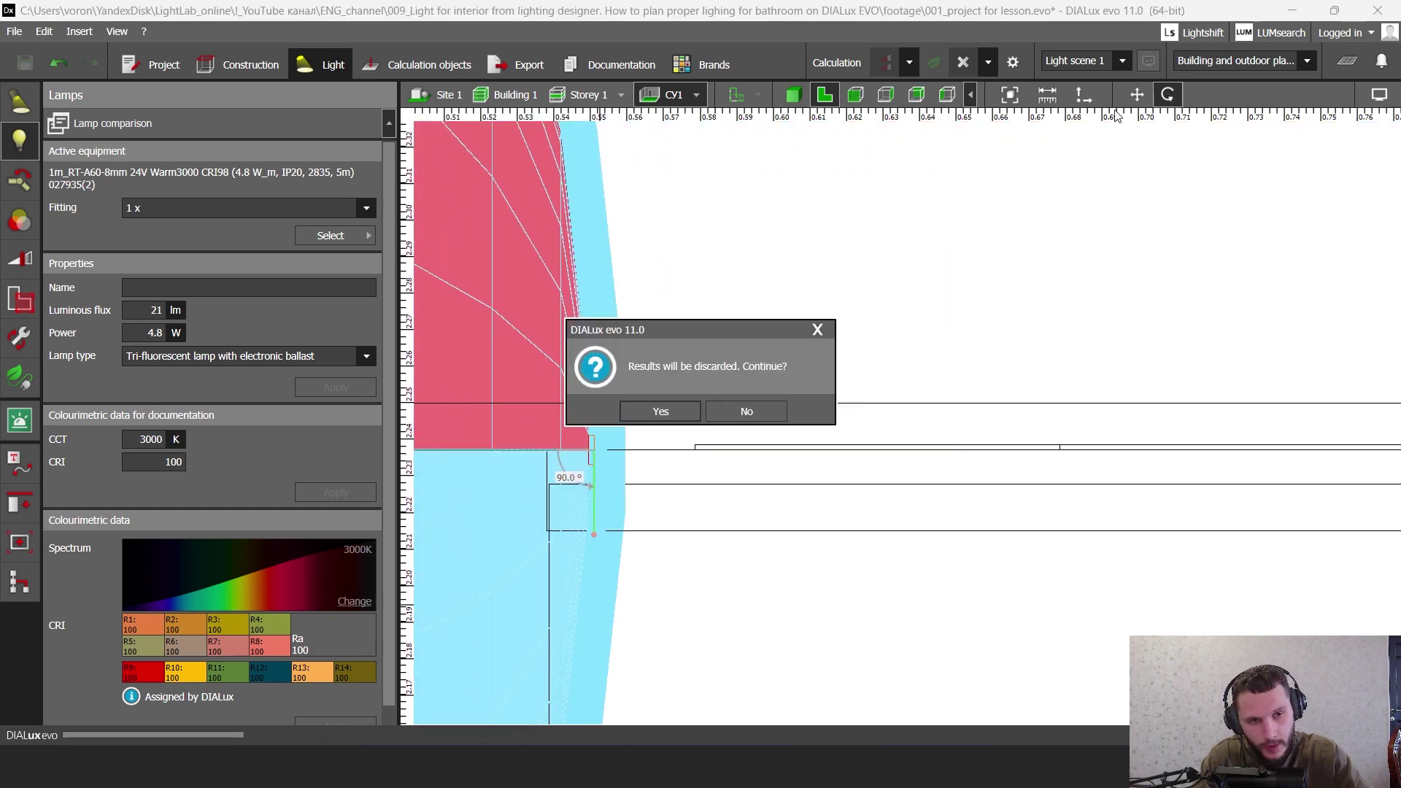
click(661, 411)
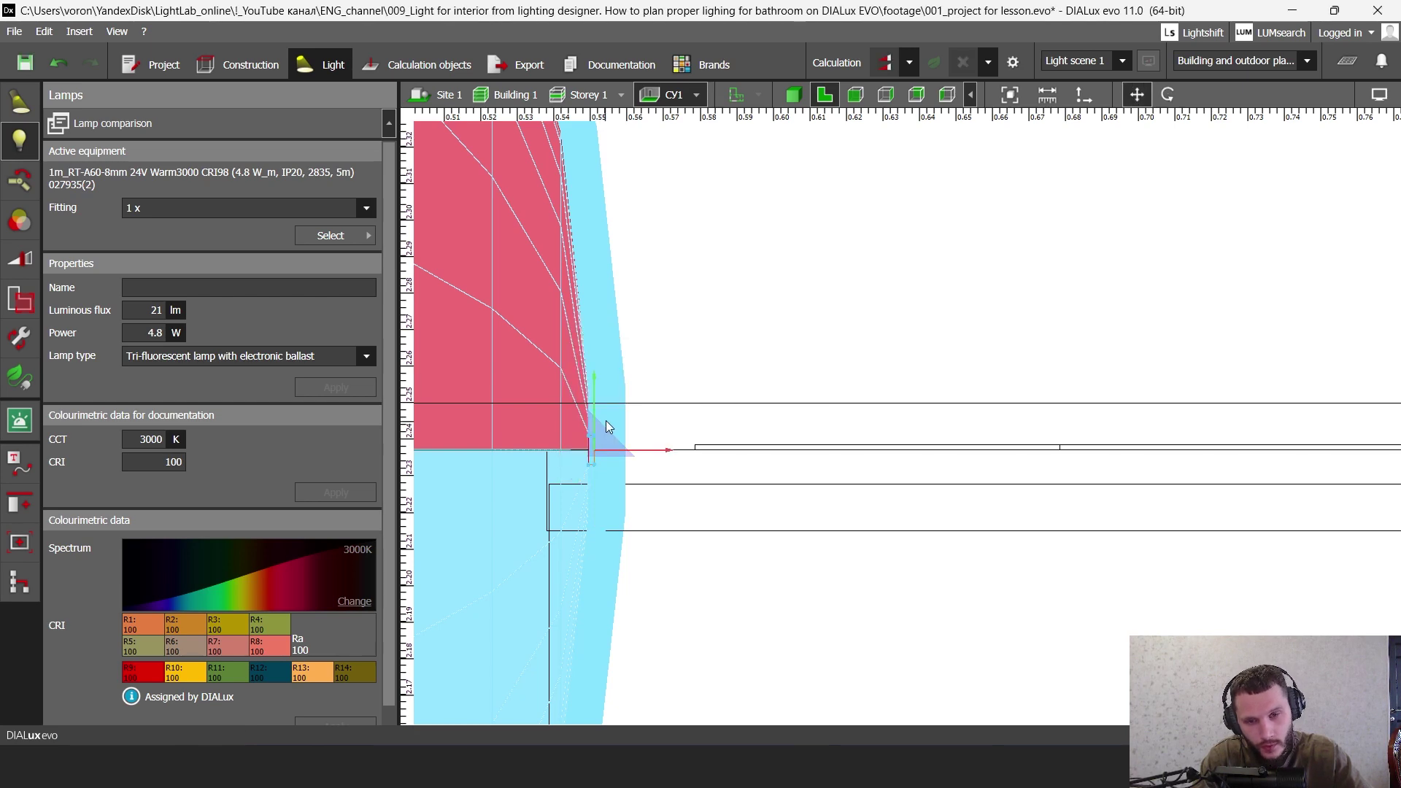
- Shift the rotated left strip towards the wall so it sits behind the mirror
scroll(602, 419, up, 2)
drag(592, 400, 599, 381)
scroll(602, 387, down, 2)
middle_drag(626, 408, 927, 418)
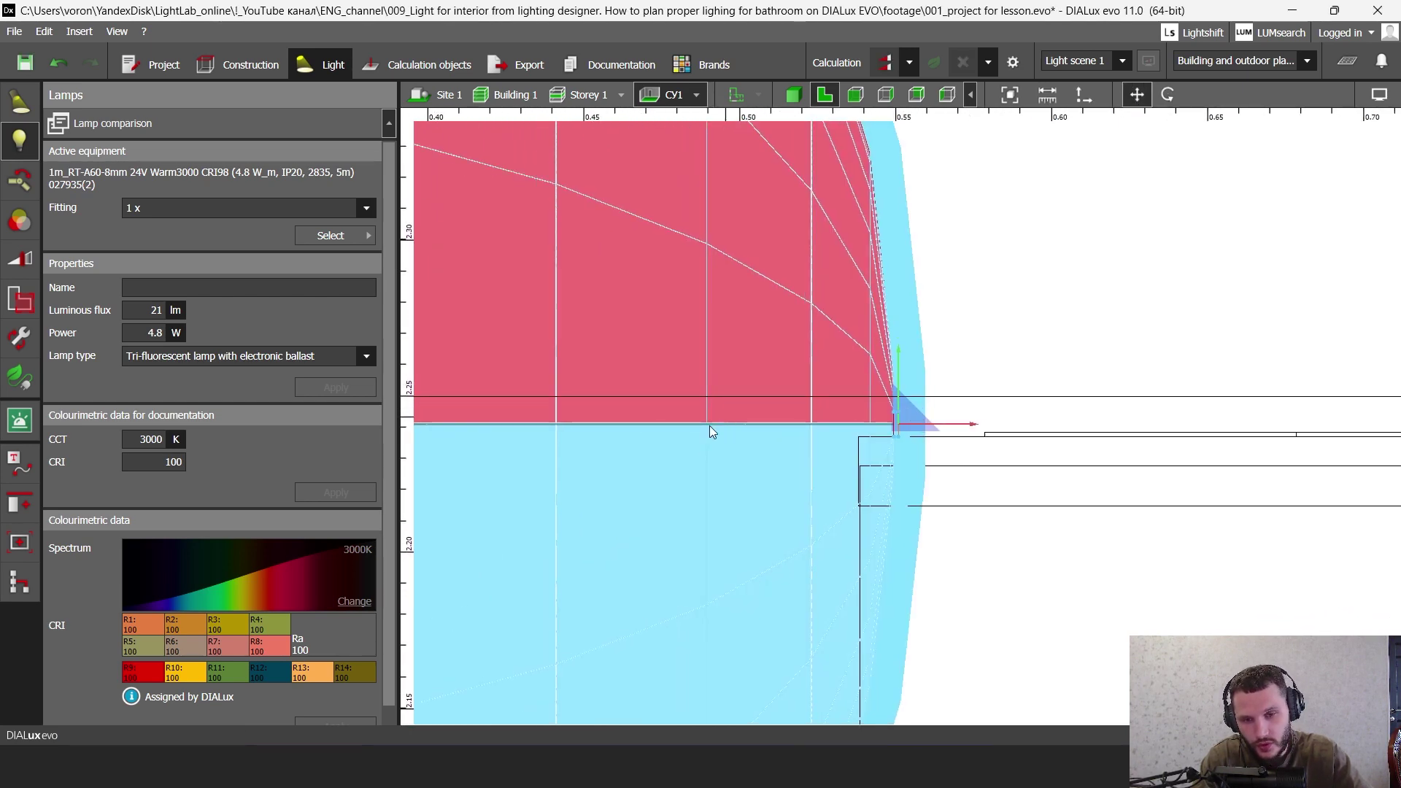
- Rotate the right upright strip by 90° so its light points outwards, and place it between mirror and wall
scroll(711, 428, down, 2)
middle_drag(730, 426, 692, 451)
click(1246, 488)
middle_drag(1245, 488, 643, 486)
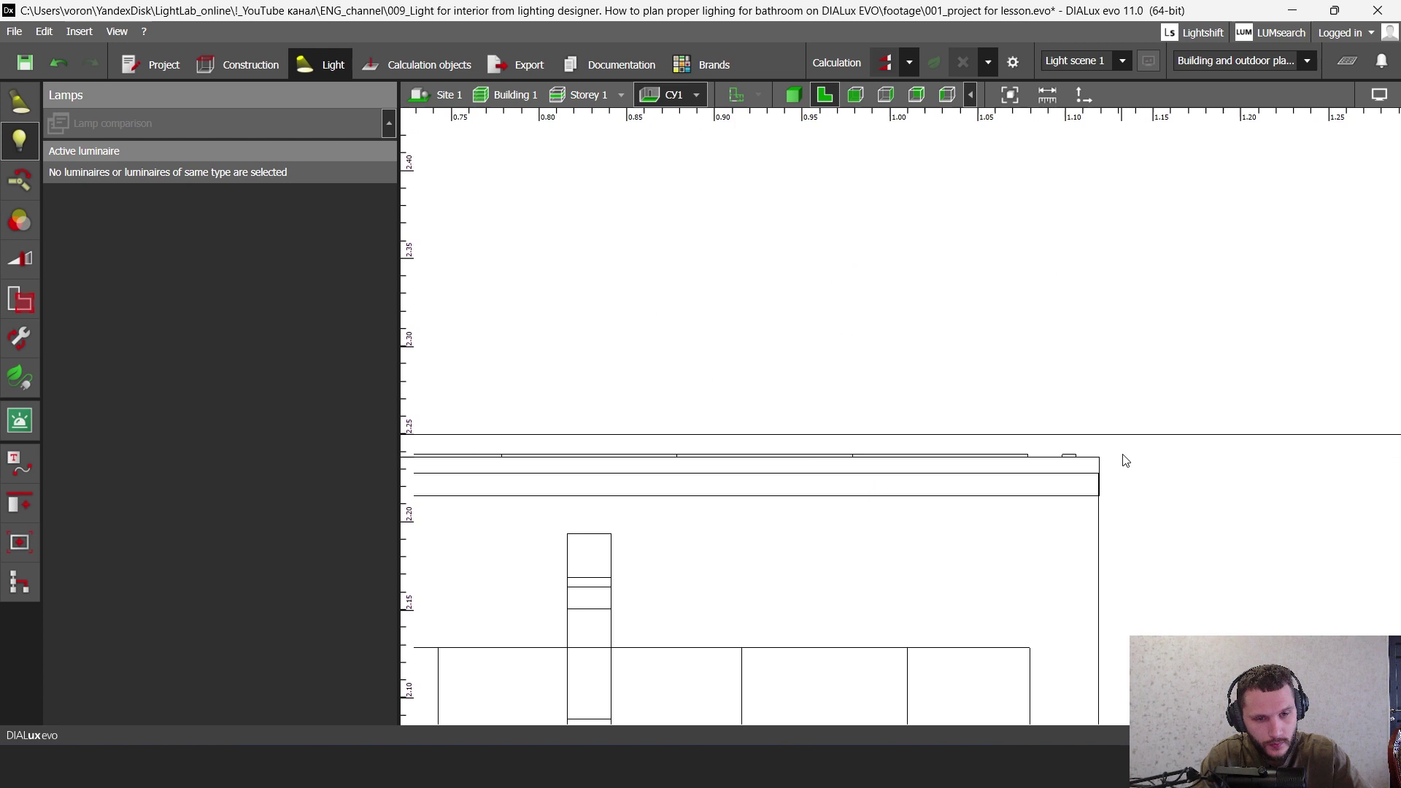
click(1067, 457)
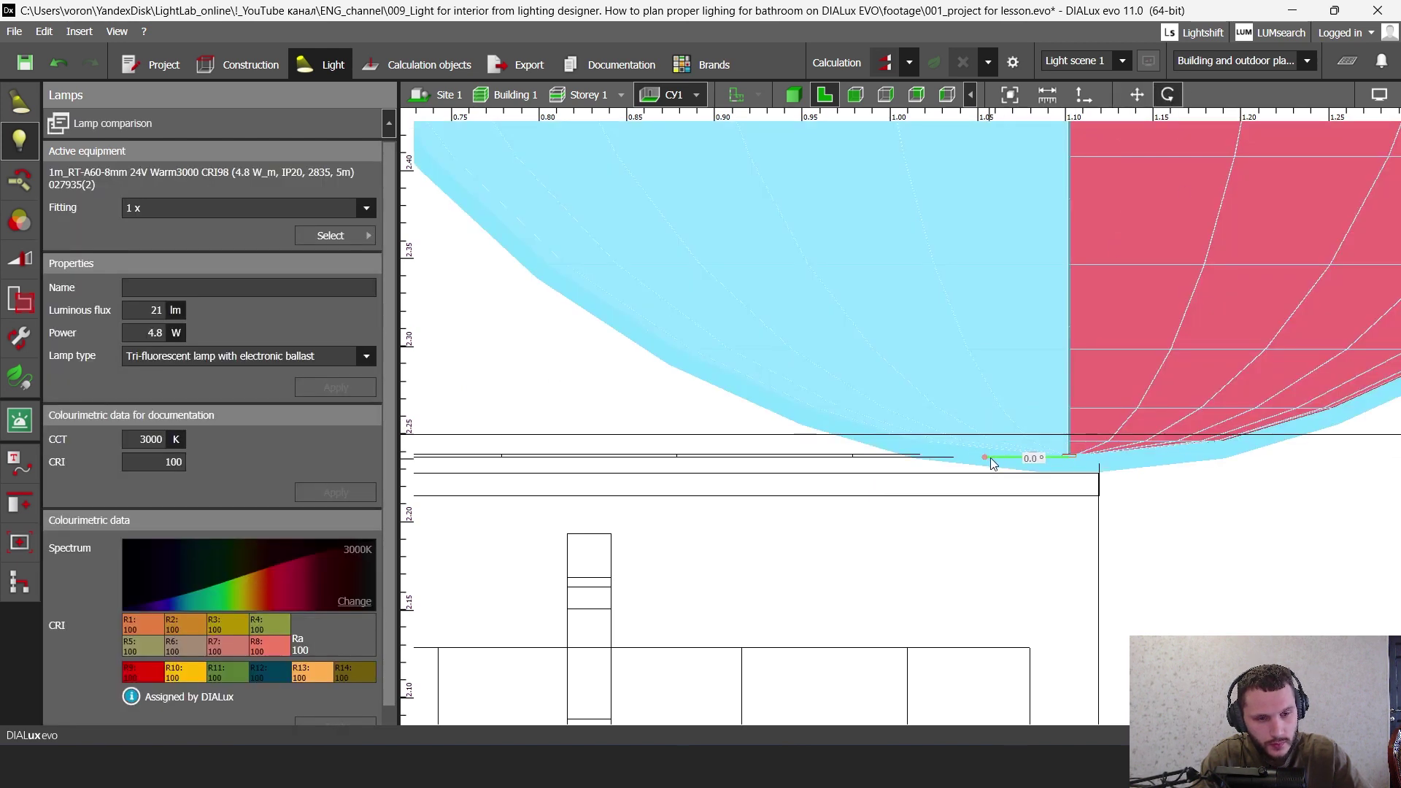
drag(991, 457, 1070, 391)
scroll(1080, 436, up, 3)
scroll(971, 482, down, 2)
- In the side elevation, rotate the upper horizontal strip by 90° so its light points upwards
click(972, 466)
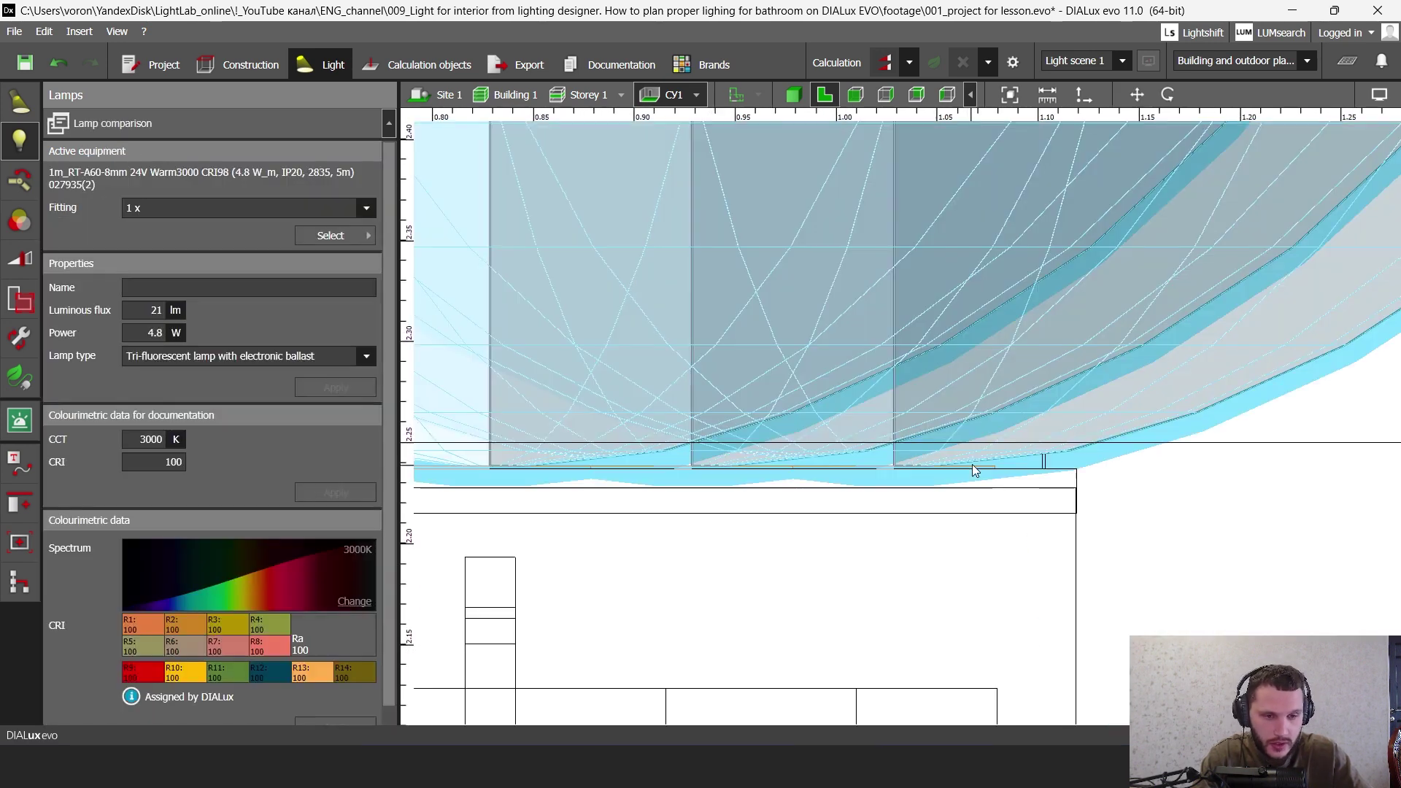
click(859, 97)
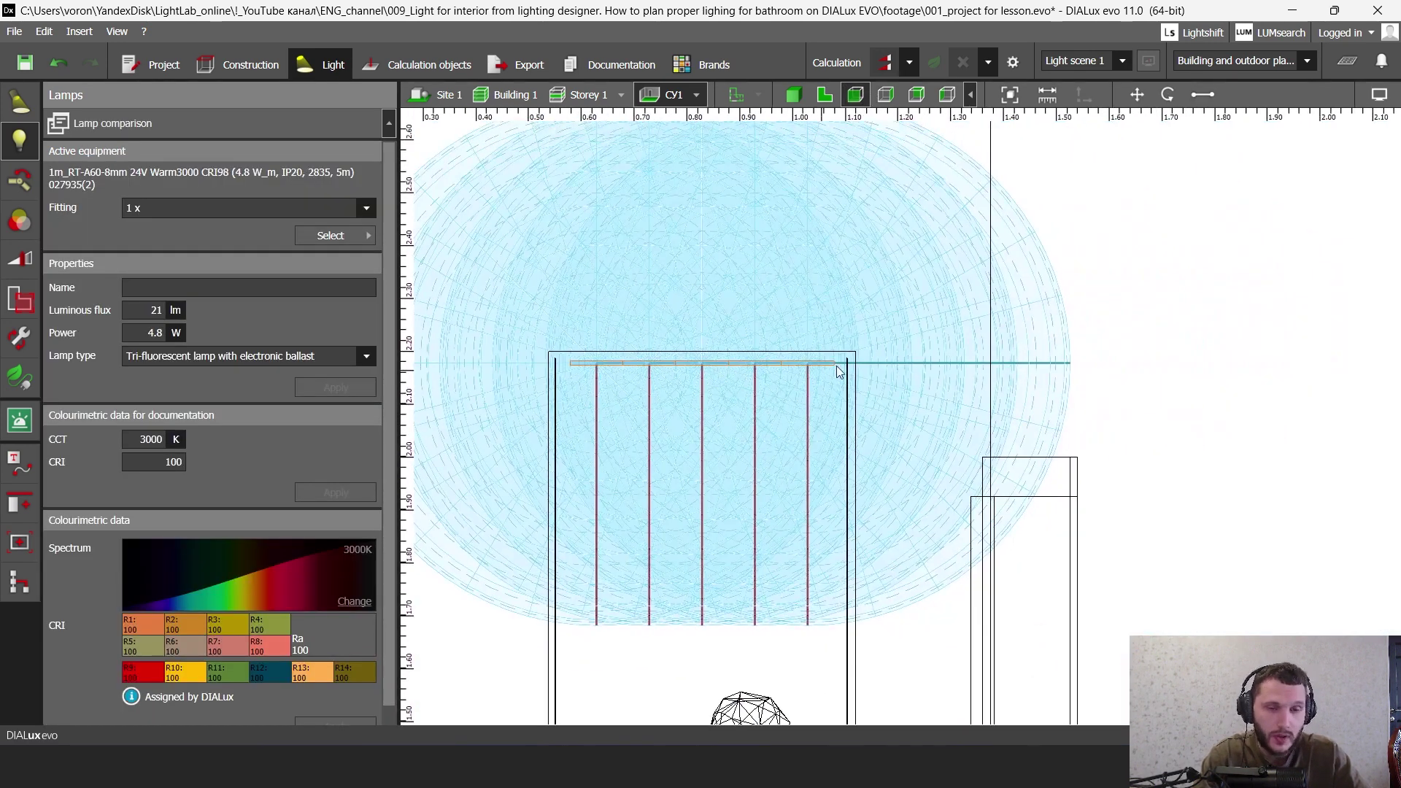
click(886, 94)
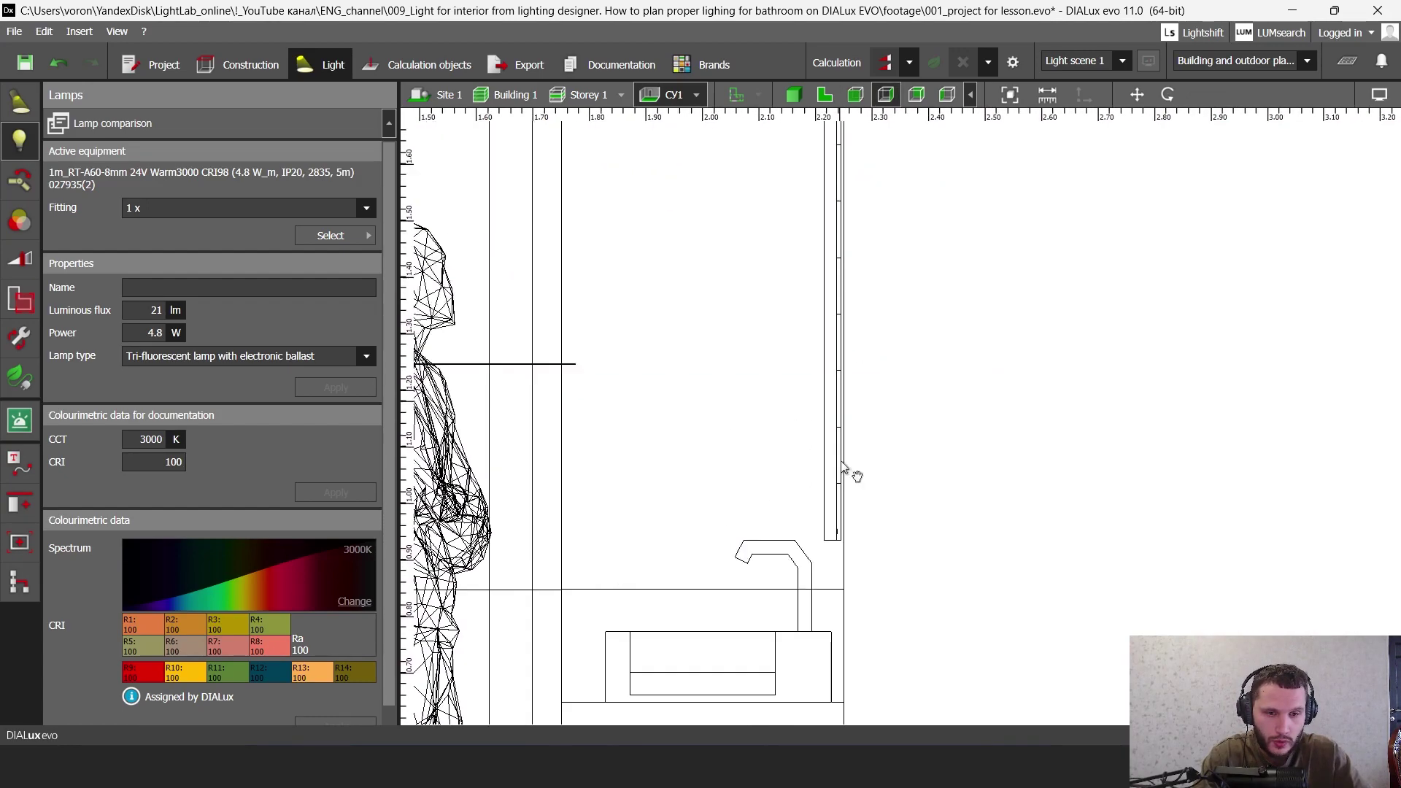
scroll(917, 219, up, 4)
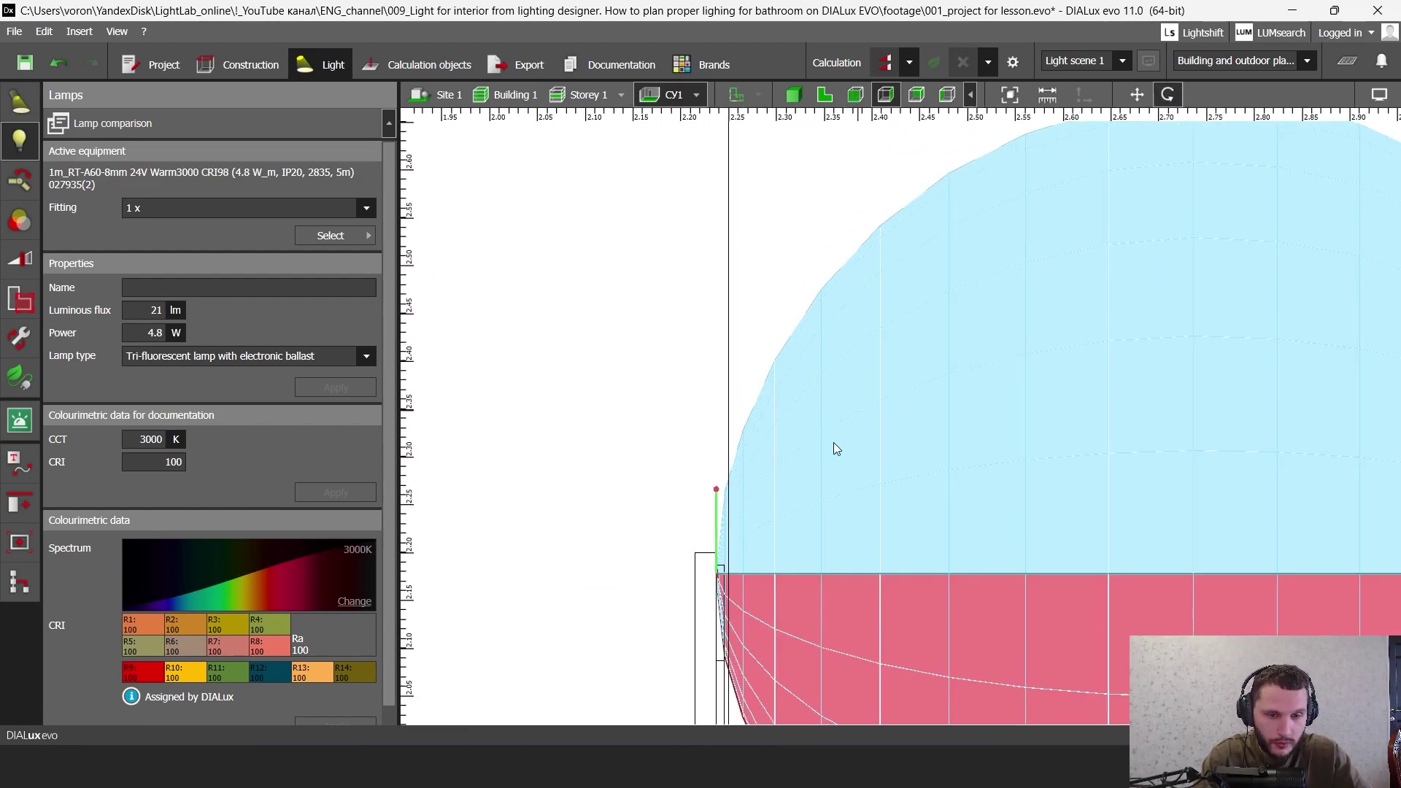
scroll(766, 503, up, 3)
drag(664, 571, 520, 644)
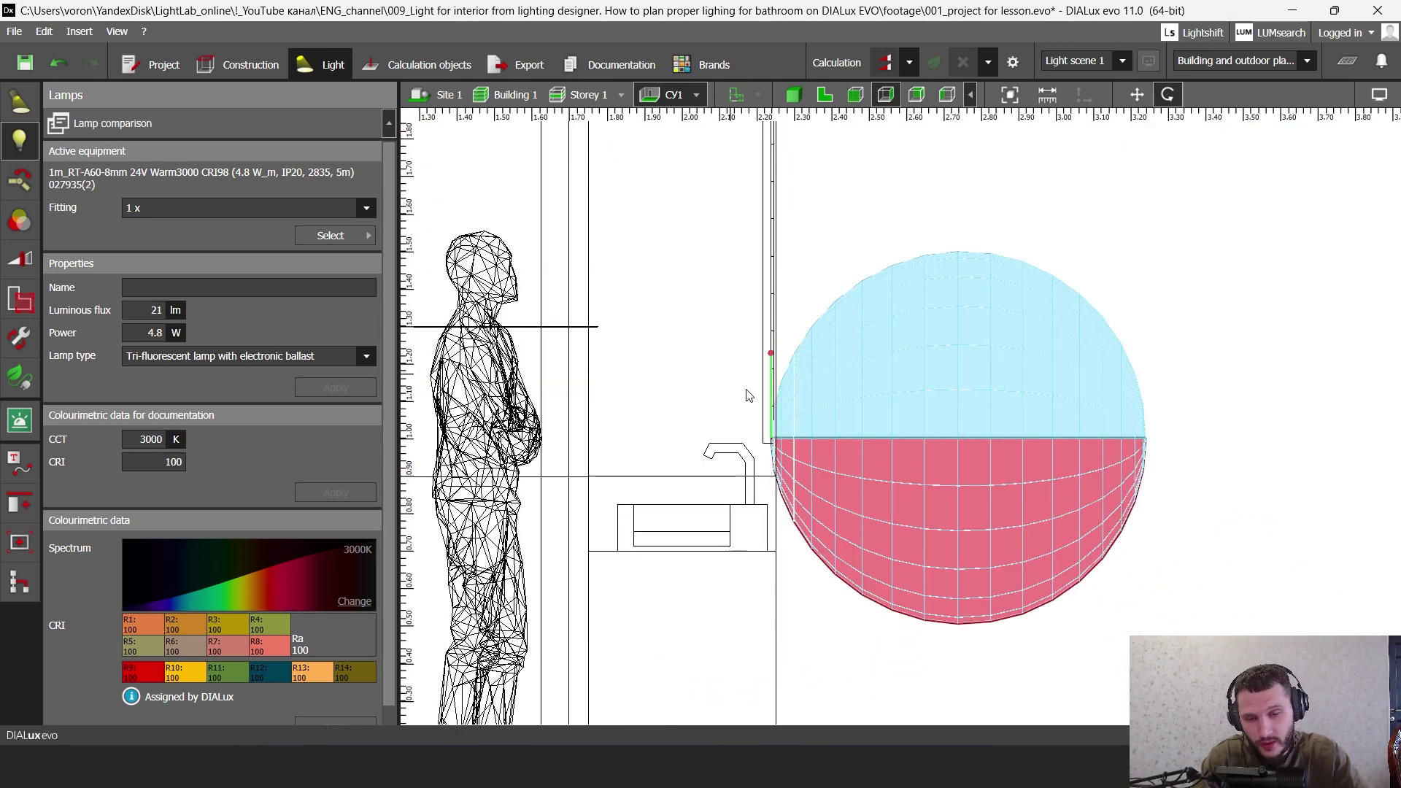
- Rotate the lower horizontal strip by 90° so its light points downwards, and return to the 3D view
scroll(748, 395, up, 5)
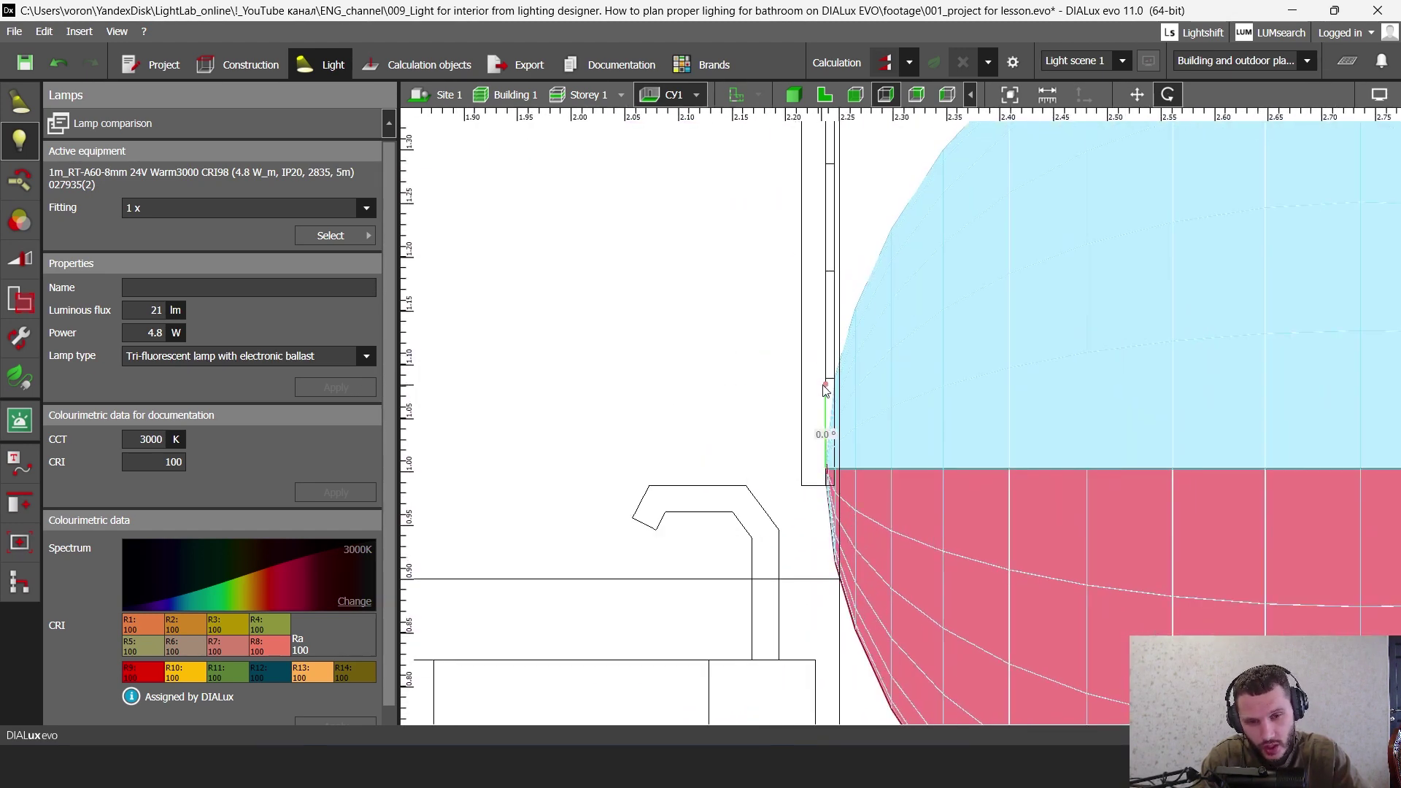
drag(825, 391, 918, 473)
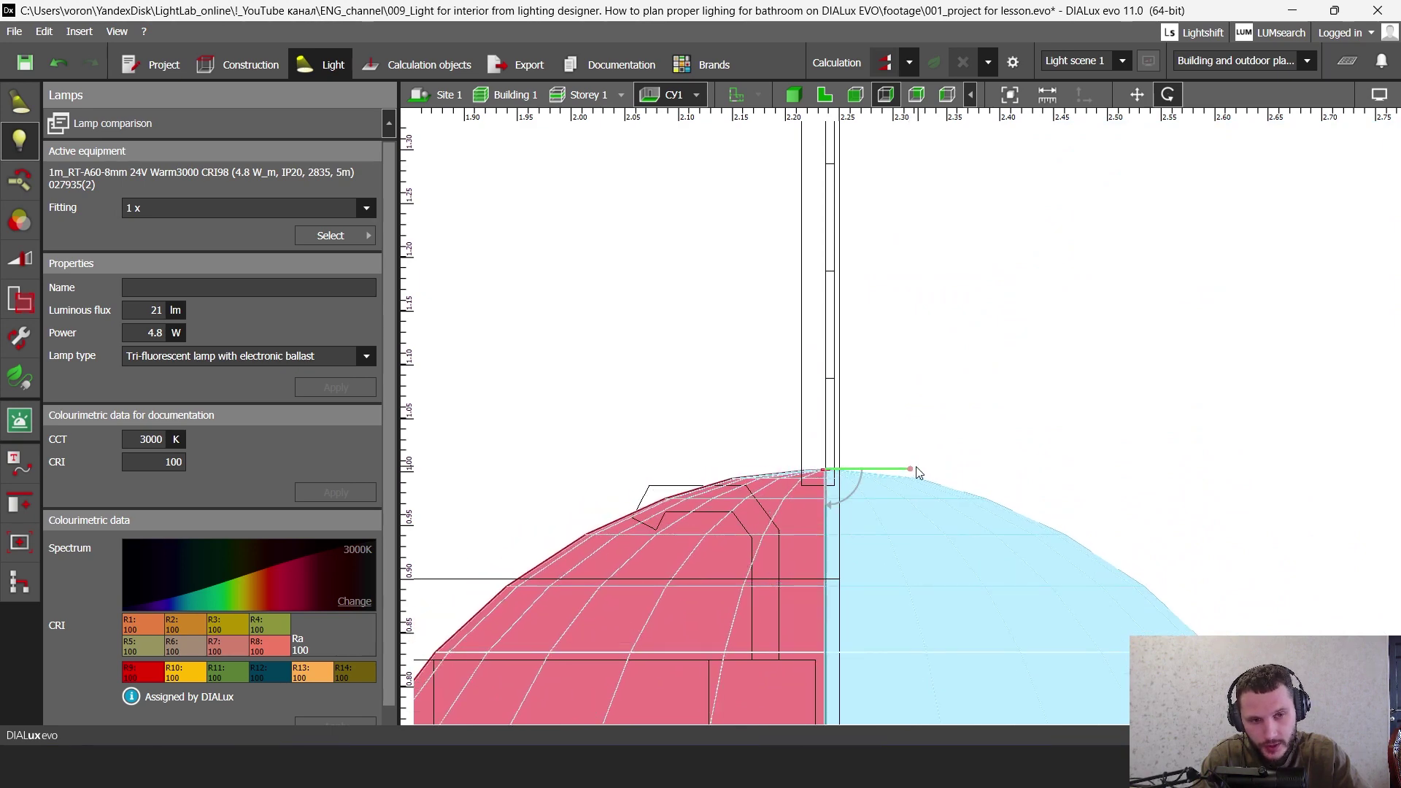
click(793, 94)
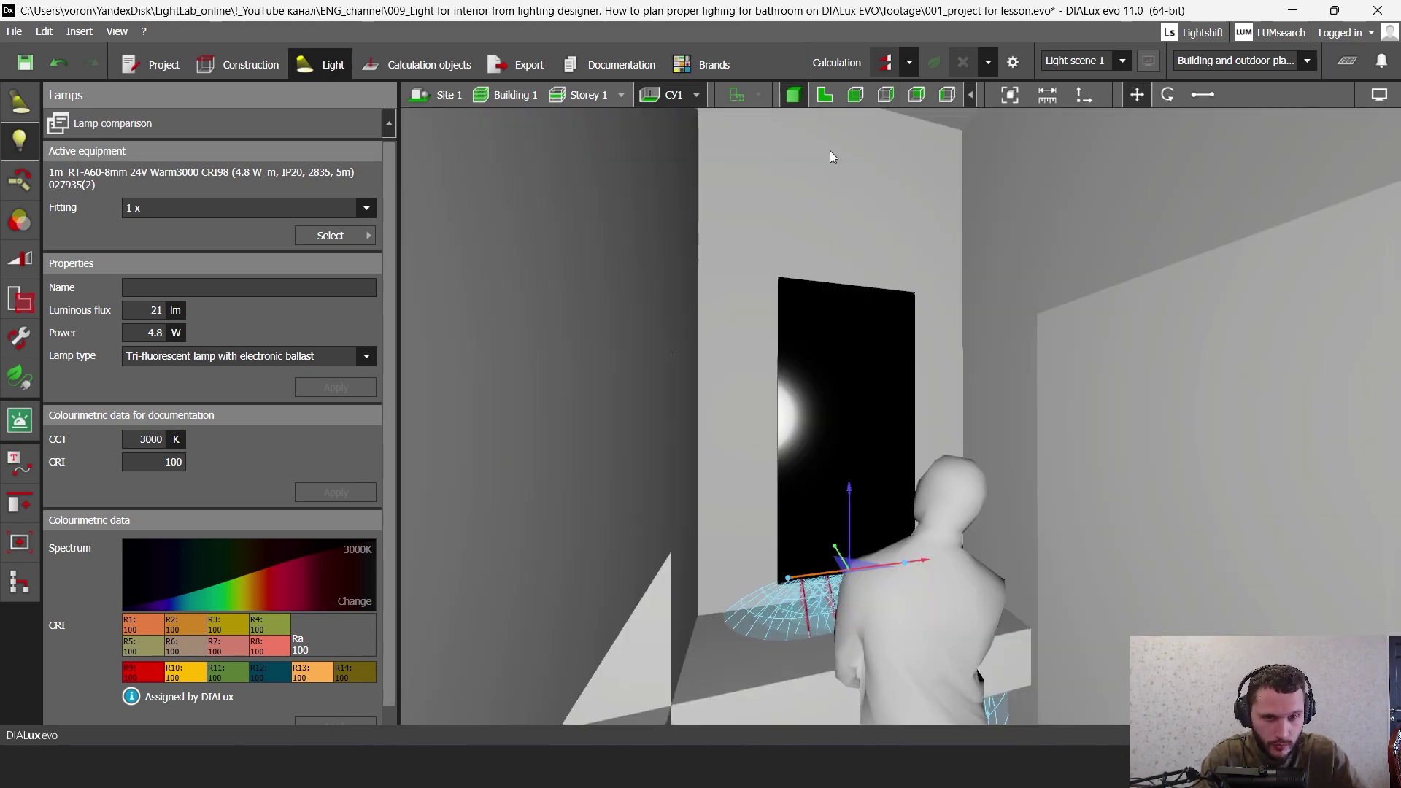
- Check the upper strip's light direction in 3D, then recalculate the lighting and view the mirror backlight
middle_drag(808, 546, 979, 80)
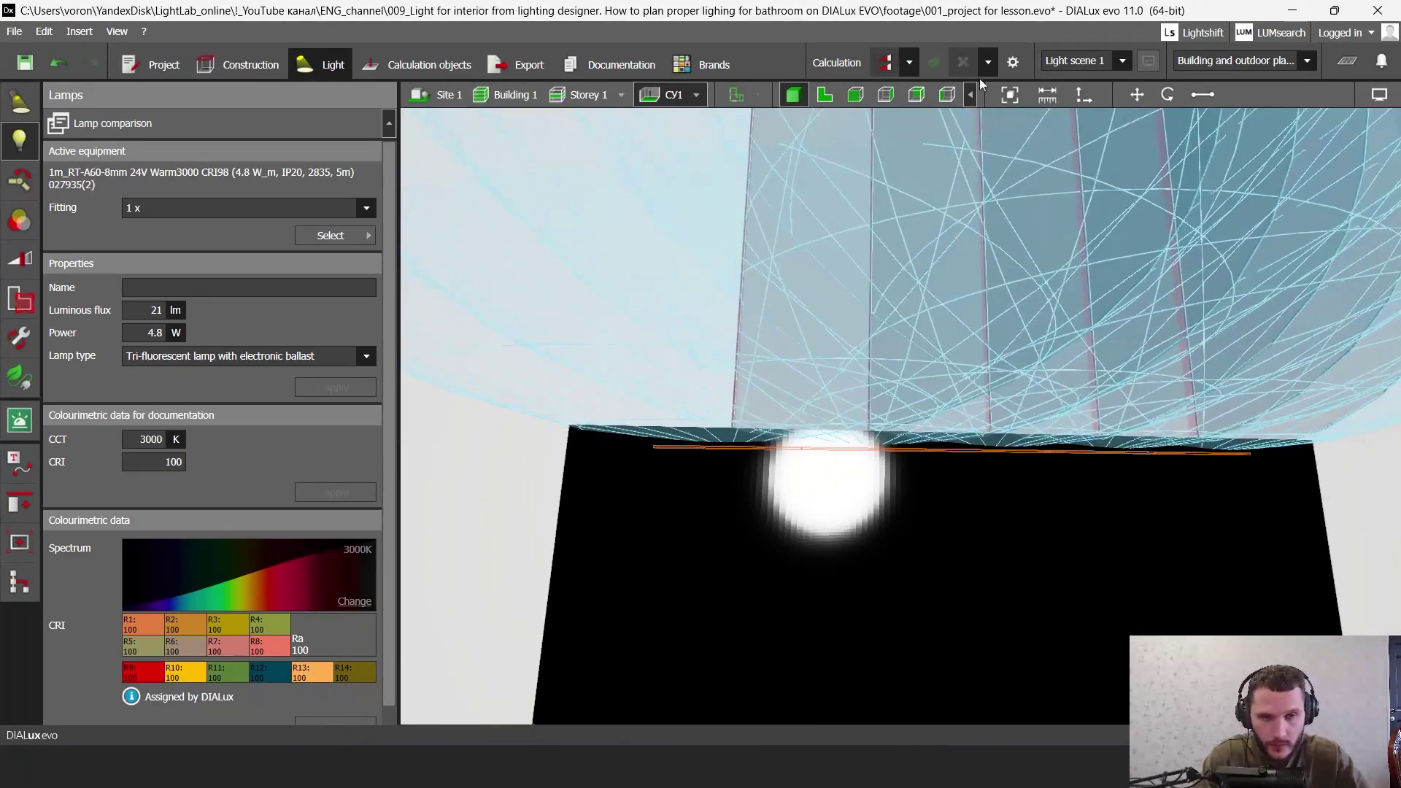
click(898, 63)
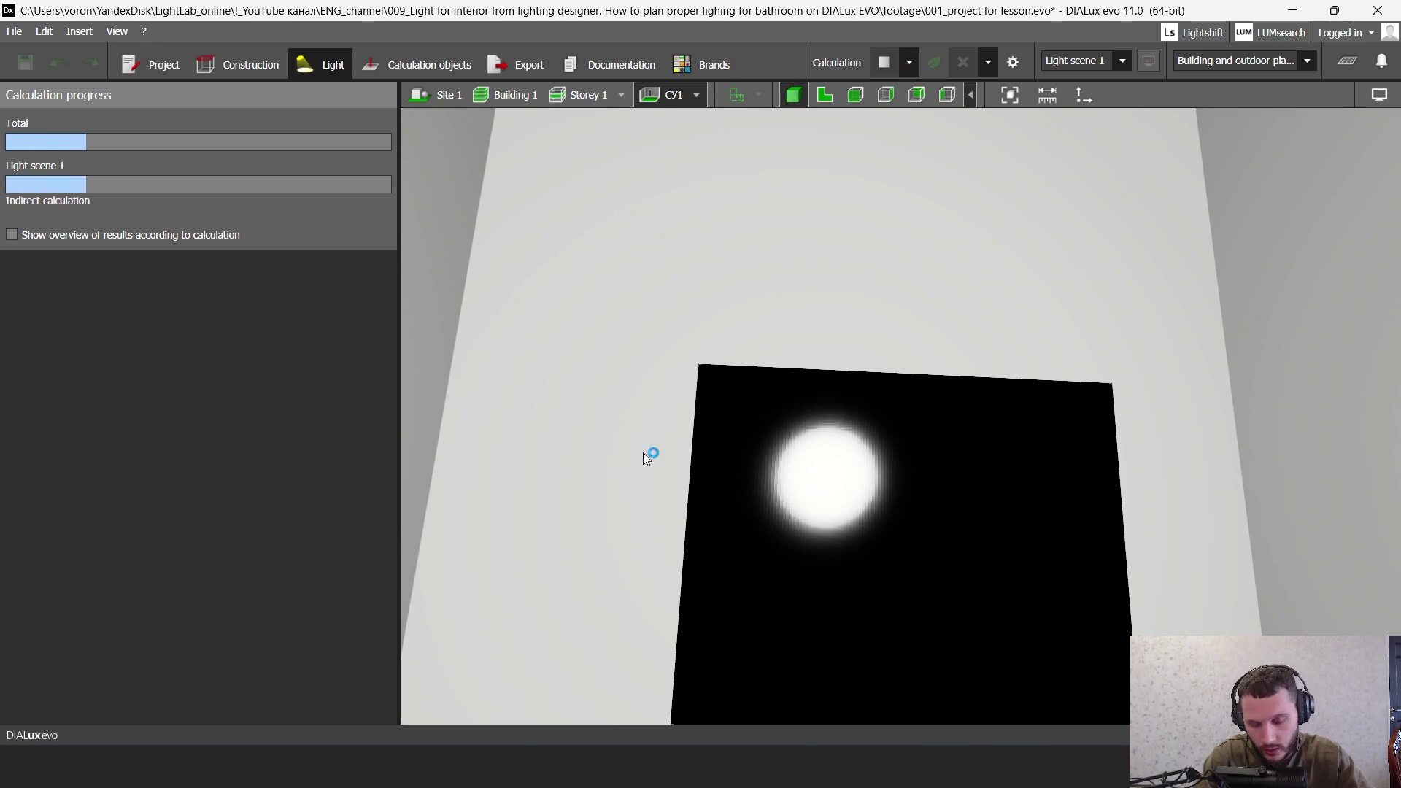
right_drag(880, 292, 989, 438)
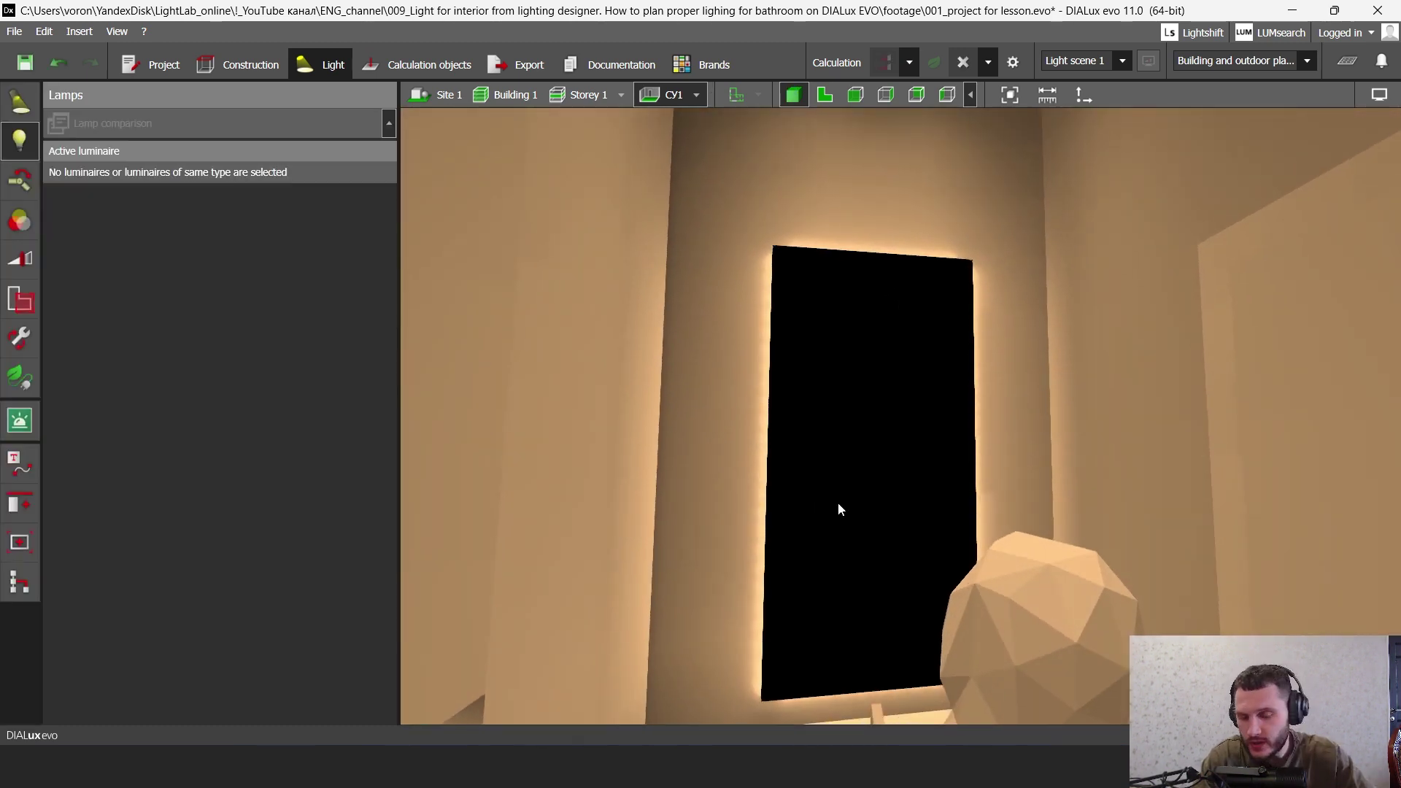
- Restore the saved view СУ1 (17) and raytrace it at 1280 x 720 pixels
mouse_move(989, 437)
mouse_down()
mouse_move(1001, 448)
mouse_move(978, 457)
mouse_up()
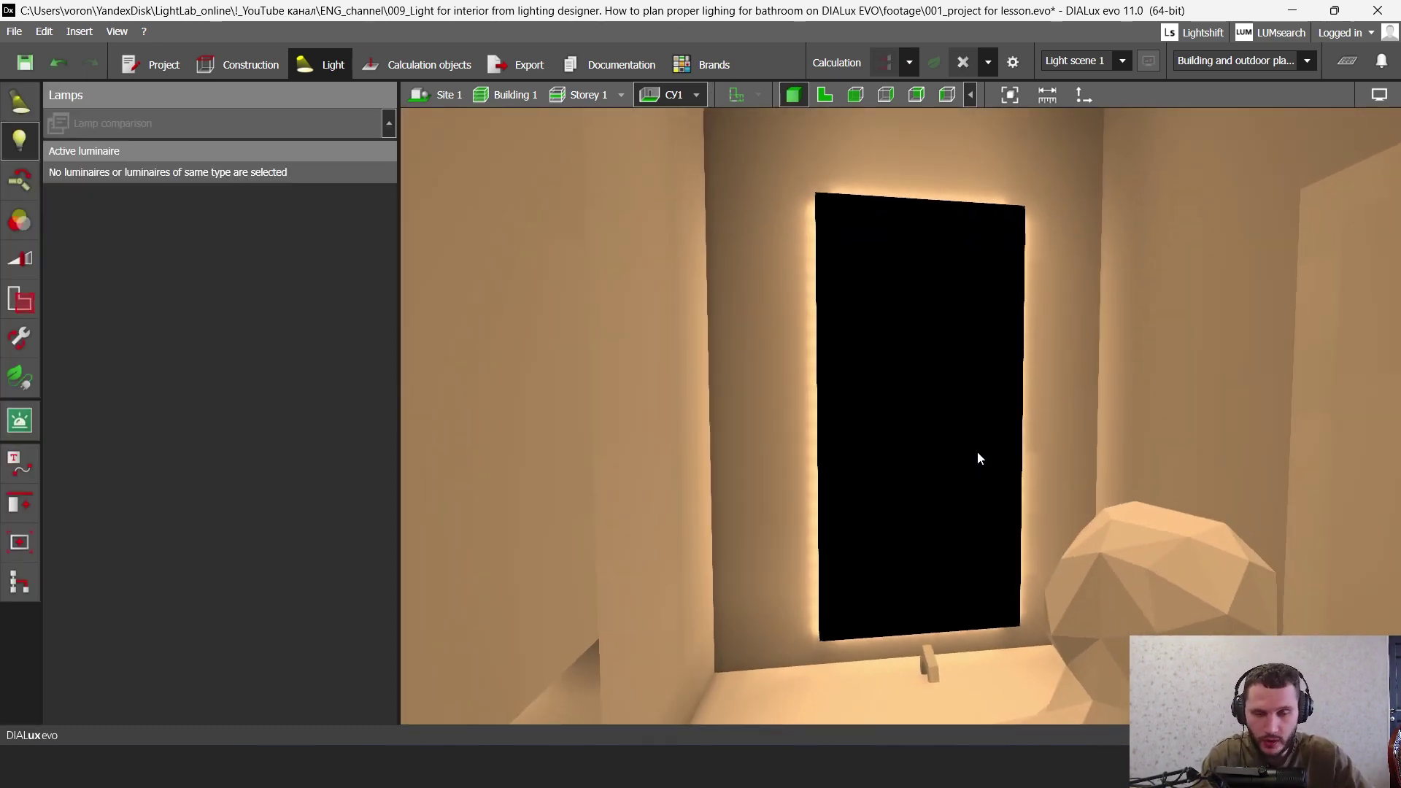
click(20, 542)
double_click(82, 412)
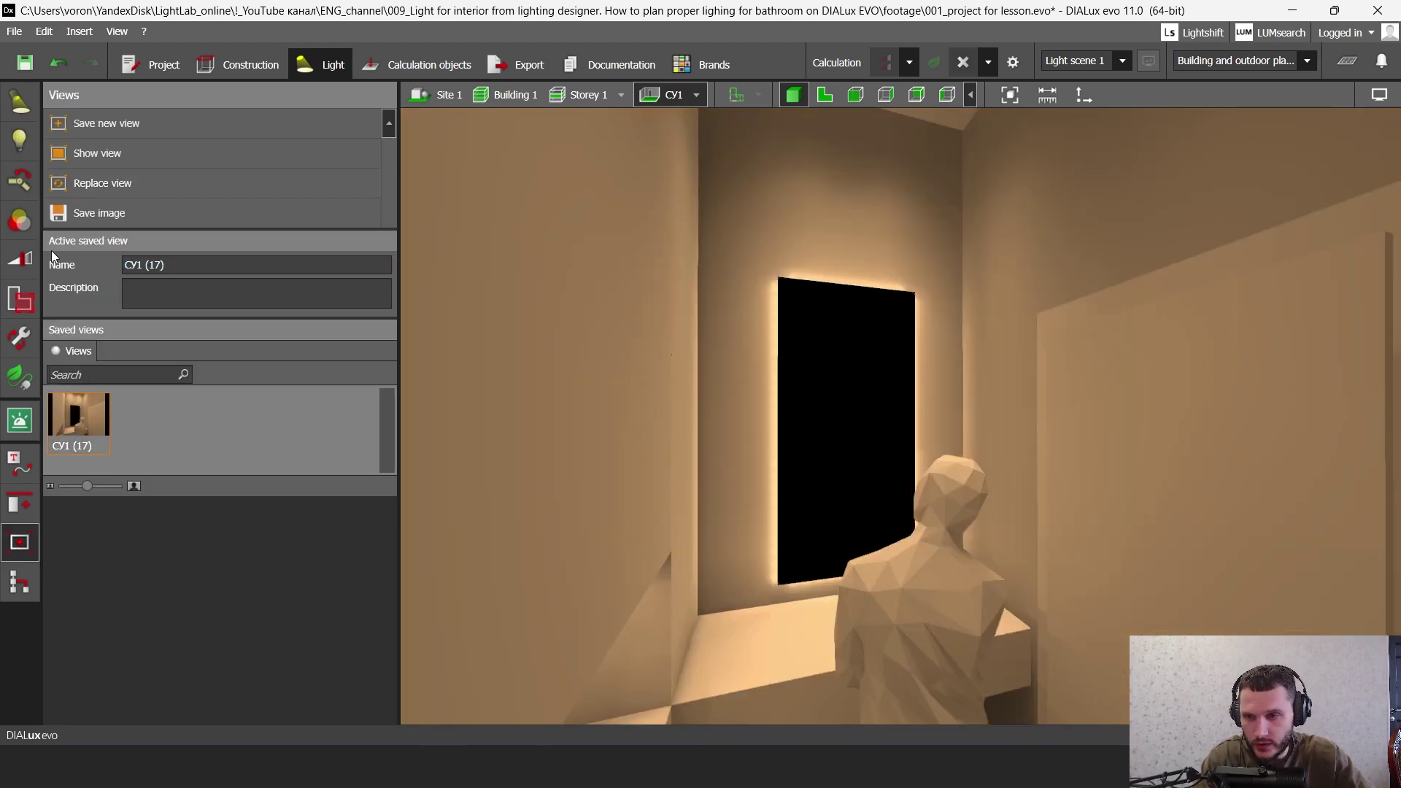
click(520, 64)
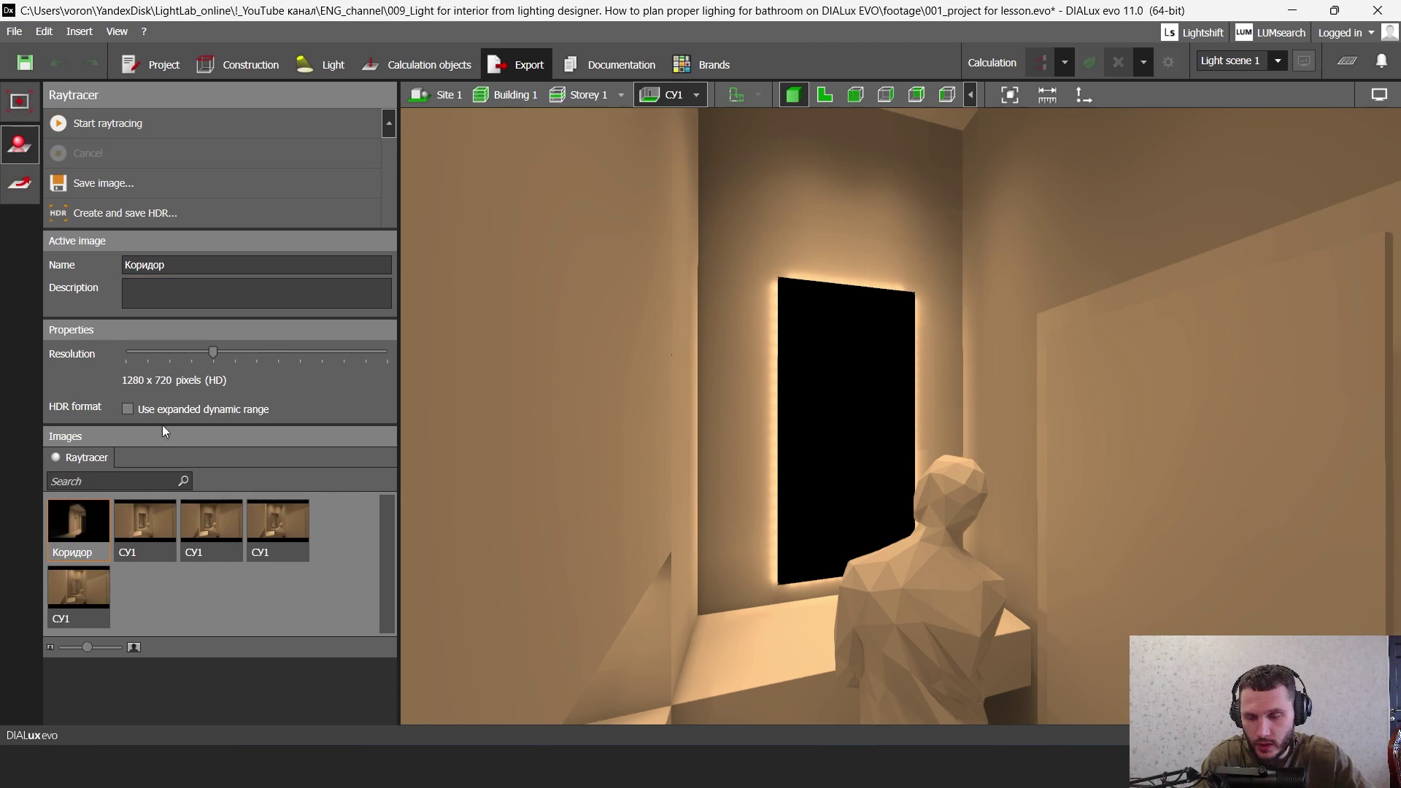
click(109, 123)
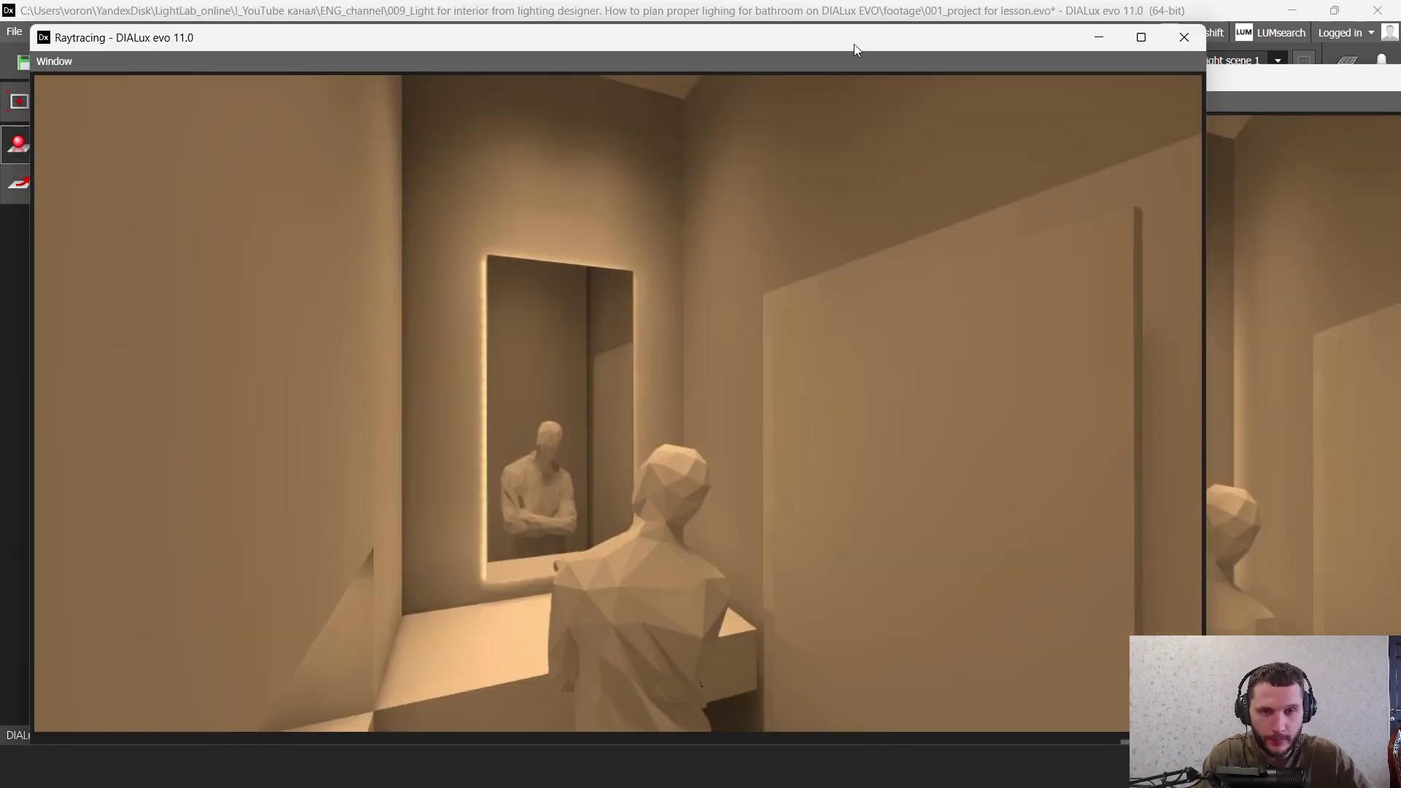
- Compare the mirror backlight in the two raytraced images side by side, and close both image windows
drag(854, 44, 679, 29)
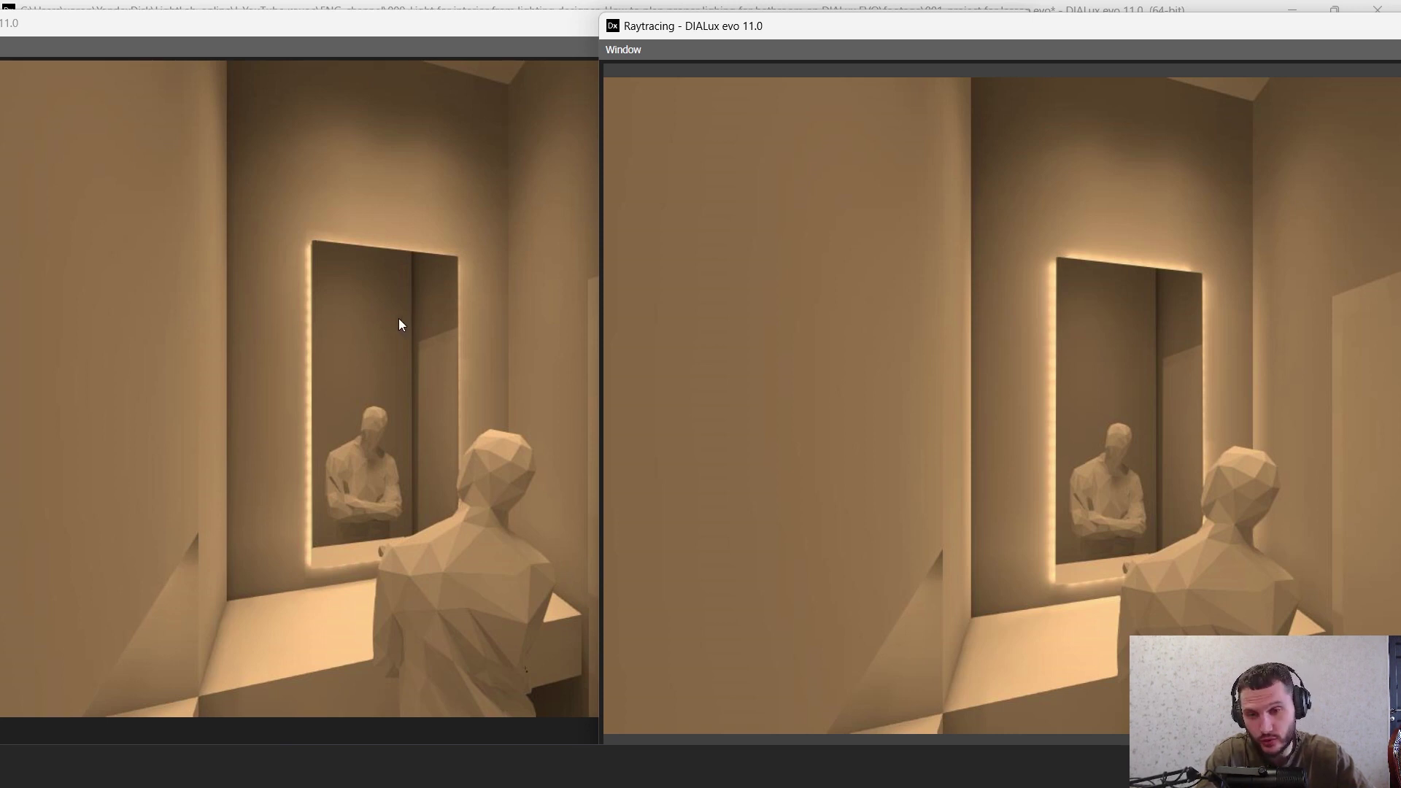
drag(359, 32, 181, 194)
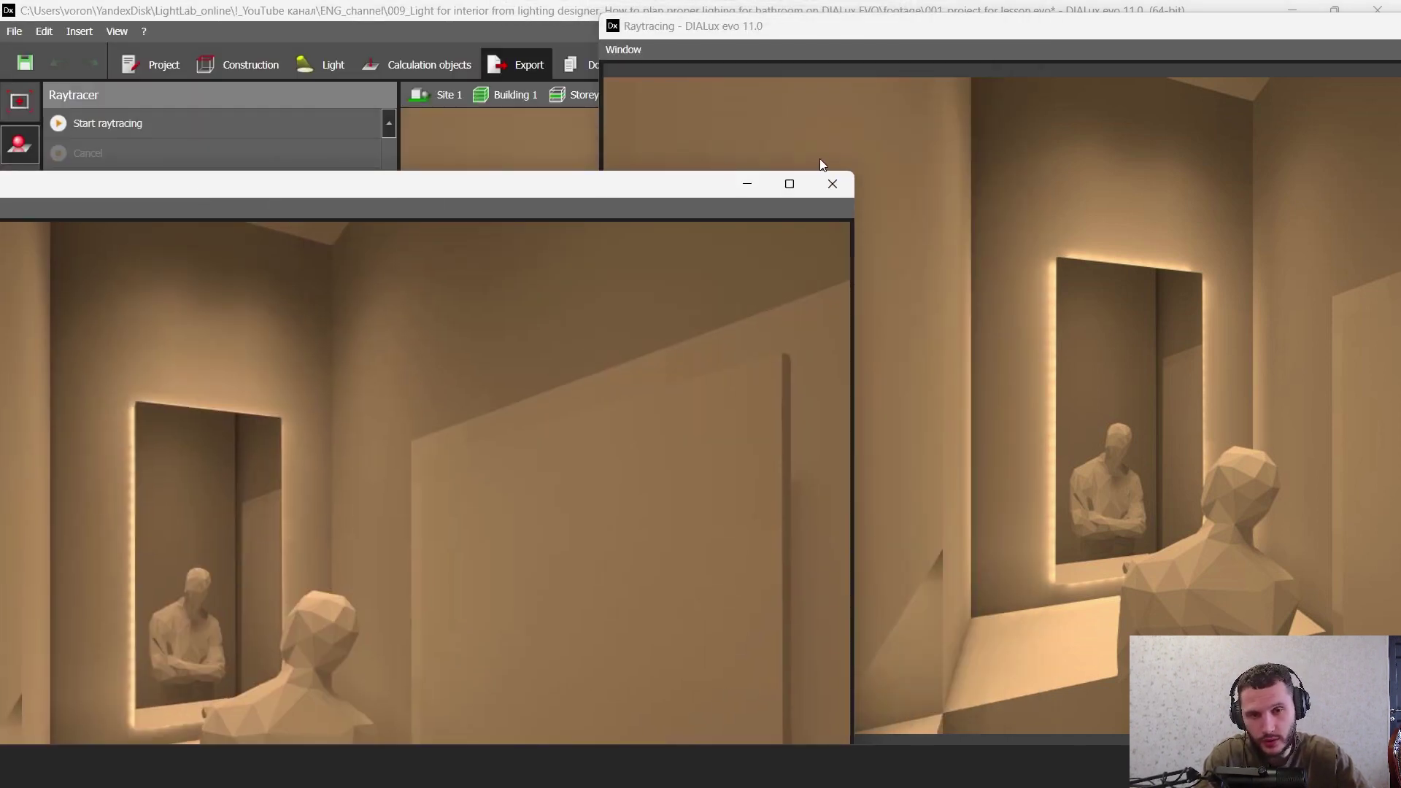
click(832, 184)
drag(801, 31, 274, 214)
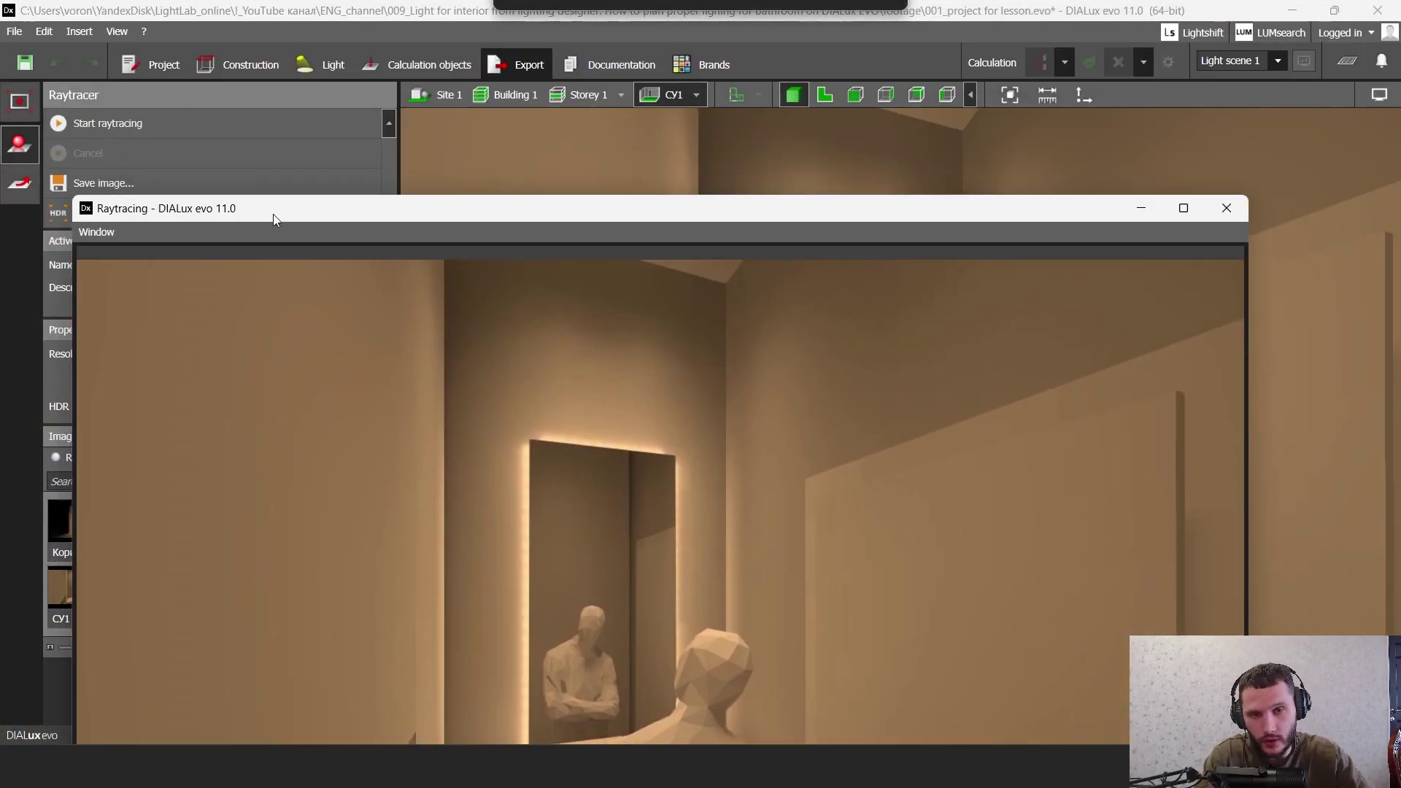
click(1227, 208)
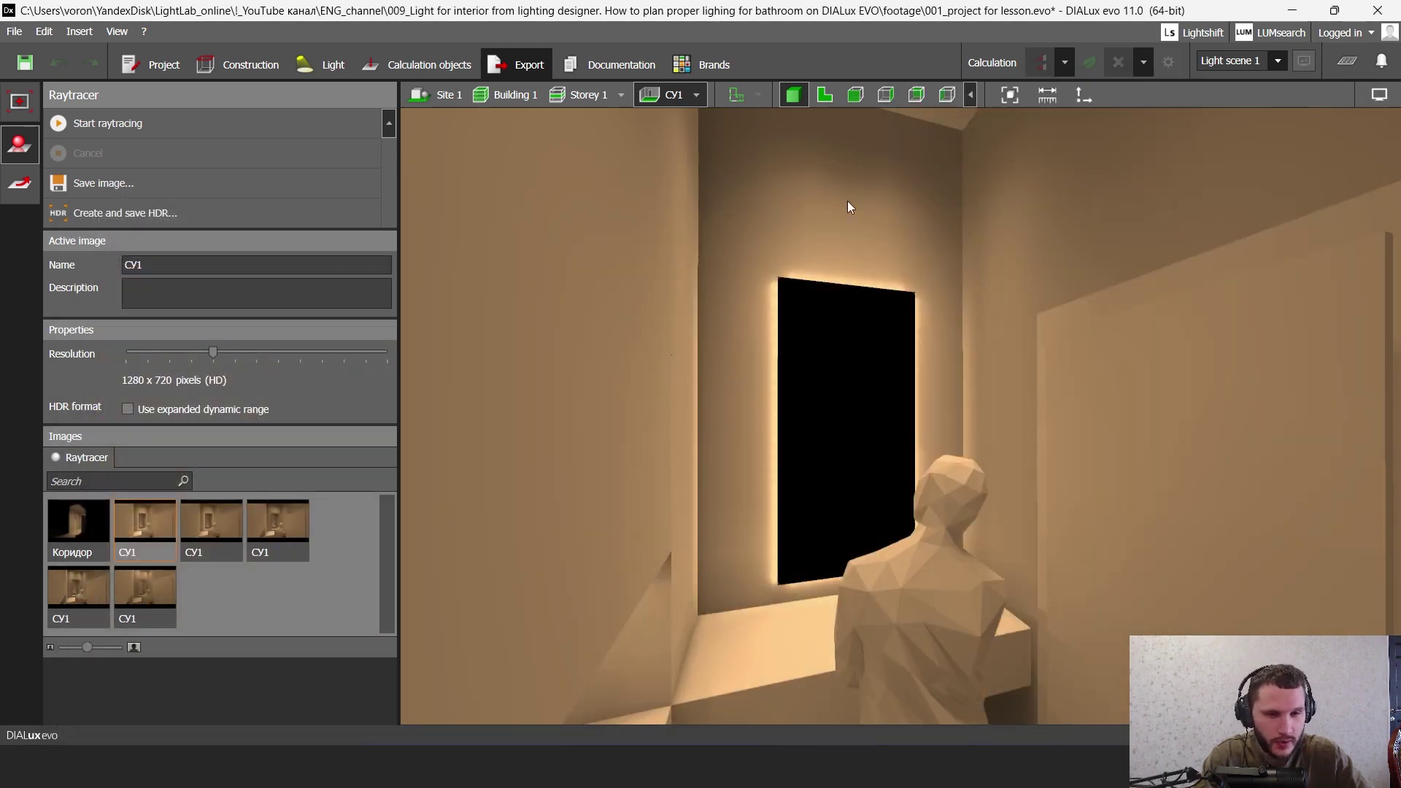
- In the floor plan, import RC-TRIX IP RF-9-930-25(CRI 95+).ldt from the open archive and place it beside the washbasin
click(822, 96)
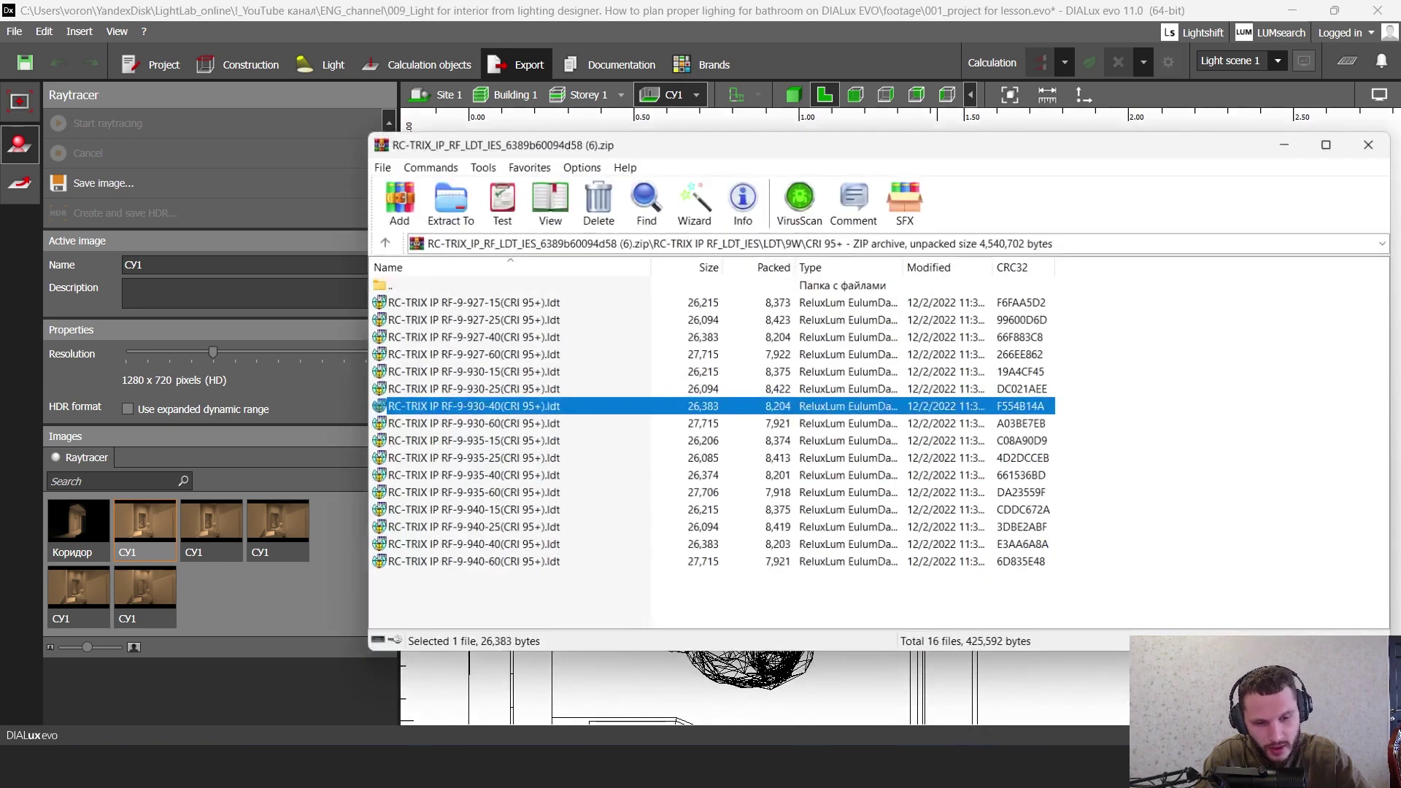
click(496, 383)
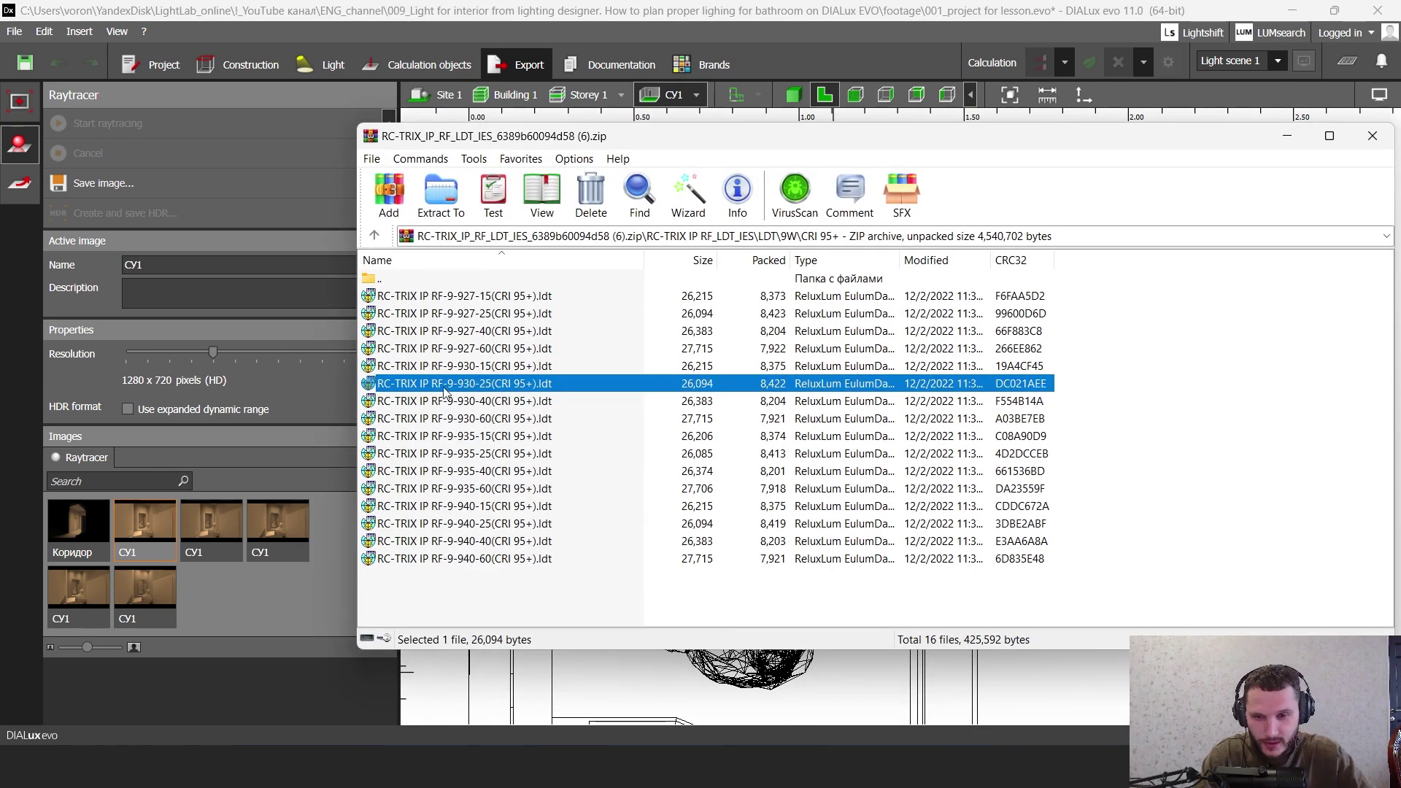
drag(540, 136, 1084, 212)
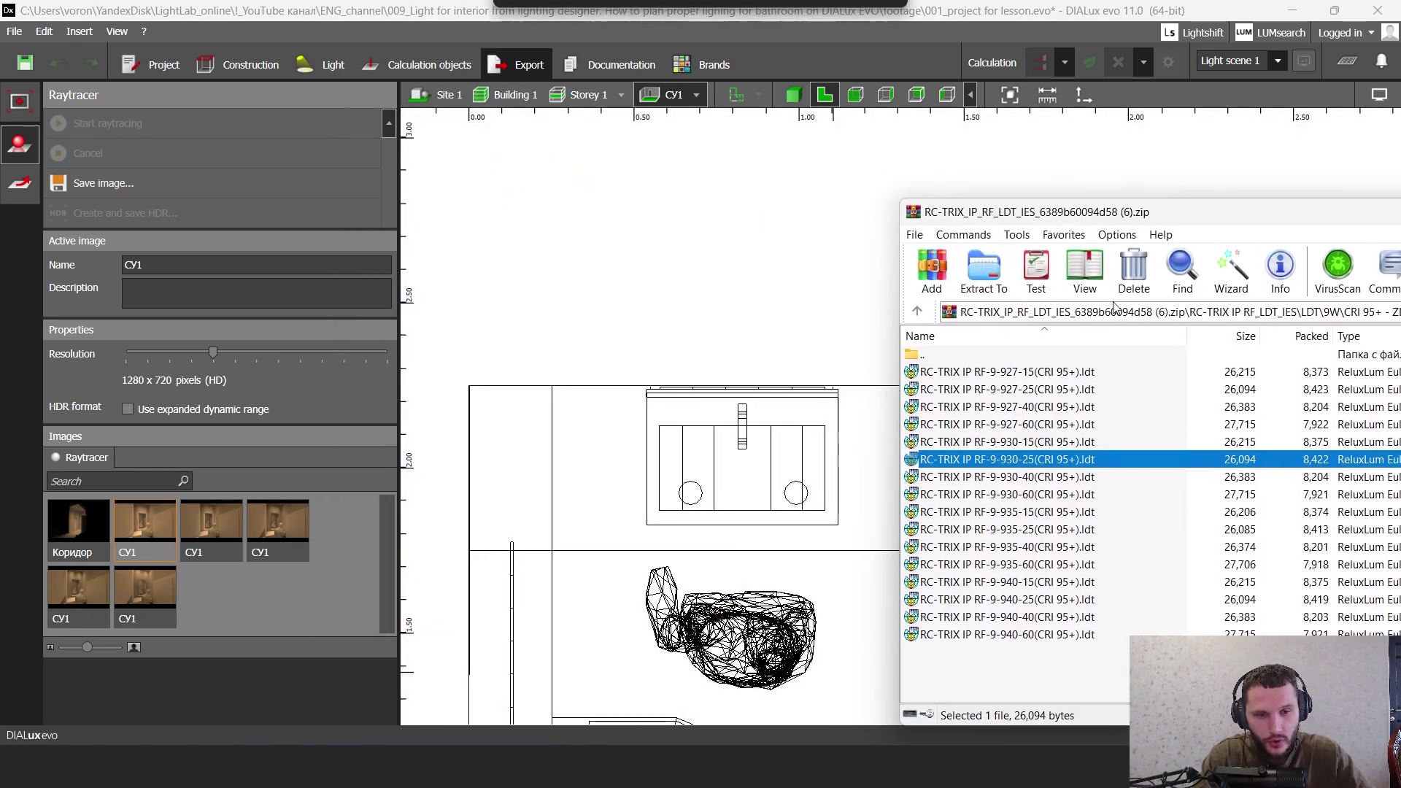
drag(633, 450, 669, 468)
click(665, 421)
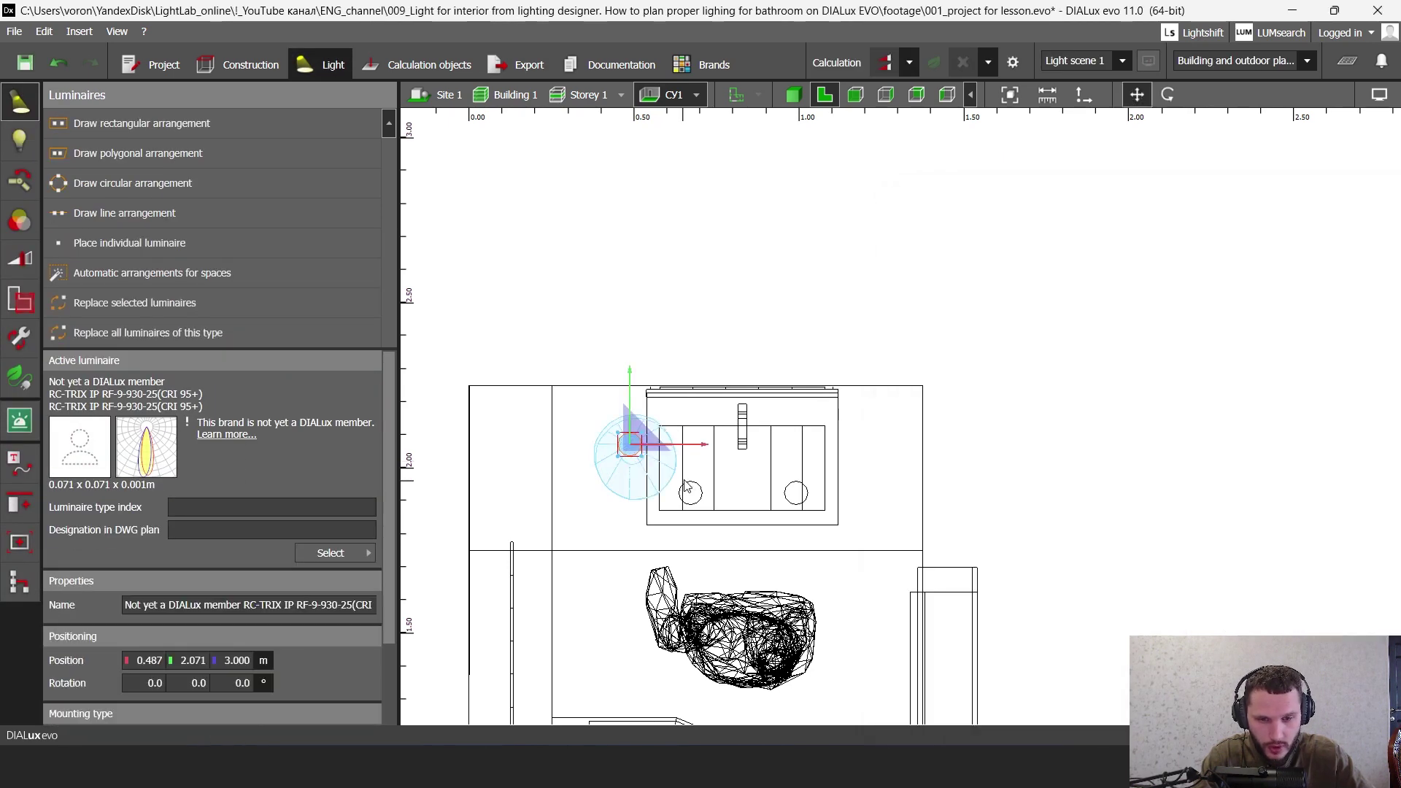
- Replace the two luminaires above the washbasin with RC-TRIX IP RF-9-930-25(CRI 95+), and delete the single one placed beside it
middle_drag(685, 482, 646, 428)
click(646, 430)
click(652, 437)
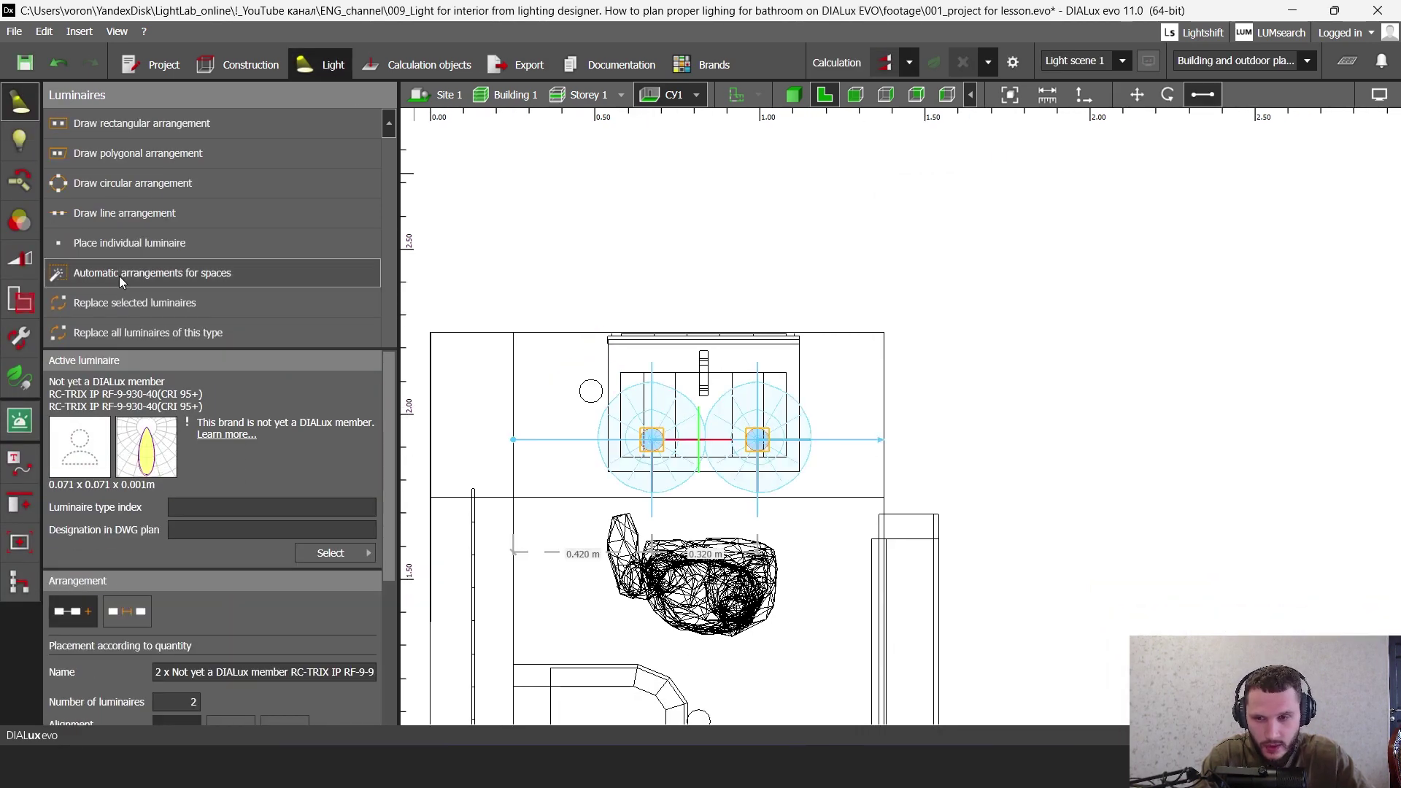
click(182, 301)
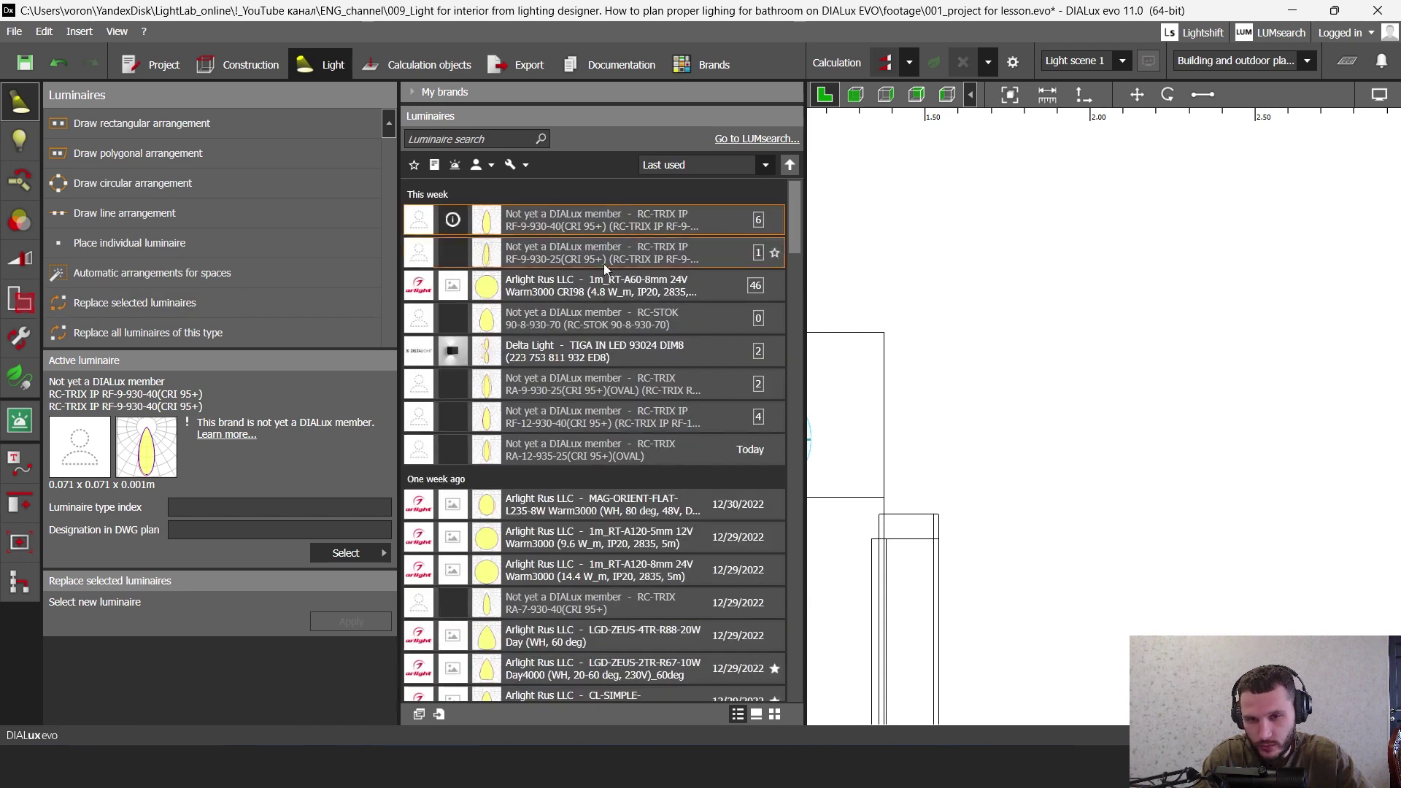
click(595, 251)
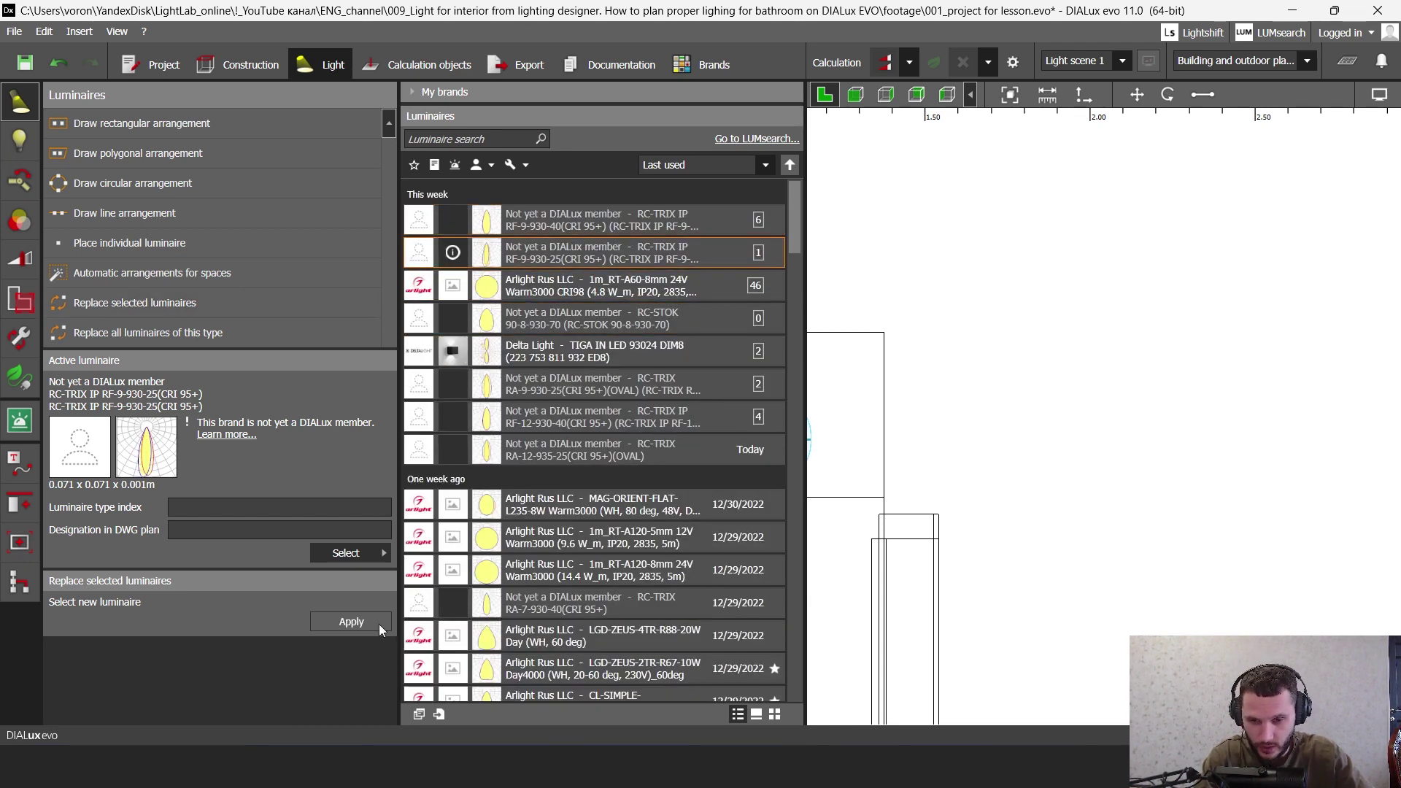
click(339, 628)
click(710, 418)
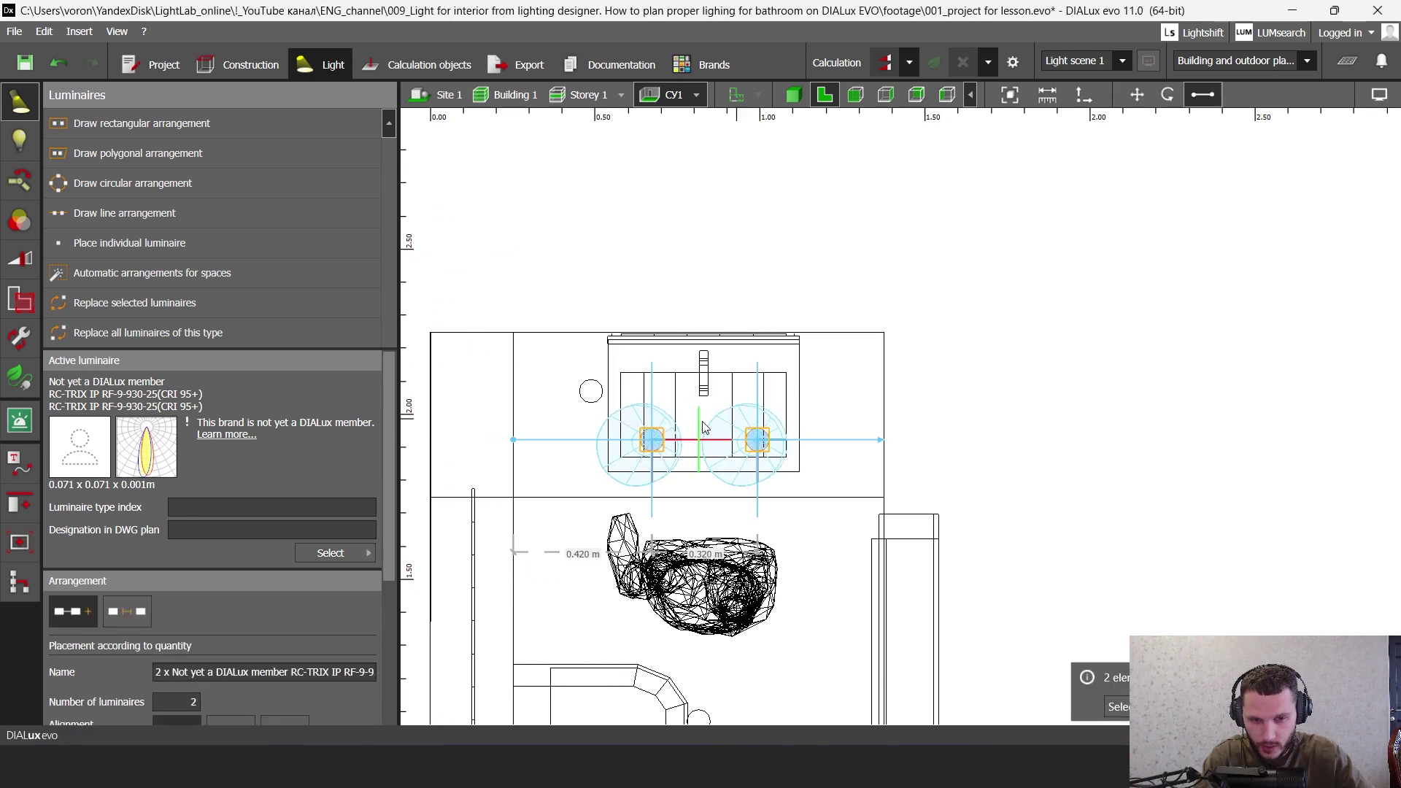
click(591, 394)
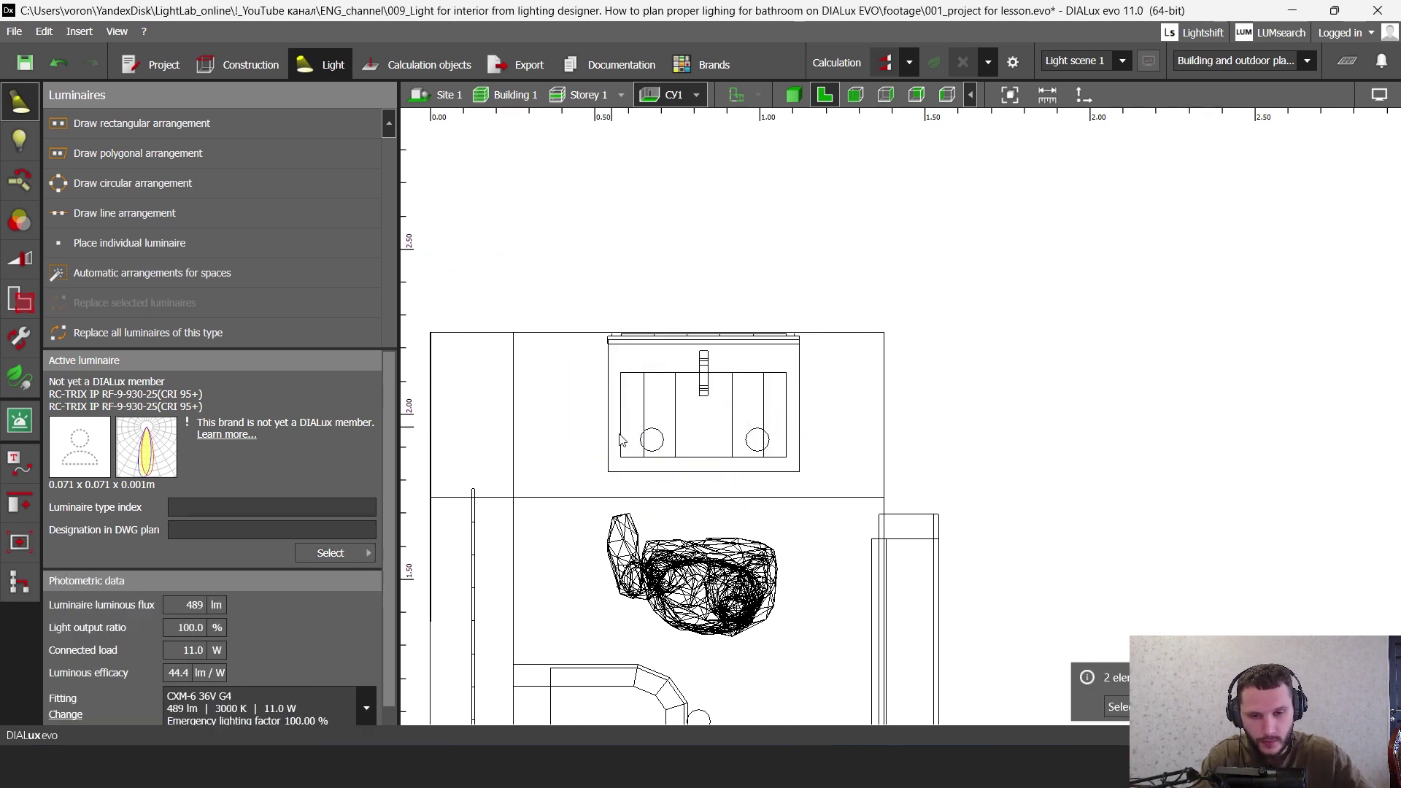
- Recalculate the lighting and raytrace the saved view СУ1 (17) with the replaced luminaires
click(885, 63)
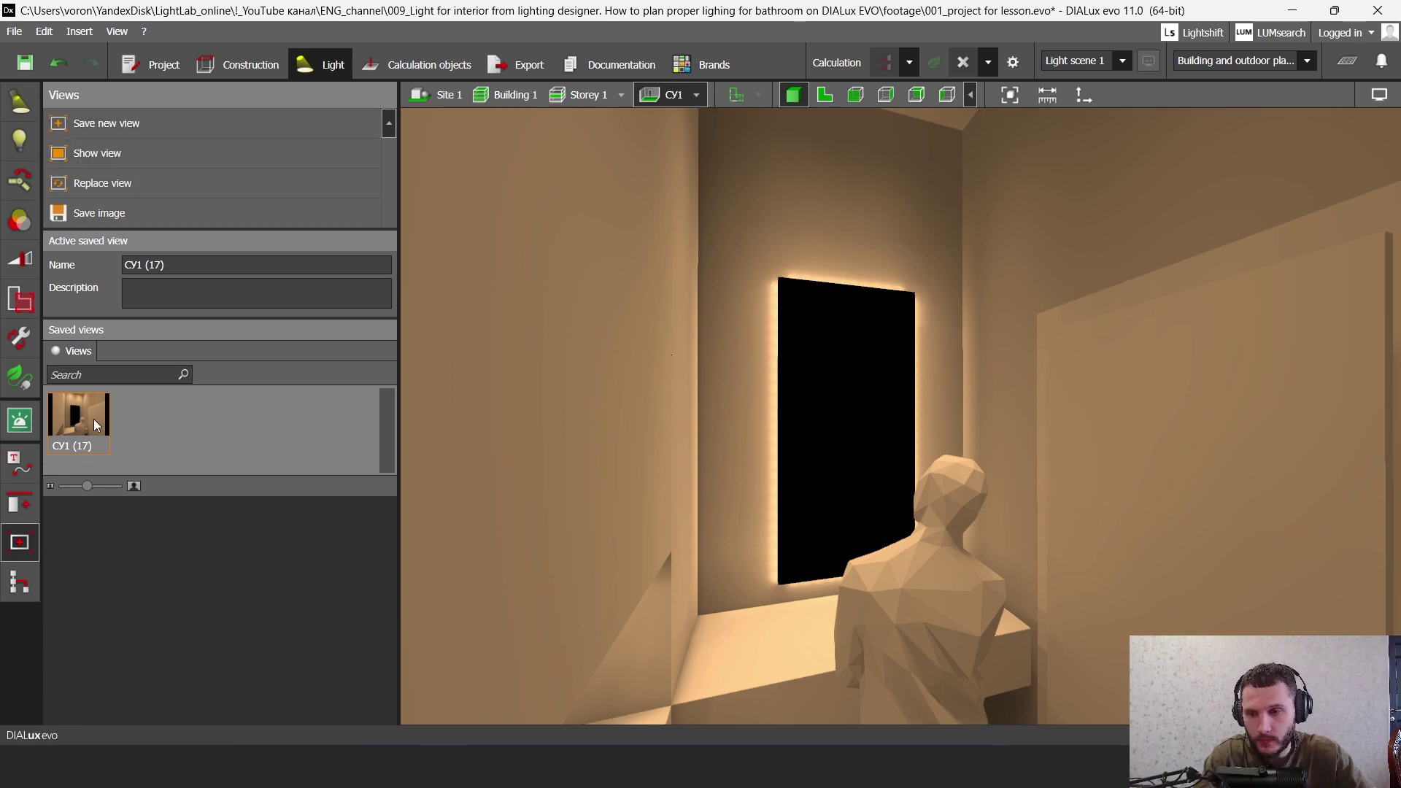
click(523, 66)
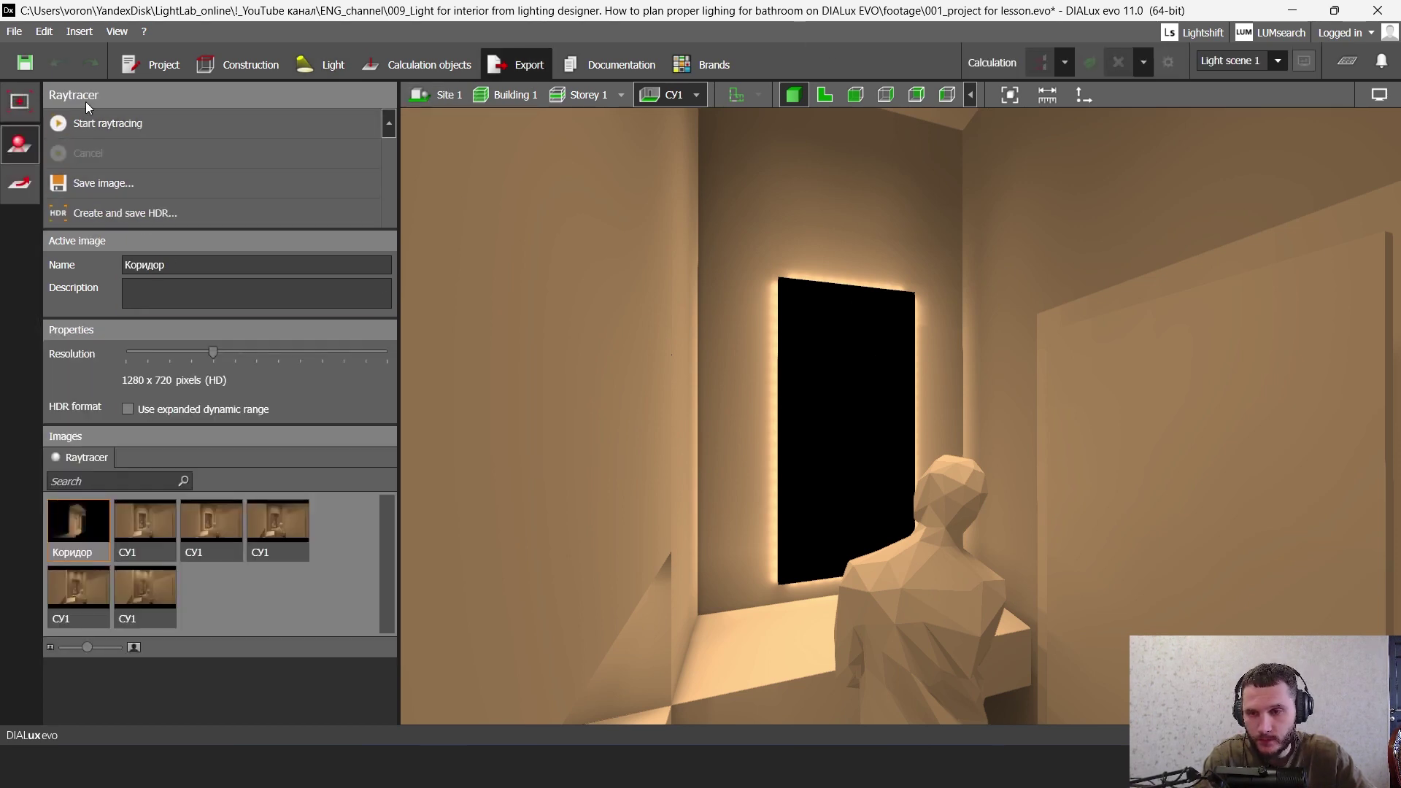
click(104, 124)
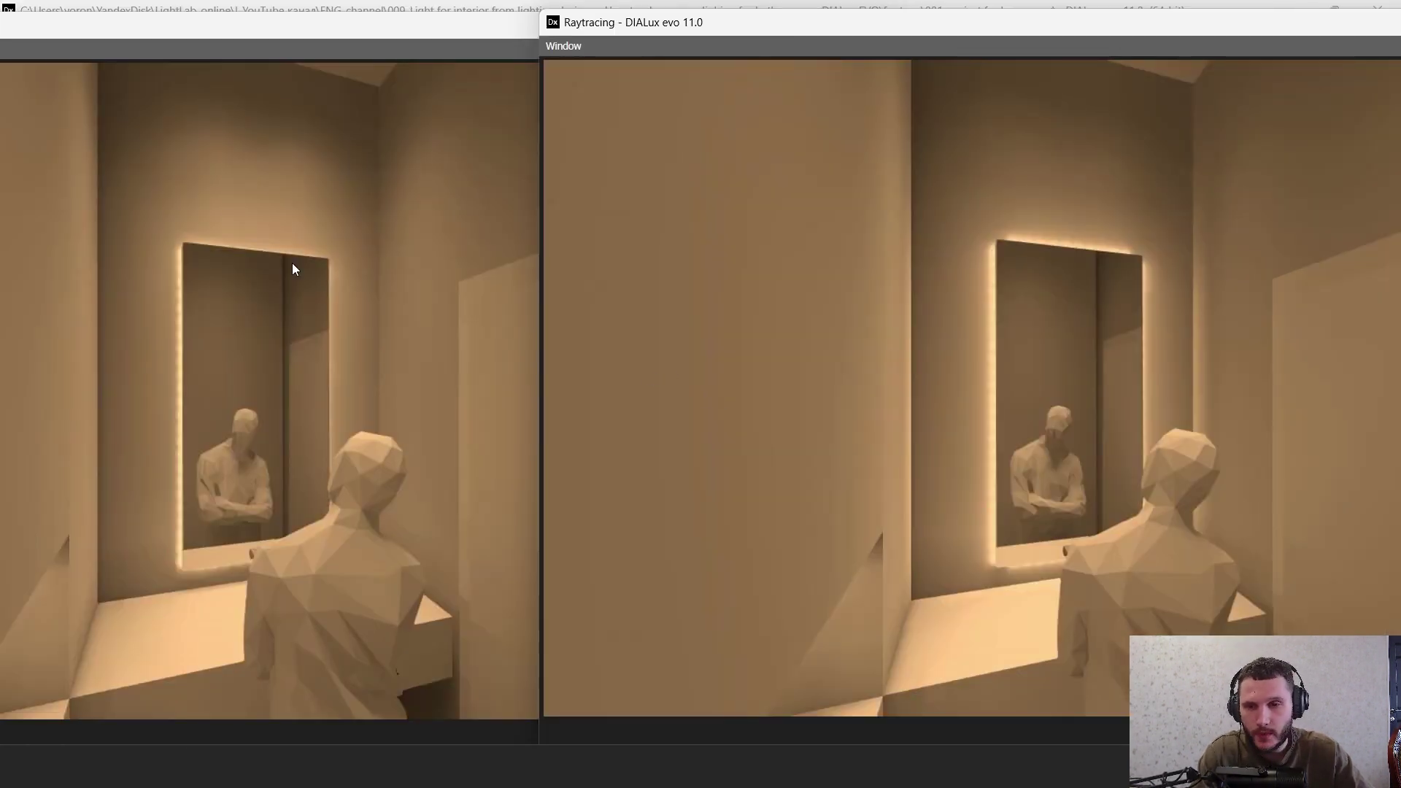
- Compare the new raytraced image of the washbasin mirror with the previous one, and close both image windows
drag(875, 26, 693, 44)
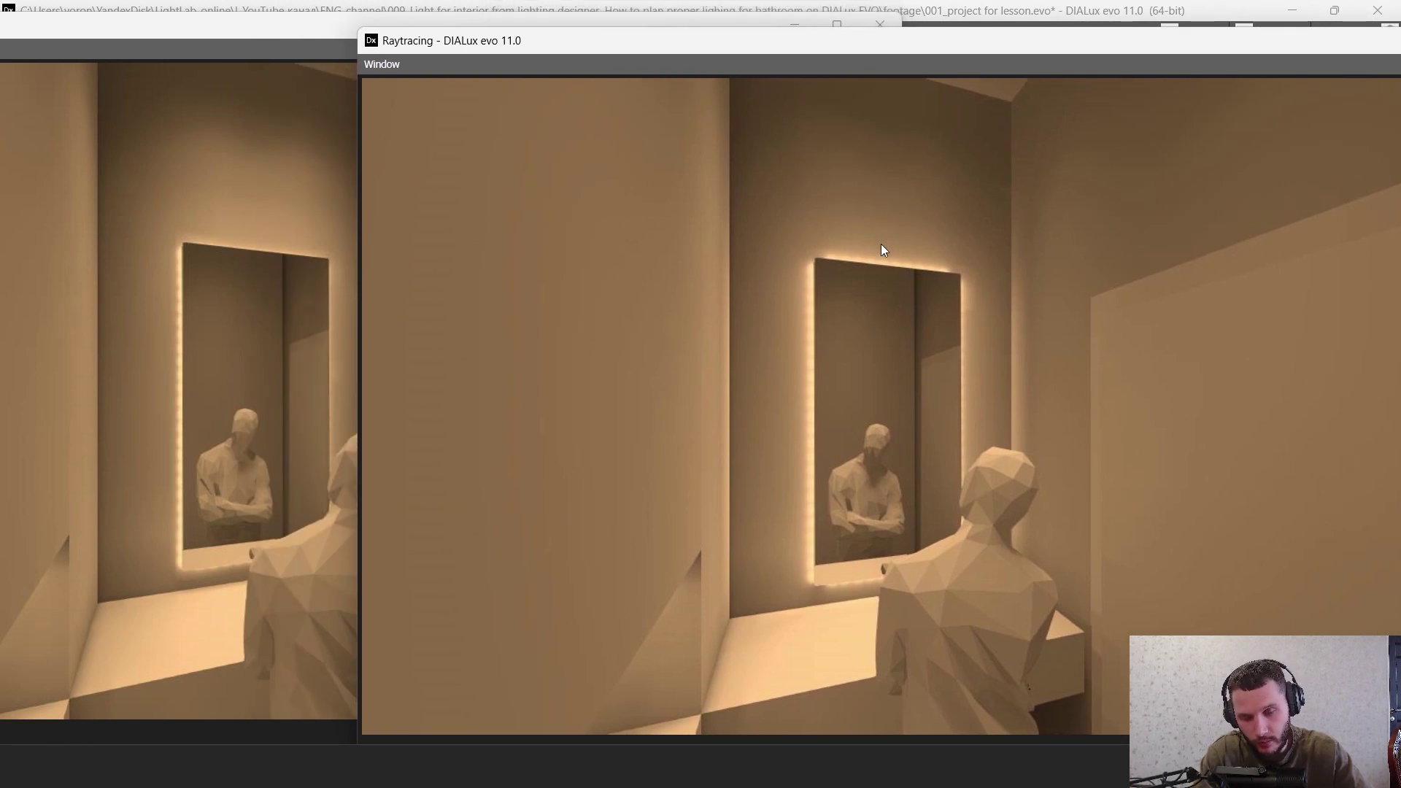
drag(446, 42, 534, 32)
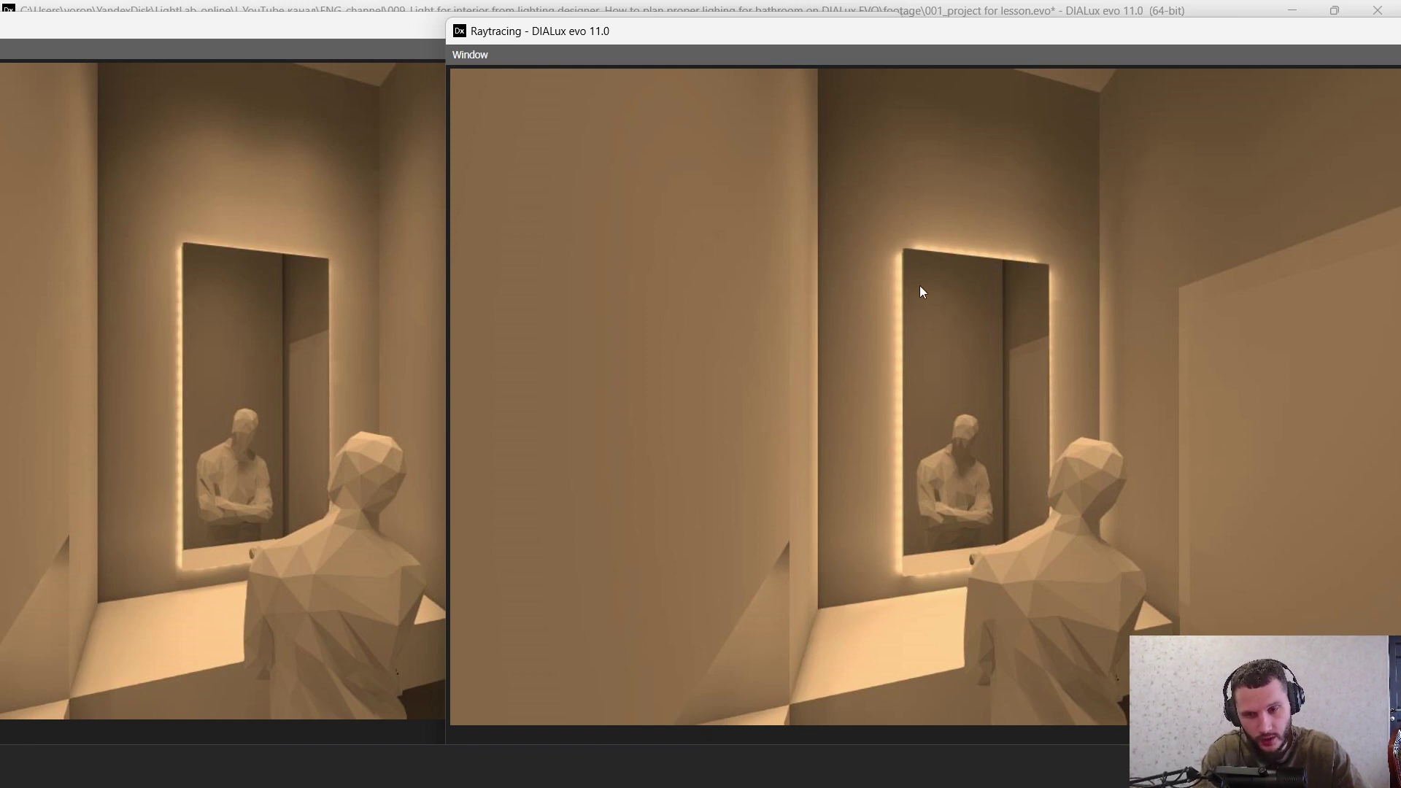
drag(896, 37, 792, 50)
drag(1293, 52, 905, 90)
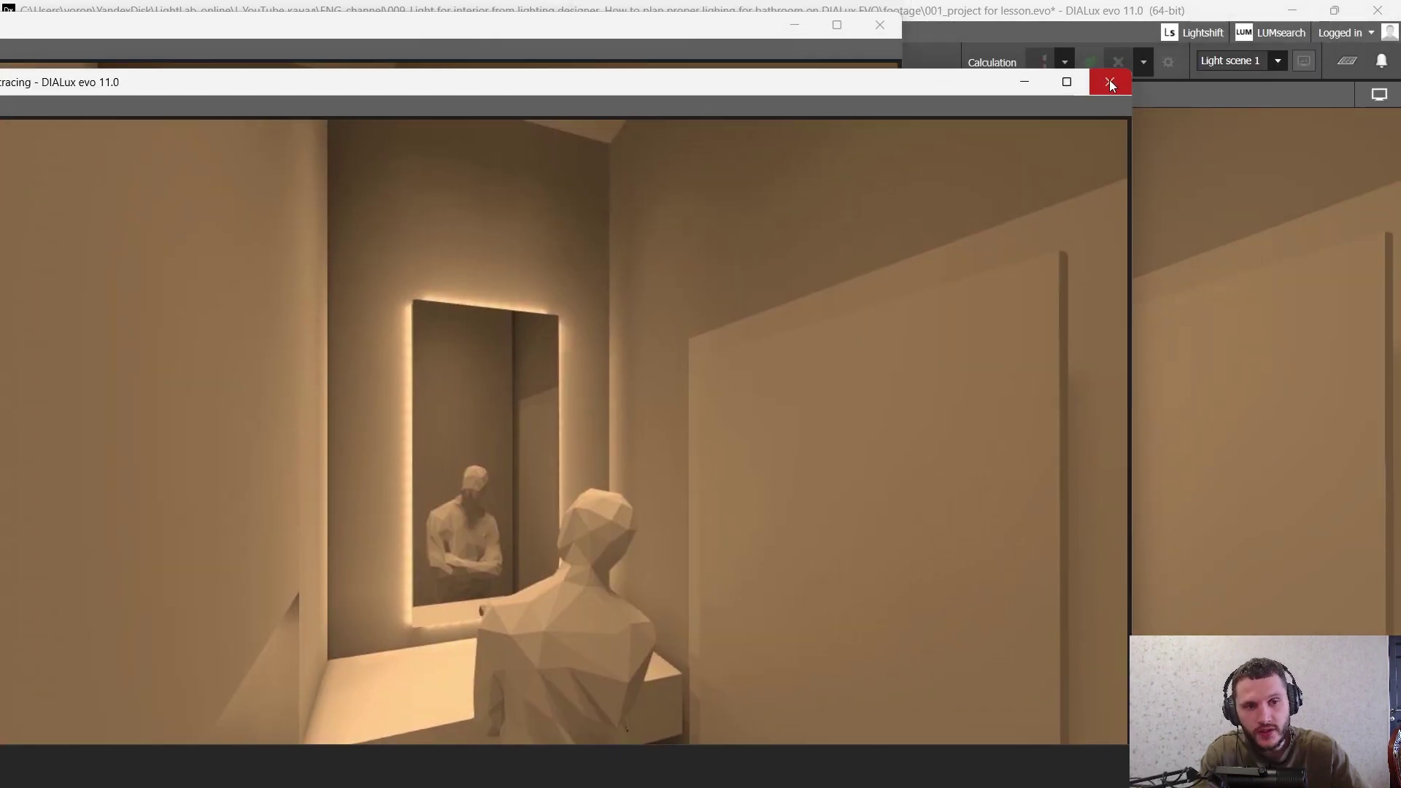
click(1110, 81)
click(885, 29)
- Show the whole of Storey 1 in 3D and examine СУ1 among its neighbouring rooms from above
click(898, 182)
scroll(923, 292, down, 10)
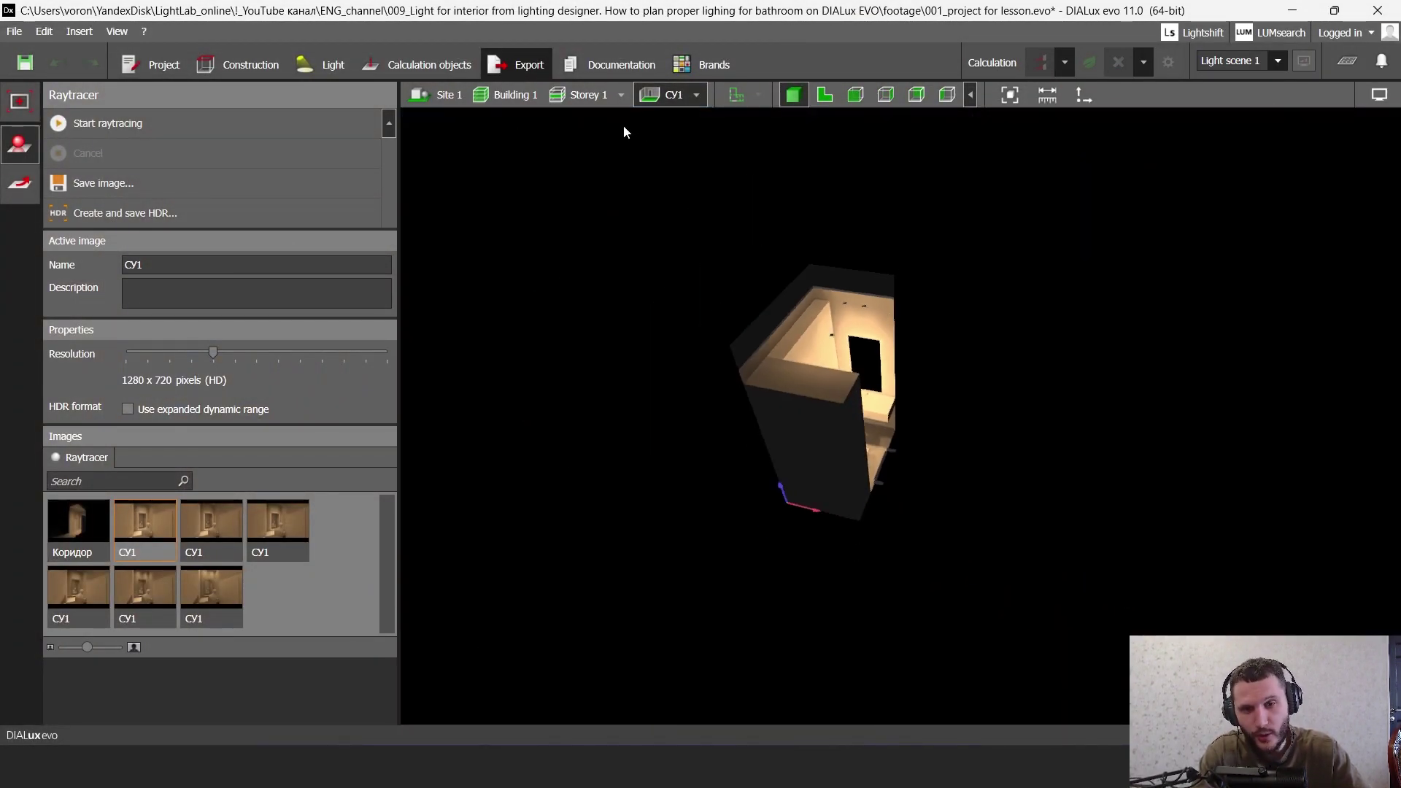
click(584, 94)
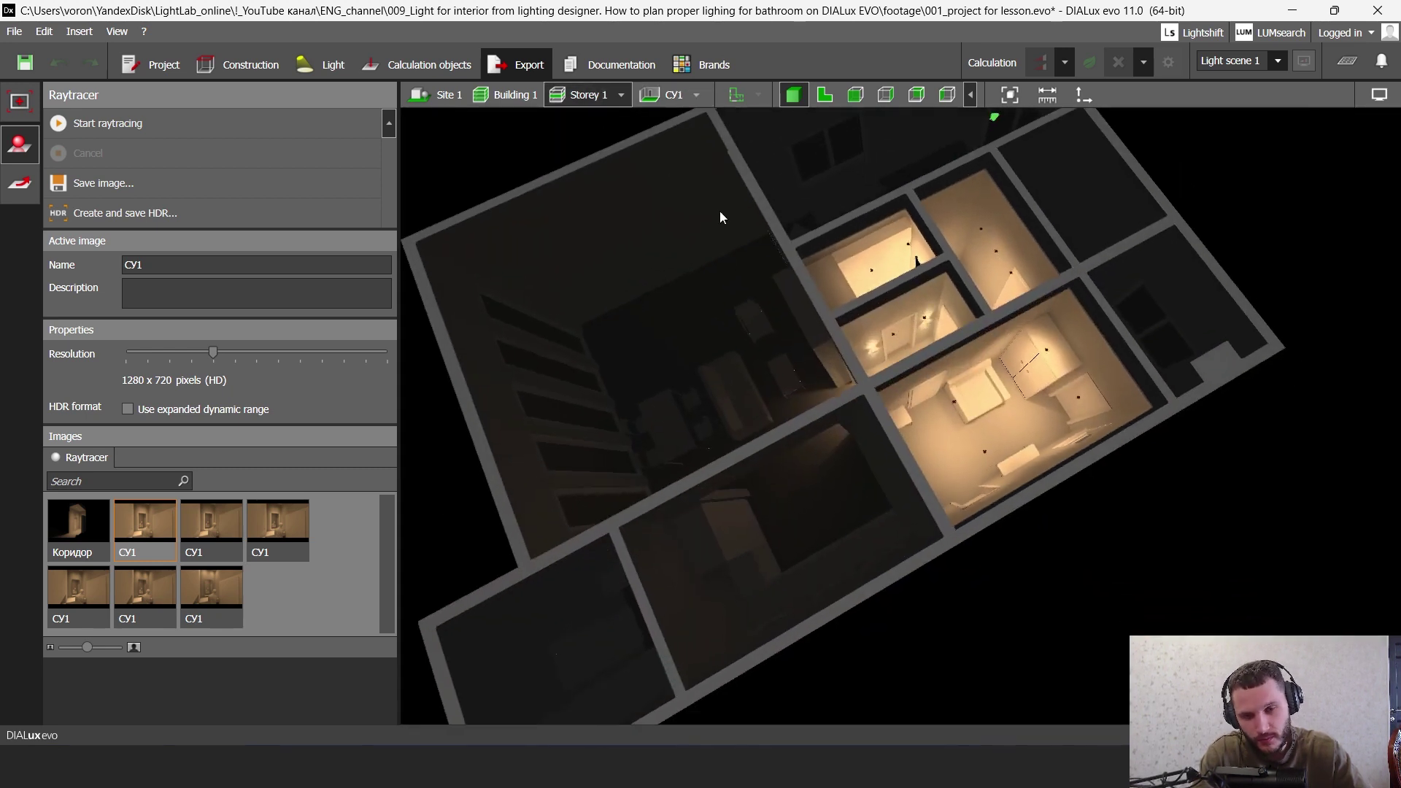
middle_drag(852, 332, 921, 411)
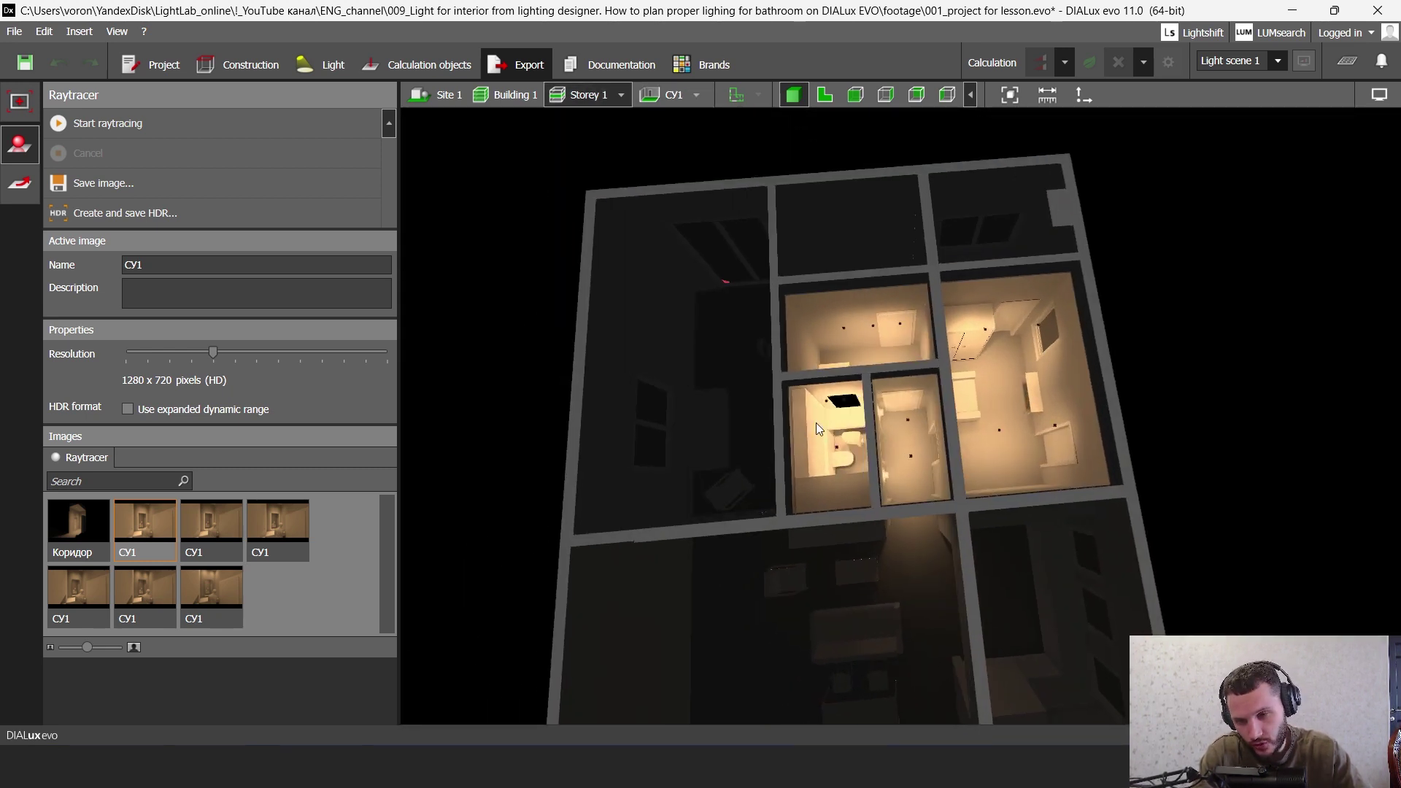